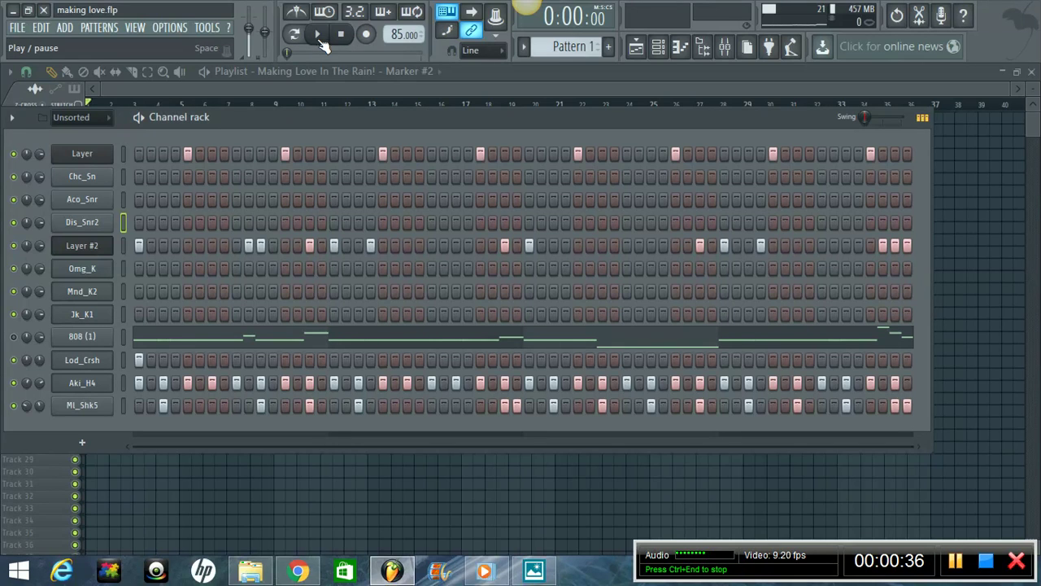
- Listen to Pattern 1 without the 808, stop playback, and unmute the 808 (1) channel
{"action": "left_click", "coordinate": [316, 34]}
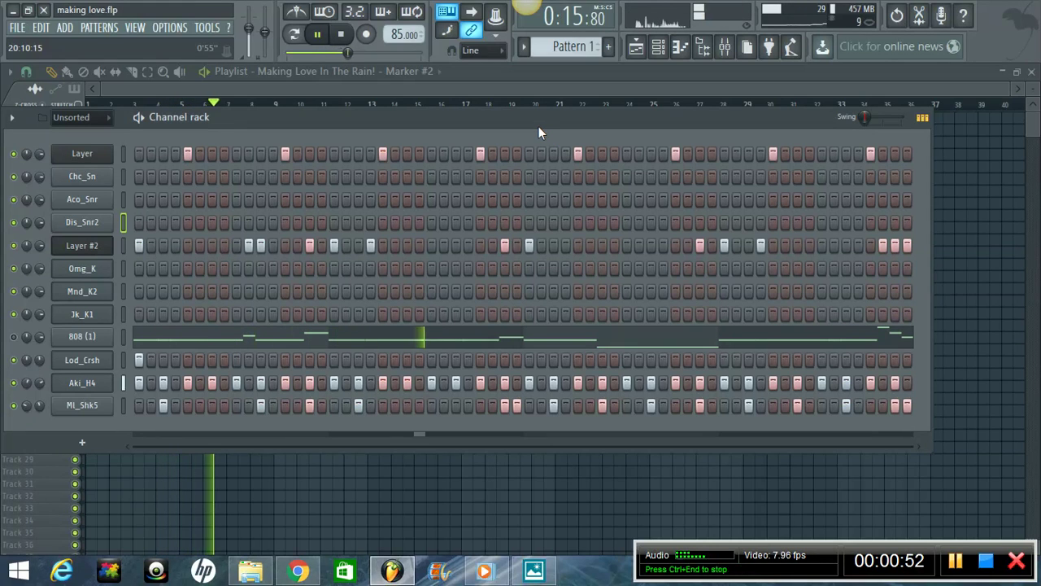
{"action": "left_click_drag", "start_coordinate": [374, 123], "coordinate": [496, 83]}
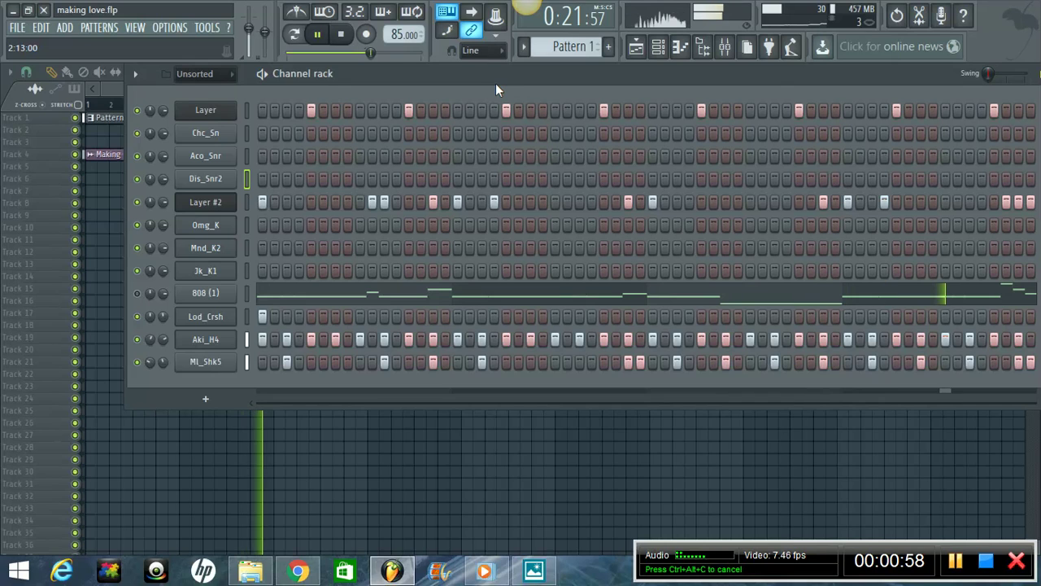
{"action": "left_click", "coordinate": [341, 34]}
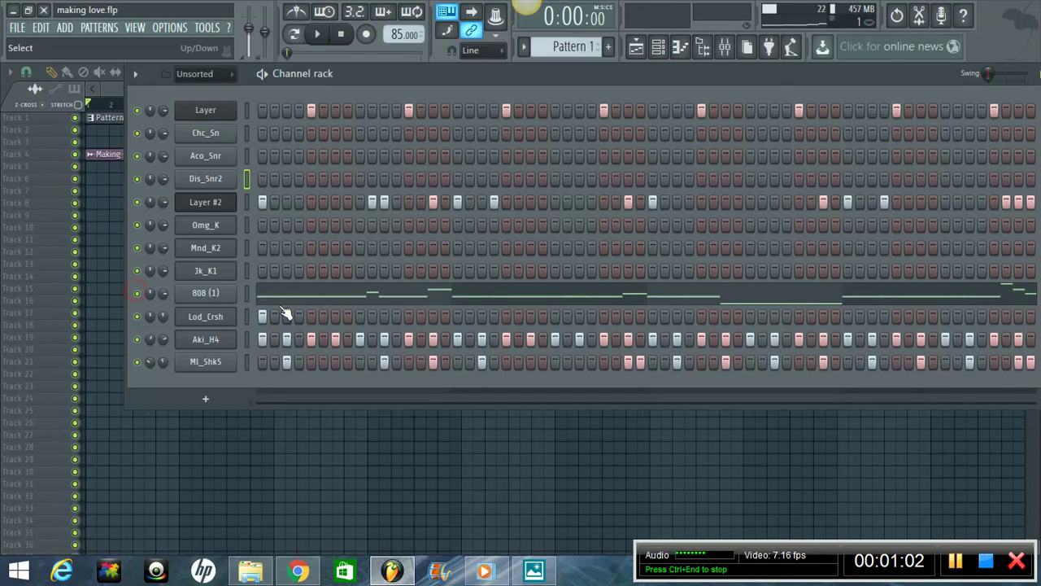
- Open the 808 (1) channel's settings, audition its sample, and bring up its volume envelope
{"action": "left_click", "coordinate": [224, 298]}
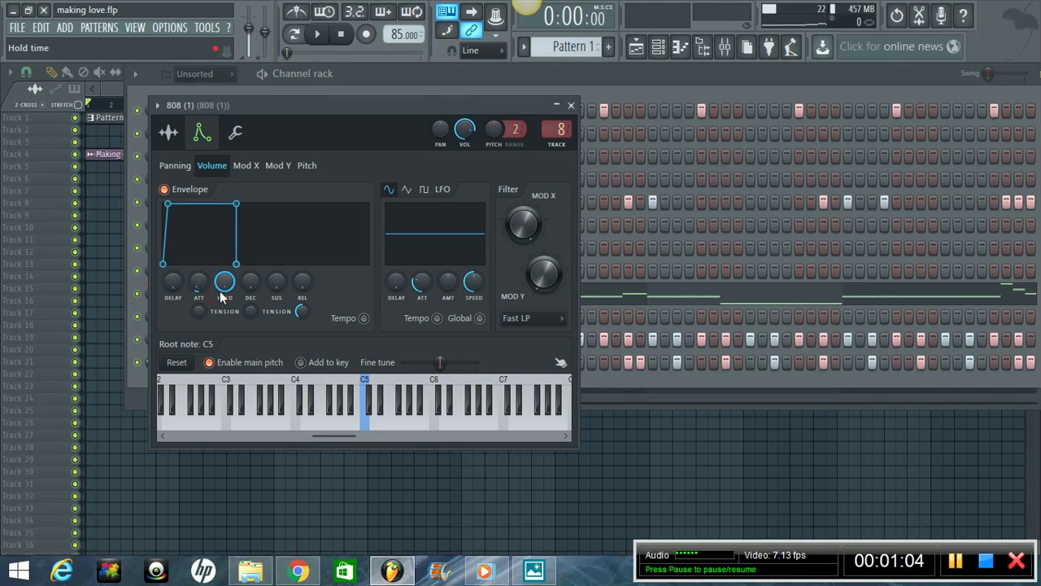
{"action": "left_click", "coordinate": [170, 135]}
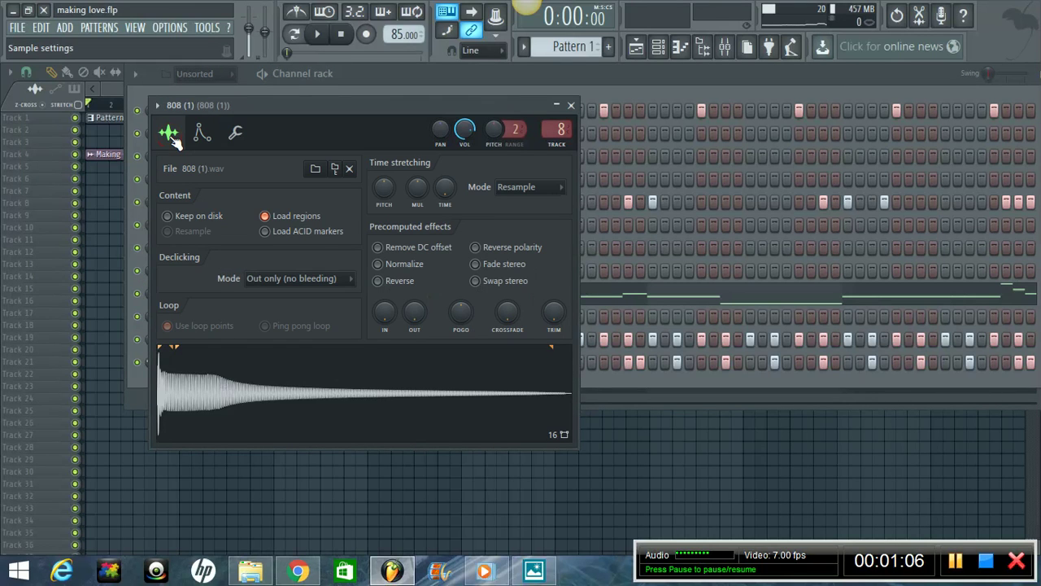
{"action": "left_click", "coordinate": [236, 397]}
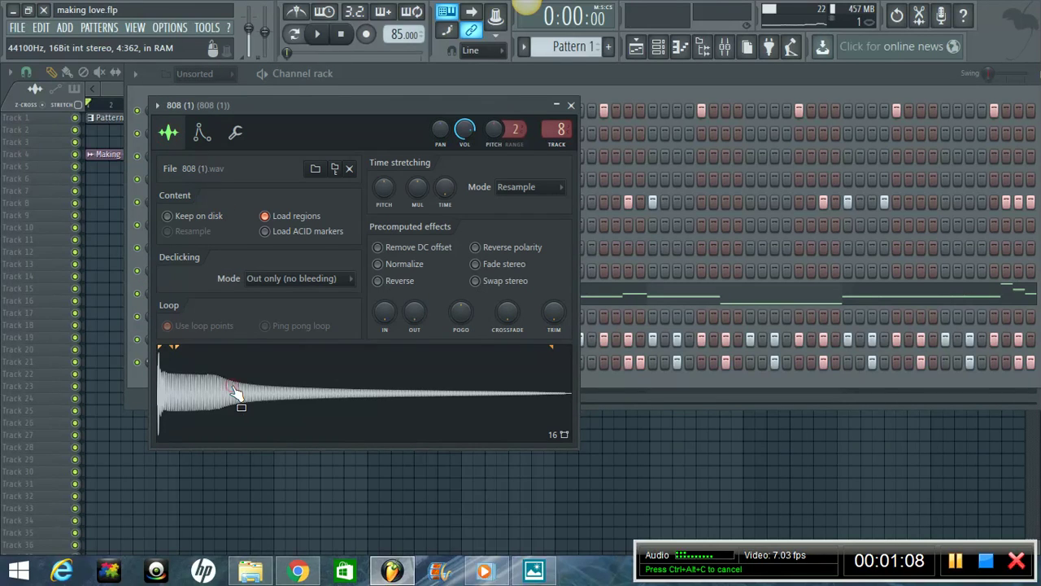
{"action": "left_click", "coordinate": [201, 135]}
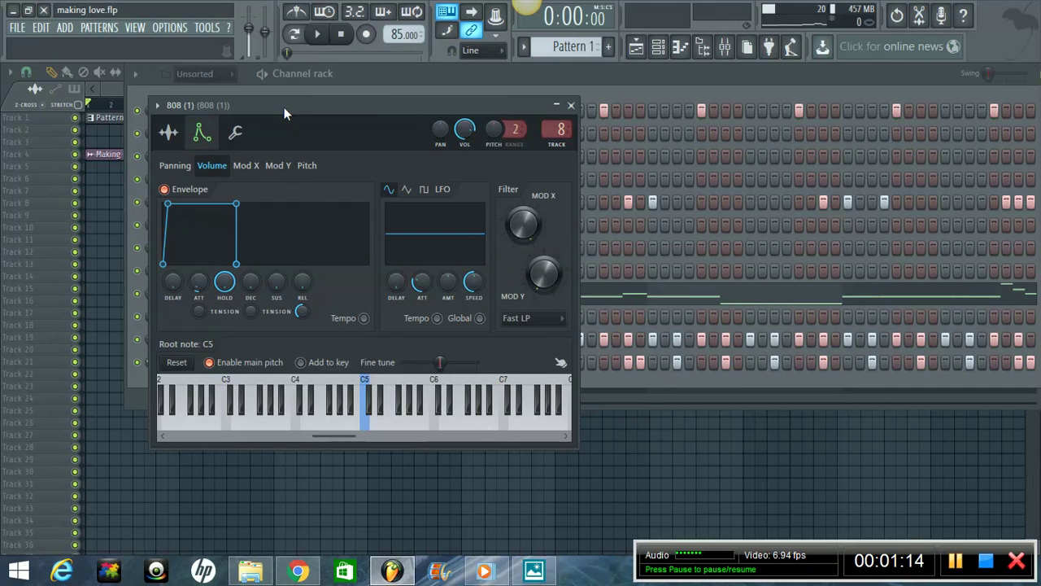
{"action": "left_click_drag", "start_coordinate": [284, 108], "coordinate": [370, 104]}
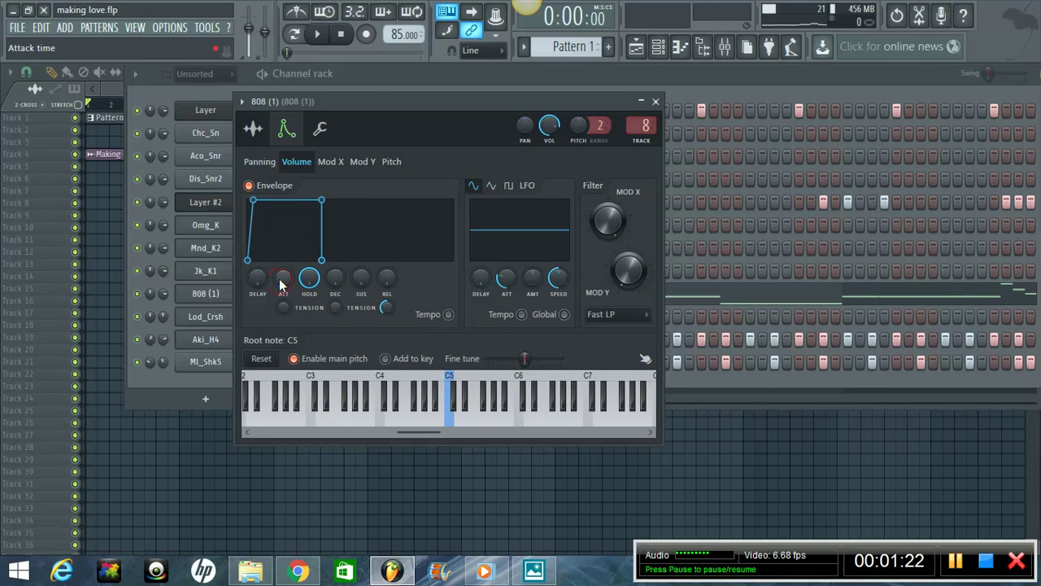
- Try the 808's volume envelope with the attack time lowered to zero, auditioning the sound at C5
{"action": "left_click_drag", "start_coordinate": [281, 280], "coordinate": [285, 283]}
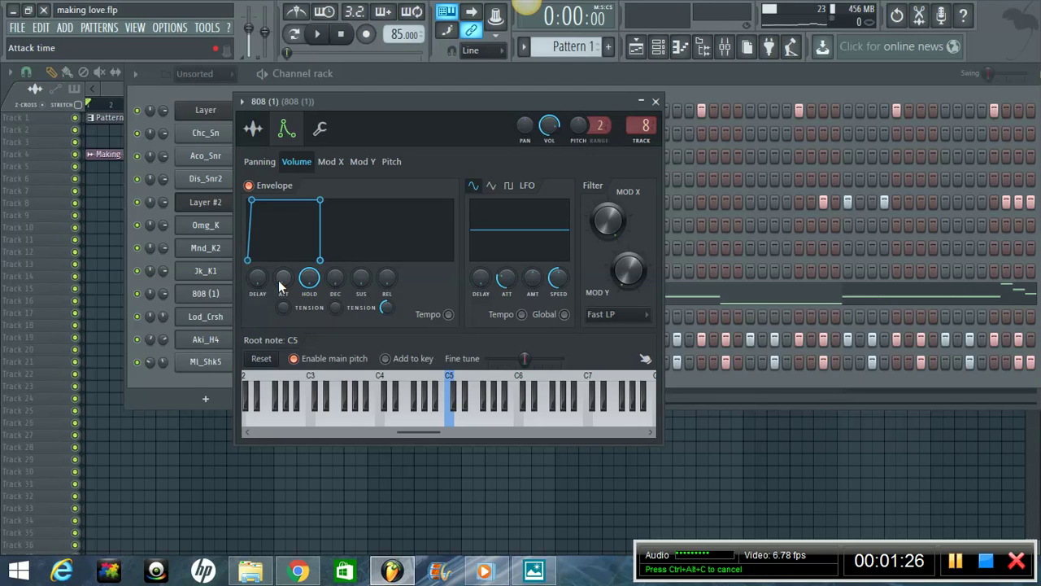
{"action": "key", "text": "z"}
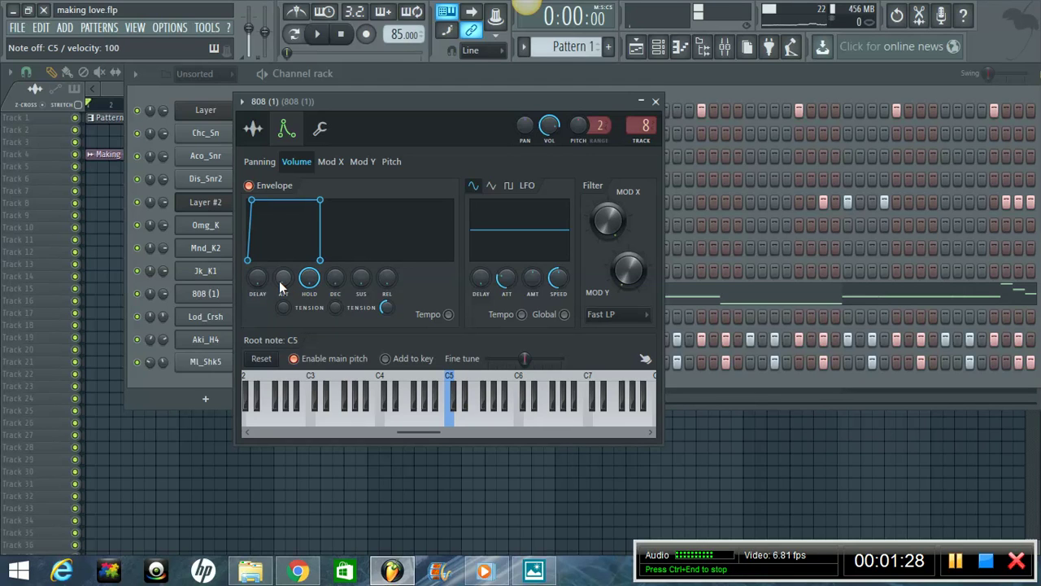
{"action": "left_click_drag", "start_coordinate": [279, 281], "coordinate": [353, 475]}
{"action": "key", "text": "z"}
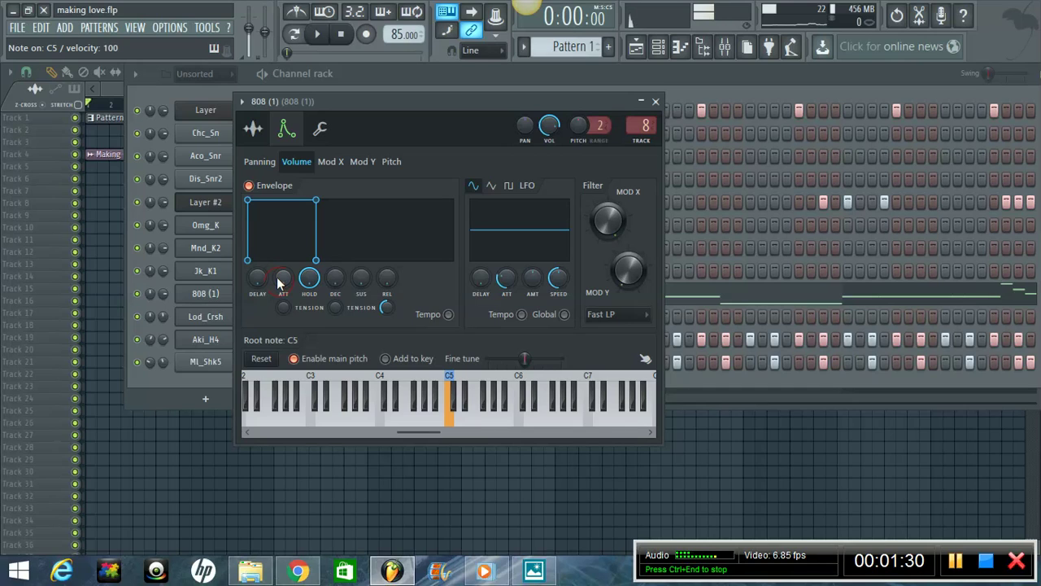
{"action": "key", "text": "z"}
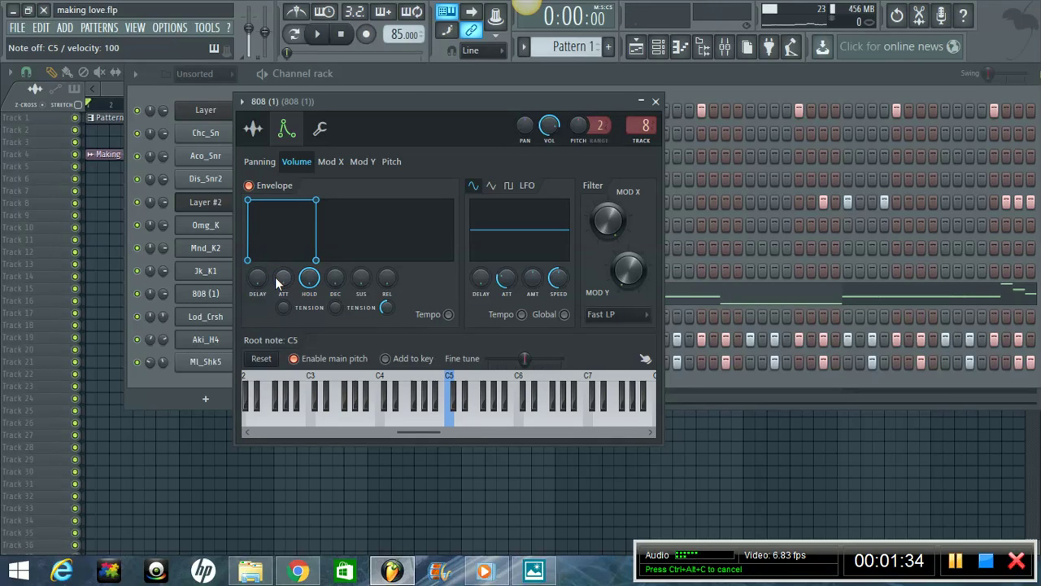
- Raise the attack time of the 808's volume envelope slightly above zero and audition the sound at C5
{"action": "left_click_drag", "start_coordinate": [277, 281], "coordinate": [277, 255]}
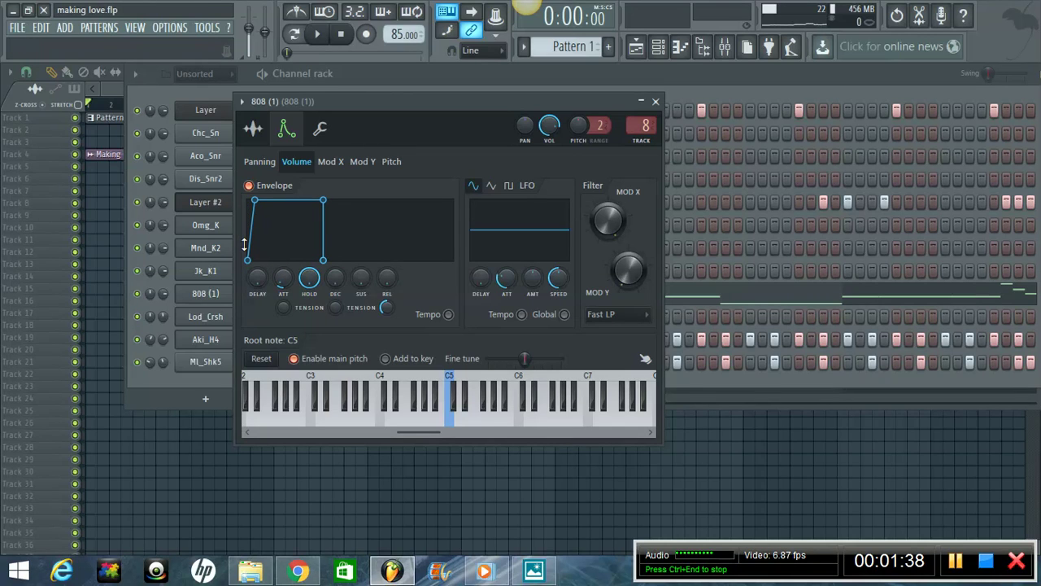
{"action": "key", "text": "z"}
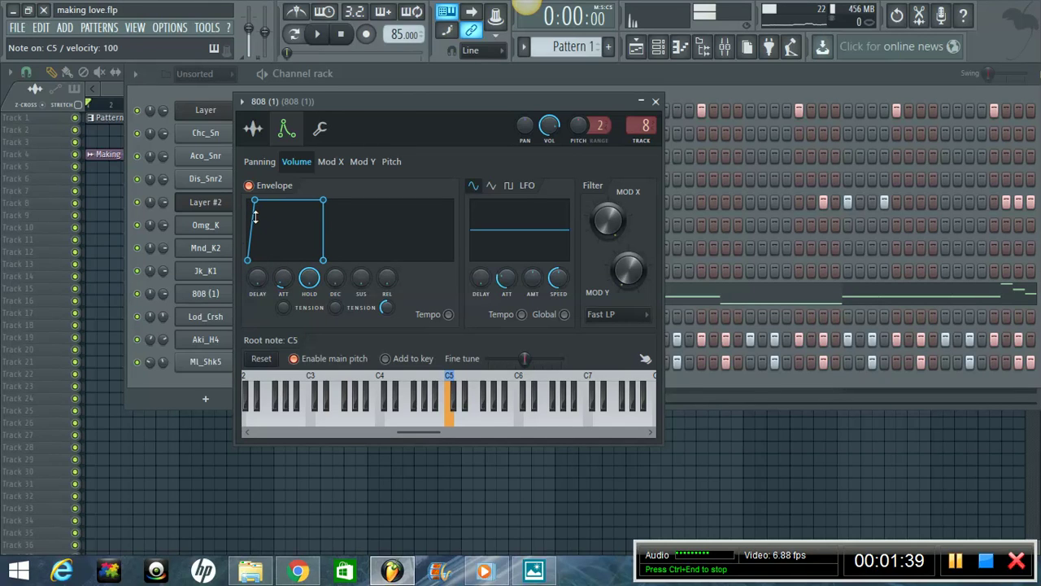
{"action": "left_click_drag", "start_coordinate": [284, 283], "coordinate": [283, 278]}
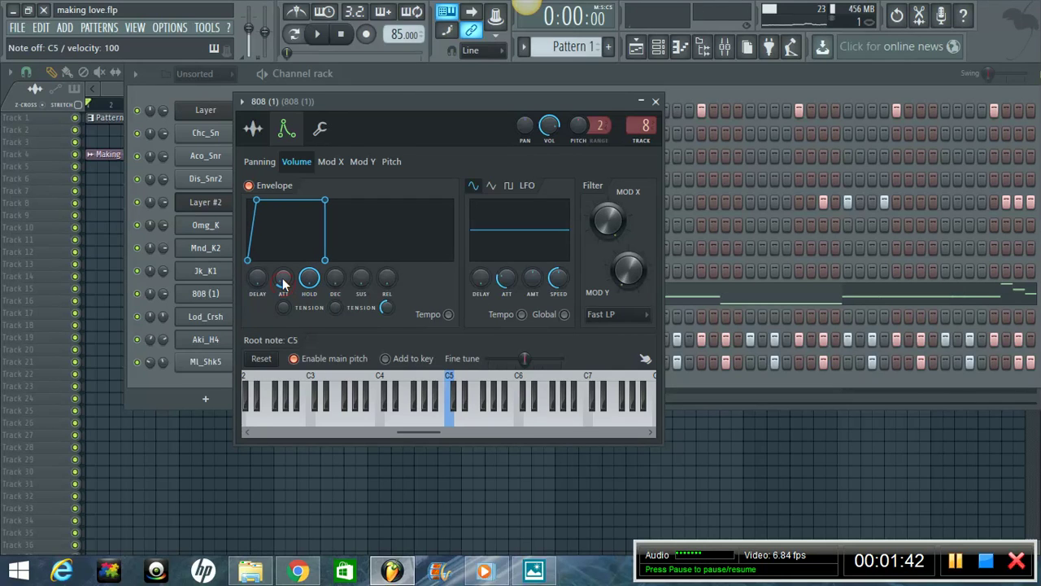
{"action": "key", "text": "z"}
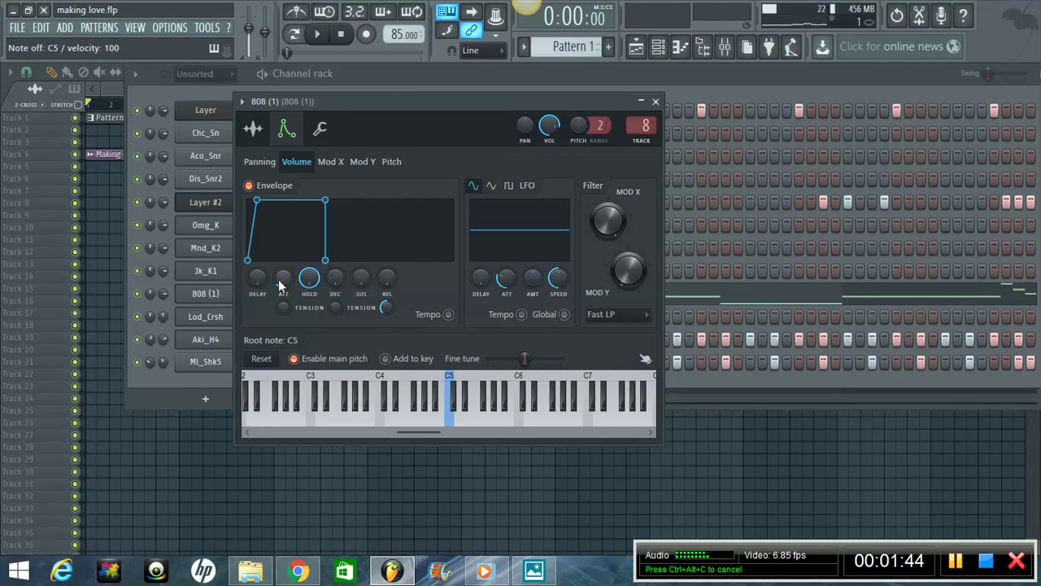
{"action": "key", "text": "z"}
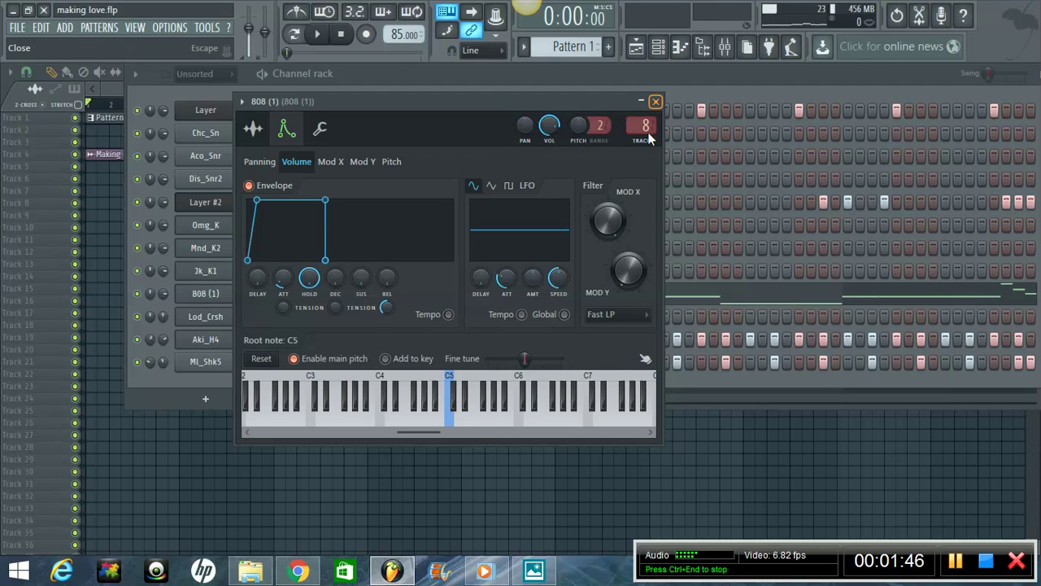
- Open the 808 sample in Edison, inspect the detected note markers at its start, and close the editor
{"action": "left_click", "coordinate": [253, 128]}
{"action": "right_click", "coordinate": [337, 396]}
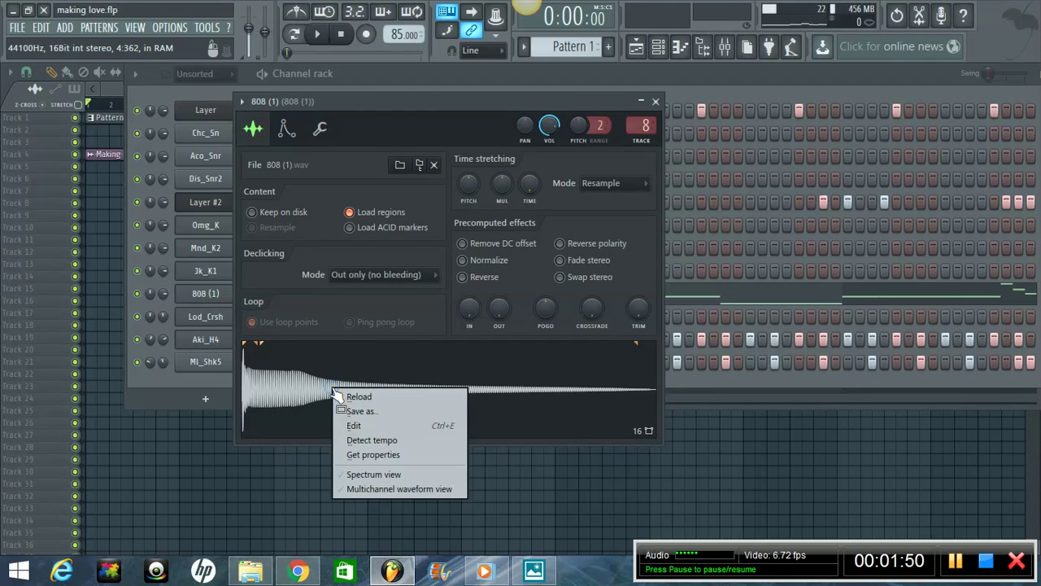
{"action": "left_click", "coordinate": [365, 427]}
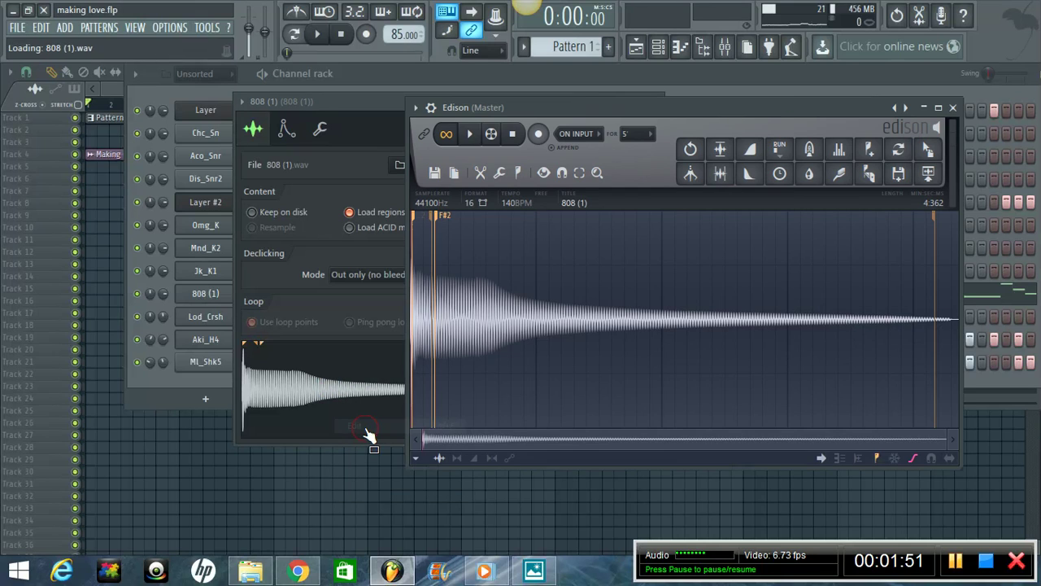
{"action": "scroll", "coordinate": [490, 328], "scroll_direction": "up", "scroll_amount": 3}
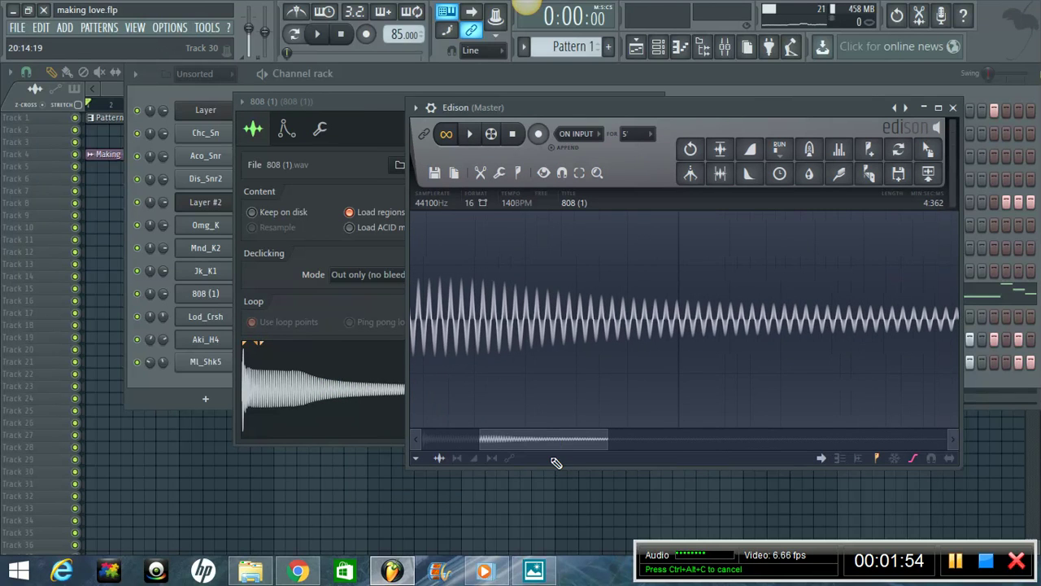
{"action": "left_click_drag", "start_coordinate": [540, 443], "coordinate": [411, 445]}
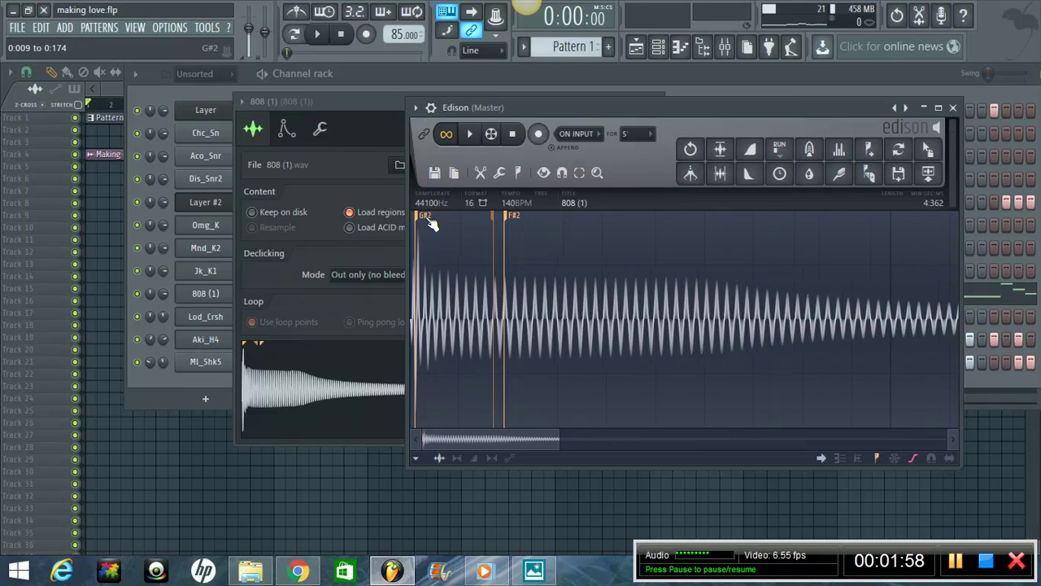
{"action": "left_click", "coordinate": [952, 108]}
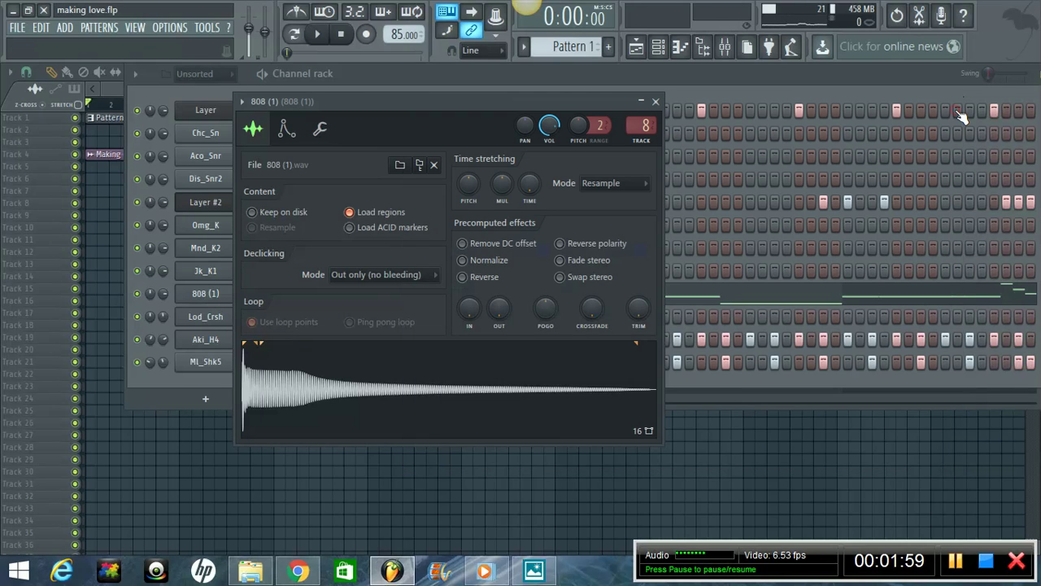
- Set the root note of the 808 (1) channel to G#4
{"action": "left_click", "coordinate": [285, 129]}
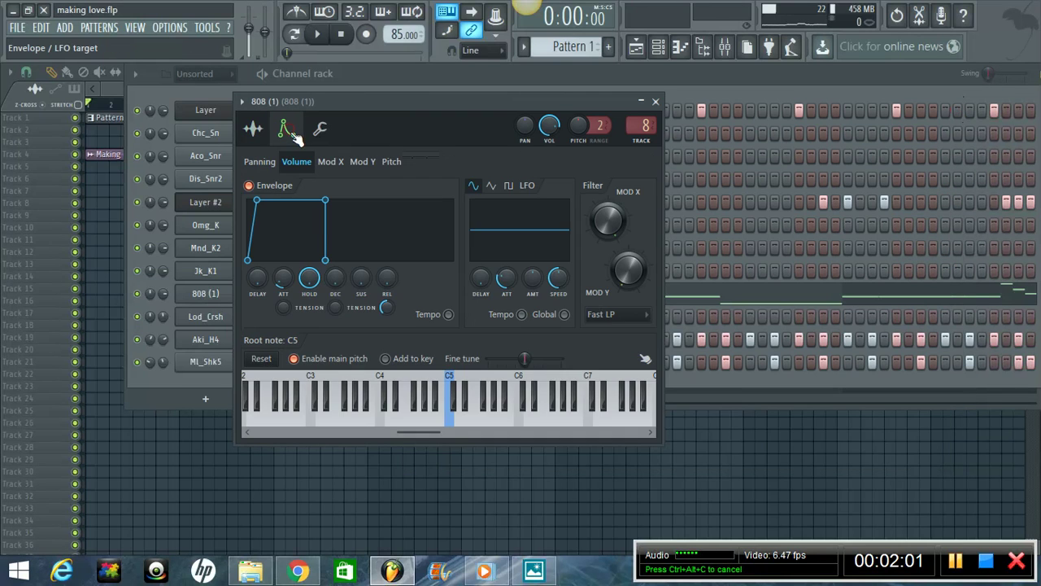
{"action": "left_click", "coordinate": [432, 419]}
{"action": "left_click", "coordinate": [420, 418]}
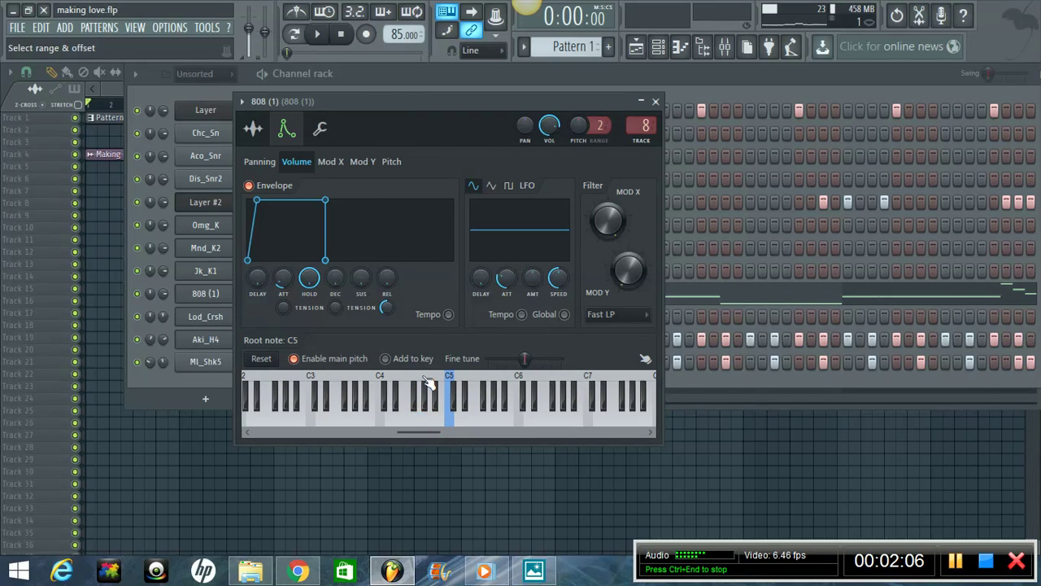
{"action": "right_click", "coordinate": [424, 400]}
{"action": "left_click", "coordinate": [427, 405]}
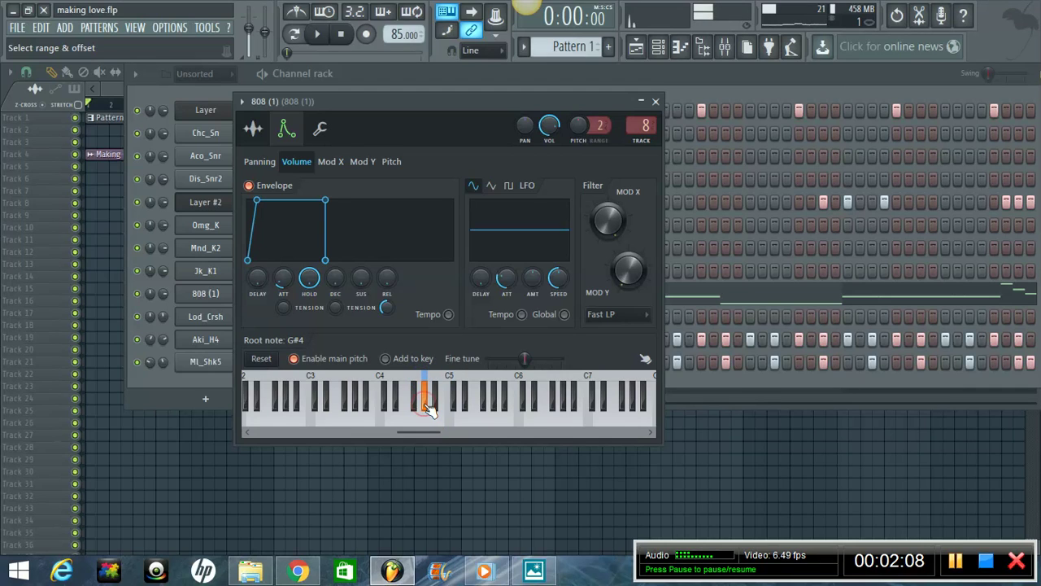
- Audition the 808 at several low and high notes to check its tuning, and close the channel settings
{"action": "key", "text": "q"}
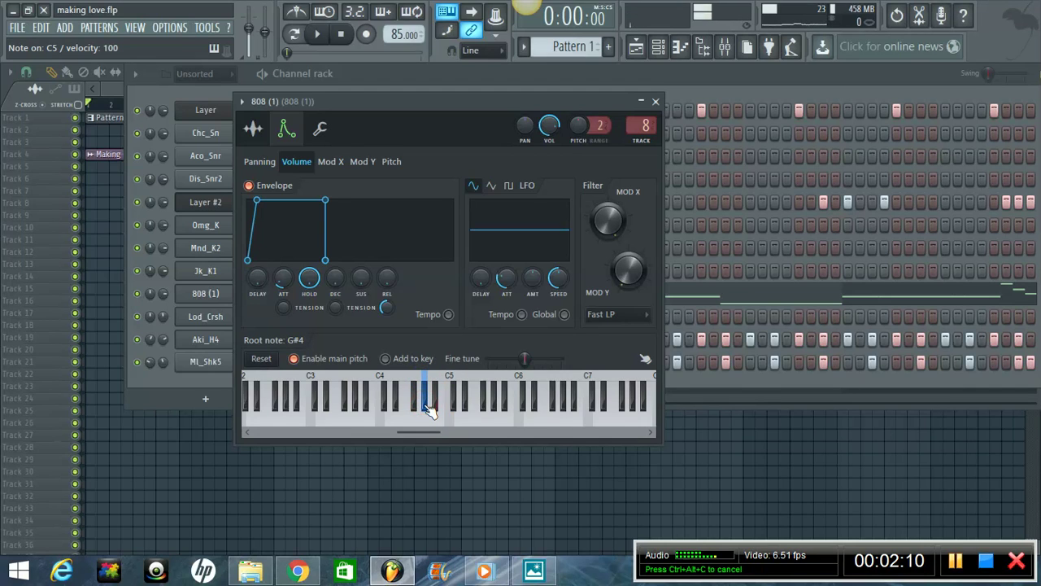
{"action": "key", "text": "q"}
{"action": "key", "text": "t"}
{"action": "key", "text": "r"}
{"action": "key", "text": "i"}
{"action": "key", "text": "b"}
{"action": "key", "text": "x"}
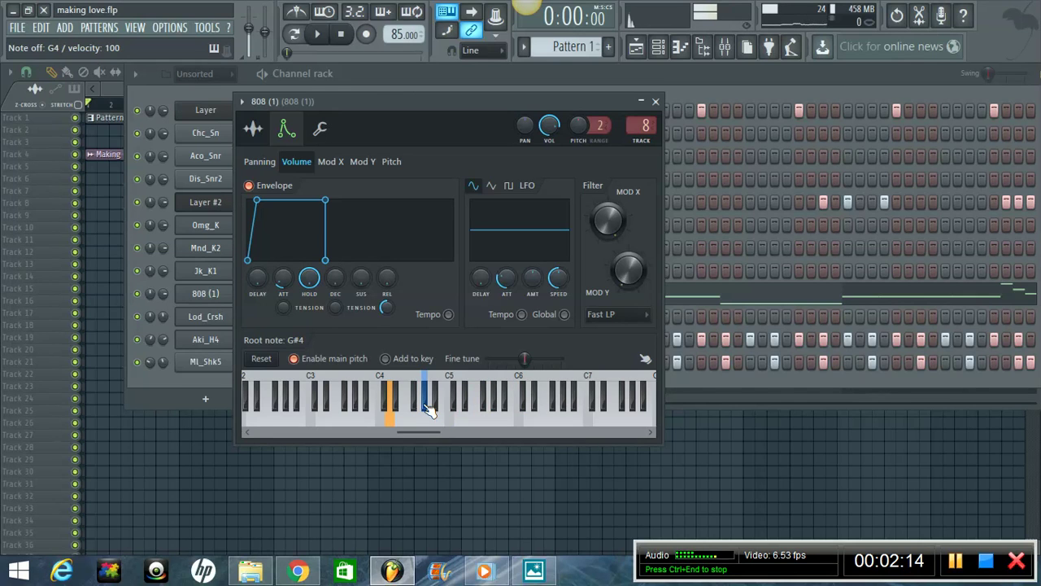
{"action": "left_click", "coordinate": [656, 102]}
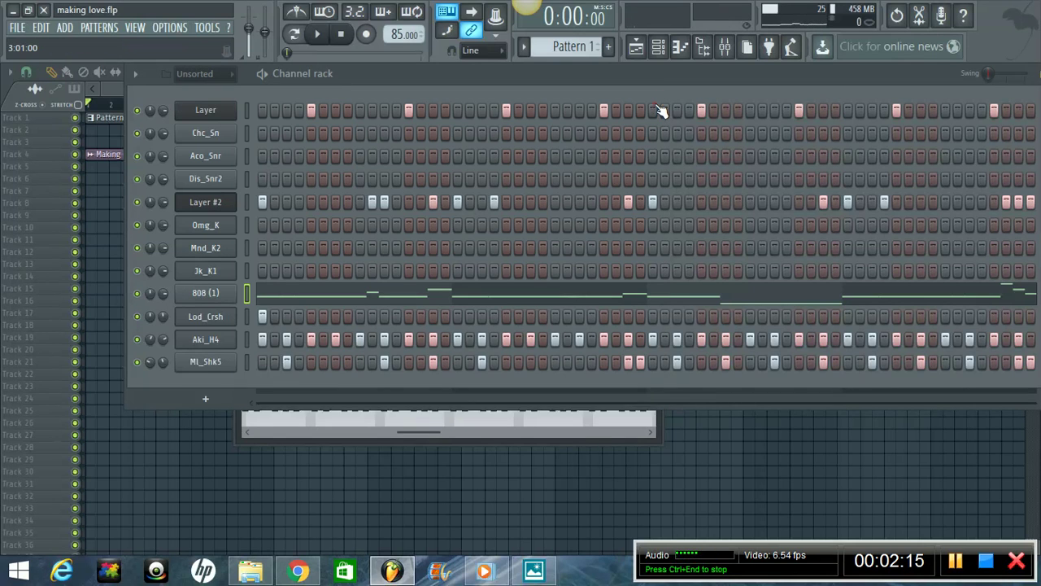
- View the 808 (1) channel's notes in the piano roll and return to the channel rack
{"action": "left_click", "coordinate": [286, 316]}
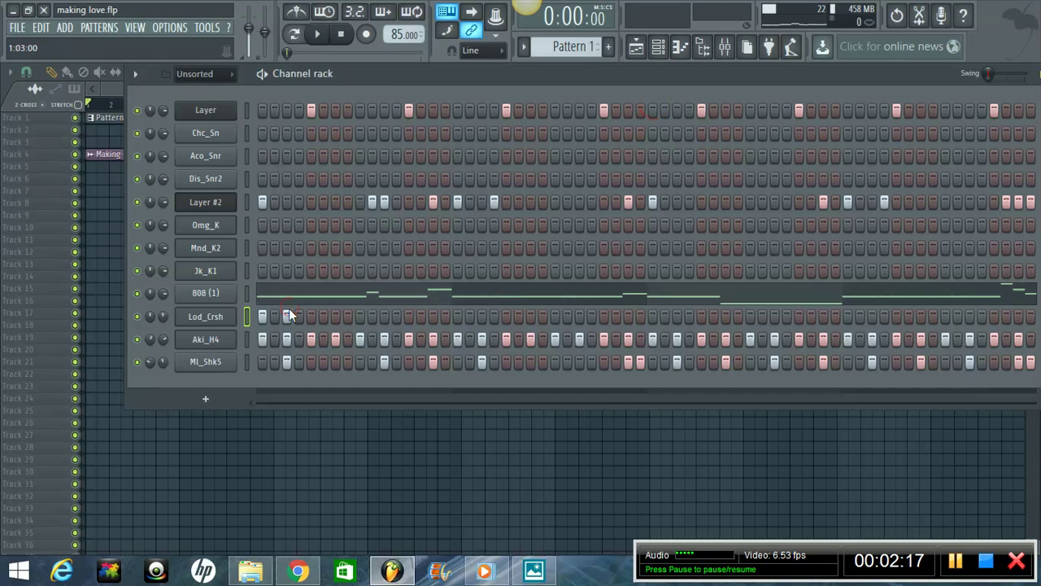
{"action": "left_click", "coordinate": [299, 299]}
{"action": "scroll", "coordinate": [203, 114], "scroll_direction": "up", "scroll_amount": 4}
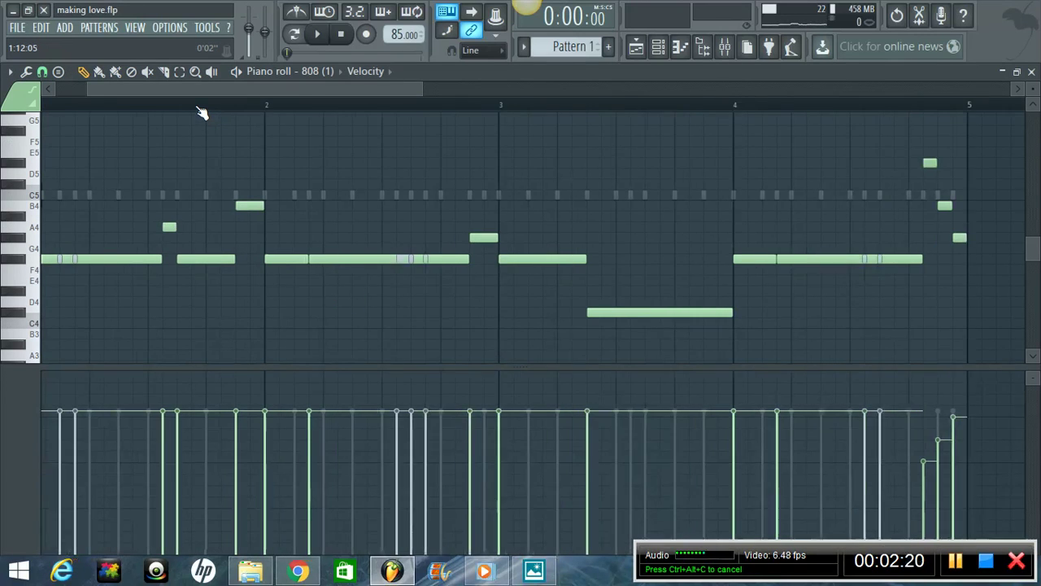
{"action": "left_click", "coordinate": [659, 49]}
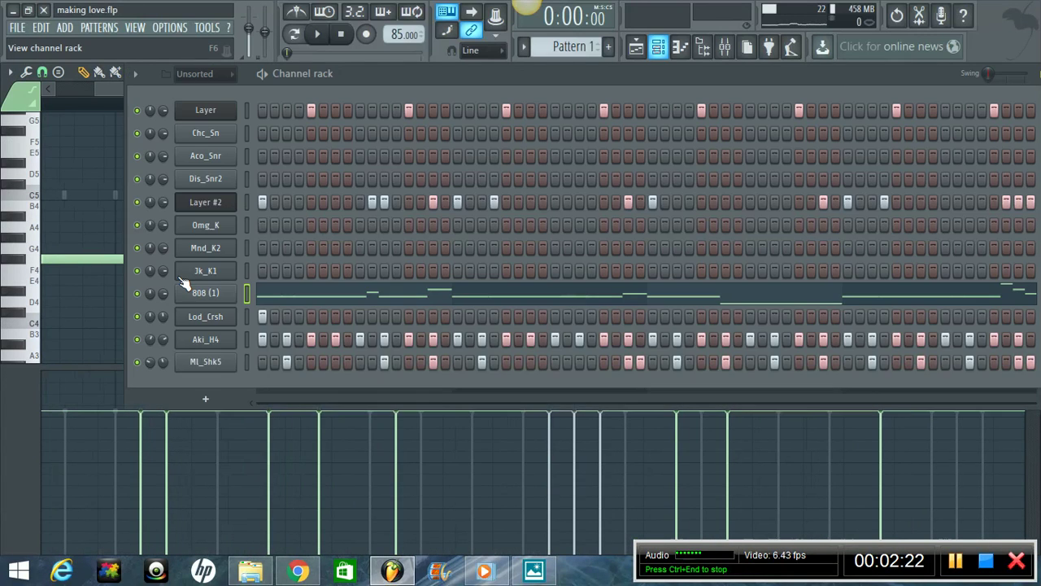
- Solo the 808 (1) channel and play Pattern 1 while following its whole note sequence in the piano roll
{"action": "key", "text": "space"}
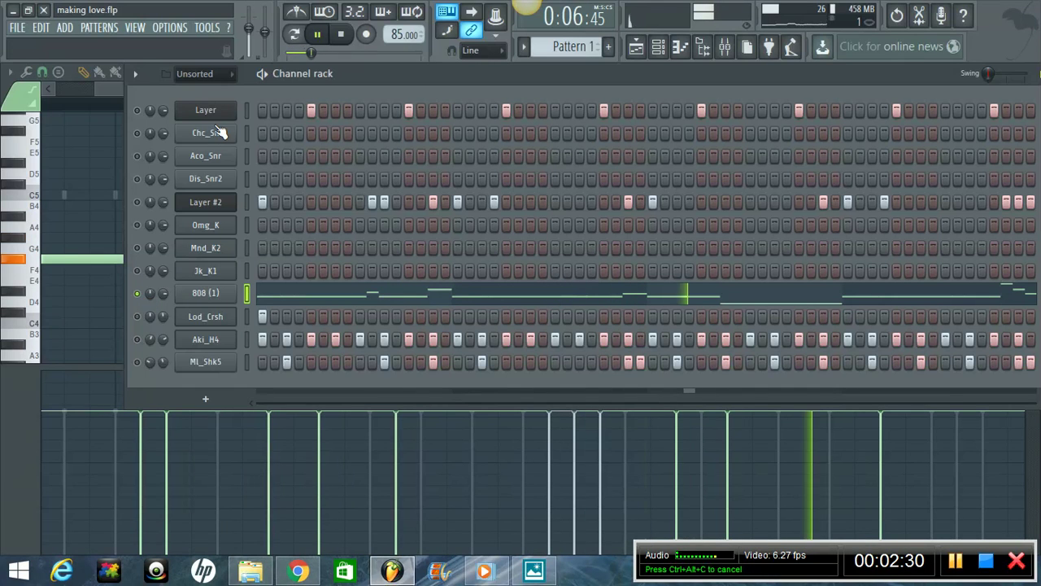
{"action": "left_click", "coordinate": [122, 91]}
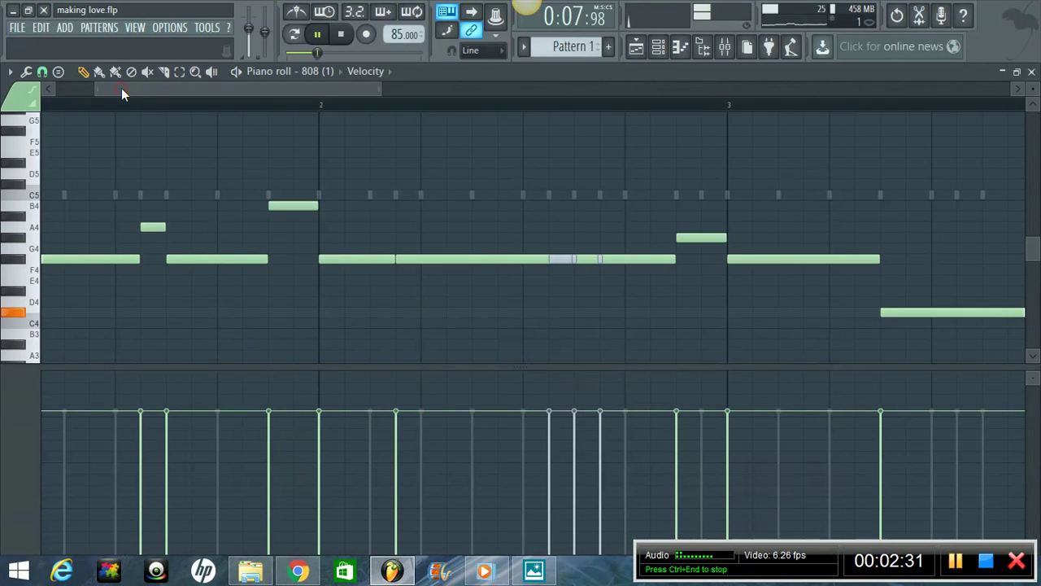
{"action": "left_click_drag", "start_coordinate": [122, 88], "coordinate": [323, 106]}
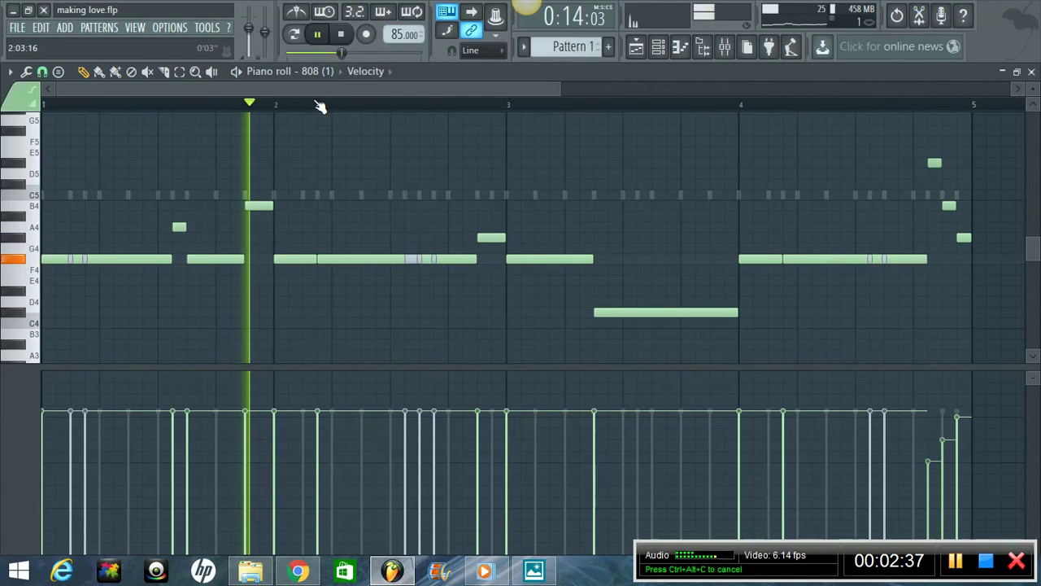
{"action": "key", "text": "space"}
- Examine the Pitcher plugin's key and scale on mixer Insert 100, and compare them with the 808 (1) notes in the piano roll
{"action": "left_click", "coordinate": [724, 47]}
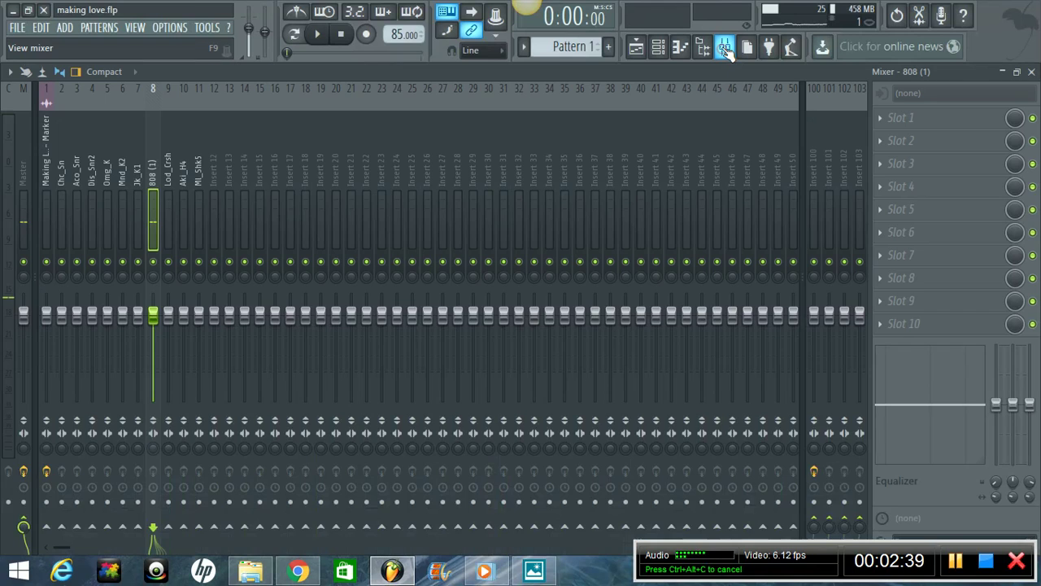
{"action": "left_click", "coordinate": [813, 155]}
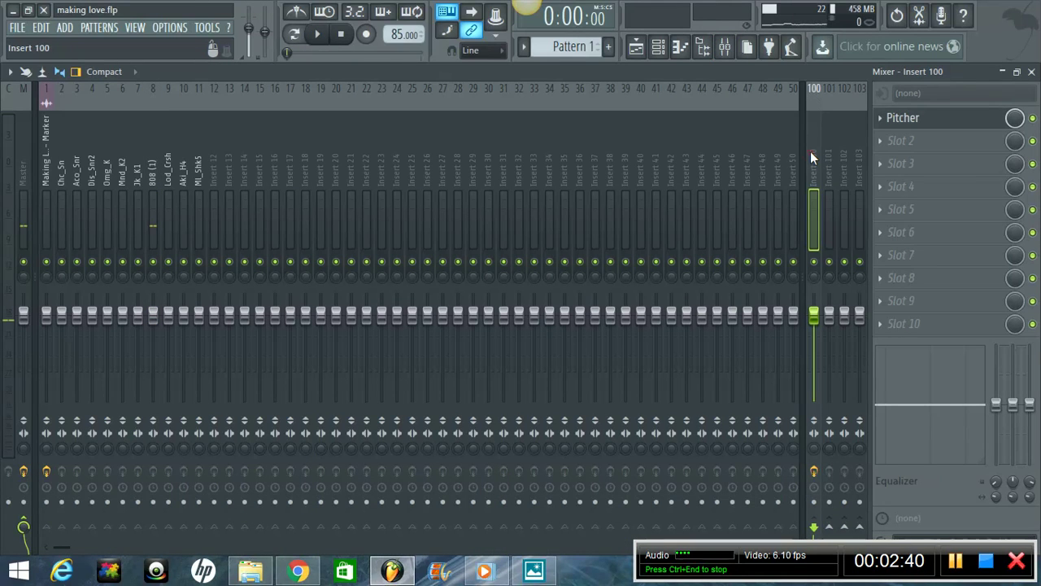
{"action": "left_click", "coordinate": [916, 118]}
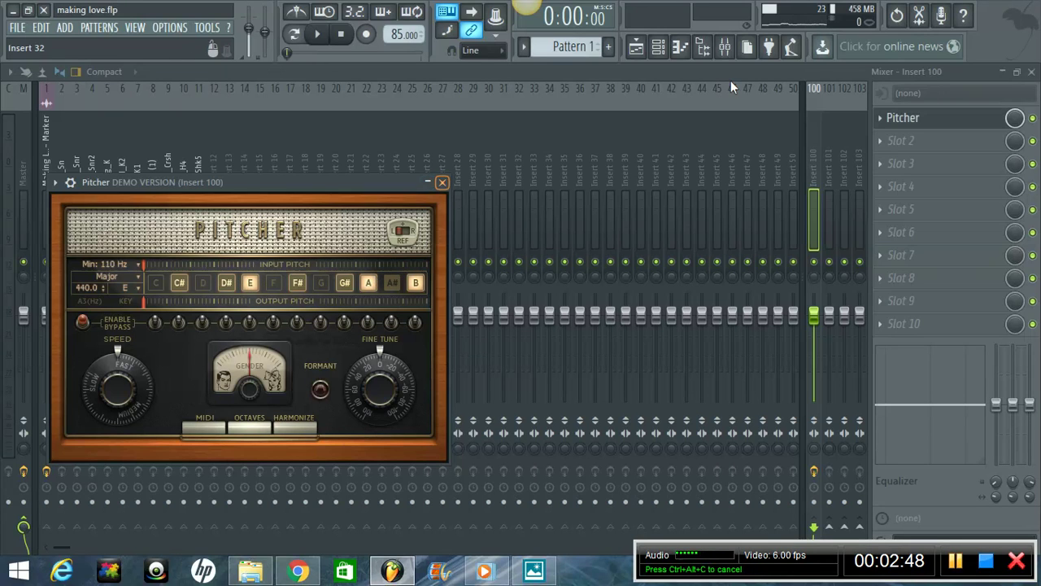
{"action": "left_click", "coordinate": [637, 47]}
{"action": "left_click", "coordinate": [682, 49]}
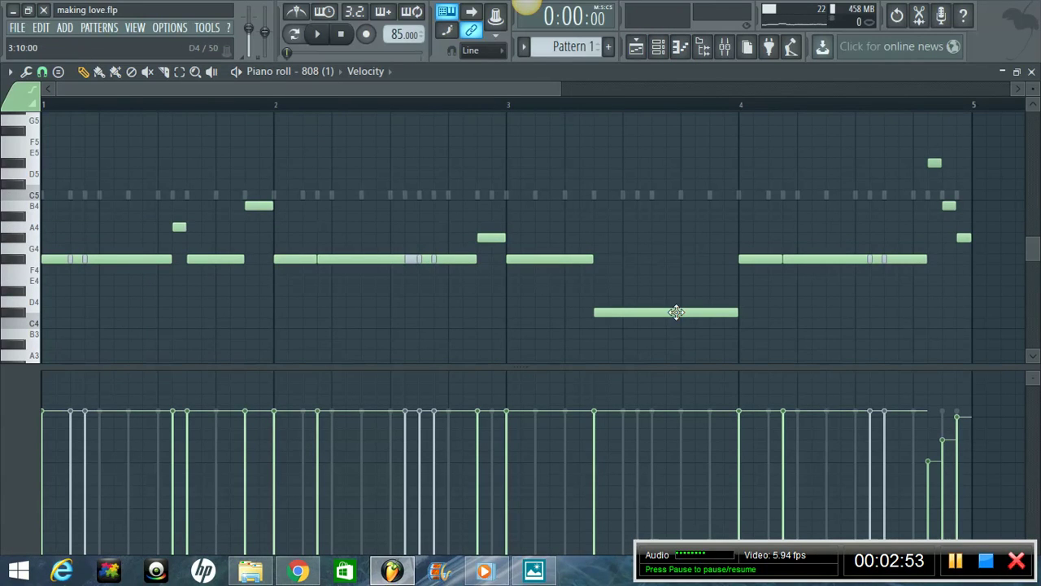
- Unsolo the 808 (1) channel in the channel rack and play back the full beat
{"action": "left_click", "coordinate": [636, 46]}
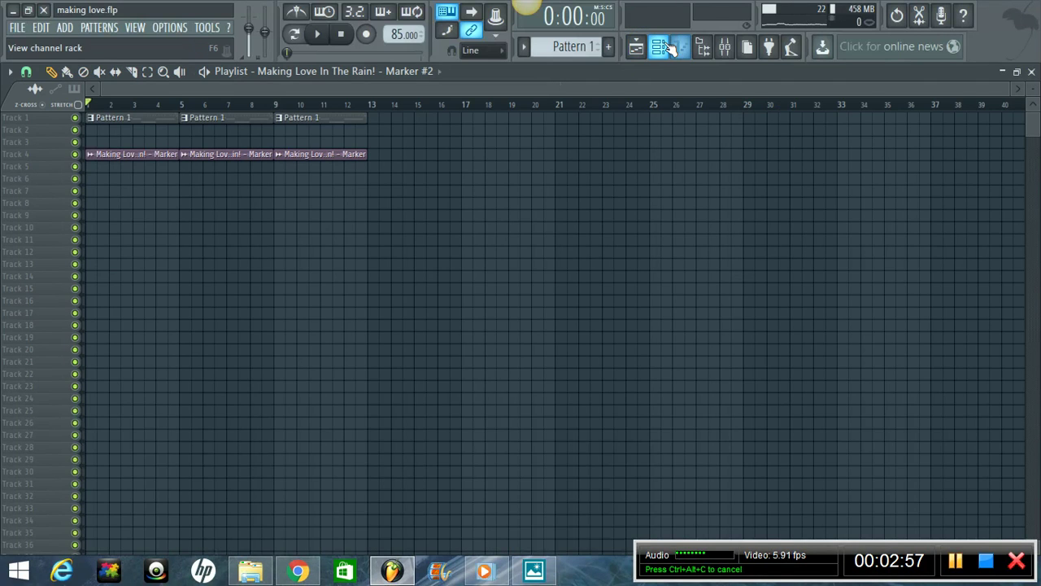
{"action": "left_click", "coordinate": [669, 47]}
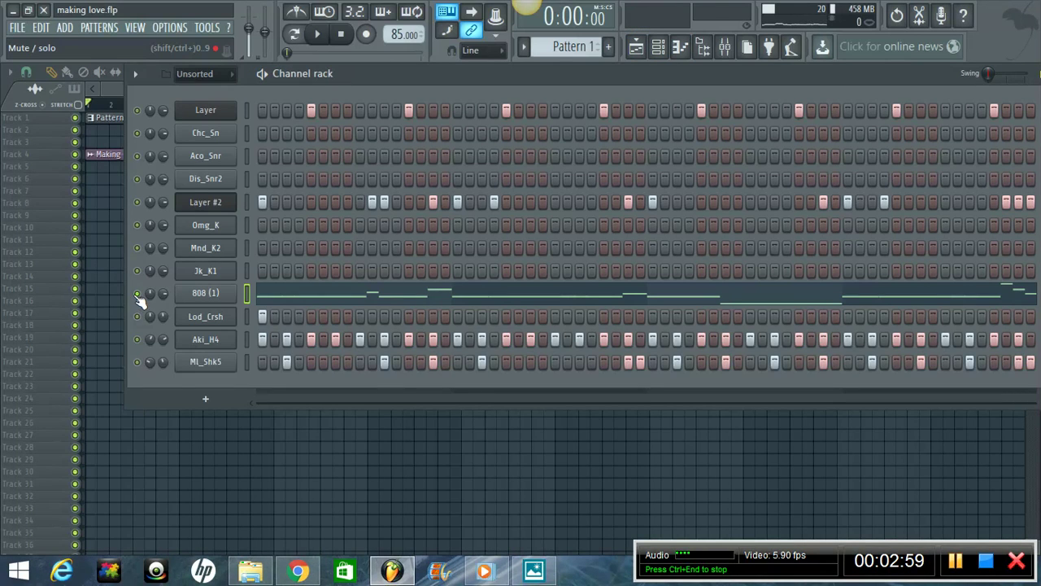
{"action": "key", "text": "space"}
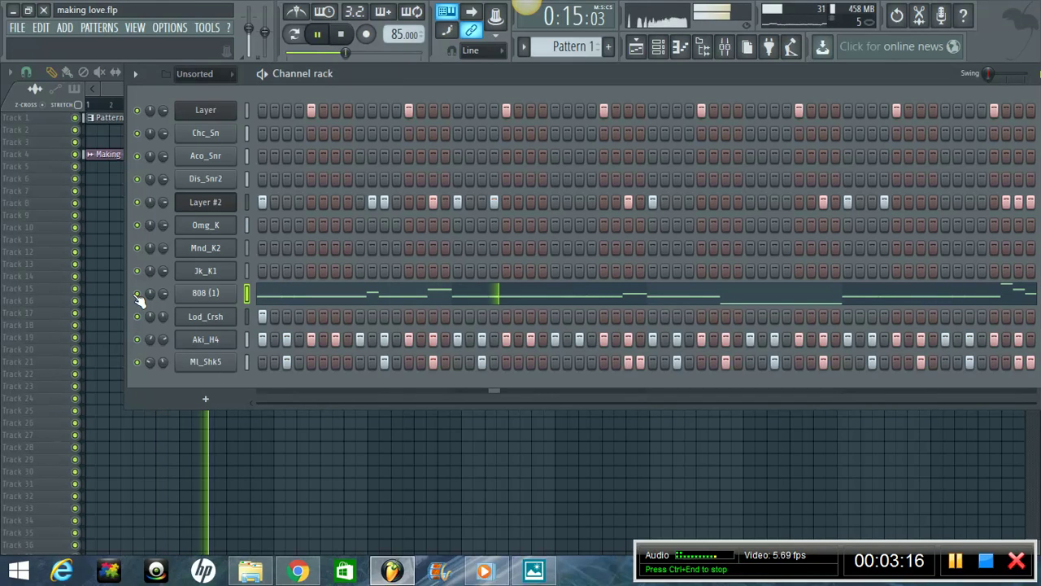
{"action": "left_click", "coordinate": [346, 41]}
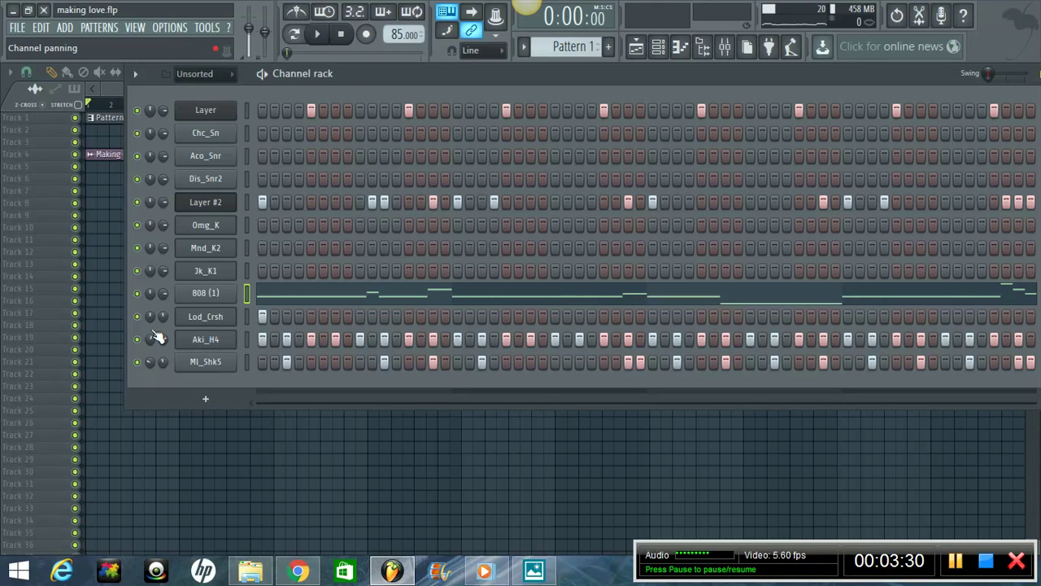
- Show all channels in the rack and play only the 808 (1) together with the two Making Love audio clips
{"action": "left_click", "coordinate": [199, 73]}
{"action": "left_click", "coordinate": [202, 92]}
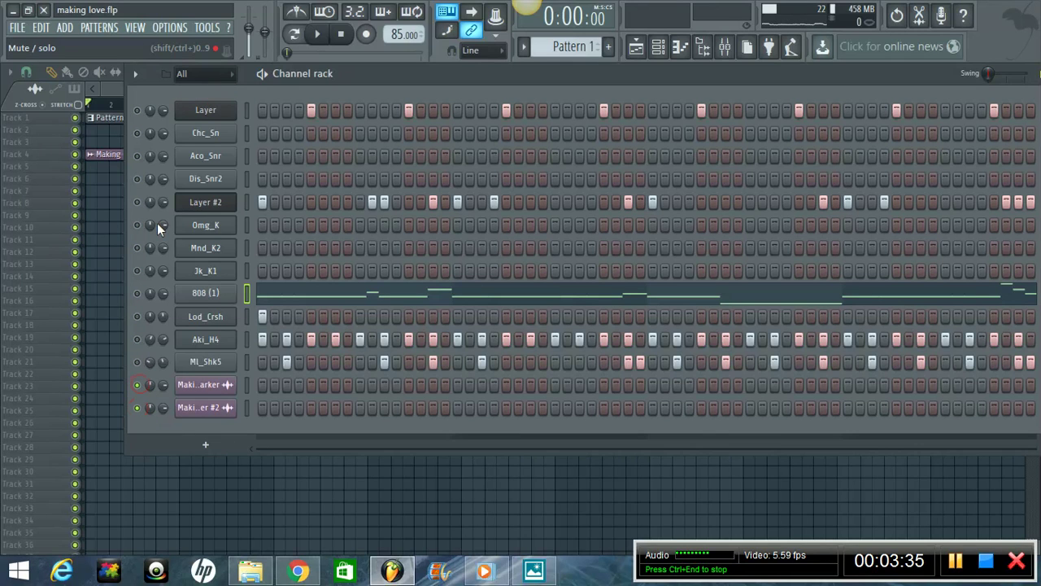
{"action": "left_click", "coordinate": [138, 294]}
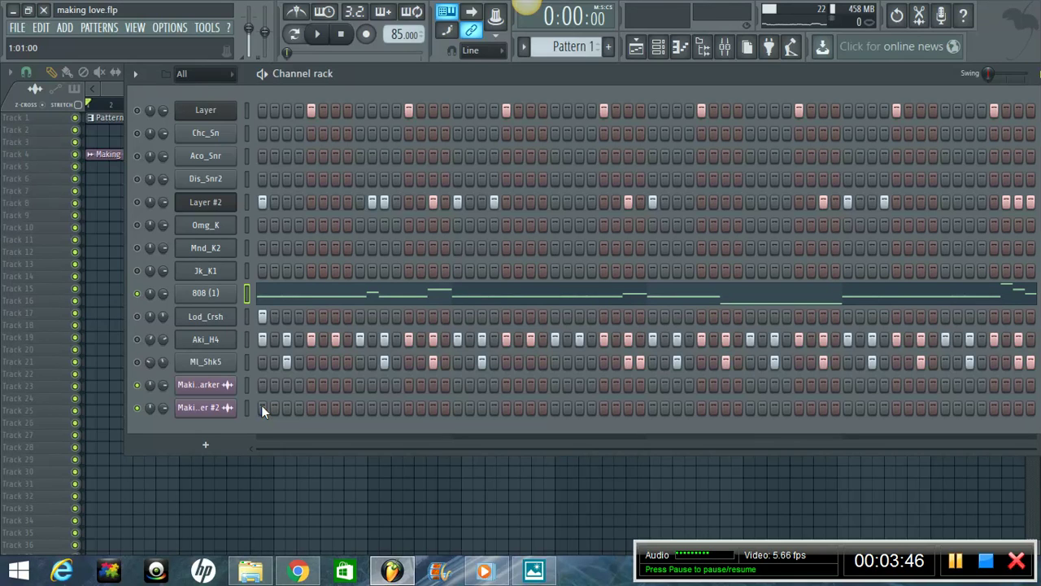
{"action": "key", "text": "space"}
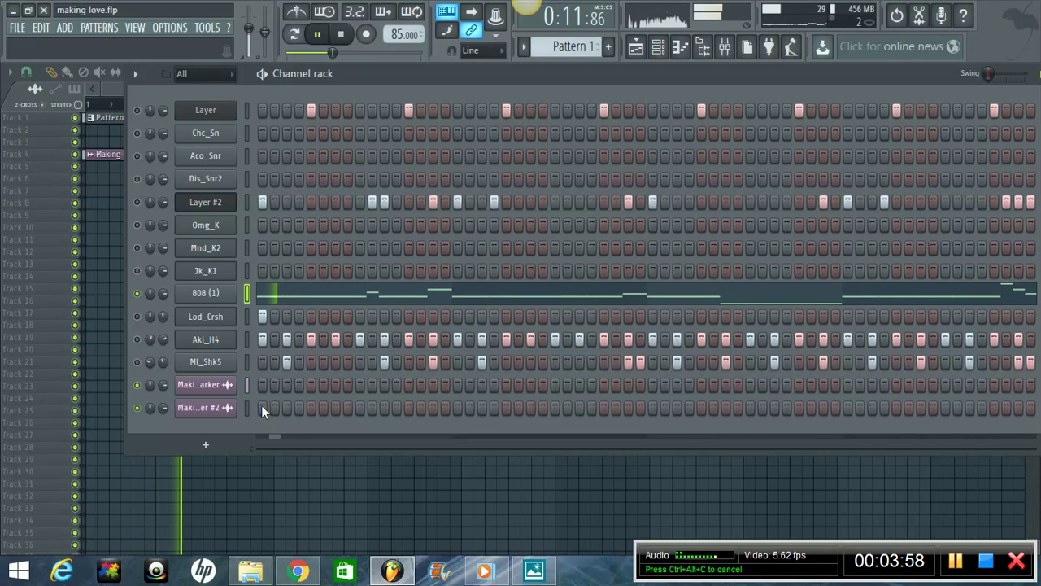
{"action": "key", "text": "space"}
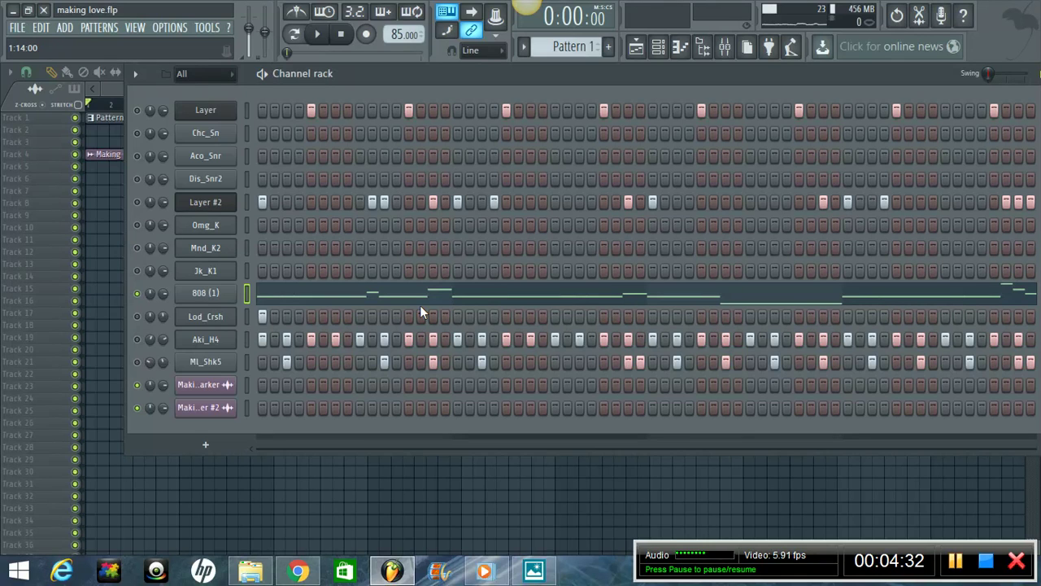
- Filter the channel rack to Unsorted and re-enable all muted channels
{"action": "left_click", "coordinate": [200, 73]}
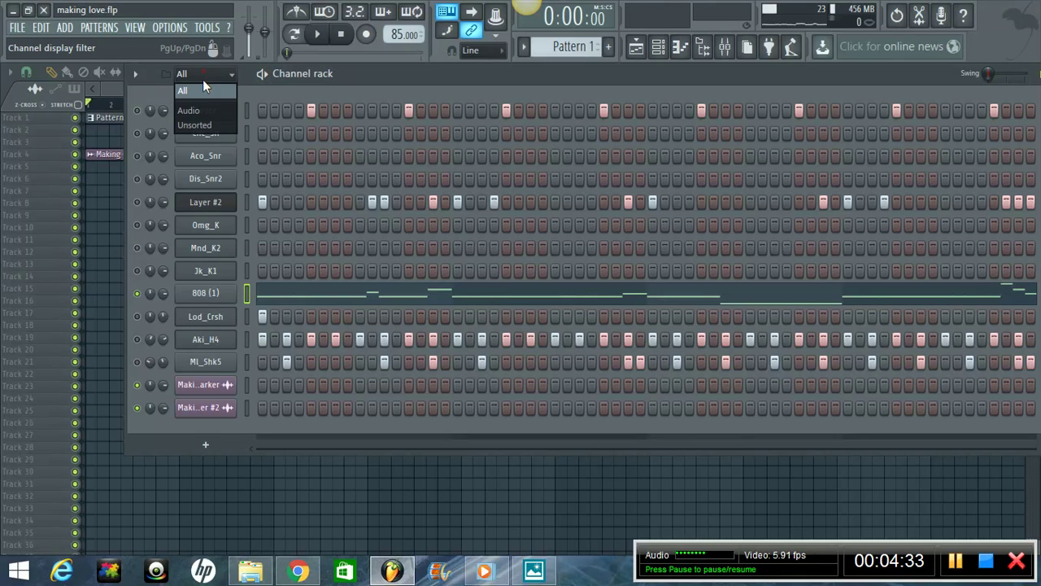
{"action": "left_click", "coordinate": [194, 125]}
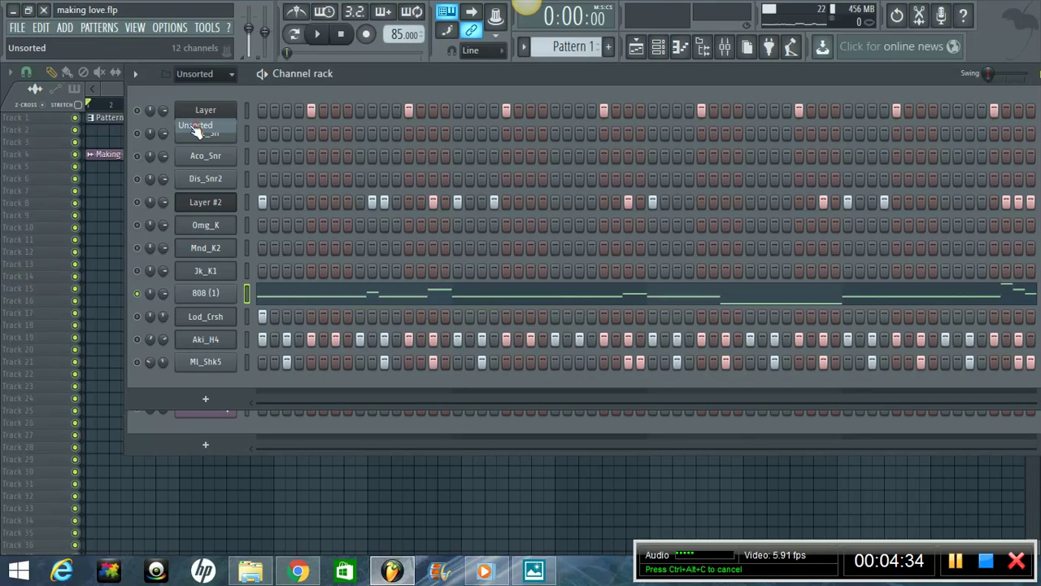
{"action": "right_click", "coordinate": [147, 294]}
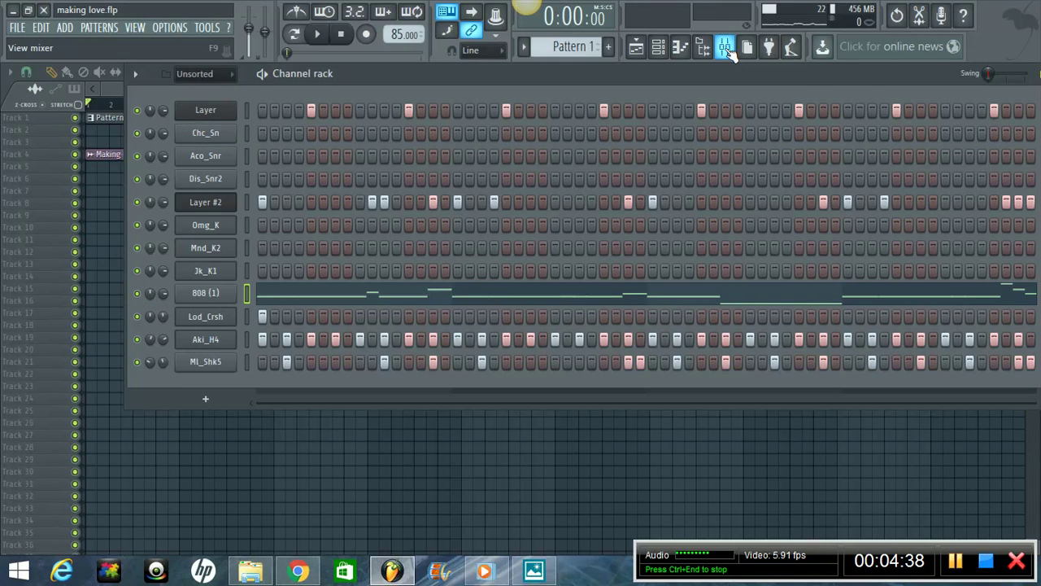
- Solo the Making Love sample's mixer track, and bring up the channel rack shifted clear of the first mixer tracks
{"action": "left_click", "coordinate": [725, 47]}
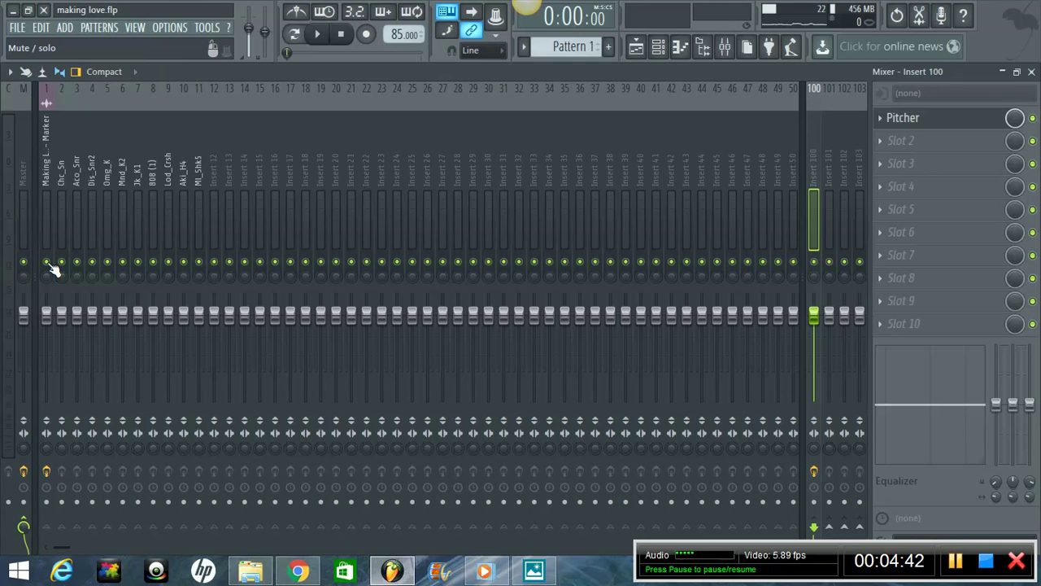
{"action": "right_click", "coordinate": [48, 263]}
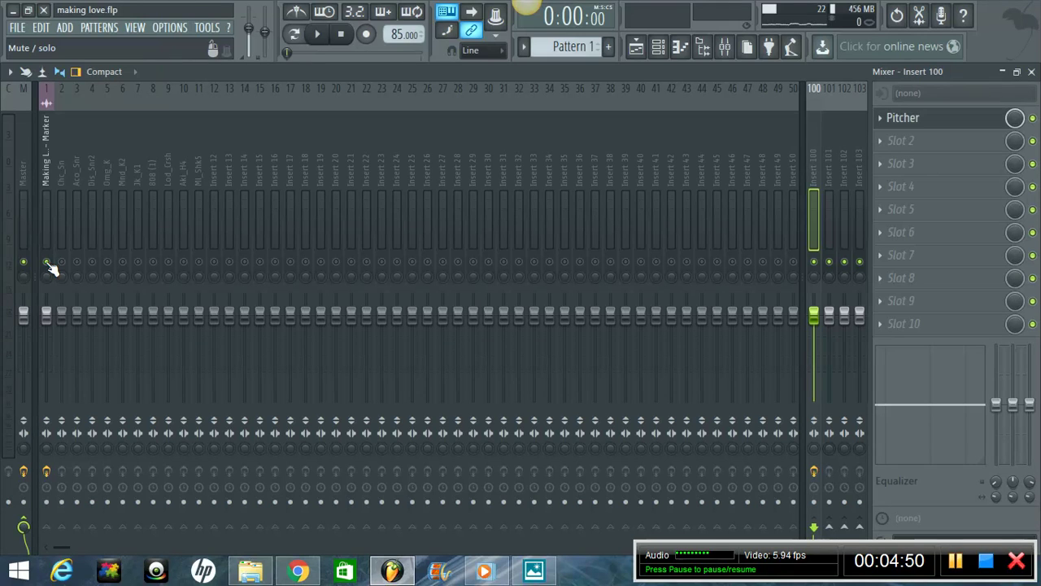
{"action": "left_click", "coordinate": [658, 51]}
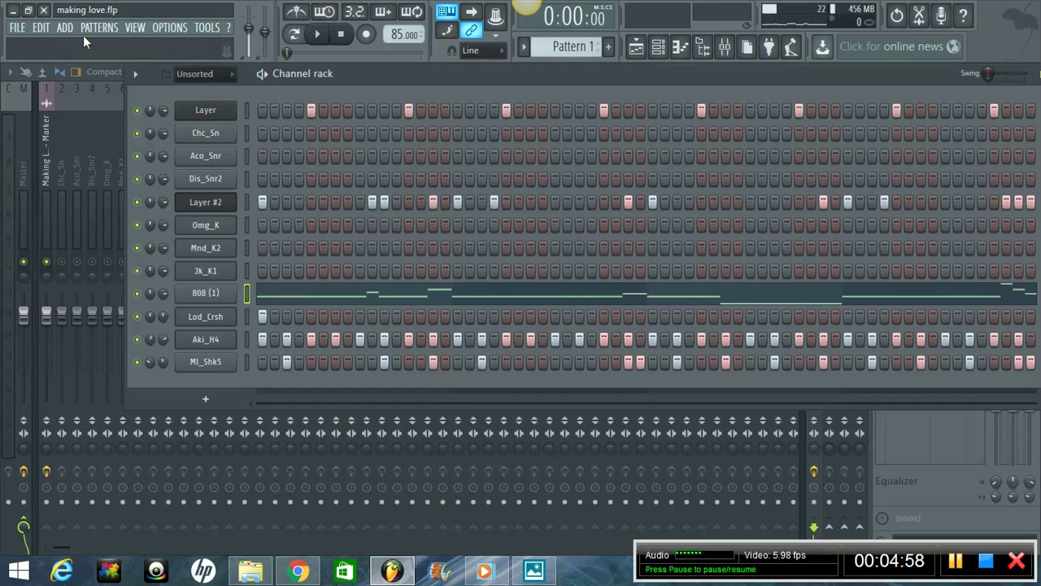
{"action": "left_click_drag", "start_coordinate": [420, 72], "coordinate": [580, 124]}
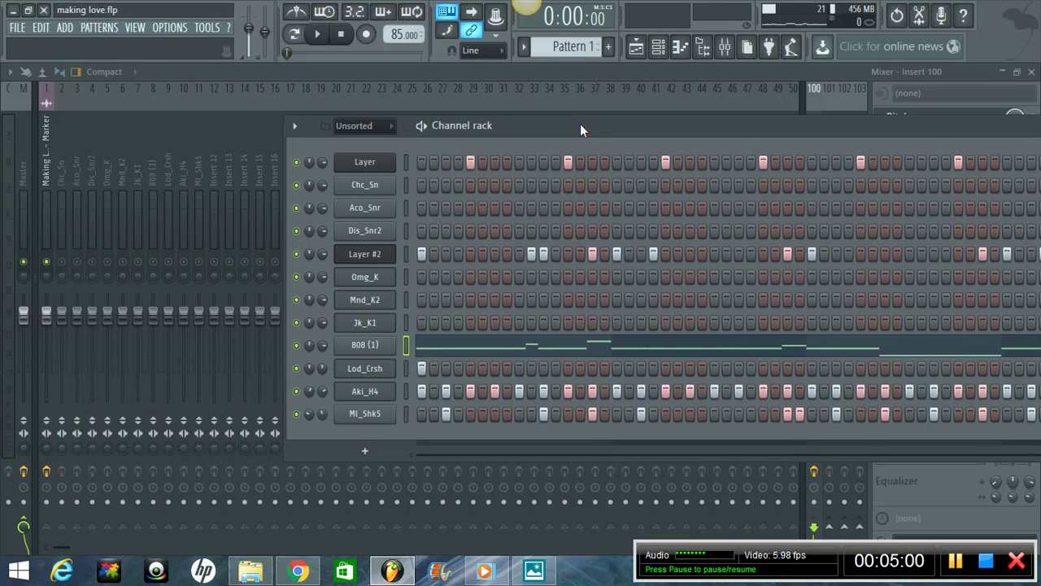
- Check the Making Love track's Fruity parametric EQ 2 and lower the track's fader slightly while the song plays
{"action": "left_click", "coordinate": [47, 138]}
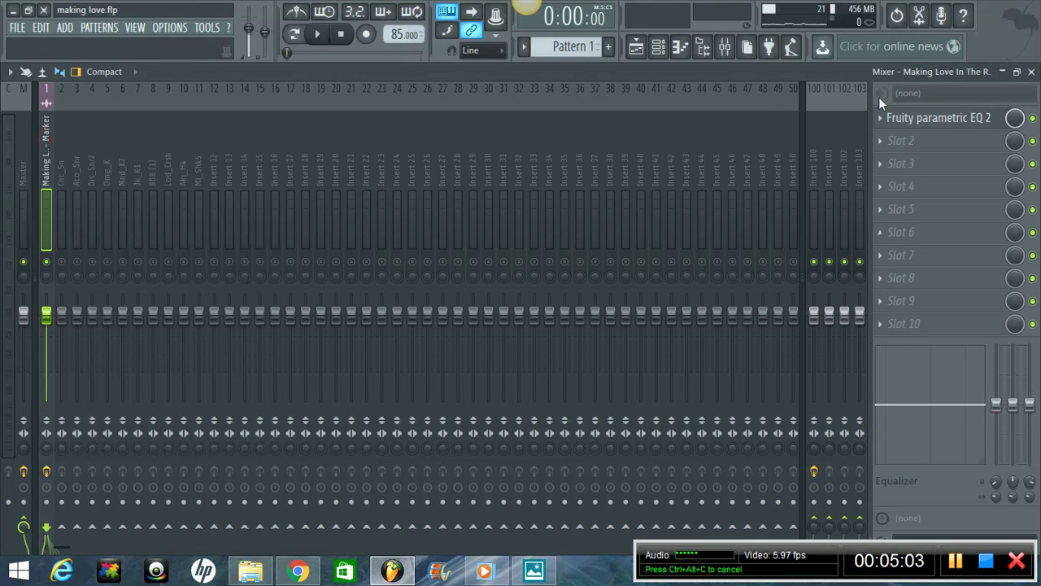
{"action": "left_click", "coordinate": [926, 122]}
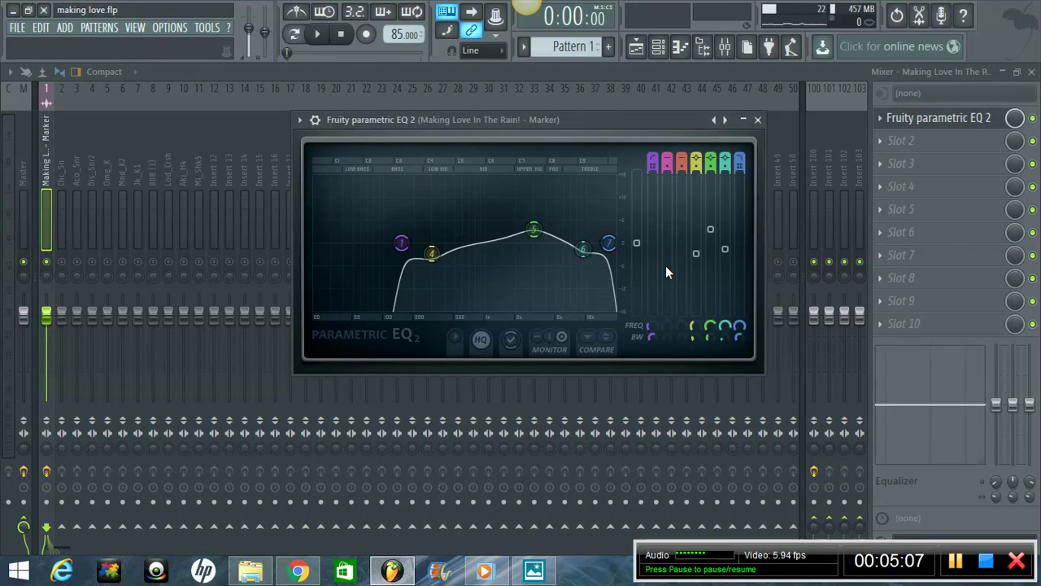
{"action": "key", "text": "space"}
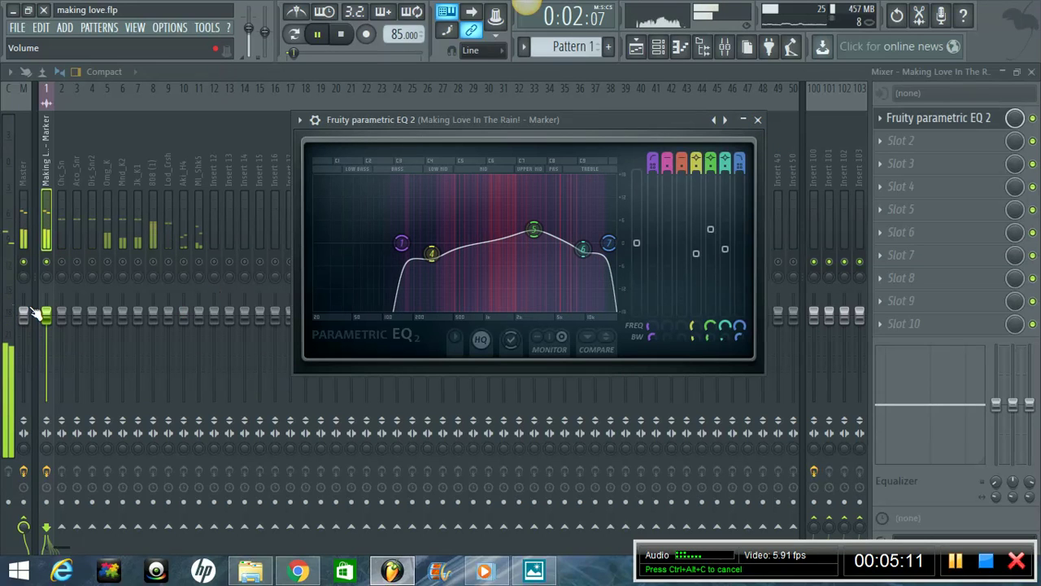
{"action": "left_click_drag", "start_coordinate": [51, 324], "coordinate": [55, 354]}
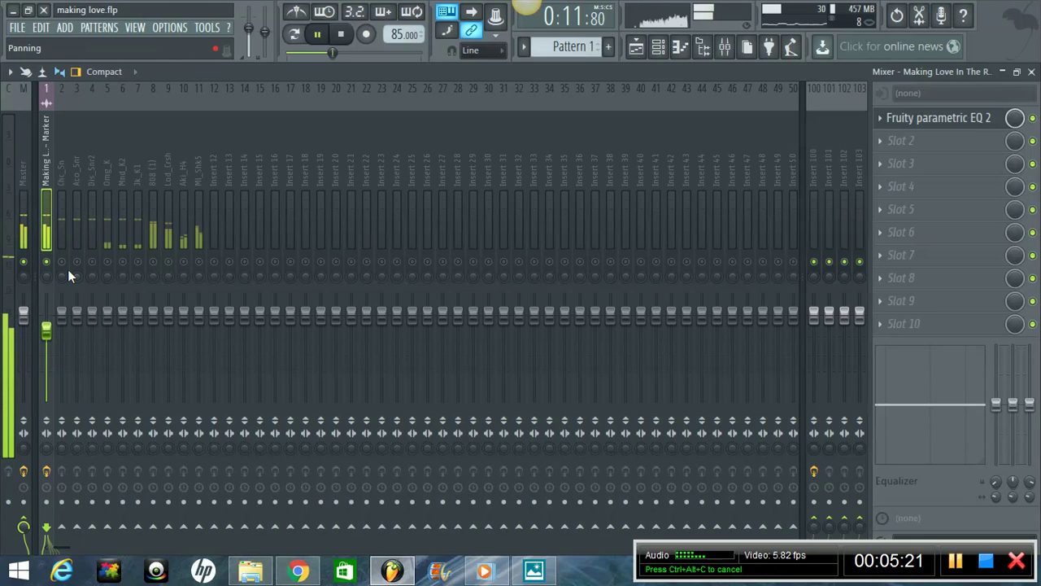
- Enable the Chc_Sn mixer track alongside the sample and load Fruity parametric EQ 2 in its first effect slot
{"action": "left_click", "coordinate": [63, 158]}
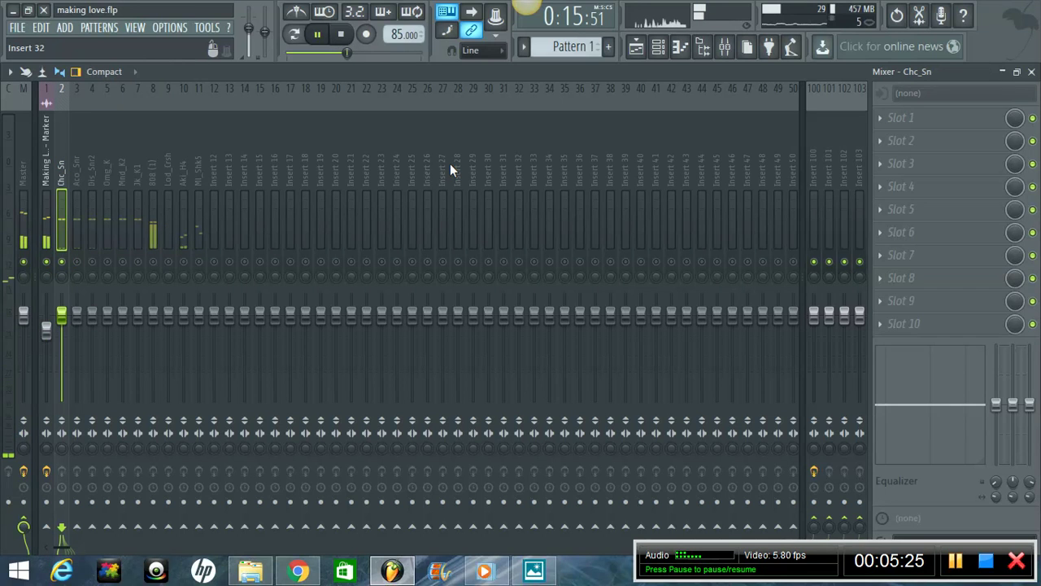
{"action": "left_click", "coordinate": [884, 122]}
{"action": "left_click", "coordinate": [979, 31]}
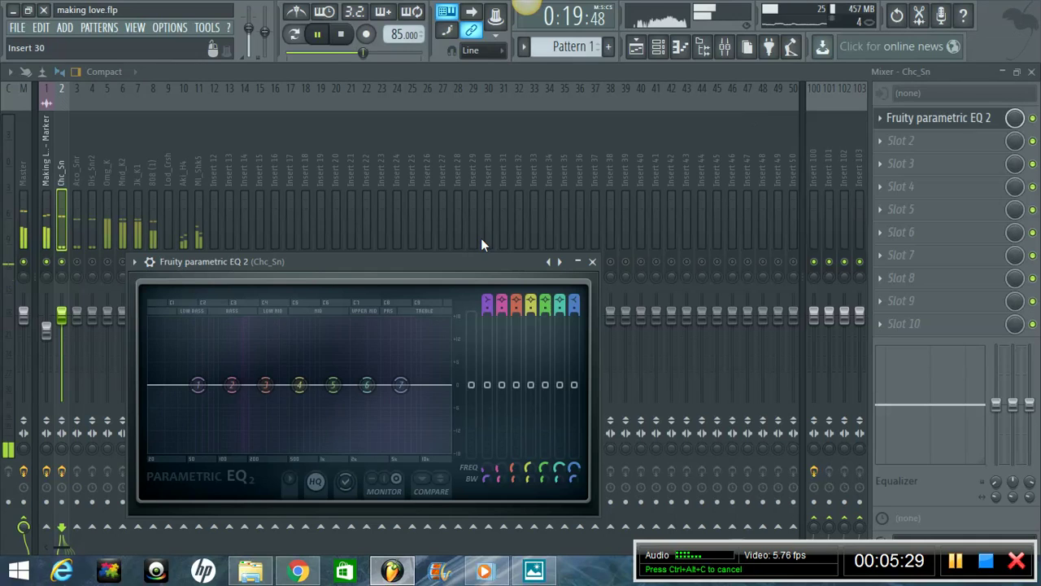
- Set band 1 of the Chc_Sn equalizer to high pass with a steeper slope, stopping playback
{"action": "left_click", "coordinate": [492, 298]}
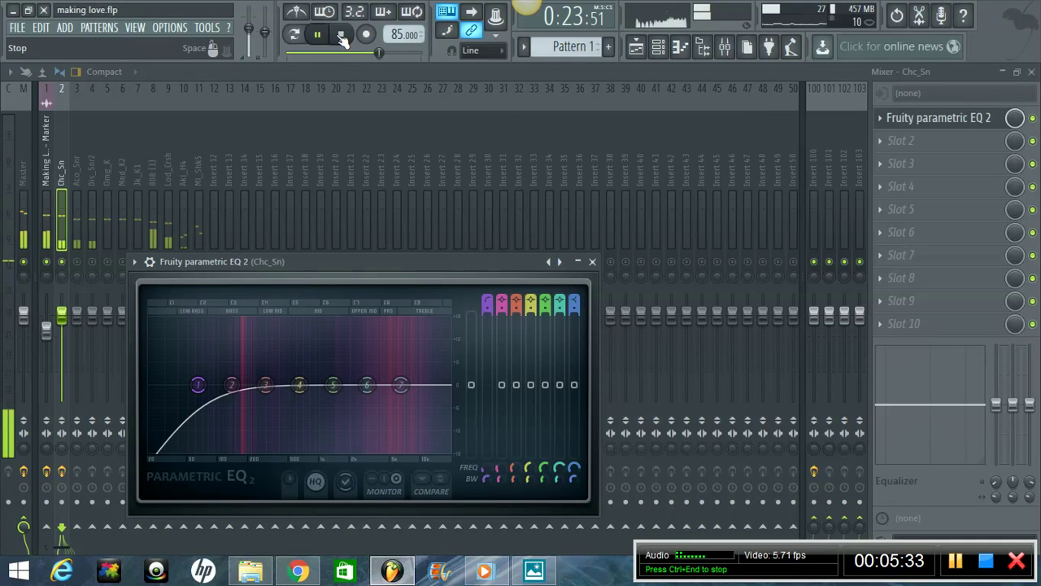
{"action": "left_click", "coordinate": [341, 35]}
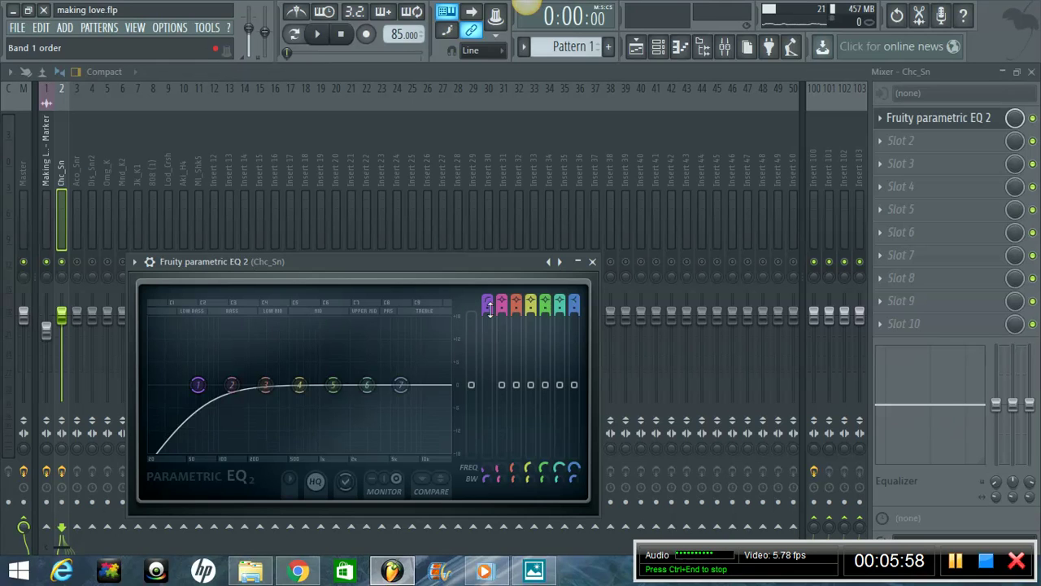
{"action": "left_click_drag", "start_coordinate": [488, 307], "coordinate": [488, 281]}
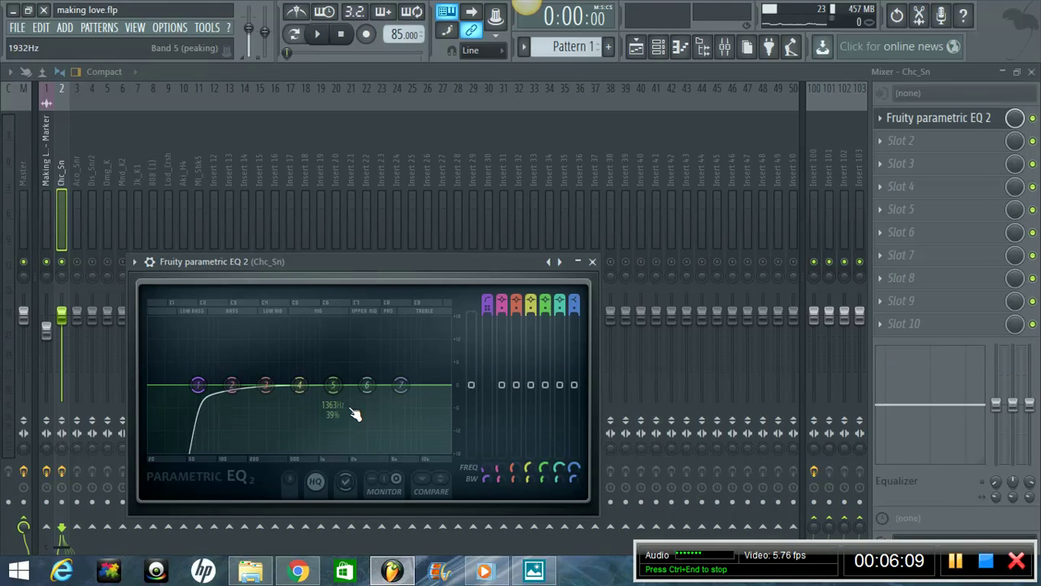
- Raise the Chc_Sn high-pass cutoff on band 1 to about 134 Hz while the song plays
{"action": "key", "text": "space"}
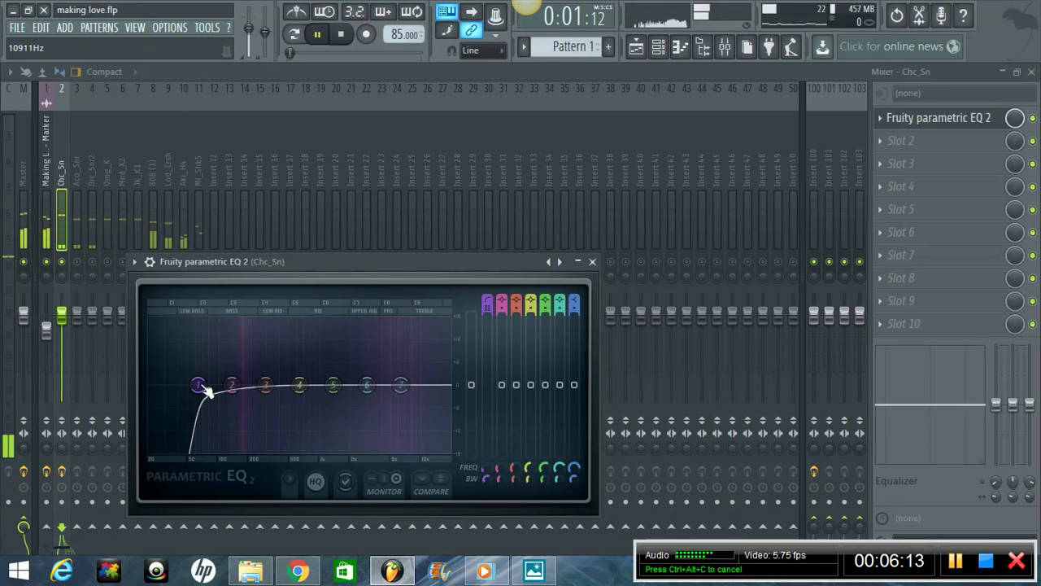
{"action": "left_click_drag", "start_coordinate": [208, 392], "coordinate": [257, 398]}
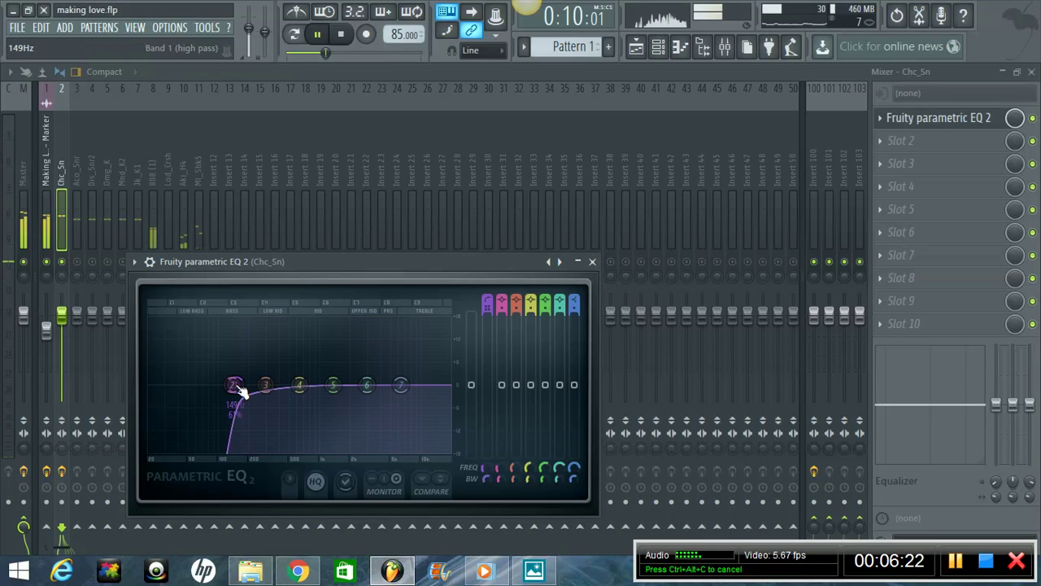
{"action": "mouse_move", "coordinate": [243, 395]}
{"action": "left_mouse_down"}
{"action": "mouse_move", "coordinate": [323, 399]}
{"action": "mouse_move", "coordinate": [236, 391]}
{"action": "left_mouse_up"}
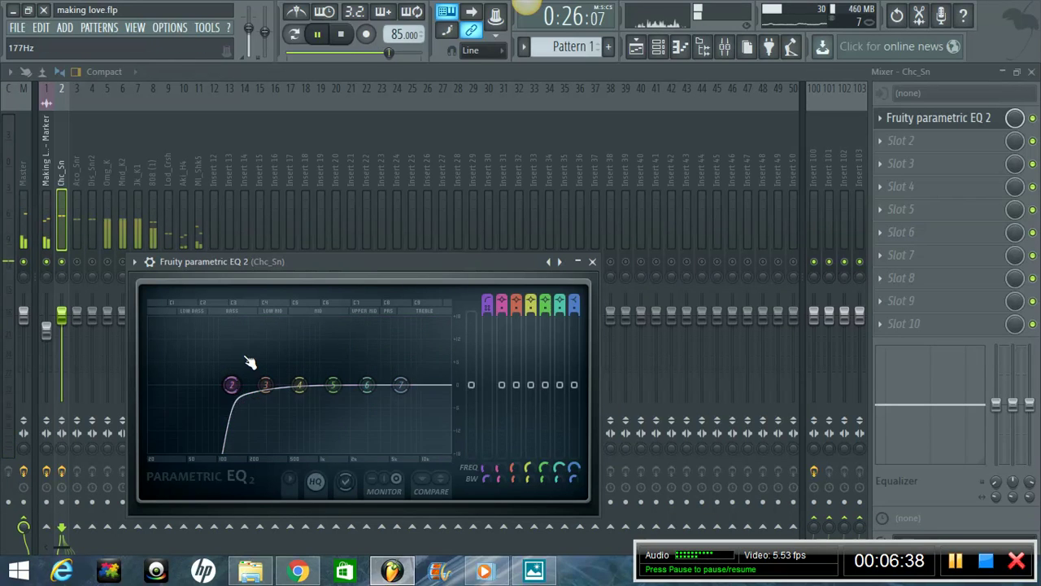
- Disable band 2 of the Chc_Sn equalizer and boost band 3 by about 2.8 dB near 218 Hz
{"action": "left_click_drag", "start_coordinate": [502, 305], "coordinate": [508, 455]}
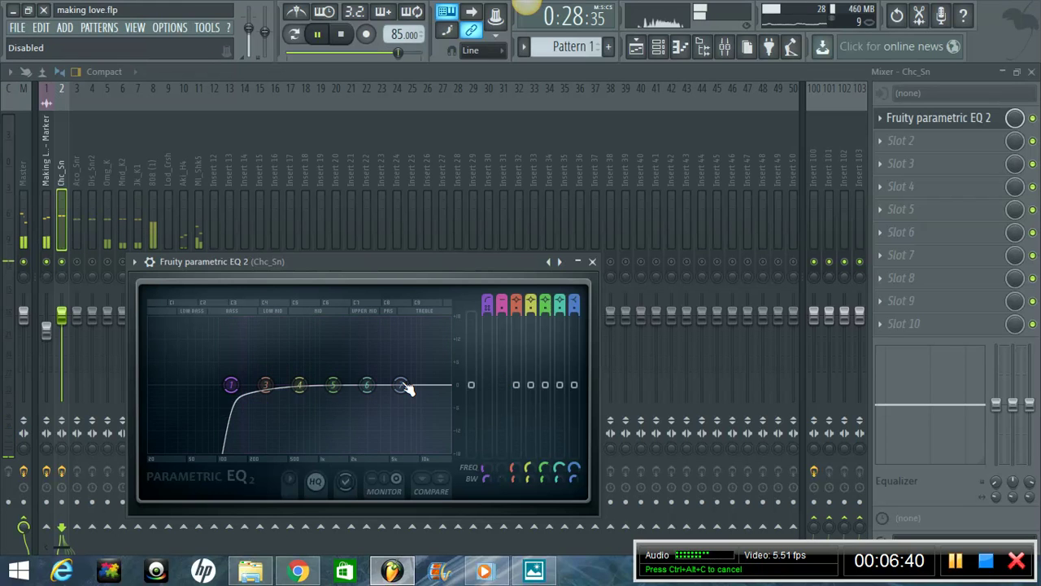
{"action": "left_click", "coordinate": [517, 308]}
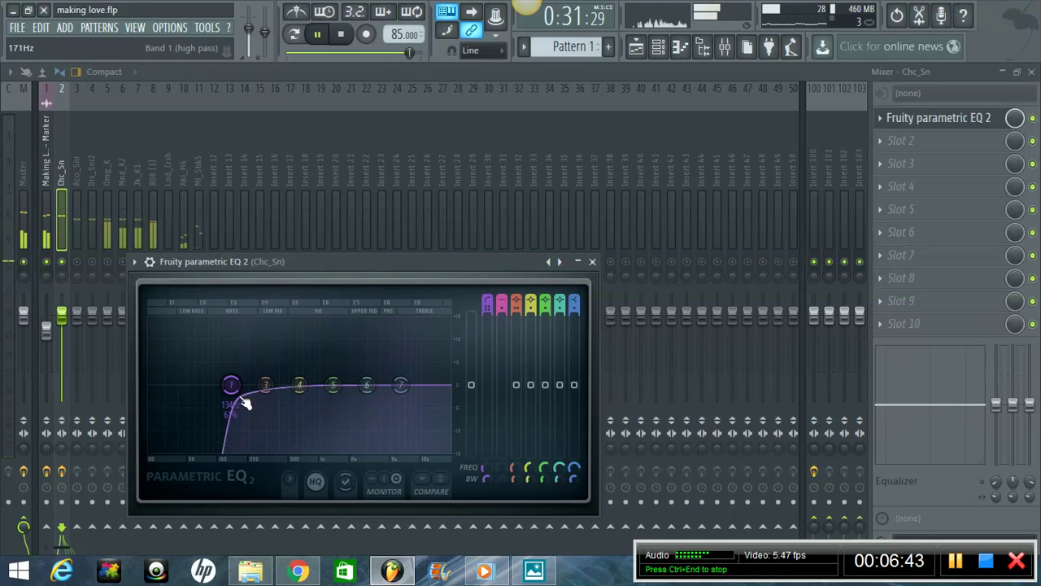
{"action": "left_click_drag", "start_coordinate": [299, 384], "coordinate": [254, 381]}
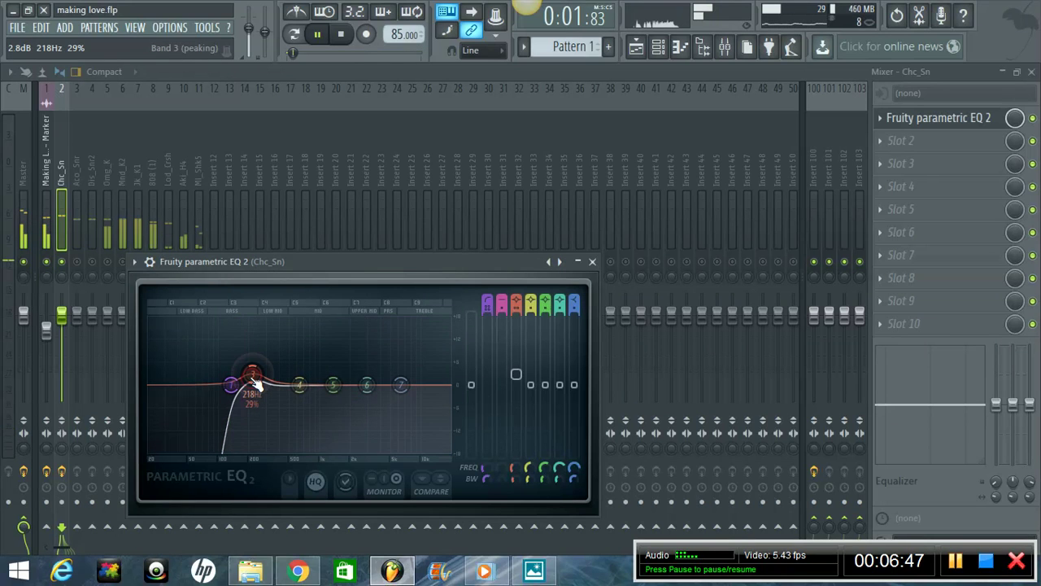
{"action": "left_click_drag", "start_coordinate": [256, 382], "coordinate": [253, 377]}
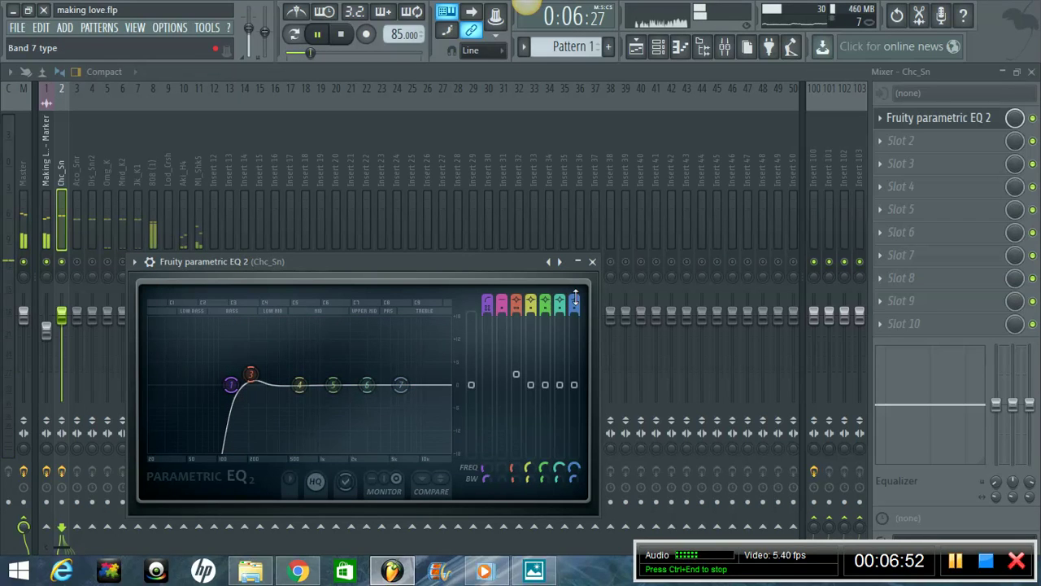
- Shift band 7 of the Chc_Sn equalizer higher in frequency and cut band 6 slightly near 6.6 kHz
{"action": "left_click_drag", "start_coordinate": [404, 387], "coordinate": [418, 404]}
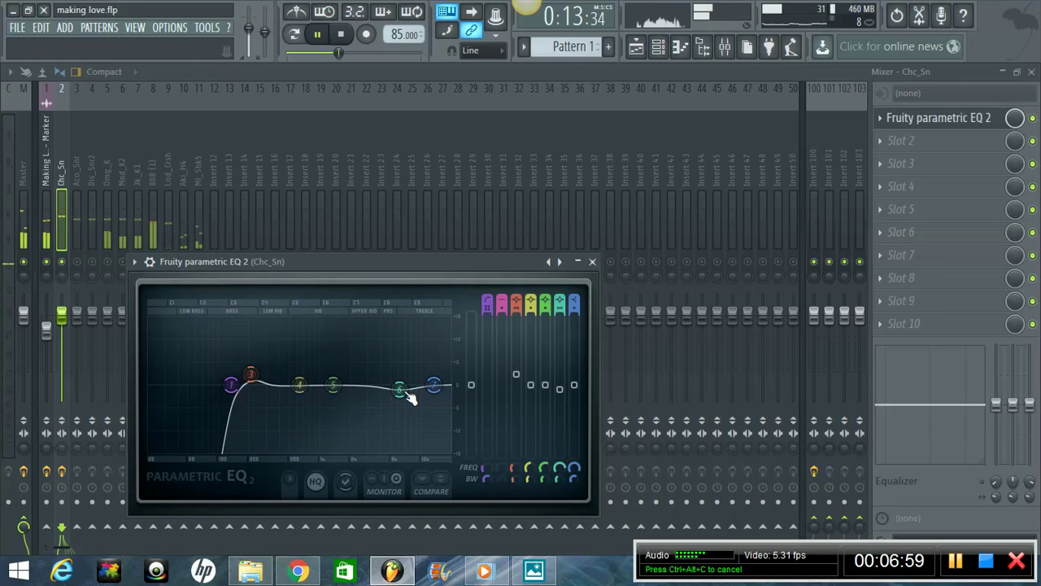
{"action": "mouse_move", "coordinate": [411, 397]}
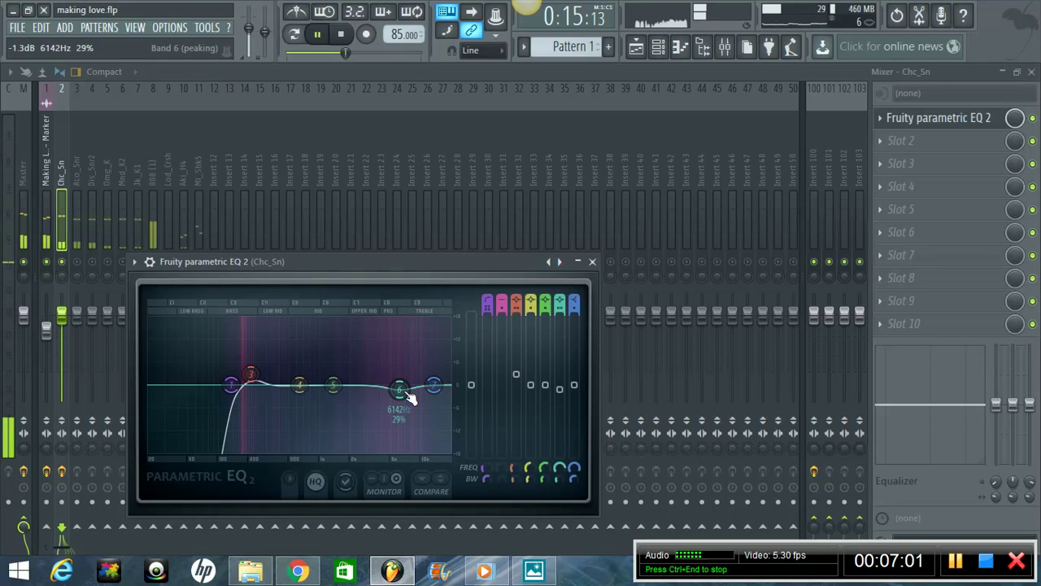
{"action": "left_click_drag", "start_coordinate": [408, 395], "coordinate": [407, 398]}
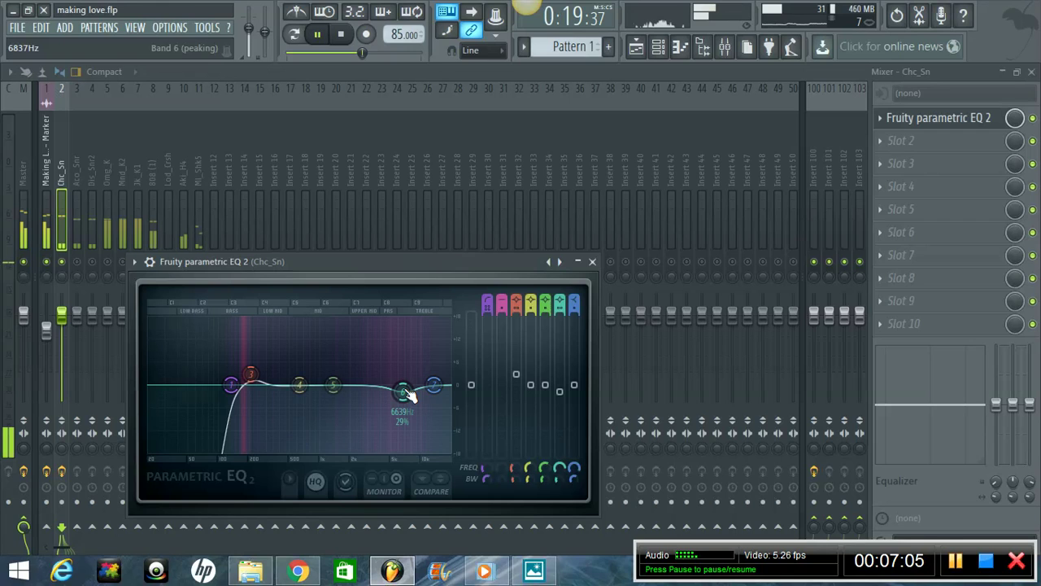
- Boost band 5 of the Chc_Sn equalizer slightly and disable band 4, closing the equalizer
{"action": "mouse_move", "coordinate": [336, 388]}
{"action": "left_click_drag", "start_coordinate": [336, 387], "coordinate": [335, 380]}
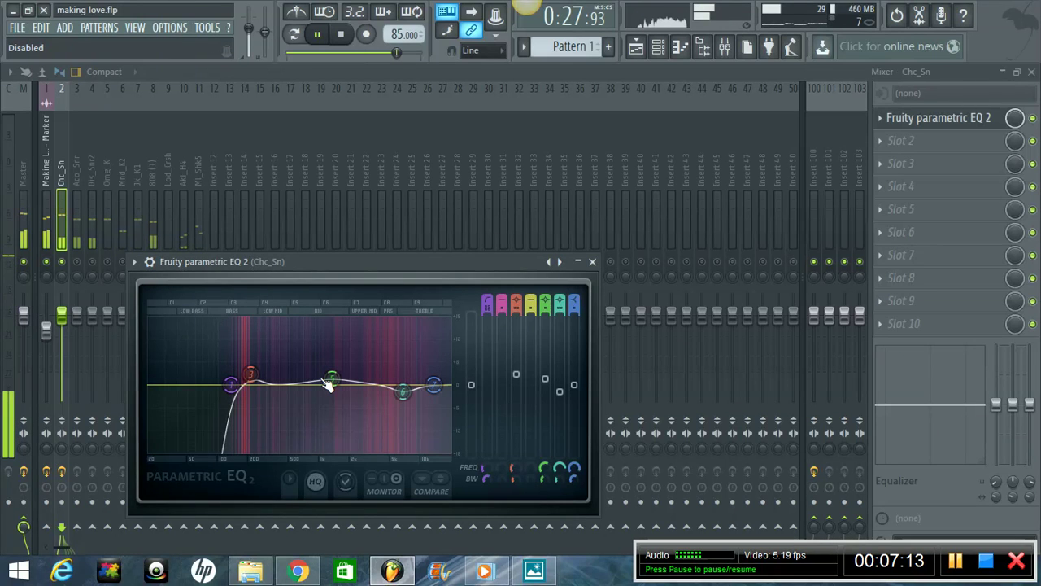
{"action": "left_click", "coordinate": [592, 262]}
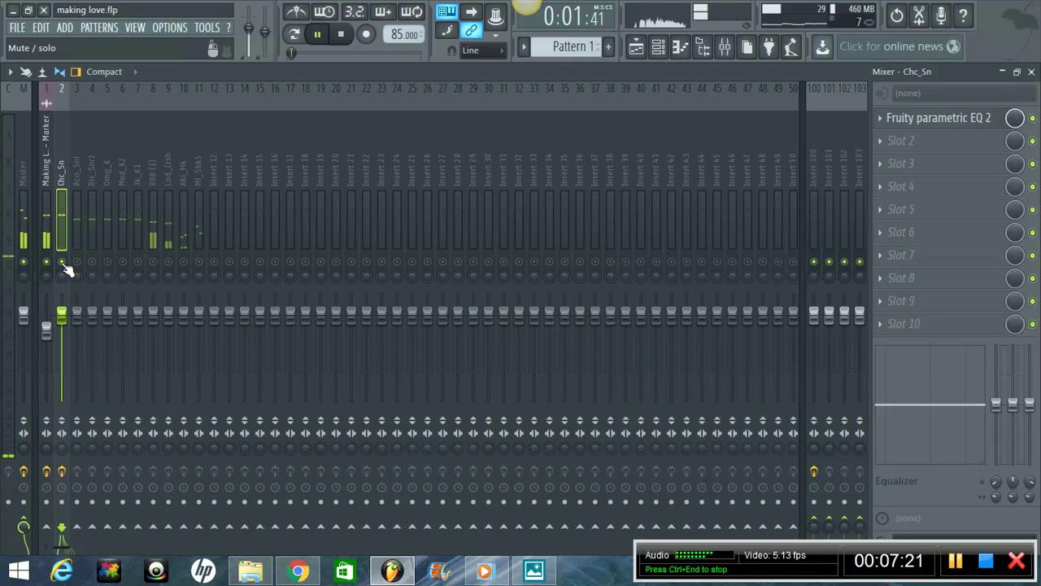
- Enable the Aco_Snr mixer track in place of Chc_Sn and load Fruity parametric EQ 2 in its first effect slot
{"action": "left_click", "coordinate": [82, 178]}
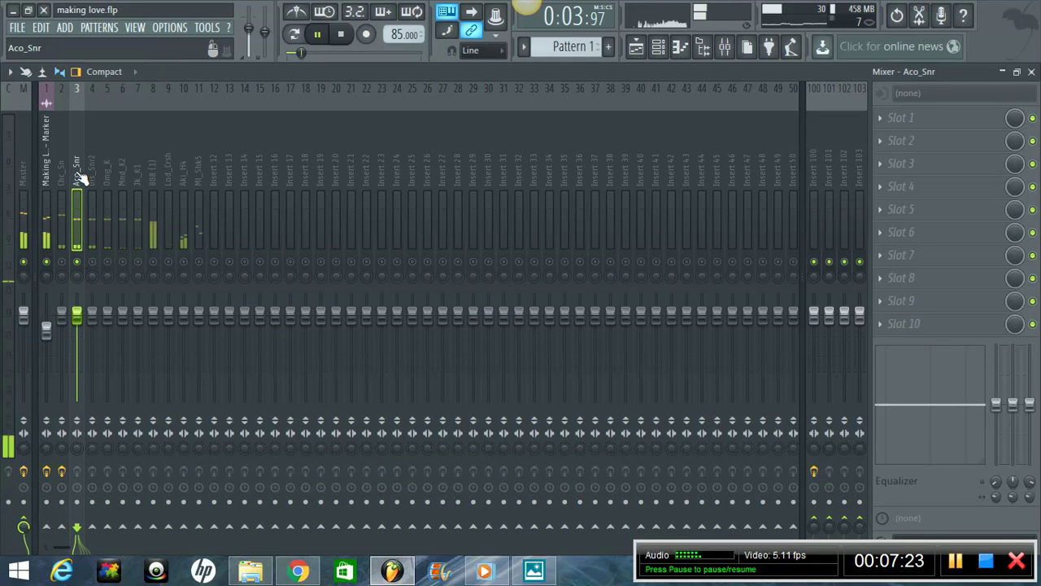
{"action": "left_click", "coordinate": [946, 126]}
{"action": "left_click", "coordinate": [977, 33]}
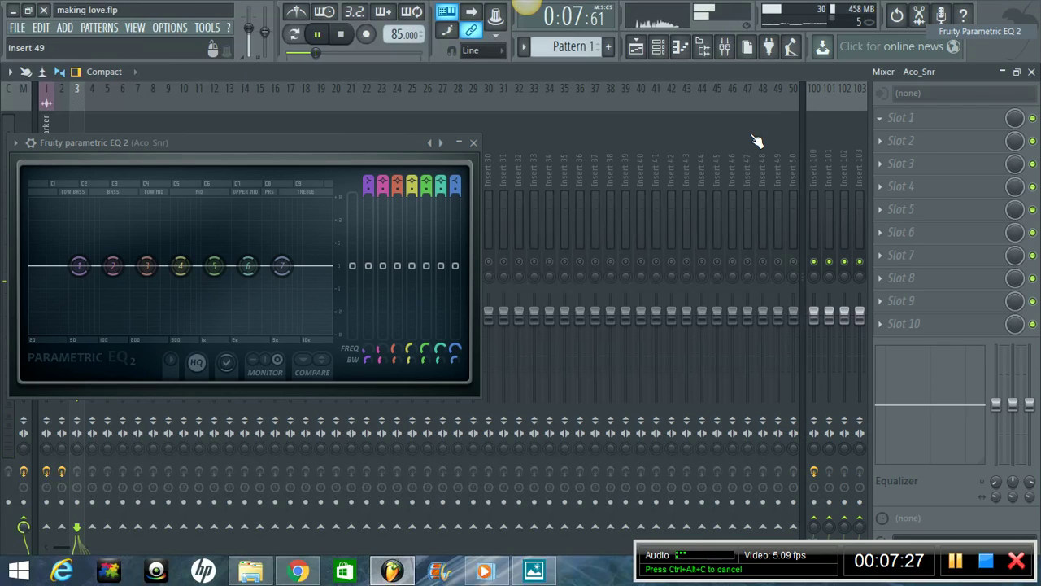
- Set band 1 of the Aco_Snr equalizer to a steeper high pass and raise its cutoff to band 2's frequency
{"action": "left_click", "coordinate": [369, 187]}
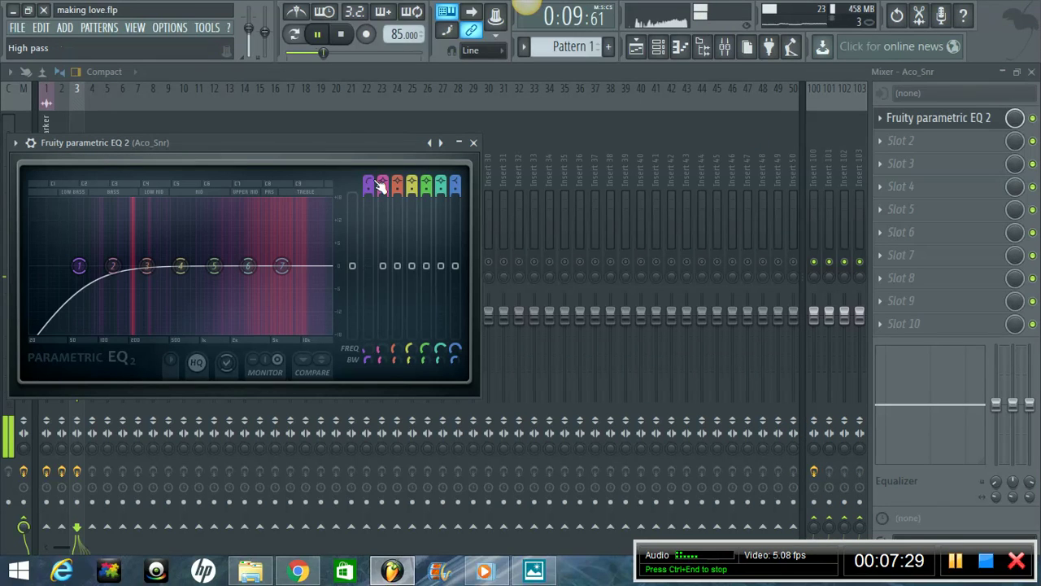
{"action": "left_click", "coordinate": [372, 191]}
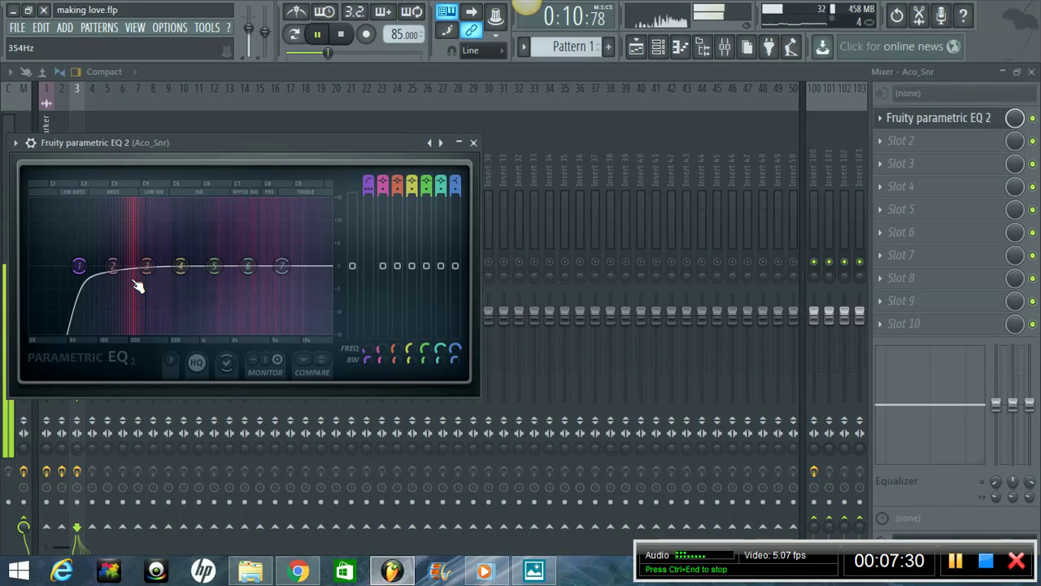
{"action": "mouse_move", "coordinate": [134, 282]}
{"action": "left_mouse_down"}
{"action": "mouse_move", "coordinate": [126, 276]}
{"action": "mouse_move", "coordinate": [134, 284]}
{"action": "left_mouse_up"}
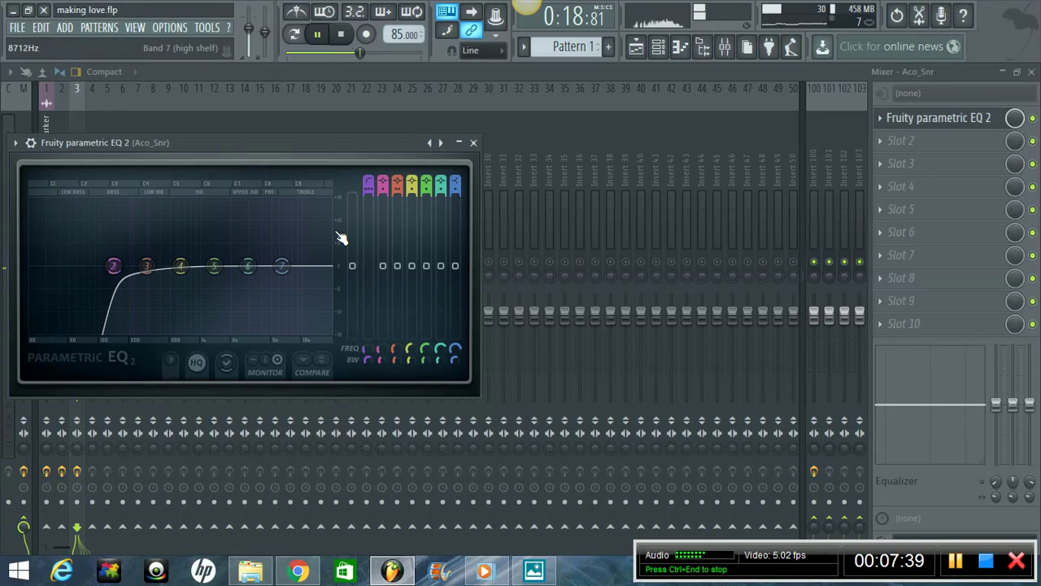
- Boost Aco_Snr's band 3 near 242 Hz and band 6 near 6.5 kHz, moving band 7 to the upper end of the spectrum
{"action": "left_click_drag", "start_coordinate": [147, 266], "coordinate": [140, 260]}
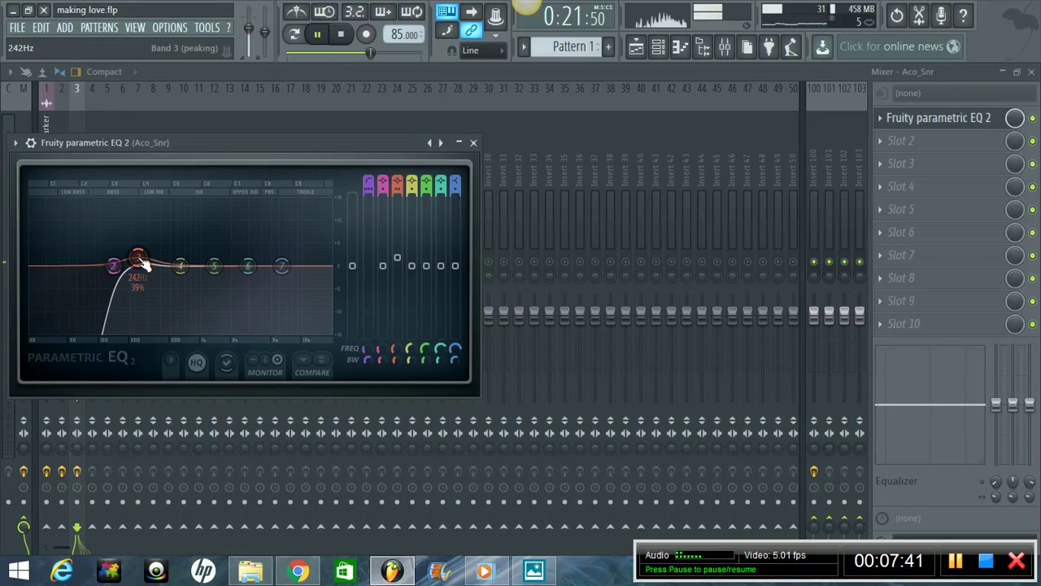
{"action": "scroll", "coordinate": [143, 265], "scroll_direction": "down", "scroll_amount": 2}
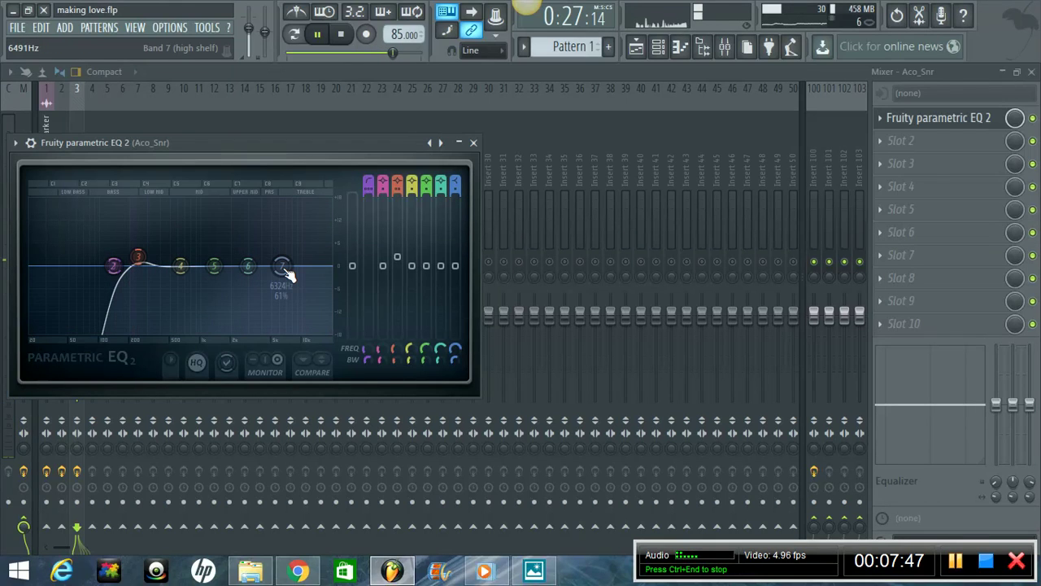
{"action": "left_click_drag", "start_coordinate": [284, 273], "coordinate": [349, 268]}
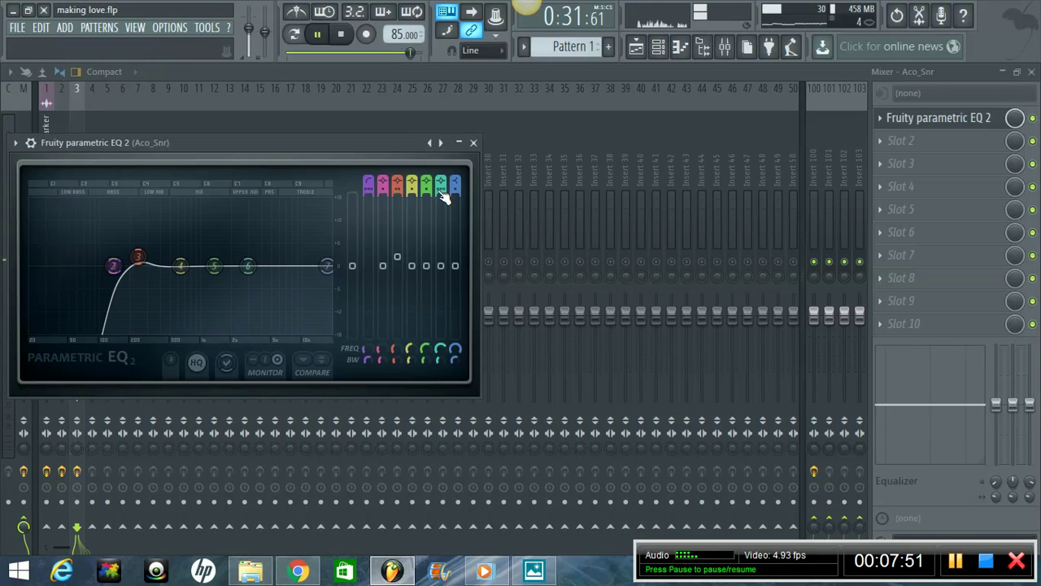
{"action": "left_click_drag", "start_coordinate": [248, 269], "coordinate": [280, 264]}
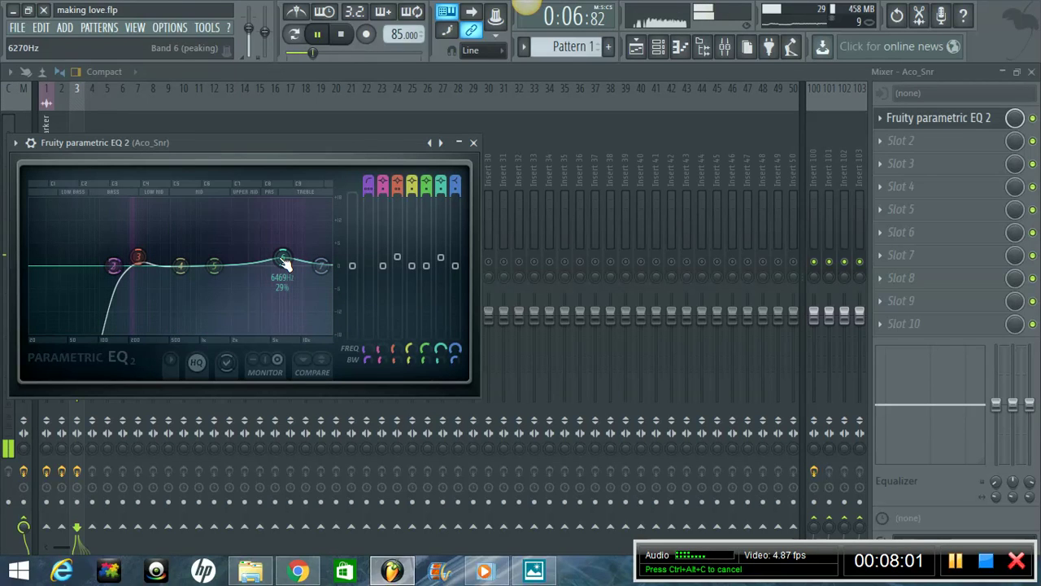
- Cut band 5 of the Aco_Snr equalizer slightly and disable band 4, closing the equalizer
{"action": "left_click_drag", "start_coordinate": [214, 267], "coordinate": [225, 285]}
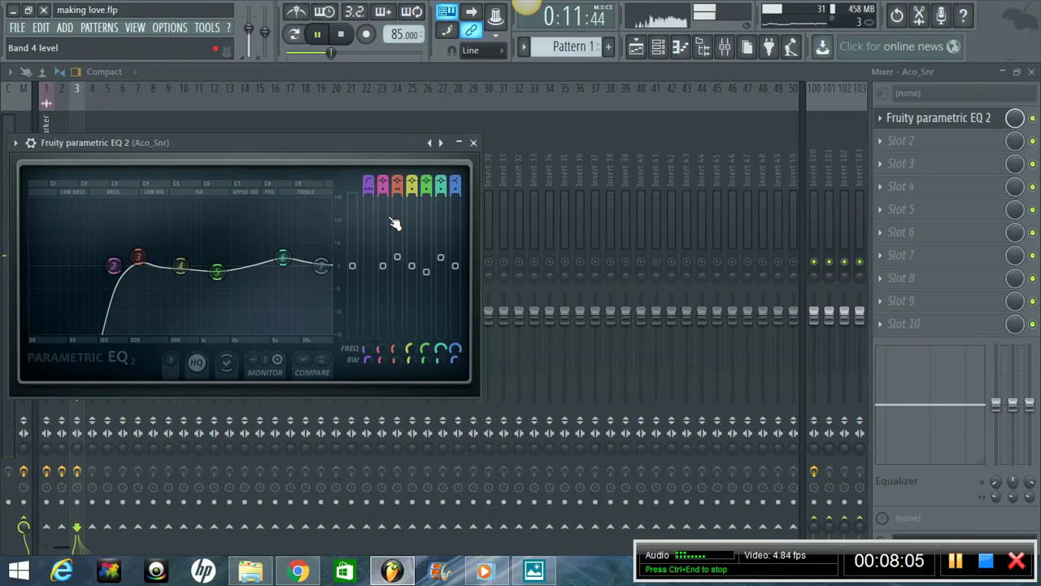
{"action": "left_click_drag", "start_coordinate": [418, 184], "coordinate": [439, 205]}
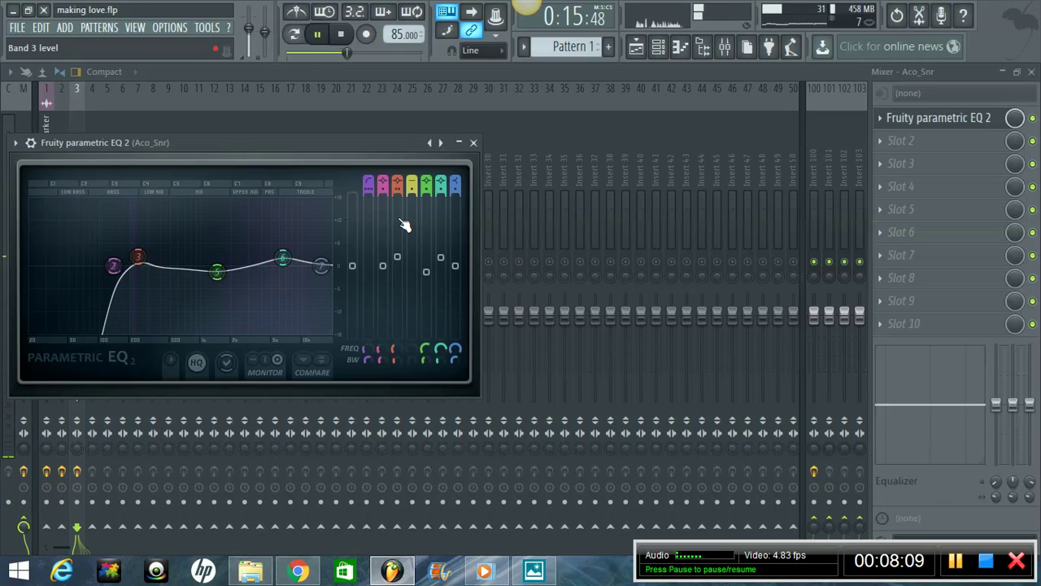
{"action": "left_click", "coordinate": [474, 142]}
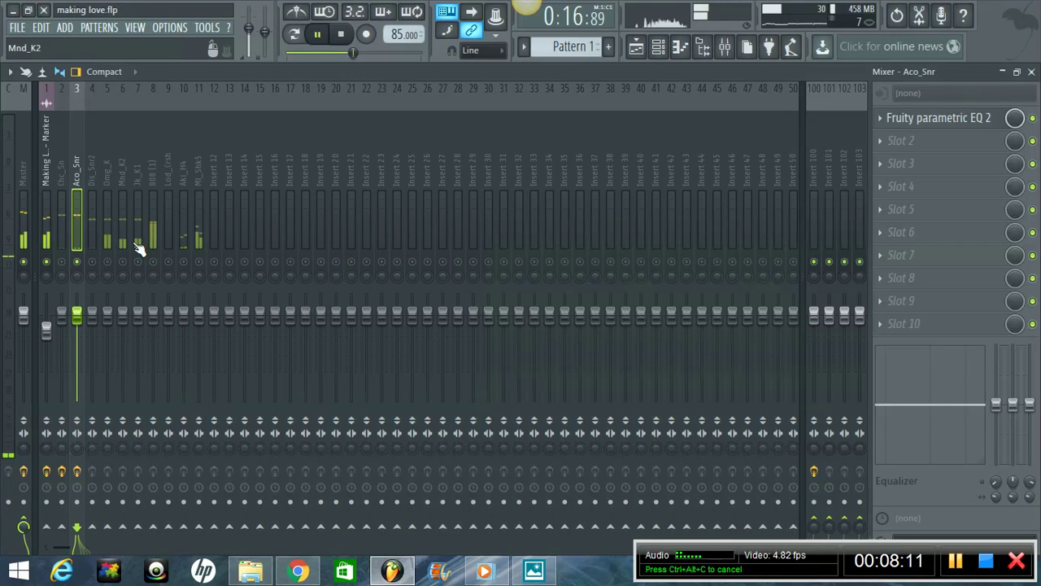
- Enable the Dis_Snr2 mixer track in place of Aco_Snr and load Fruity parametric EQ 2 in its first effect slot
{"action": "left_click", "coordinate": [92, 261]}
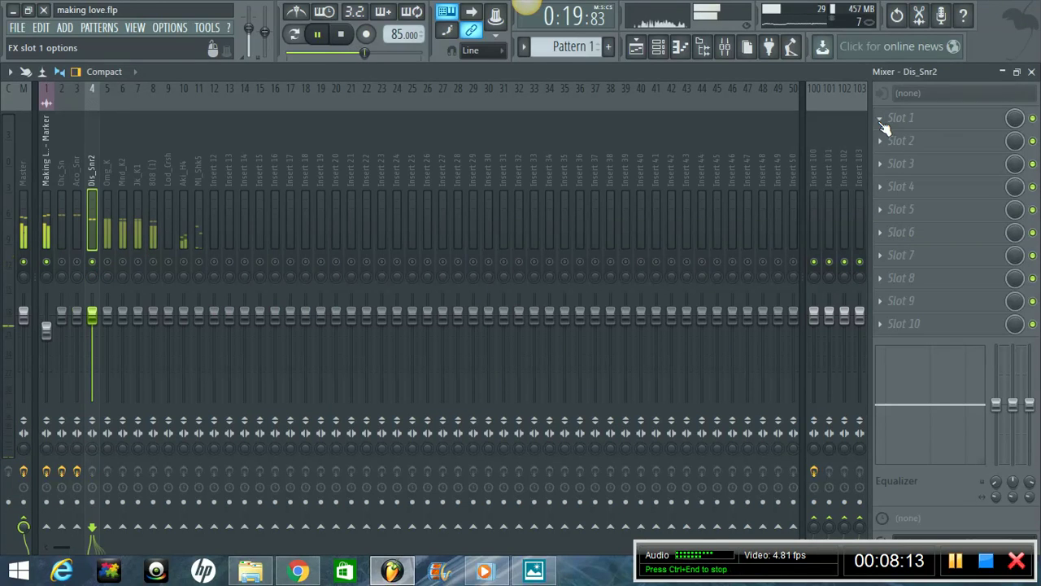
{"action": "left_click", "coordinate": [903, 118]}
{"action": "left_click", "coordinate": [960, 26]}
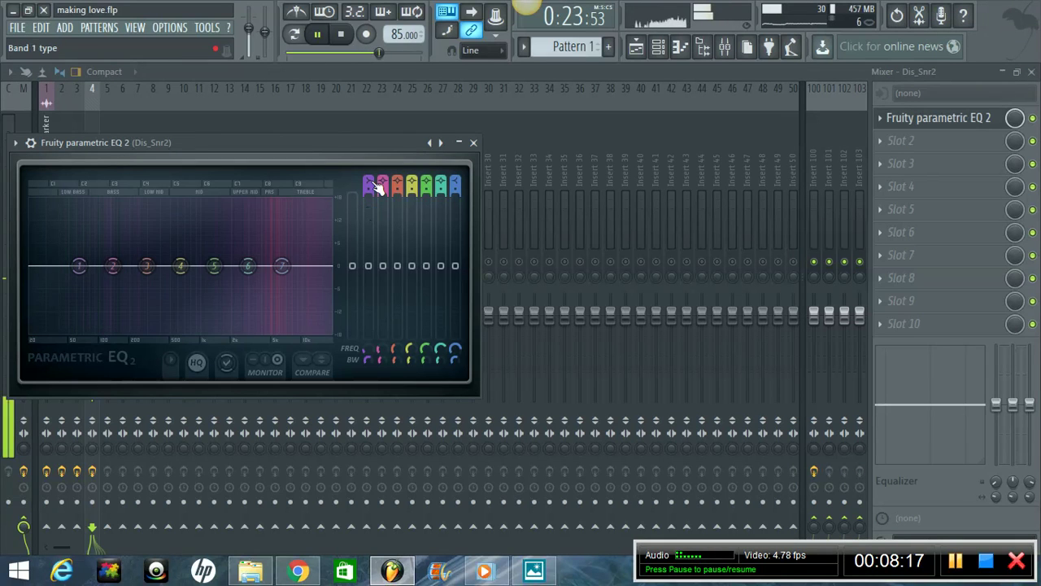
- Set Dis_Snr2's band 1 to a steep high pass with its cutoff just below band 2, and boost band 3 above it
{"action": "scroll", "coordinate": [375, 184], "scroll_direction": "down", "scroll_amount": 2}
{"action": "scroll", "coordinate": [376, 191], "scroll_direction": "up", "scroll_amount": 3}
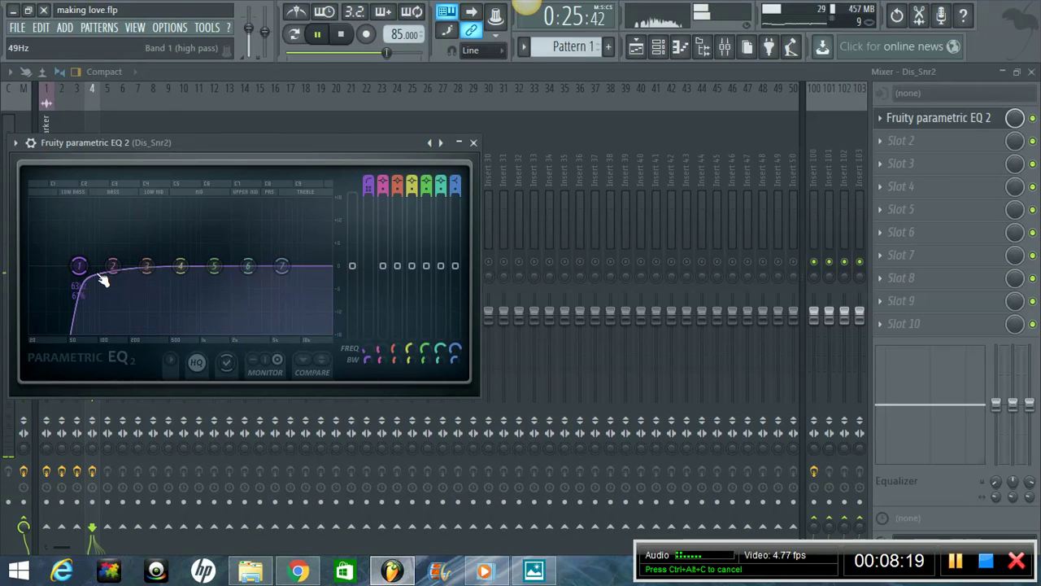
{"action": "left_click_drag", "start_coordinate": [103, 281], "coordinate": [140, 259]}
{"action": "scroll", "coordinate": [139, 257], "scroll_direction": "down", "scroll_amount": 1}
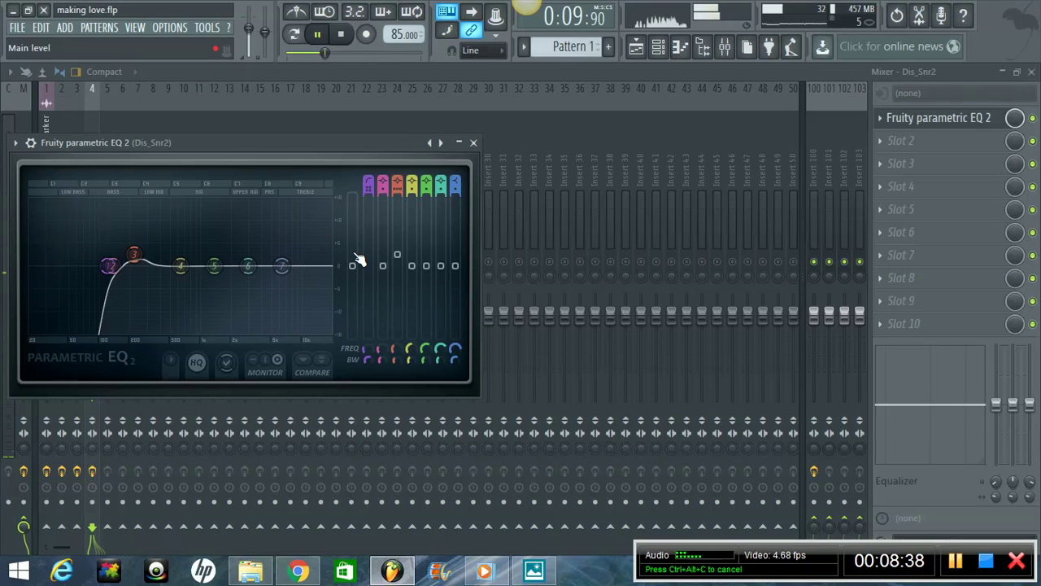
- Move Dis_Snr2's band 7 to about 18.3 kHz and give band 6 a slight, narrower boost in the treble
{"action": "left_click_drag", "start_coordinate": [281, 266], "coordinate": [349, 274]}
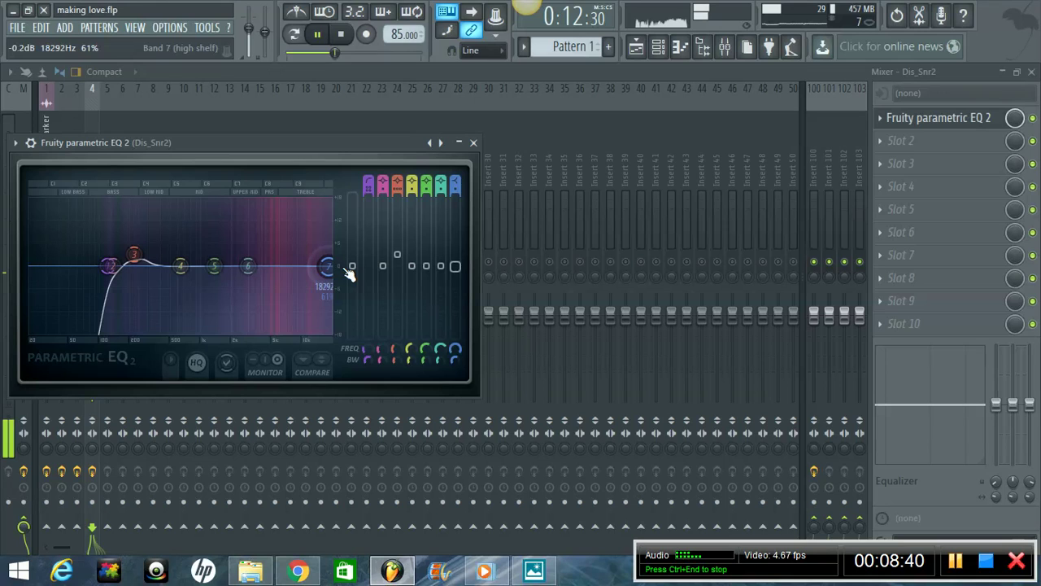
{"action": "left_click_drag", "start_coordinate": [247, 266], "coordinate": [298, 261]}
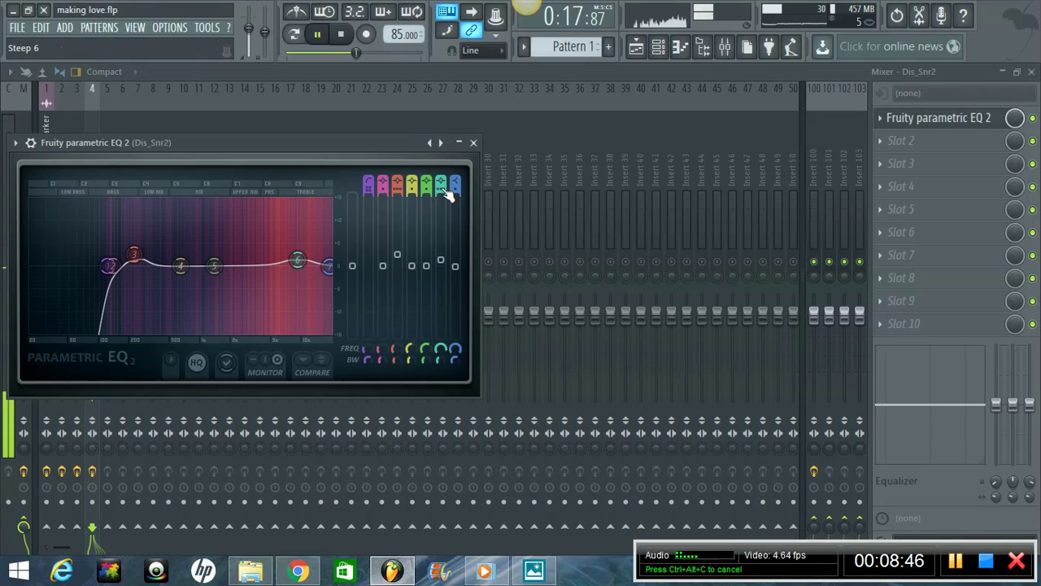
{"action": "scroll", "coordinate": [306, 263], "scroll_direction": "down", "scroll_amount": 2}
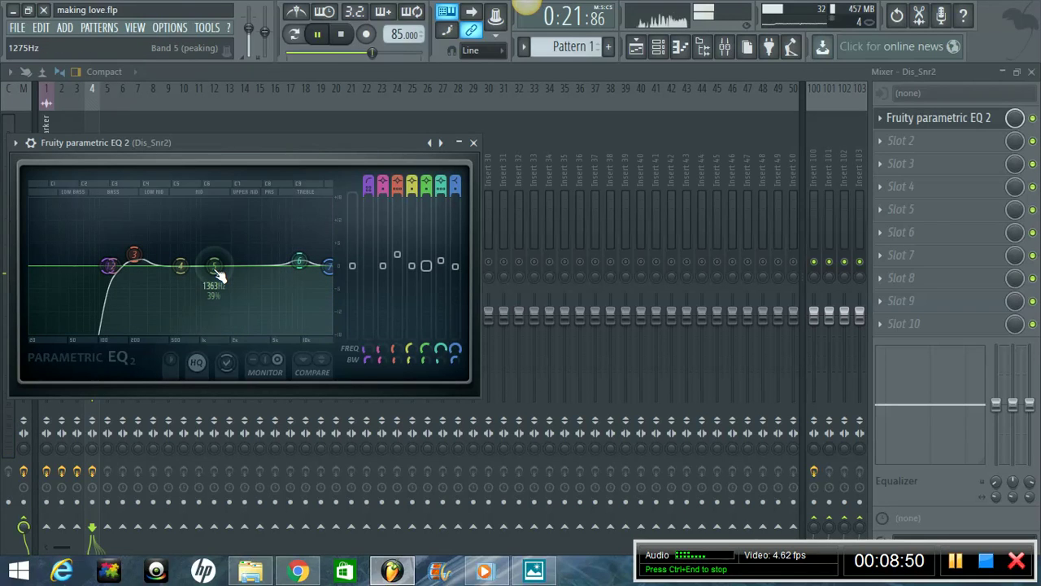
- Boost Dis_Snr2's band 5 slightly near 1.8 kHz and disable bands 2 and 4, closing the equalizer and stopping playback
{"action": "left_click_drag", "start_coordinate": [223, 274], "coordinate": [232, 269]}
{"action": "left_click_drag", "start_coordinate": [412, 184], "coordinate": [386, 358]}
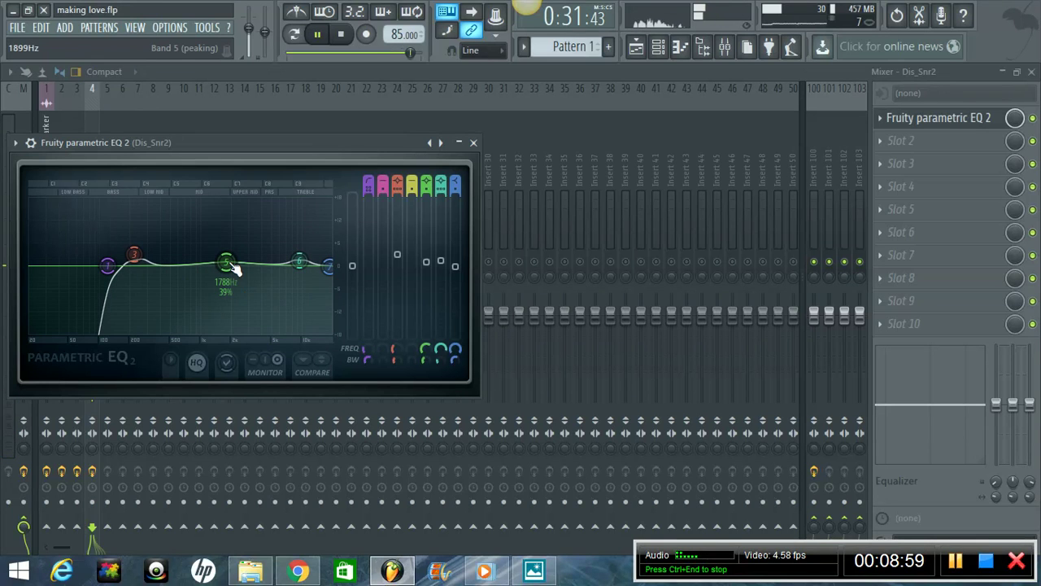
{"action": "left_click_drag", "start_coordinate": [231, 265], "coordinate": [232, 268]}
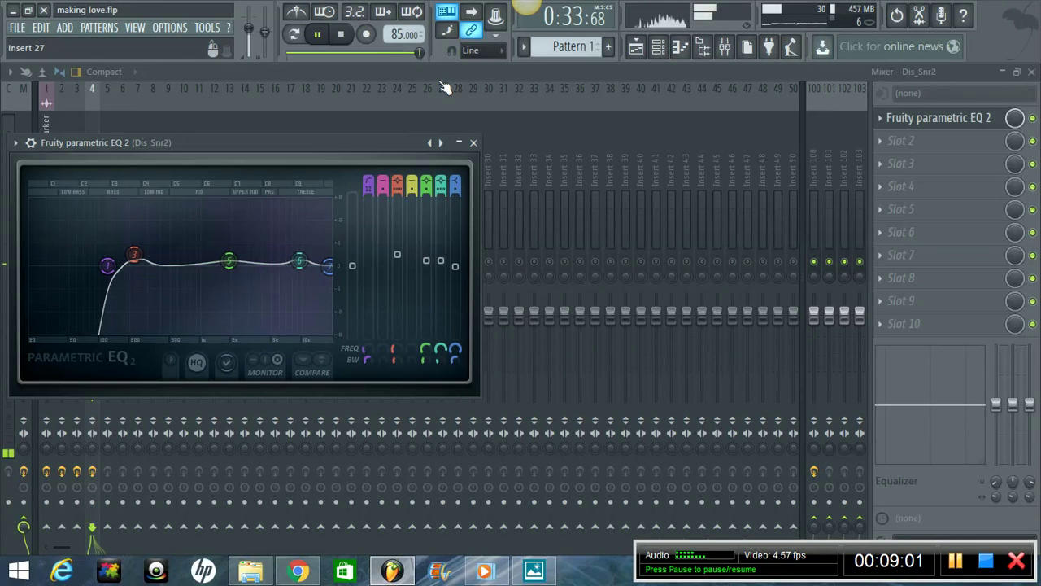
{"action": "left_click", "coordinate": [474, 142]}
{"action": "key", "text": "space"}
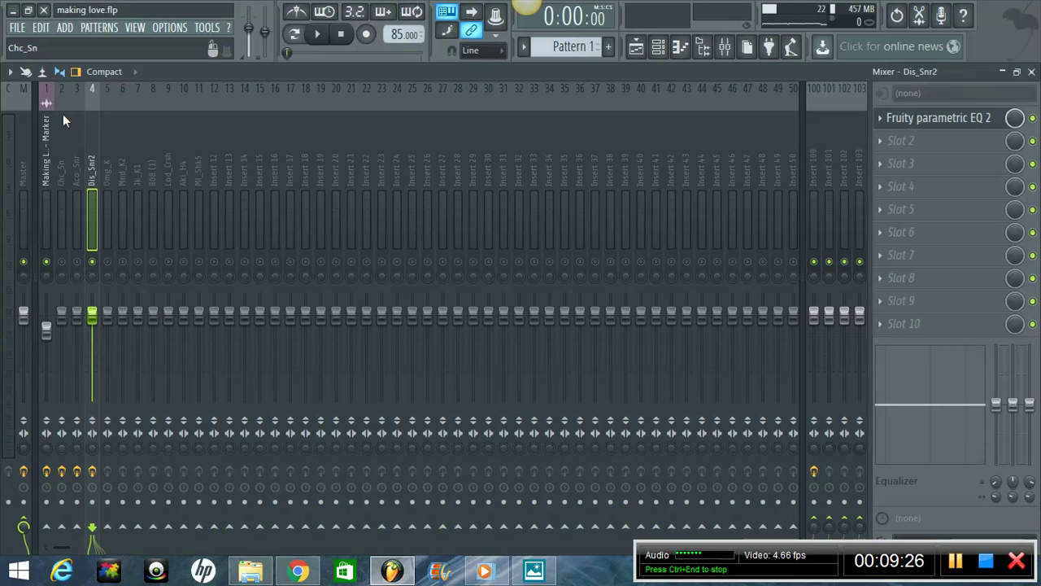
- Enable the Chc_Sn and Aco_Snr mixer tracks and mute Dis_Snr2
{"action": "left_click", "coordinate": [59, 174]}
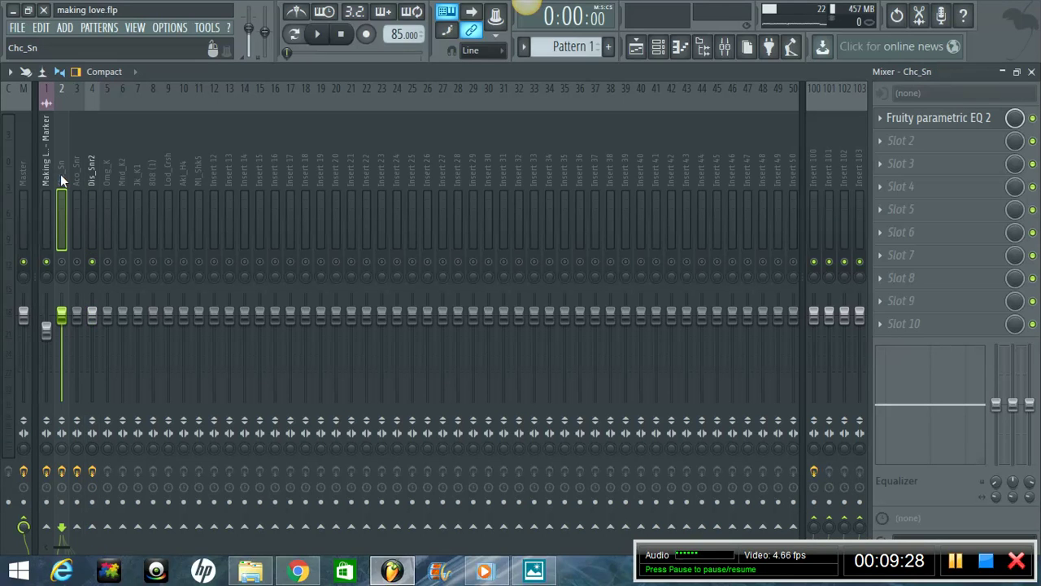
{"action": "left_click", "coordinate": [83, 172]}
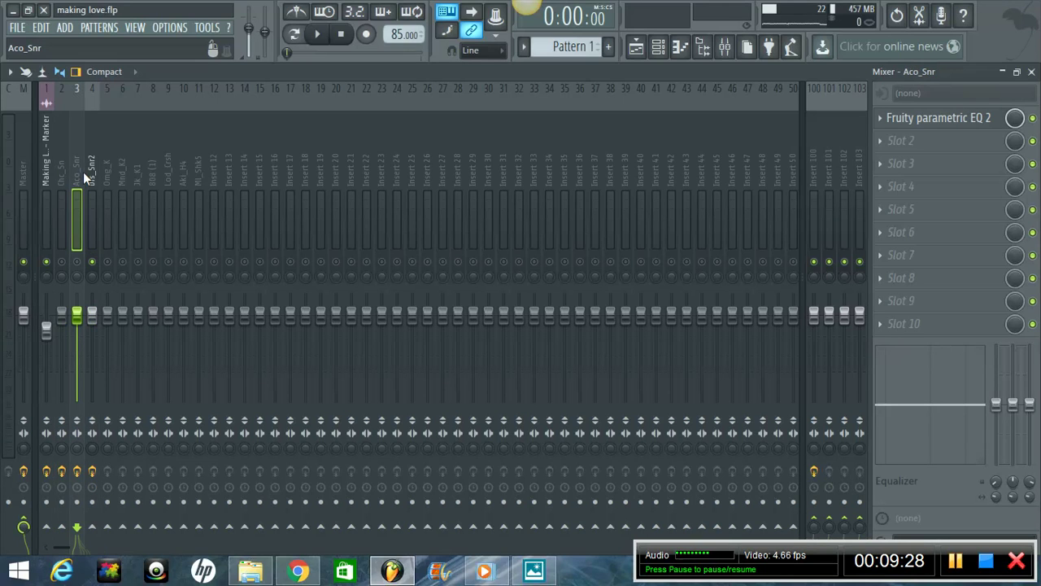
{"action": "left_click", "coordinate": [63, 264]}
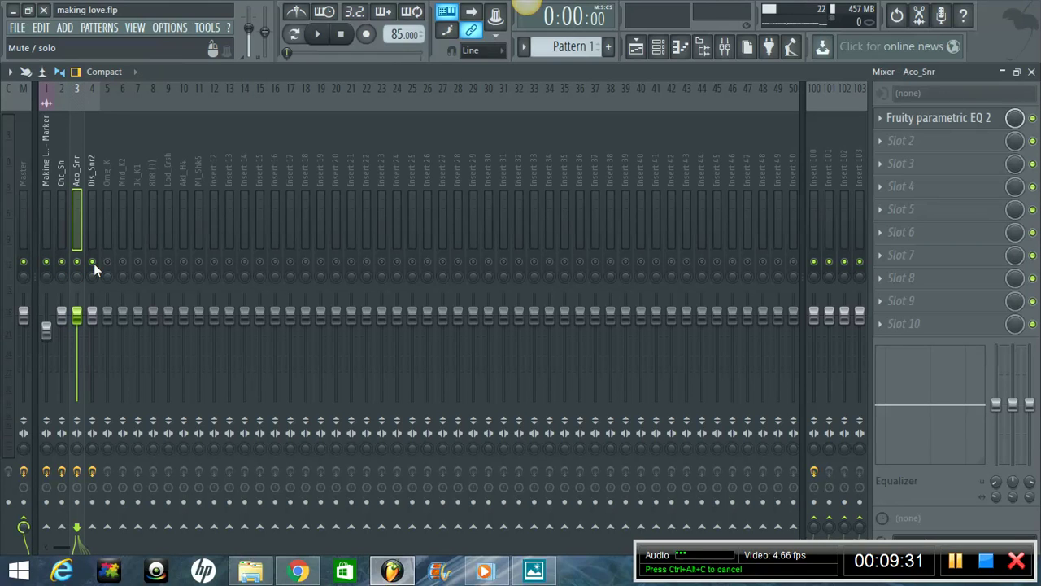
{"action": "left_click", "coordinate": [94, 263]}
- Compare the equalizer curves of the Chc_Sn and Aco_Snr tracks, closing the equalizer window
{"action": "left_click", "coordinate": [61, 187]}
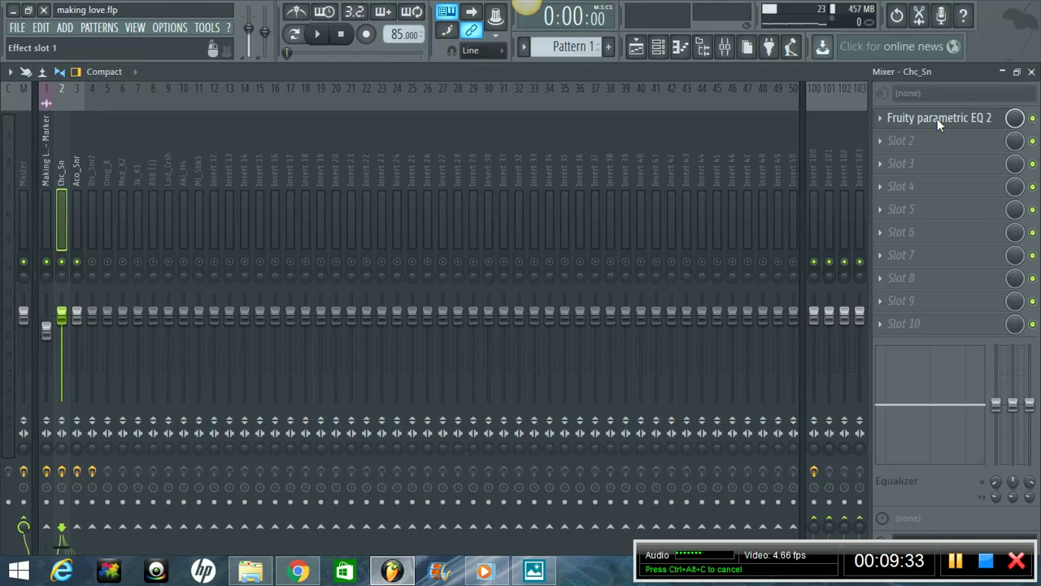
{"action": "left_click", "coordinate": [938, 119]}
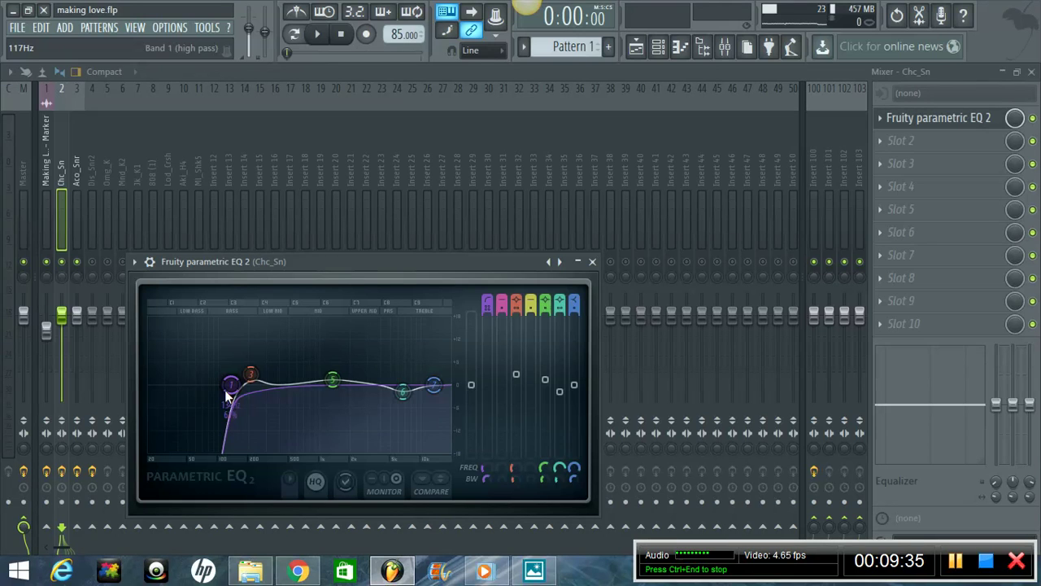
{"action": "left_click", "coordinate": [79, 178]}
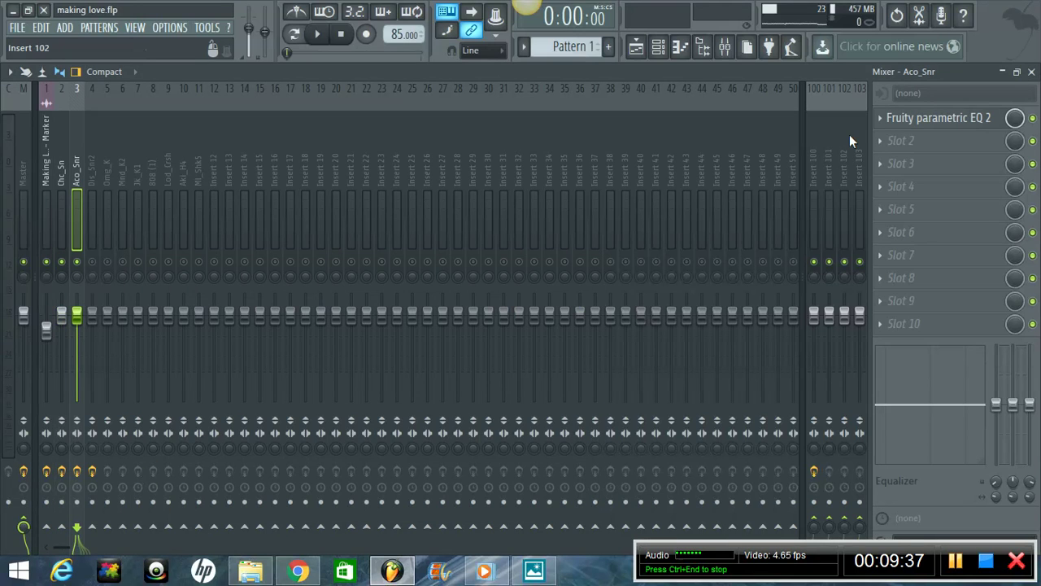
{"action": "left_click", "coordinate": [950, 126]}
{"action": "left_click", "coordinate": [473, 142]}
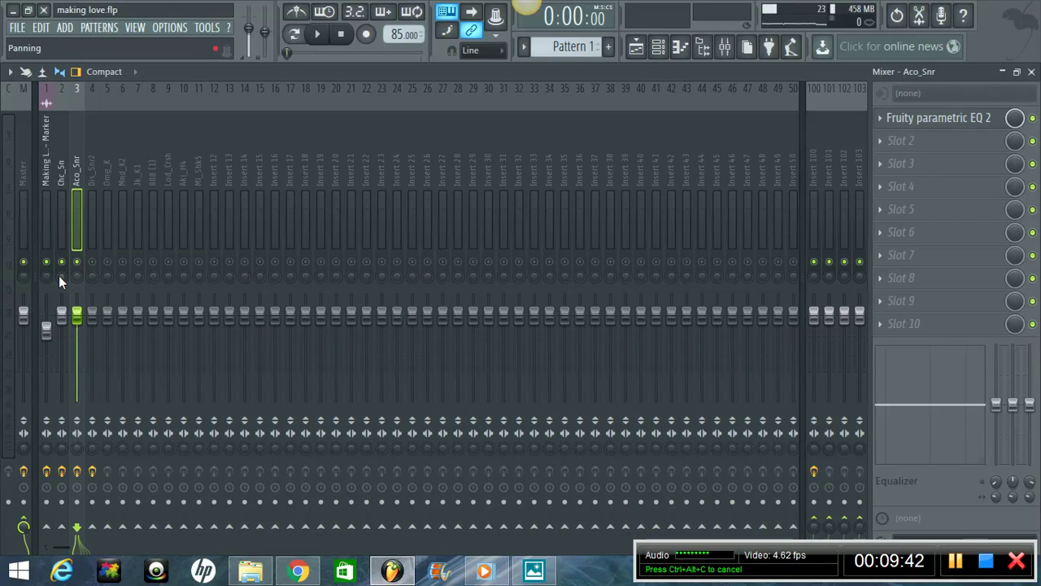
- Start playback, pan the Chc_Sn track to the left and the Aco_Snr track to the right
{"action": "left_click", "coordinate": [62, 277]}
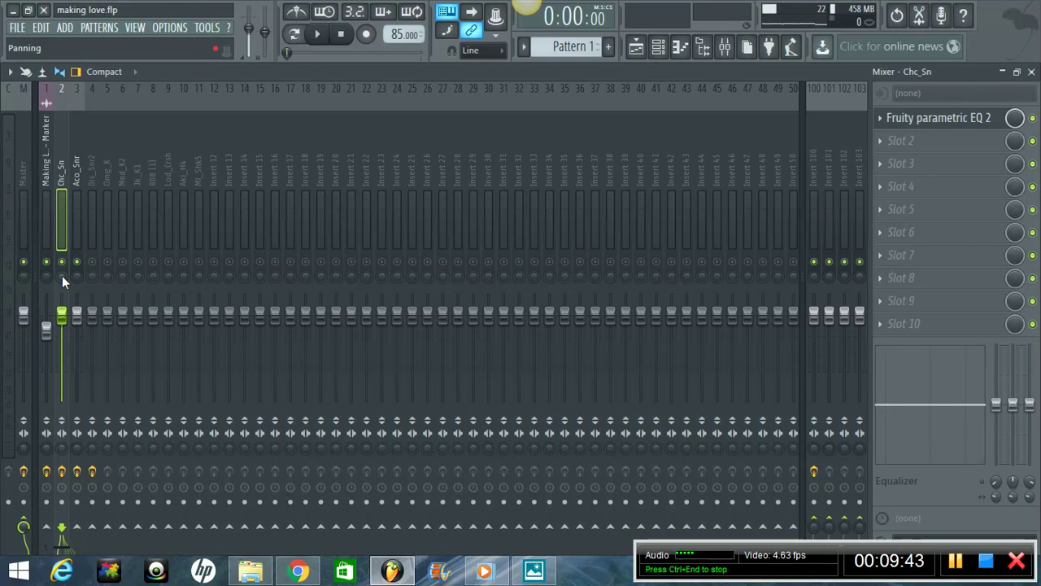
{"action": "key", "text": "space"}
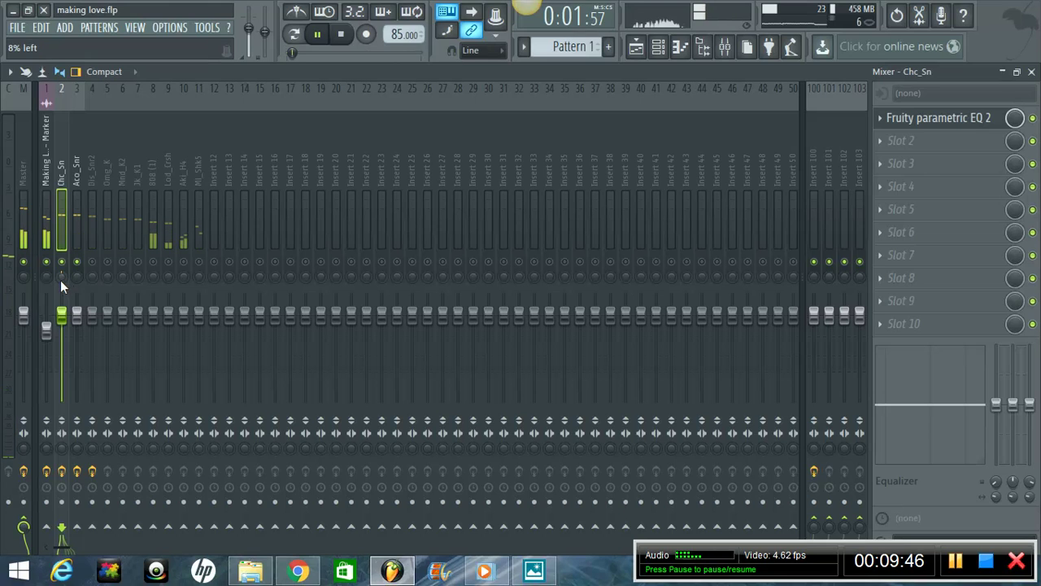
{"action": "left_click_drag", "start_coordinate": [60, 291], "coordinate": [61, 300]}
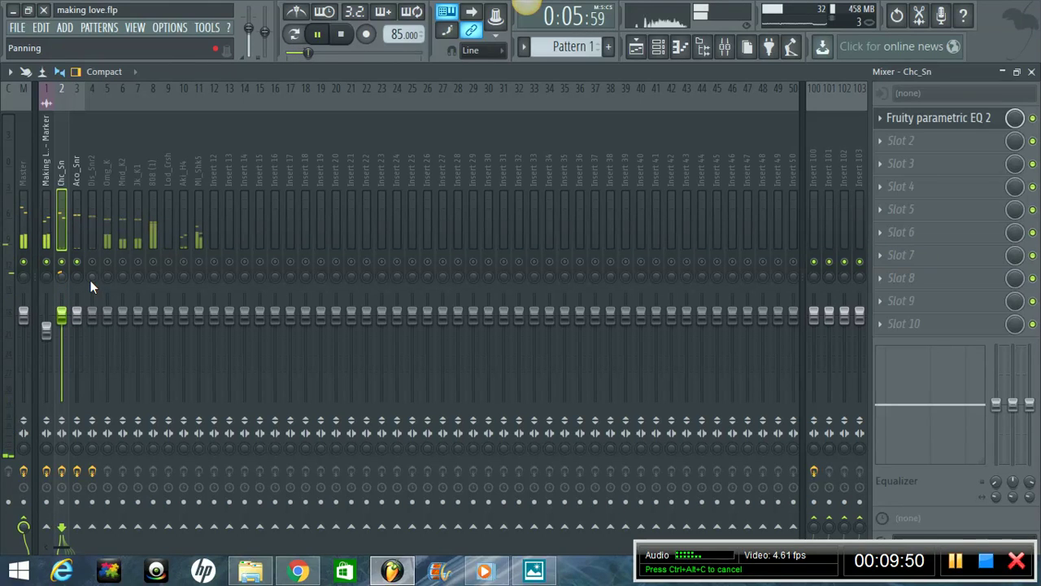
{"action": "left_click_drag", "start_coordinate": [75, 276], "coordinate": [82, 240]}
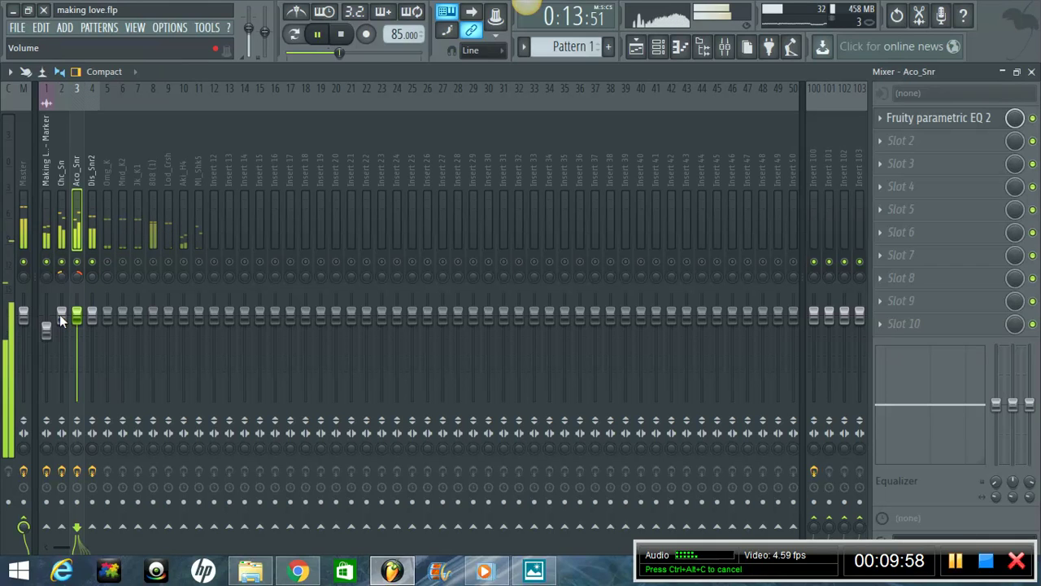
- Lower the Chc_Sn fader to about -3.7 dB and bring the Aco_Snr fader down to a matching level
{"action": "left_click_drag", "start_coordinate": [61, 320], "coordinate": [74, 335]}
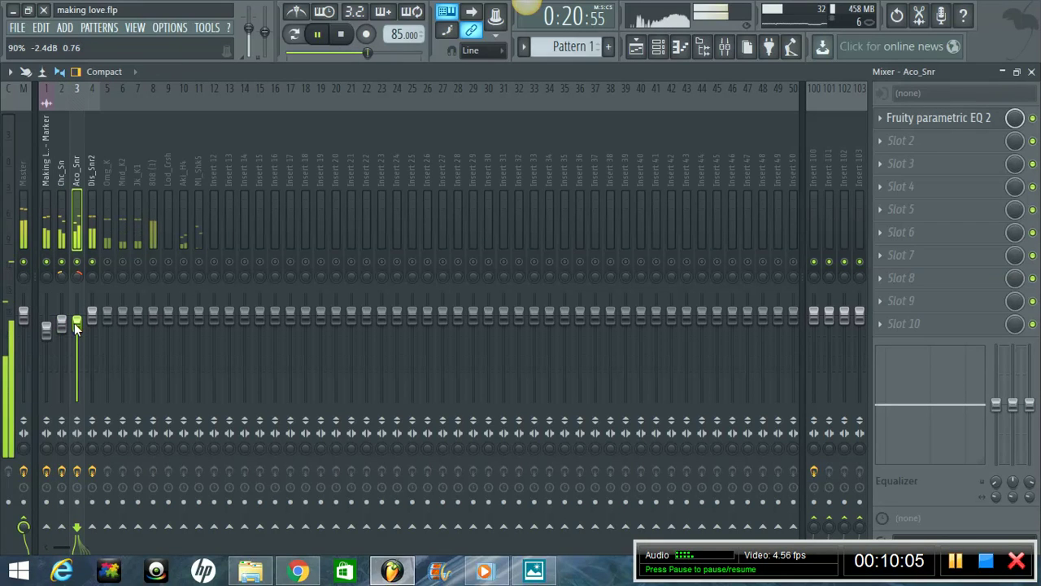
{"action": "left_click_drag", "start_coordinate": [63, 325], "coordinate": [60, 332]}
{"action": "left_click_drag", "start_coordinate": [64, 326], "coordinate": [63, 325]}
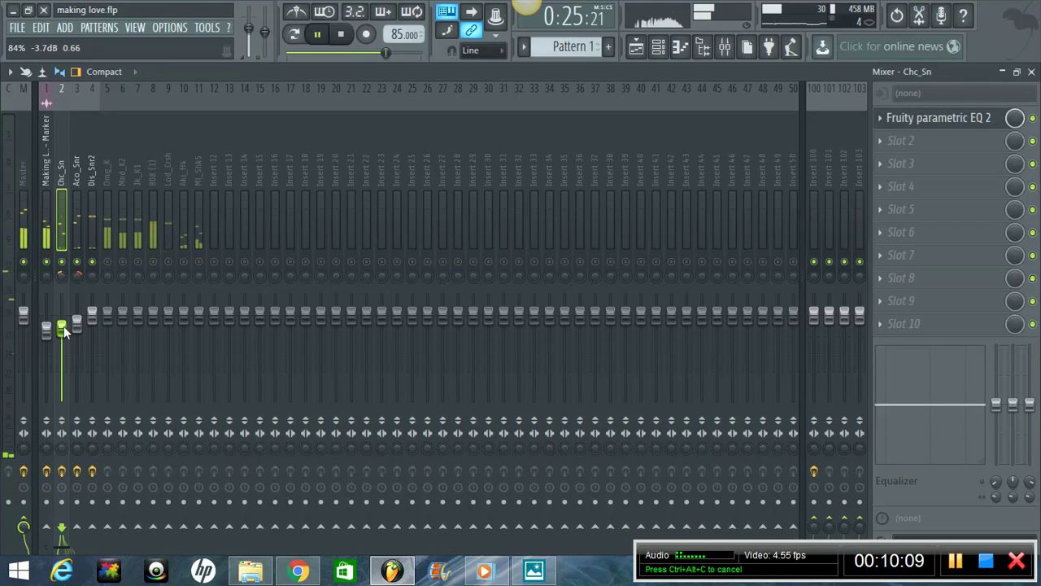
{"action": "left_click", "coordinate": [75, 334]}
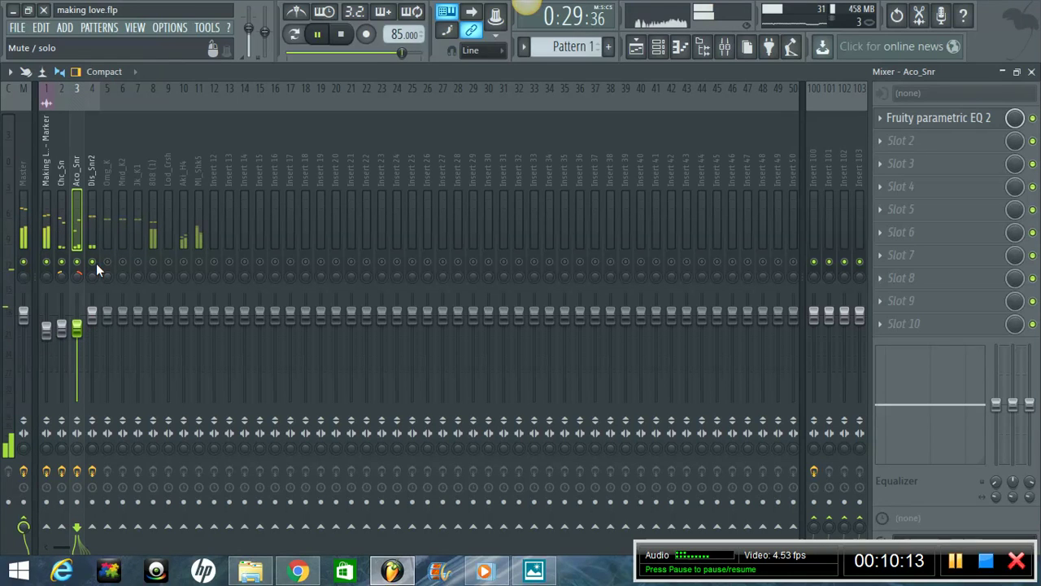
- Add Fruity Stereo Shaper to the second effect slot of Dis_Snr2 and load its Stereoize 2 preset
{"action": "left_click", "coordinate": [90, 163]}
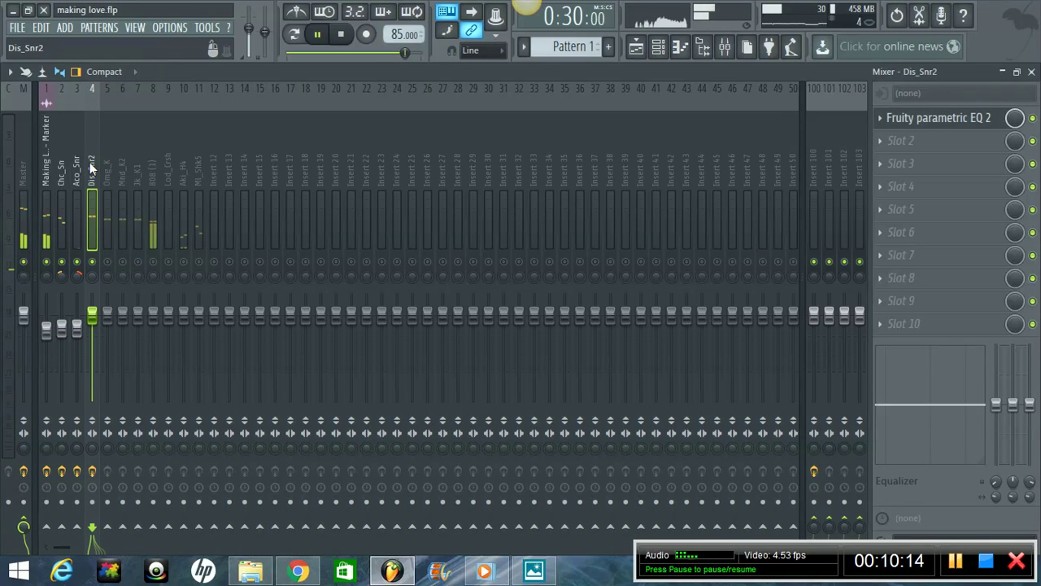
{"action": "left_click", "coordinate": [878, 142]}
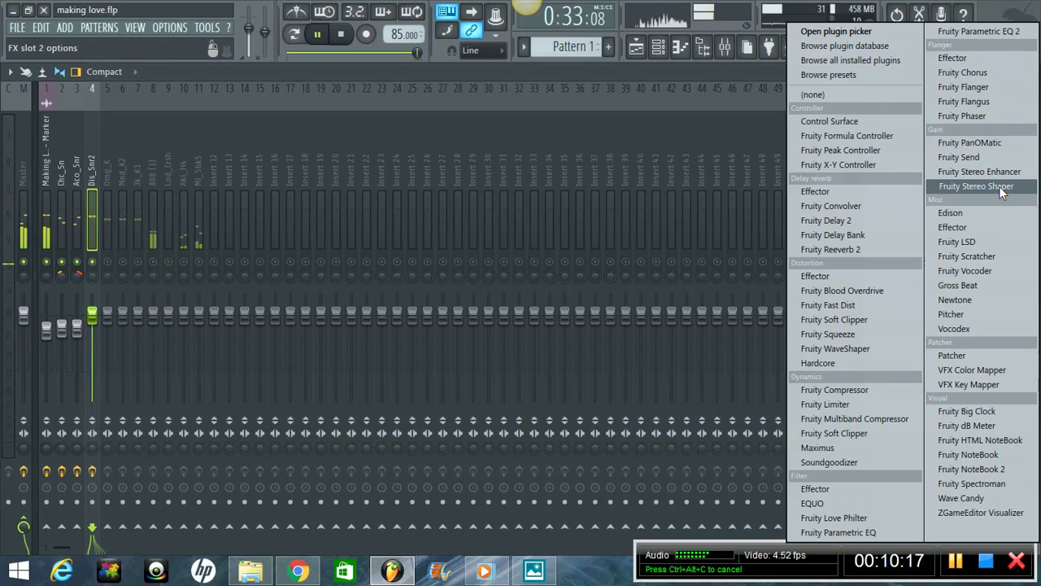
{"action": "left_click", "coordinate": [969, 187]}
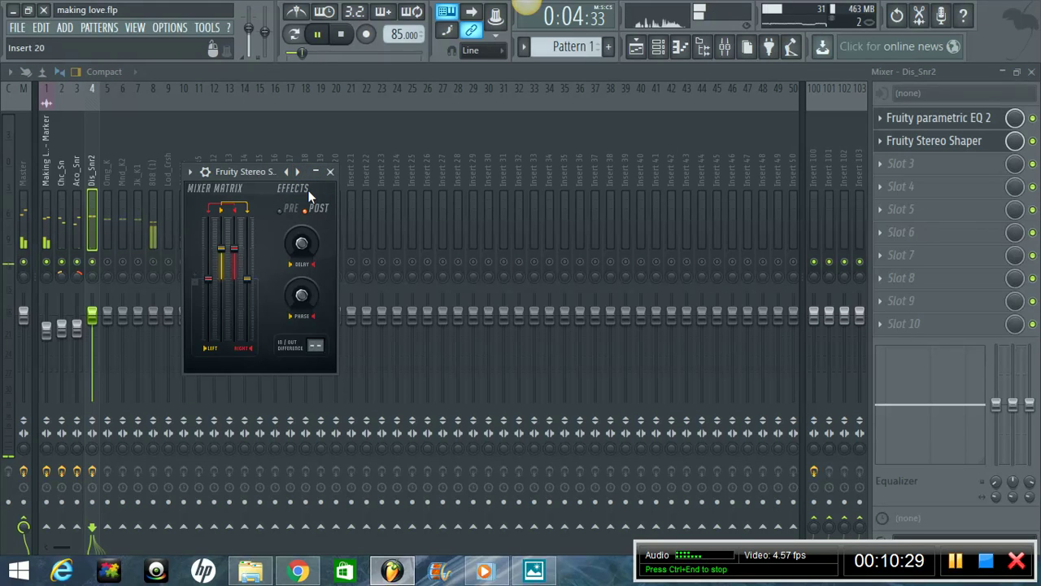
{"action": "right_click", "coordinate": [297, 172]}
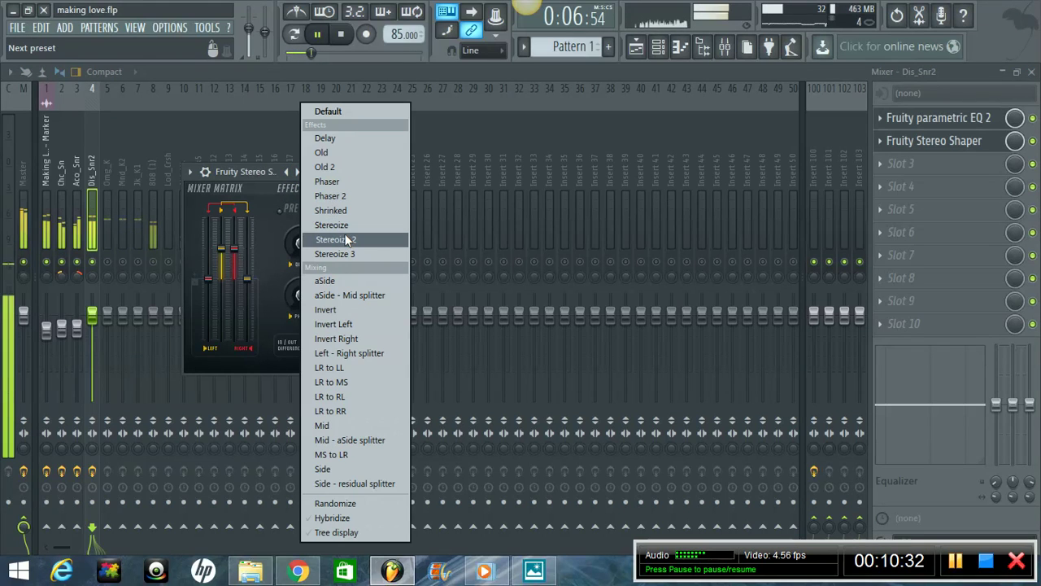
{"action": "left_click", "coordinate": [346, 239]}
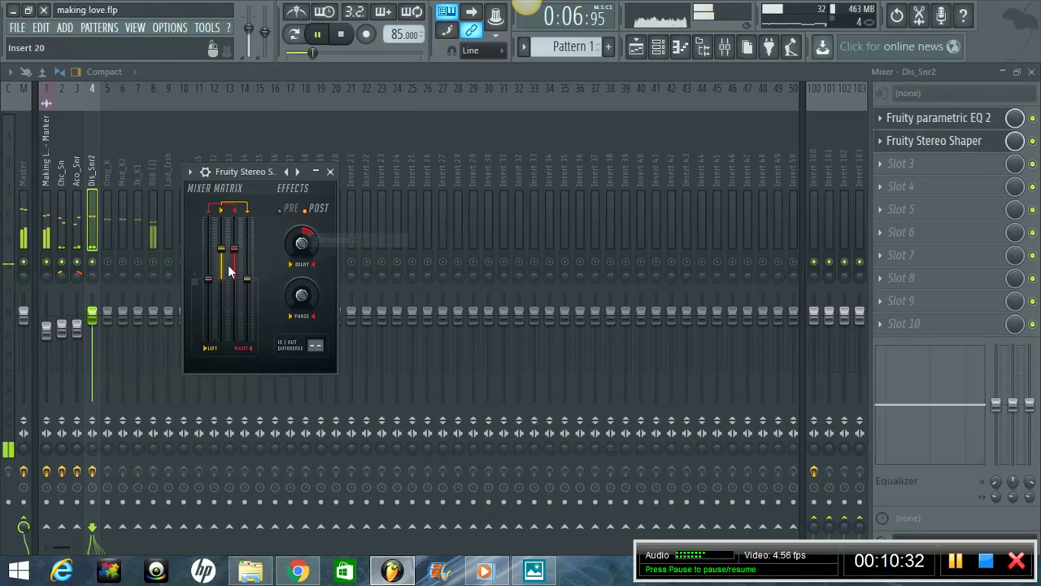
- With Chc_Sn and Aco_Snr temporarily muted, shorten the right-side delay in Dis_Snr2's Stereo Shaper and close the plugin
{"action": "left_click", "coordinate": [77, 261]}
{"action": "left_click", "coordinate": [62, 262]}
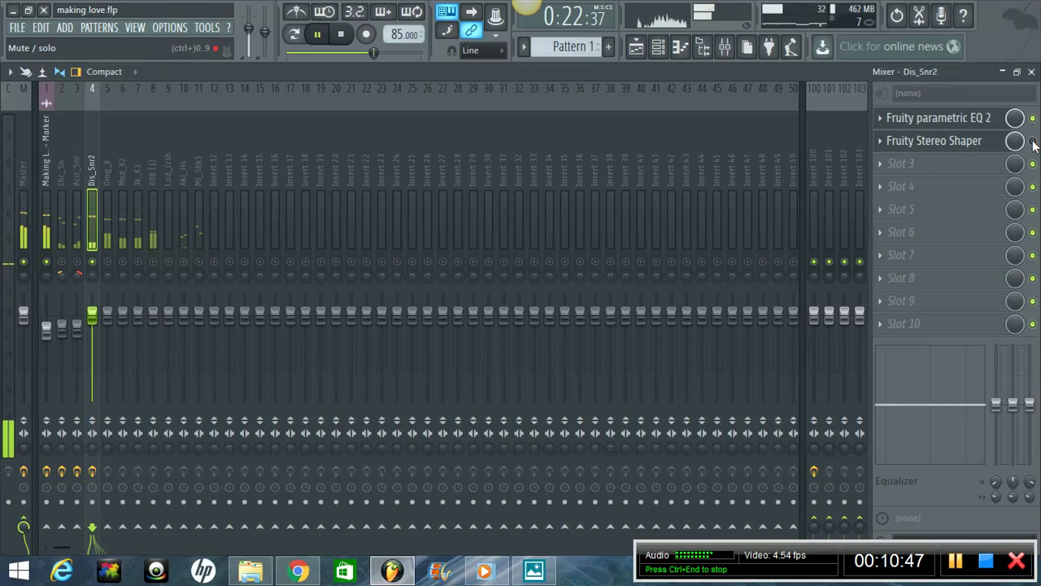
{"action": "left_click", "coordinate": [936, 145]}
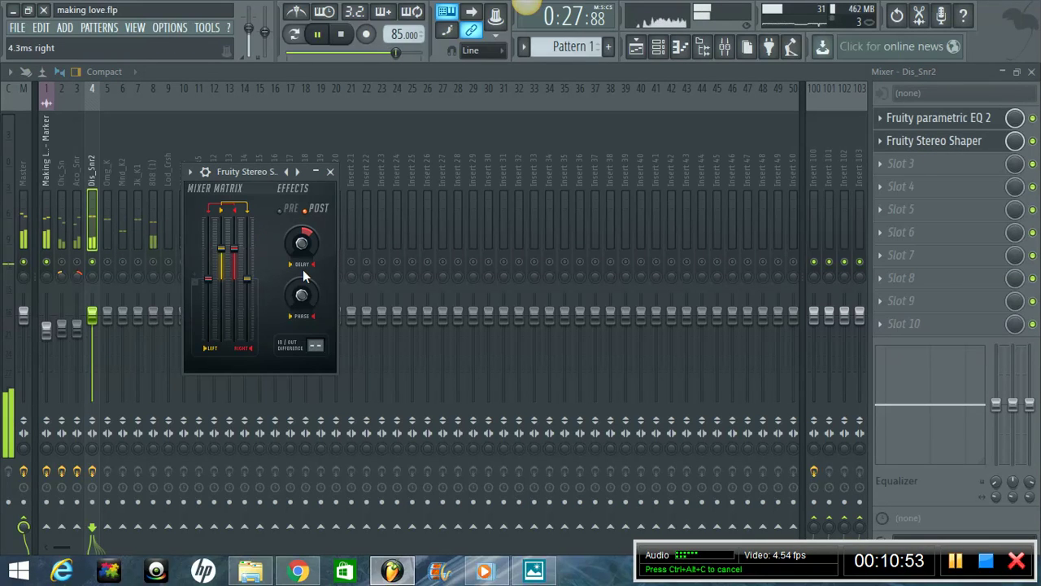
{"action": "left_click_drag", "start_coordinate": [304, 274], "coordinate": [308, 294]}
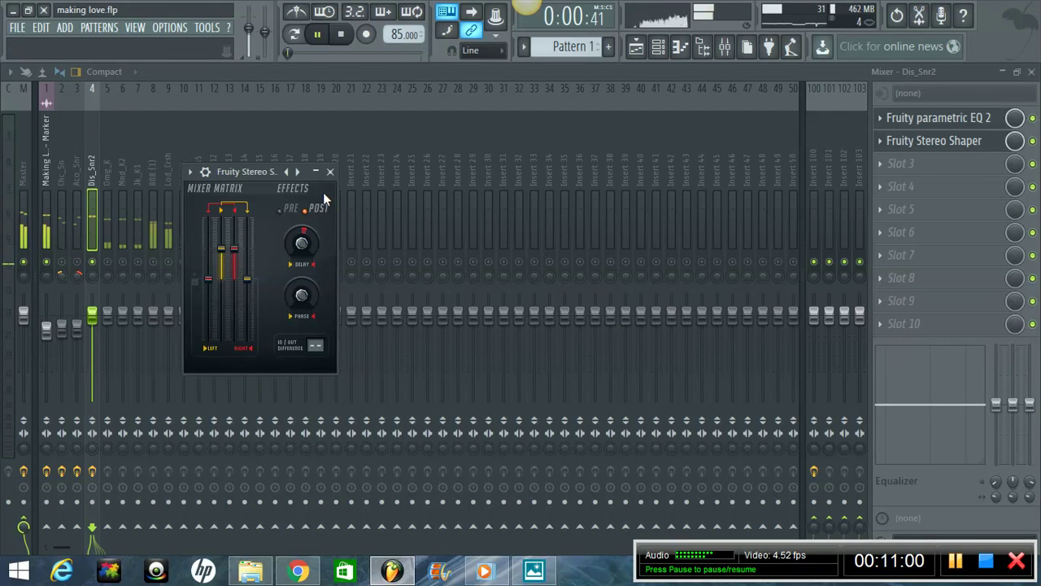
{"action": "left_click", "coordinate": [329, 172]}
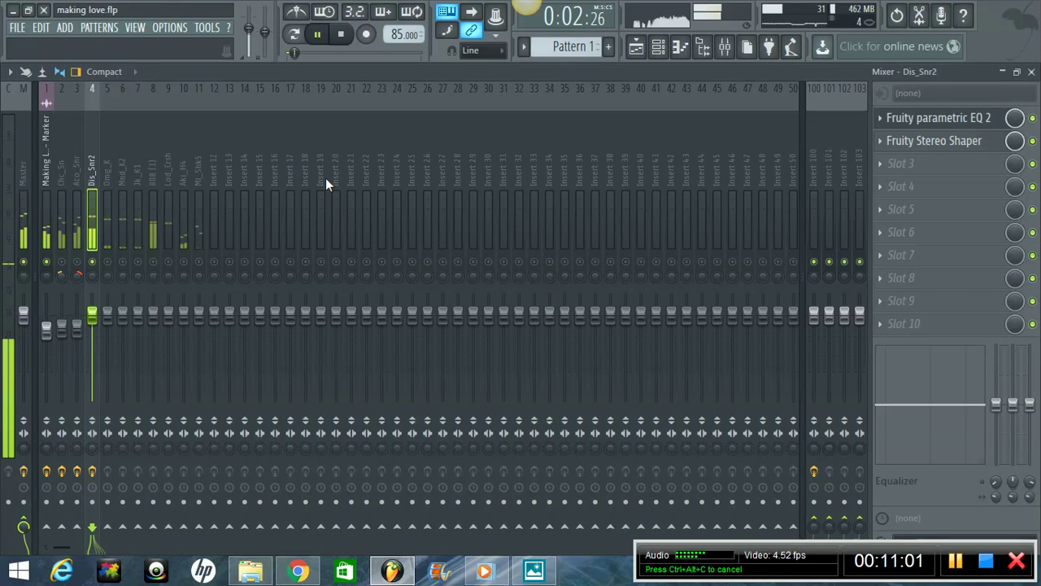
{"action": "left_click", "coordinate": [77, 261]}
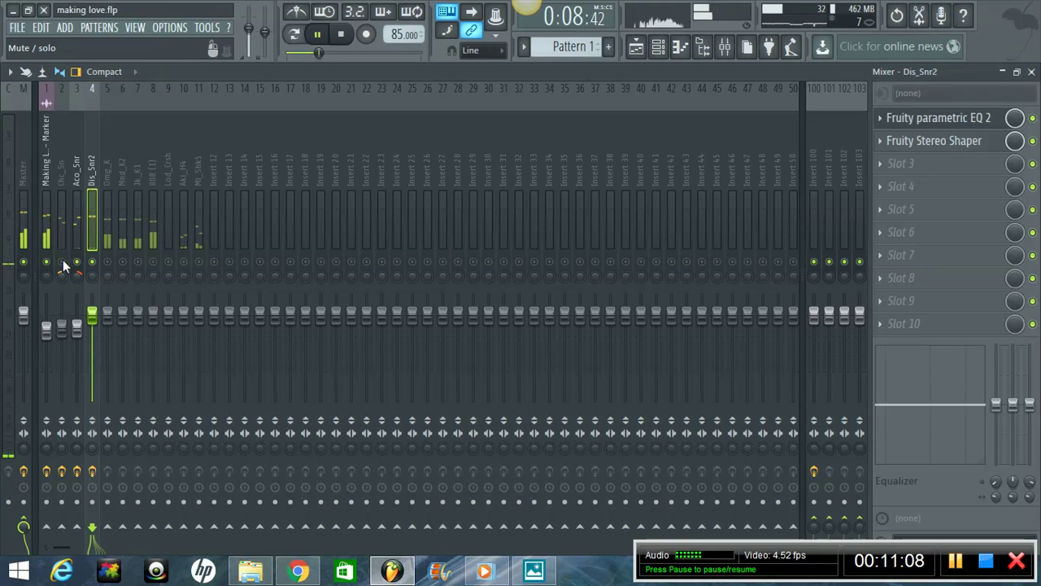
{"action": "left_click", "coordinate": [61, 261]}
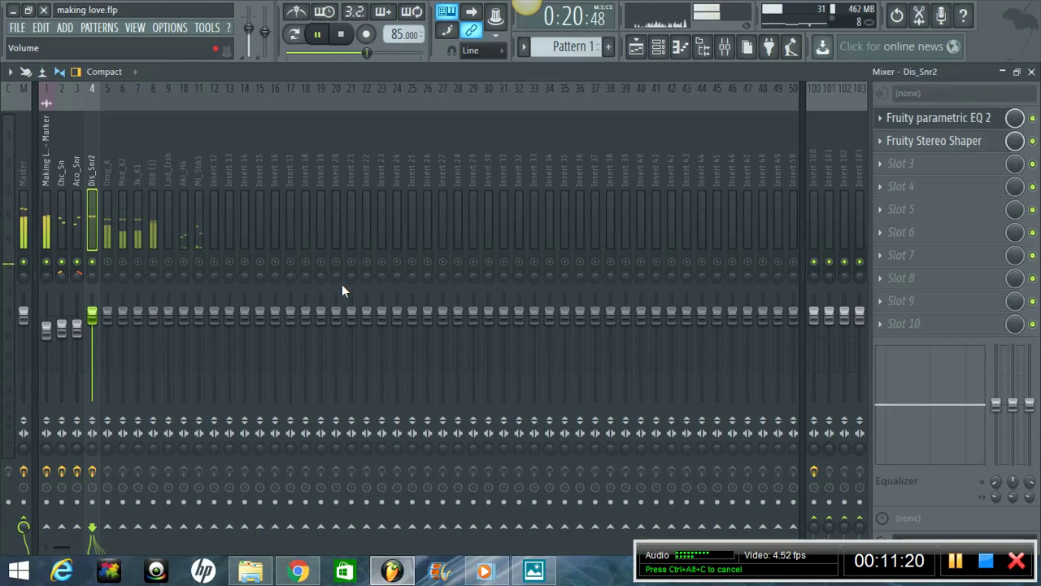
- Enable the Omg_K mixer track, mute Chc_Sn, Aco_Snr and Dis_Snr2, and select Omg_K
{"action": "left_click", "coordinate": [107, 261]}
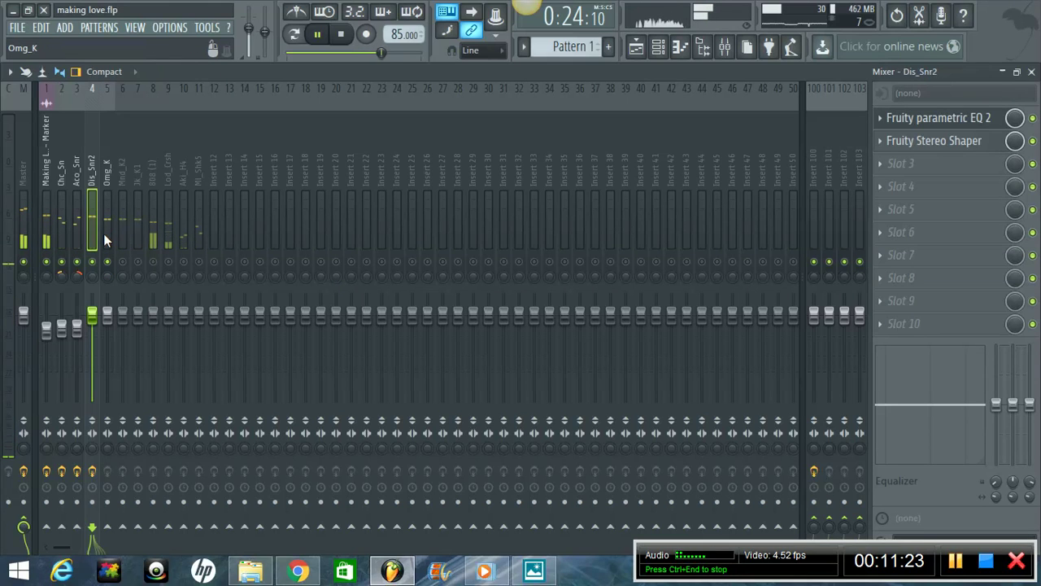
{"action": "left_click", "coordinate": [63, 260]}
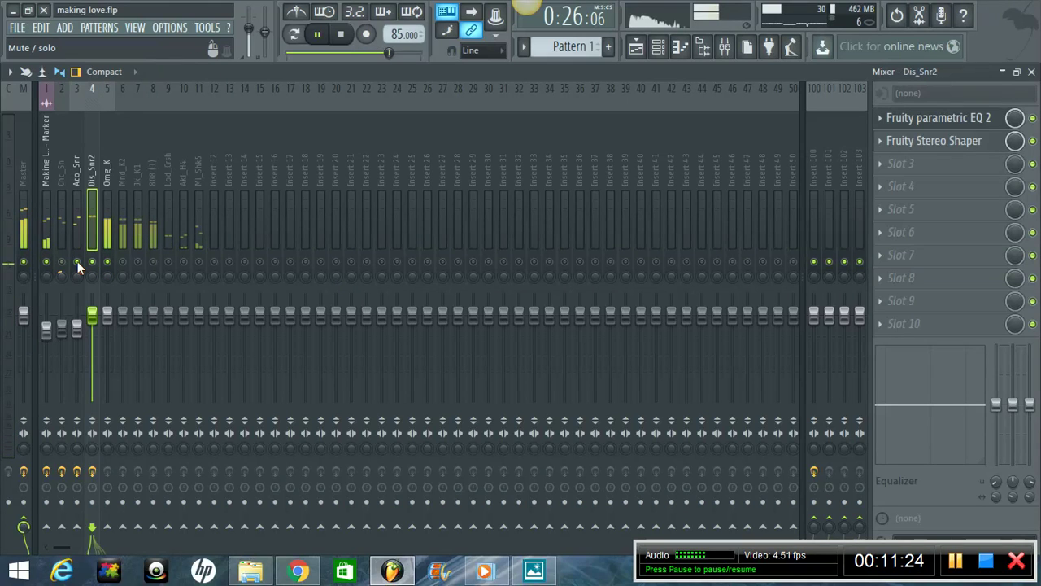
{"action": "left_click", "coordinate": [77, 261]}
{"action": "left_click", "coordinate": [92, 261]}
{"action": "left_click", "coordinate": [109, 245]}
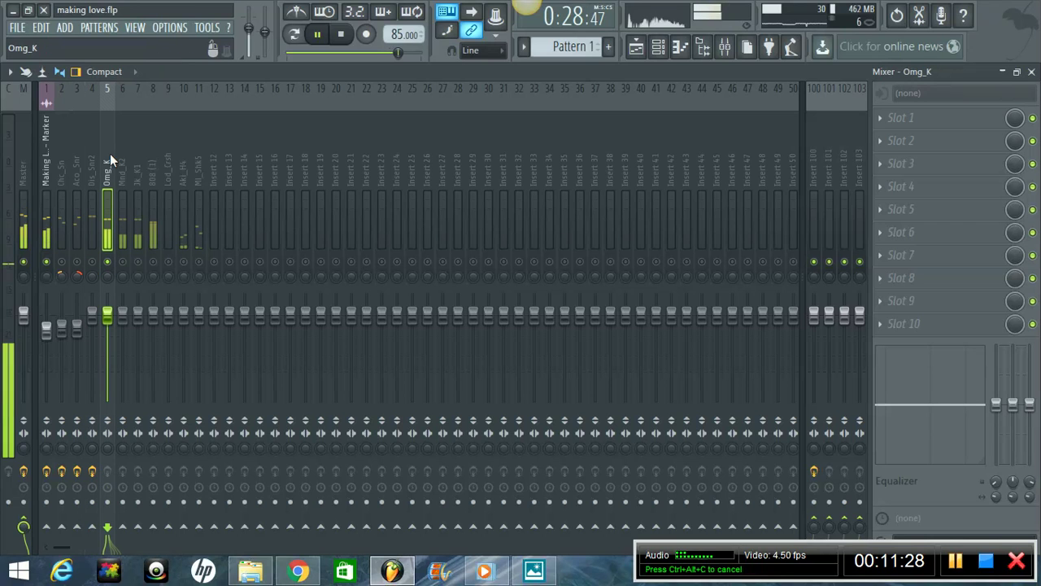
- Add Fruity Parametric EQ 2 to Omg_K, make band 1 a high pass at about 30 Hz, and stop playback
{"action": "left_click", "coordinate": [970, 65]}
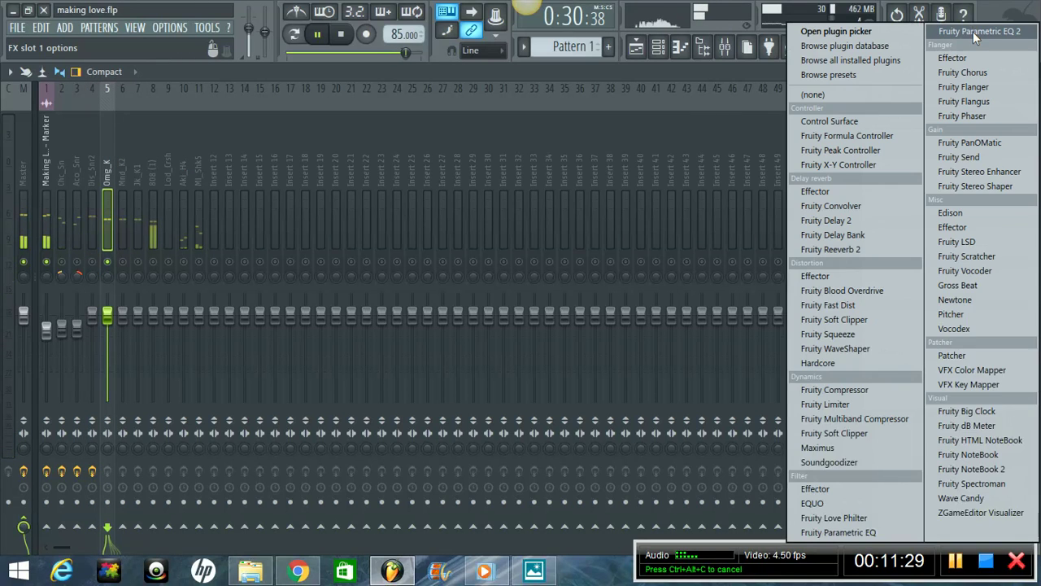
{"action": "left_click", "coordinate": [973, 32]}
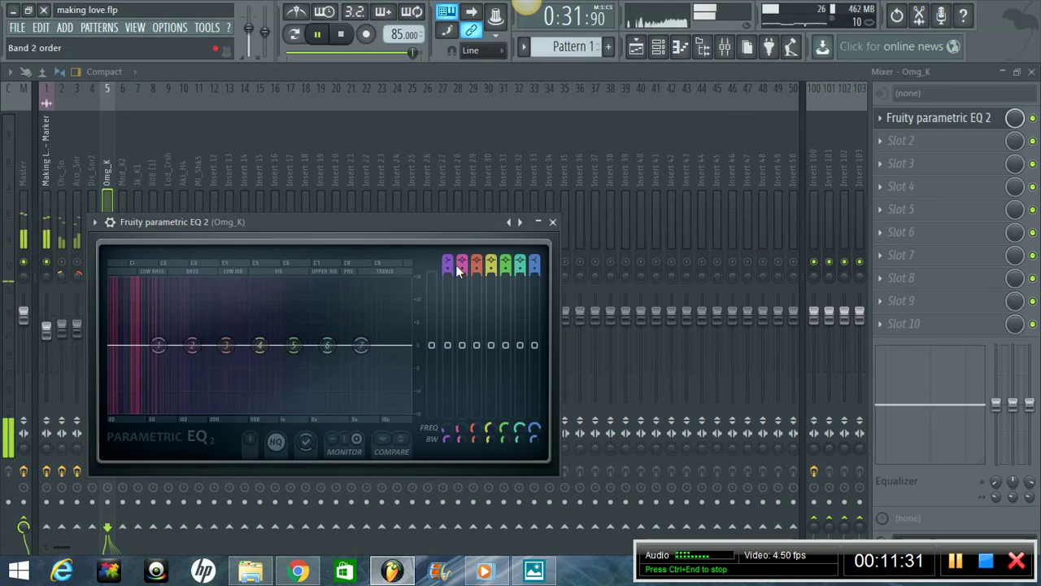
{"action": "scroll", "coordinate": [454, 258], "scroll_direction": "down", "scroll_amount": 2}
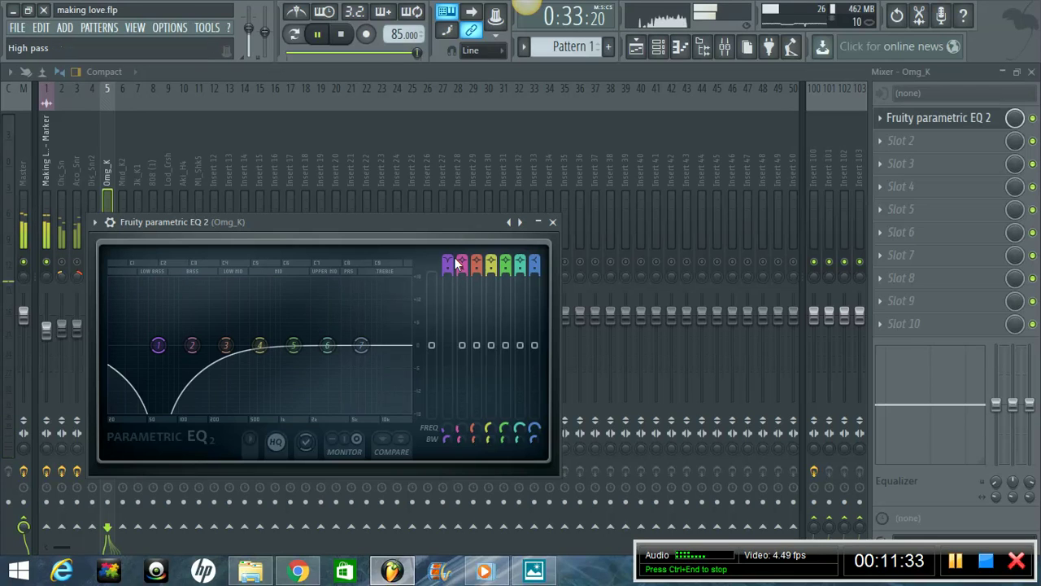
{"action": "left_click_drag", "start_coordinate": [158, 346], "coordinate": [127, 347]}
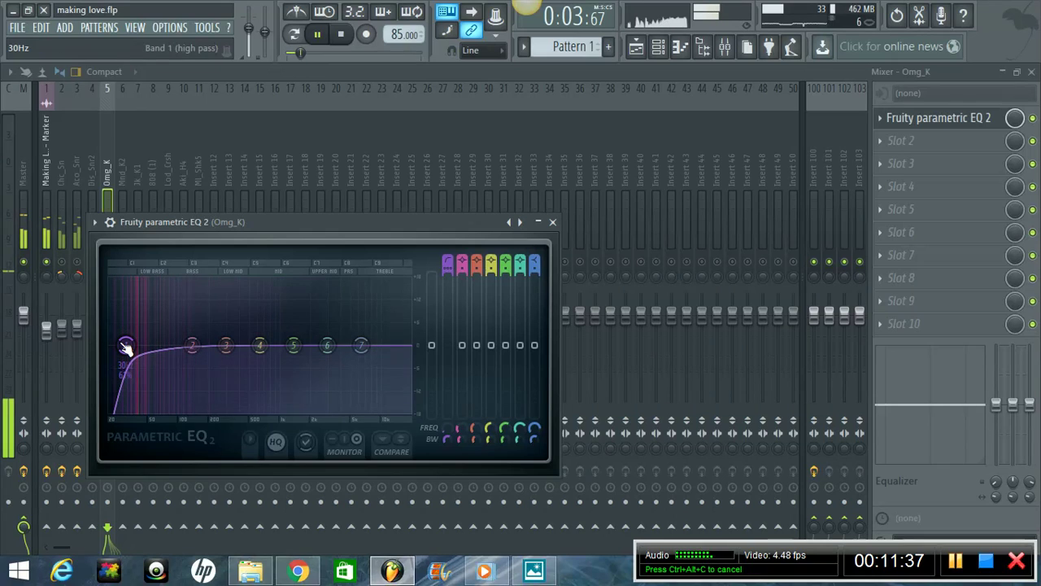
{"action": "key", "text": "space"}
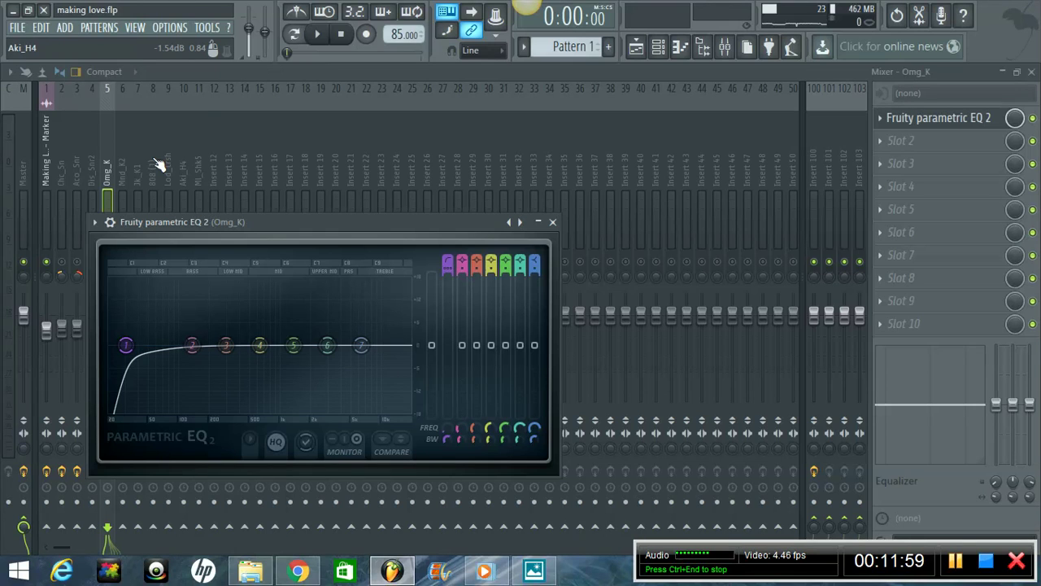
- Review the equalizer curve of the Chc_Sn track, closing its equalizer window
{"action": "left_click", "coordinate": [65, 168]}
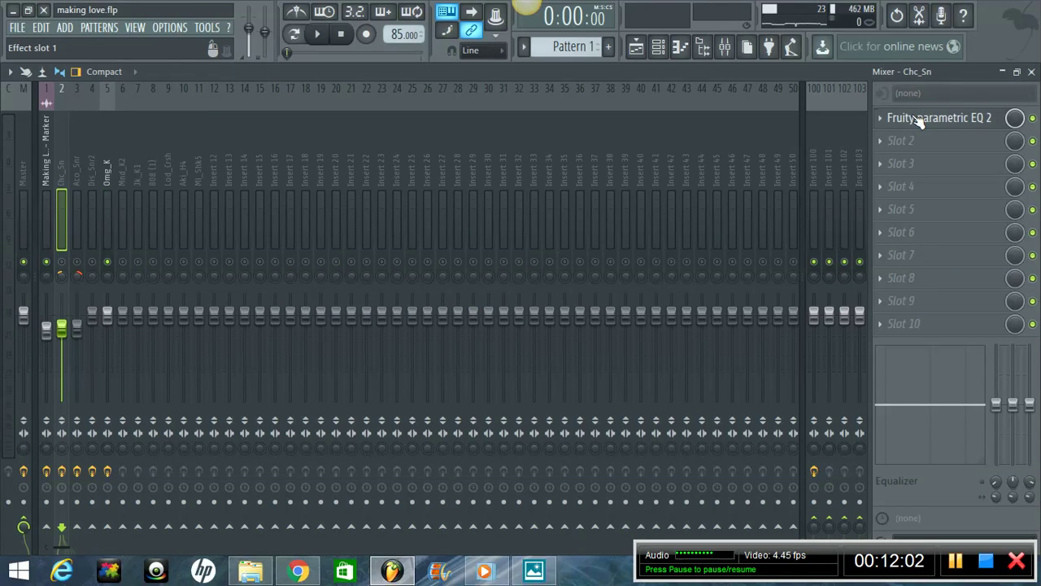
{"action": "left_click", "coordinate": [917, 120]}
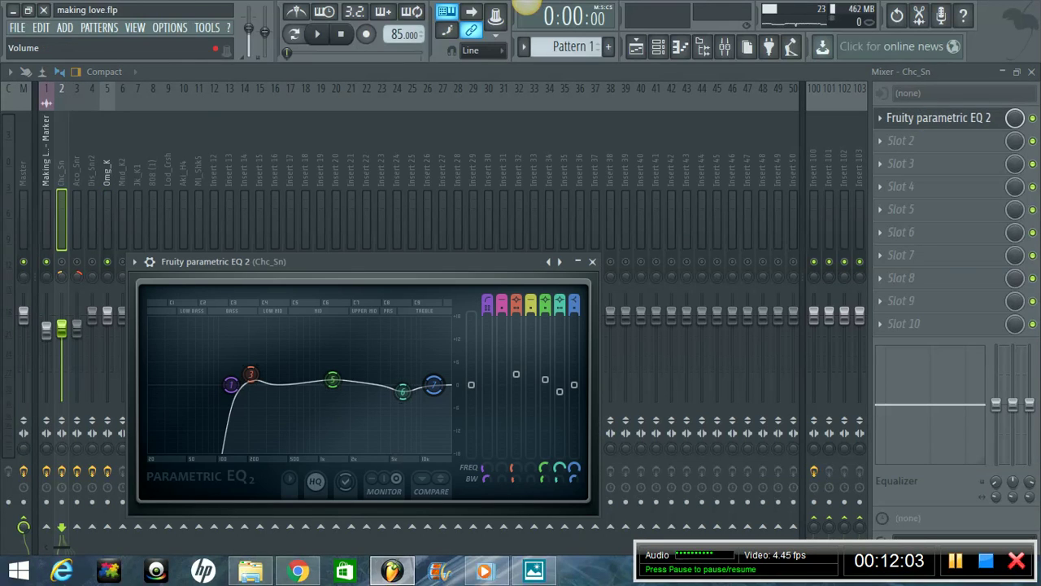
{"action": "left_click", "coordinate": [593, 262]}
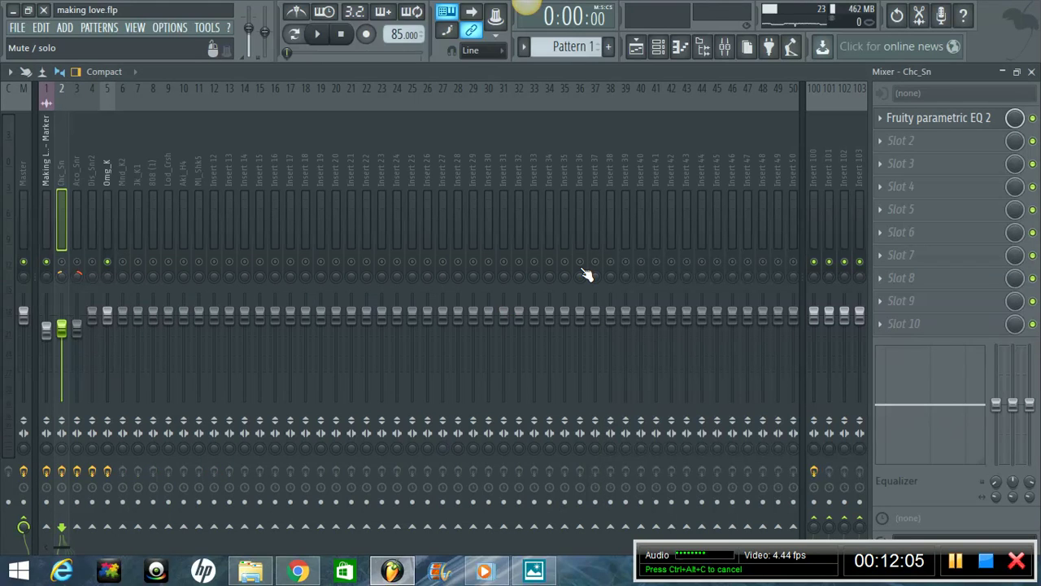
- Give band 6 of Omg_K's equalizer a moderate boost at about 5.5 kHz, checking it during playback
{"action": "left_click", "coordinate": [112, 173]}
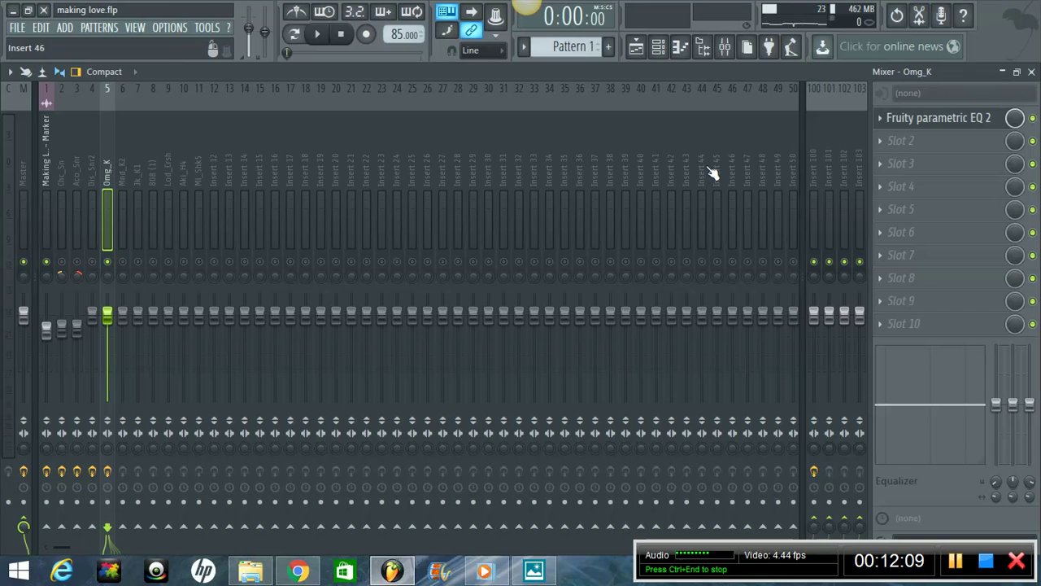
{"action": "left_click", "coordinate": [940, 122]}
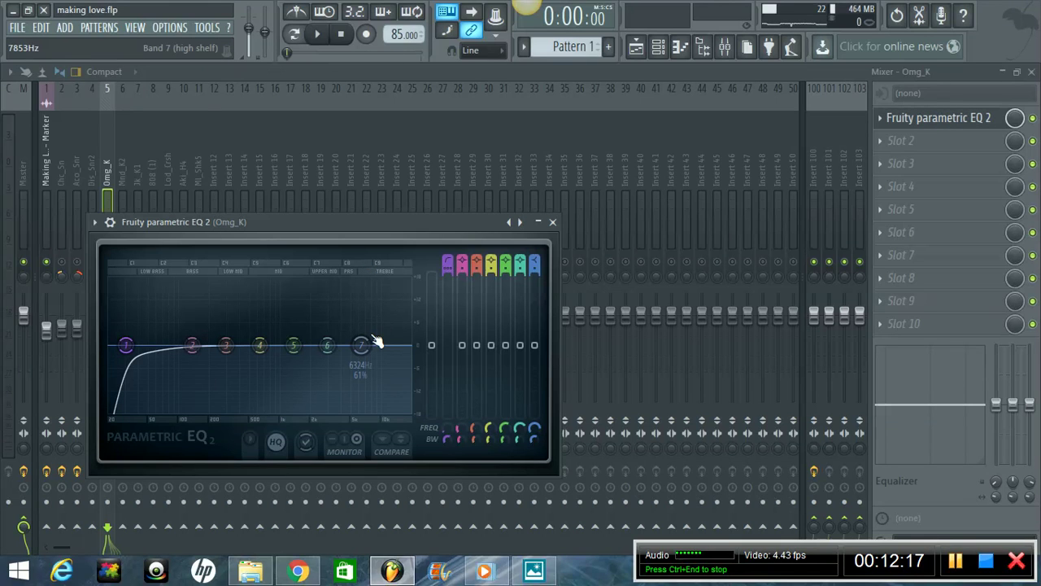
{"action": "key", "text": "space"}
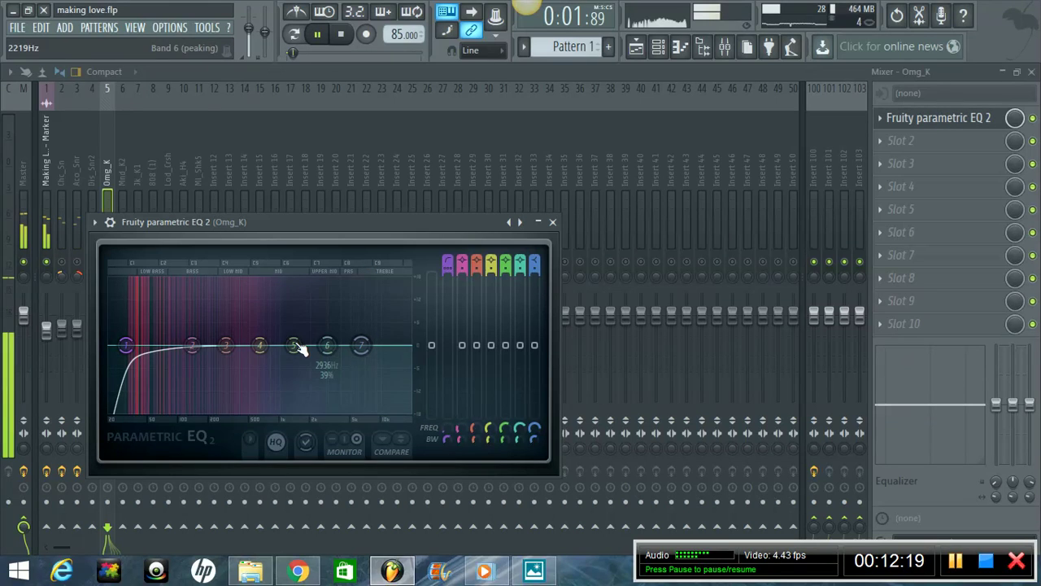
{"action": "left_click_drag", "start_coordinate": [325, 348], "coordinate": [350, 306]}
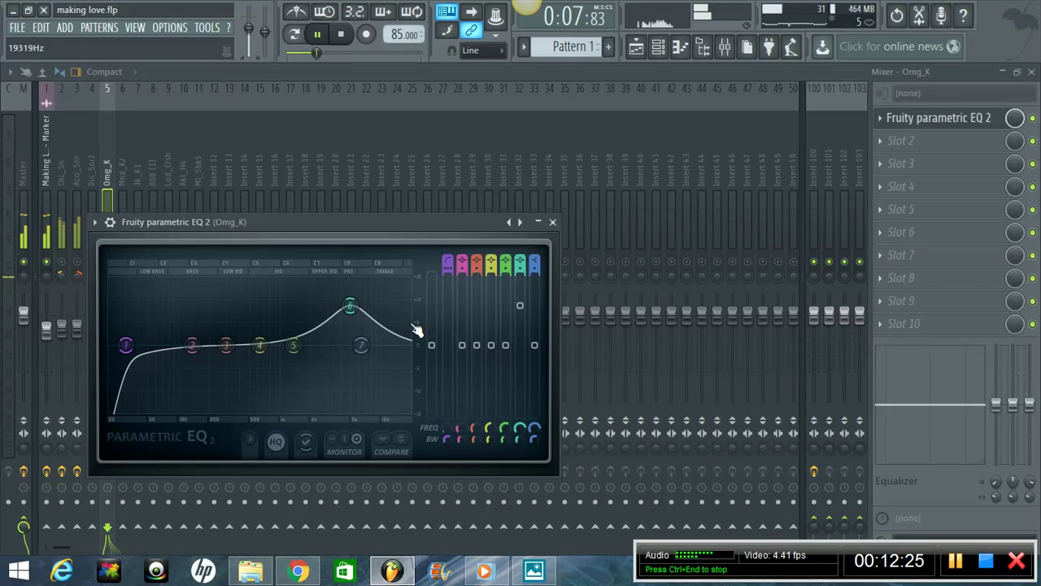
{"action": "key", "text": "space"}
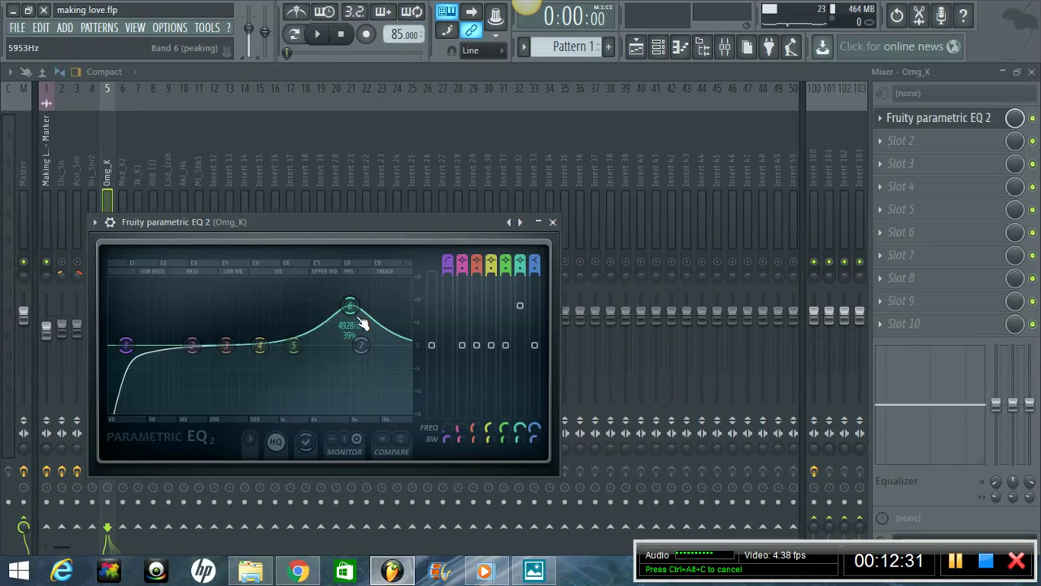
{"action": "mouse_move", "coordinate": [358, 341]}
{"action": "left_mouse_down"}
{"action": "mouse_move", "coordinate": [368, 358]}
{"action": "mouse_move", "coordinate": [366, 323]}
{"action": "mouse_move", "coordinate": [358, 332]}
{"action": "left_mouse_up"}
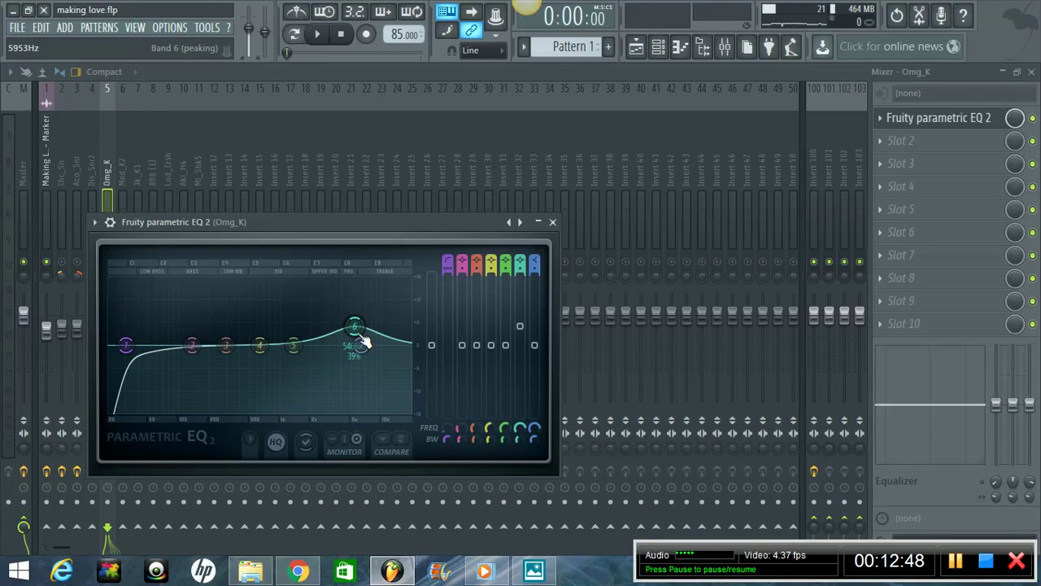
- During playback, reduce Omg_K's band 6 boost and raise band 2 to a narrower boost at about 60 Hz
{"action": "key", "text": "space"}
{"action": "left_click_drag", "start_coordinate": [364, 342], "coordinate": [356, 363]}
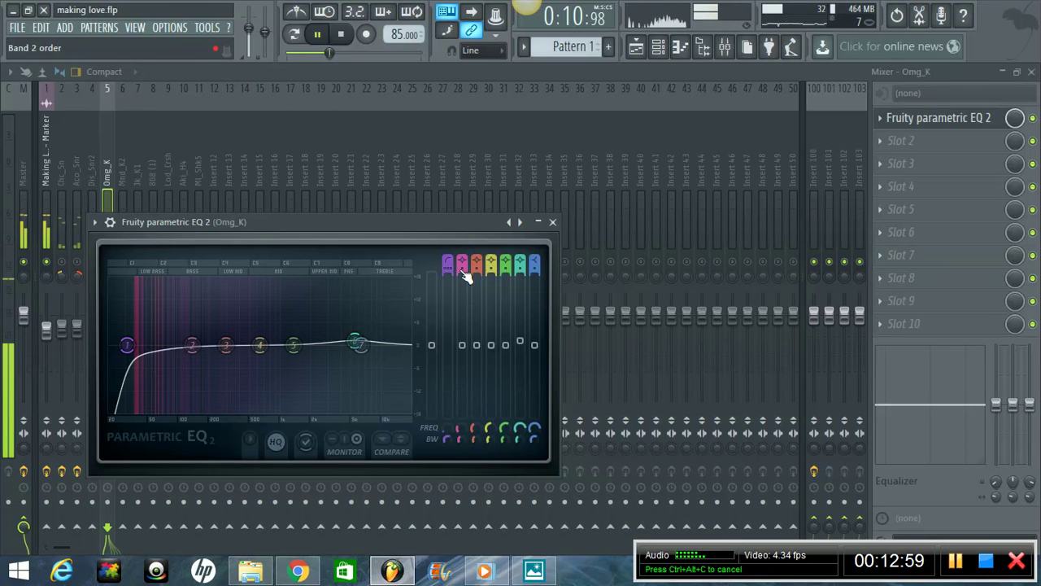
{"action": "left_click_drag", "start_coordinate": [210, 348], "coordinate": [157, 332]}
{"action": "scroll", "coordinate": [165, 336], "scroll_direction": "down", "scroll_amount": 3}
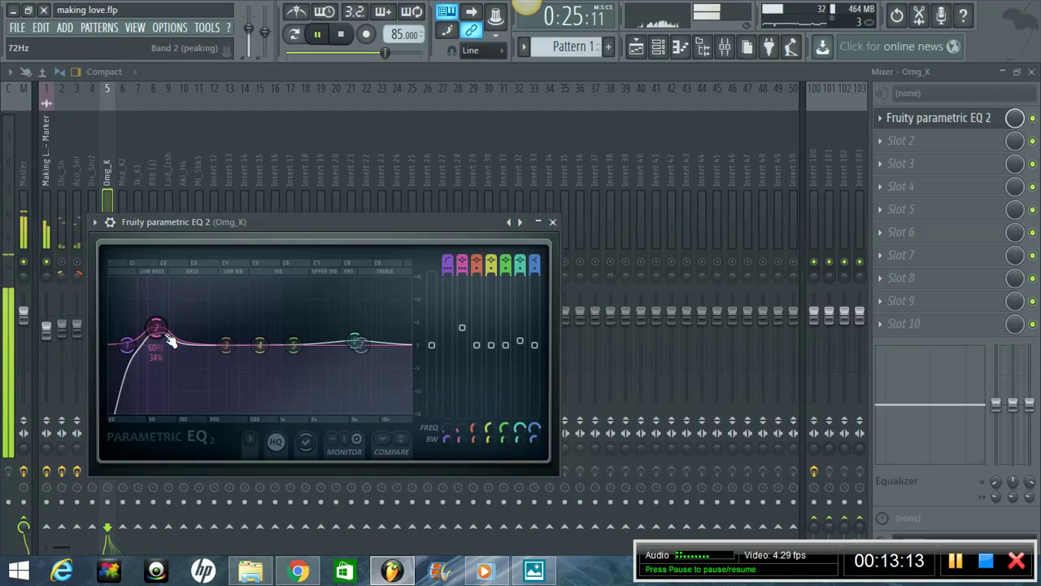
- Change band 7 of Omg_K's equalizer to a steep low pass at about 1 kHz
{"action": "scroll", "coordinate": [543, 262], "scroll_direction": "down", "scroll_amount": 3}
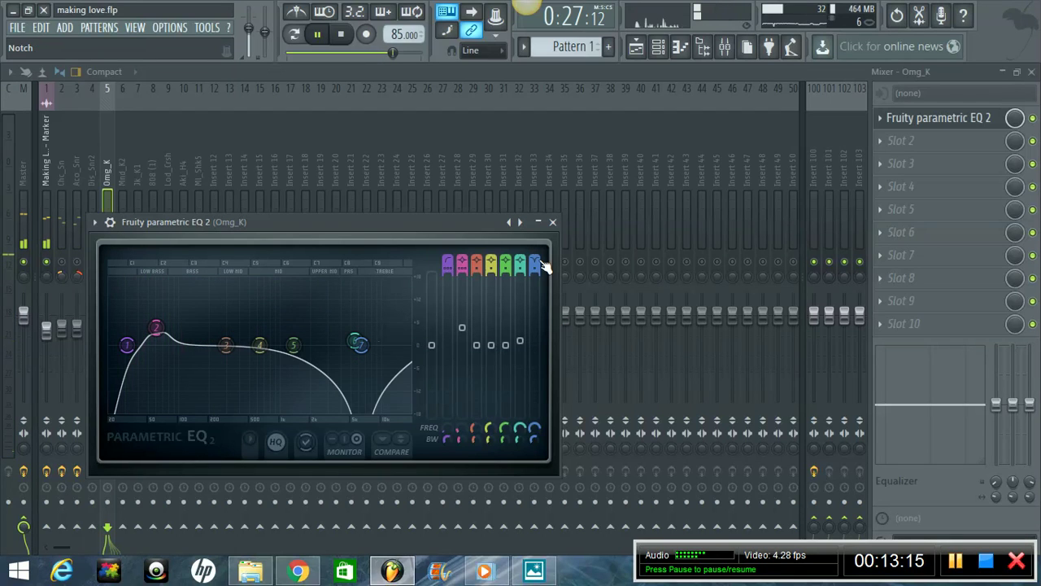
{"action": "scroll", "coordinate": [545, 266], "scroll_direction": "down", "scroll_amount": 1}
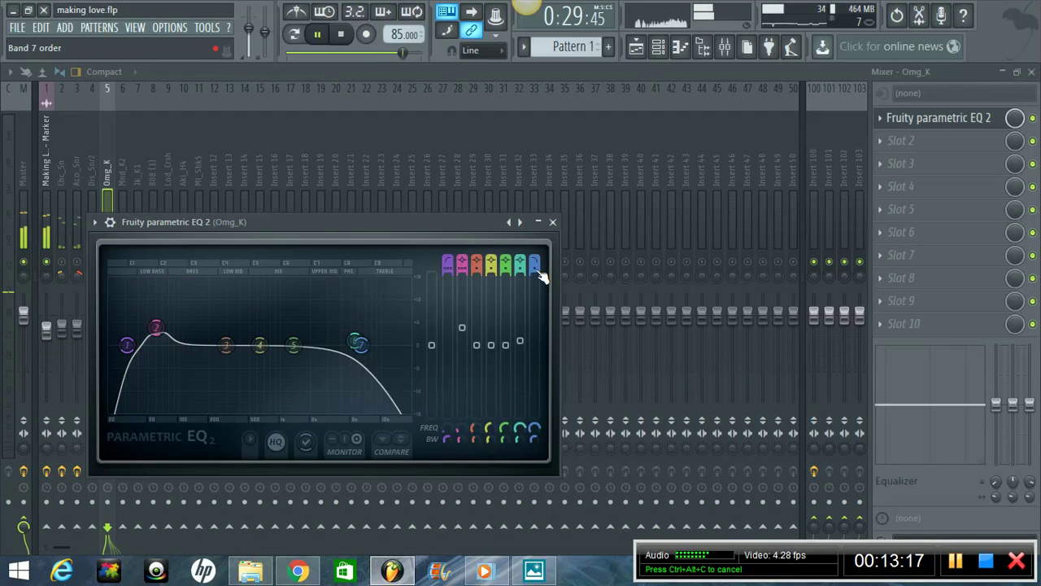
{"action": "left_click_drag", "start_coordinate": [360, 345], "coordinate": [270, 329]}
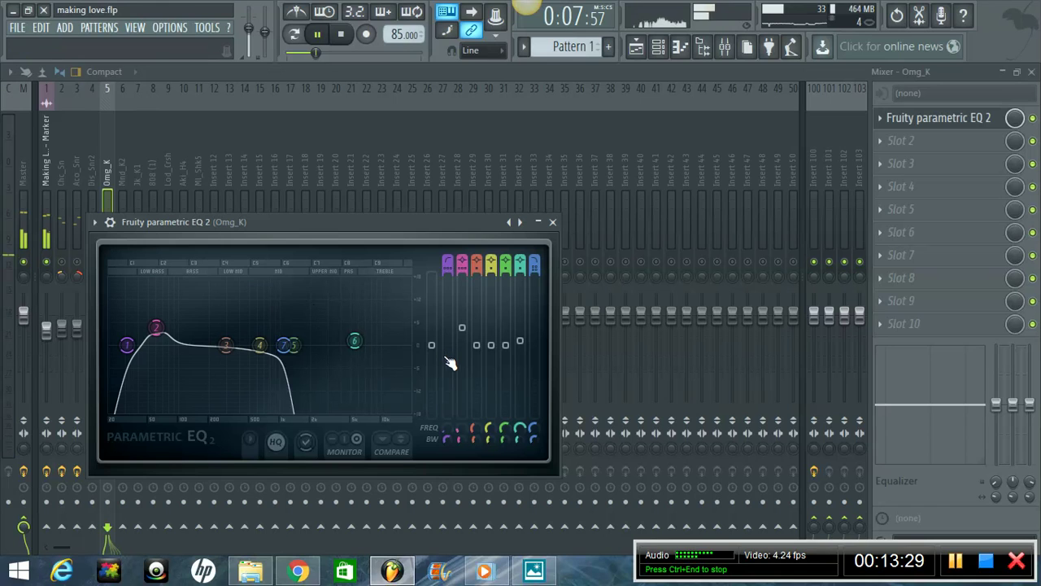
- Disable bands 4, 5 and 6 in Omg_K's equalizer
{"action": "left_click_drag", "start_coordinate": [511, 261], "coordinate": [512, 414]}
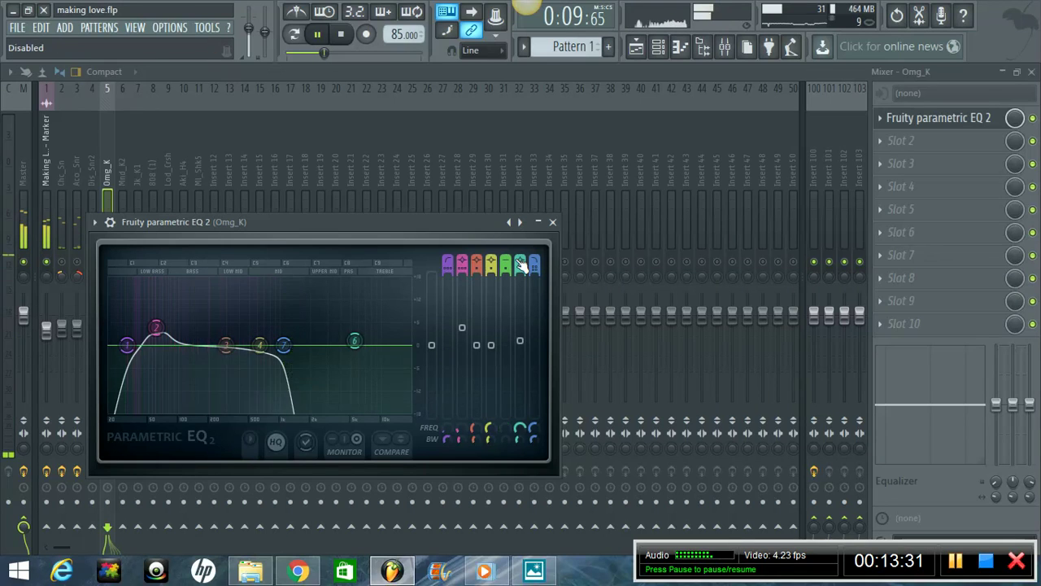
{"action": "left_click_drag", "start_coordinate": [522, 262], "coordinate": [523, 415]}
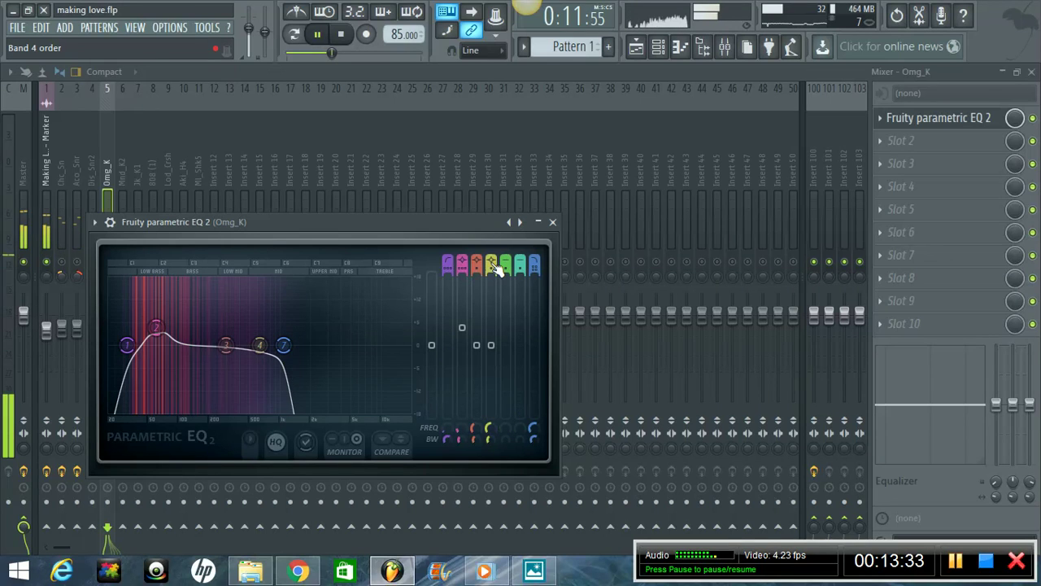
{"action": "left_click_drag", "start_coordinate": [493, 263], "coordinate": [500, 419]}
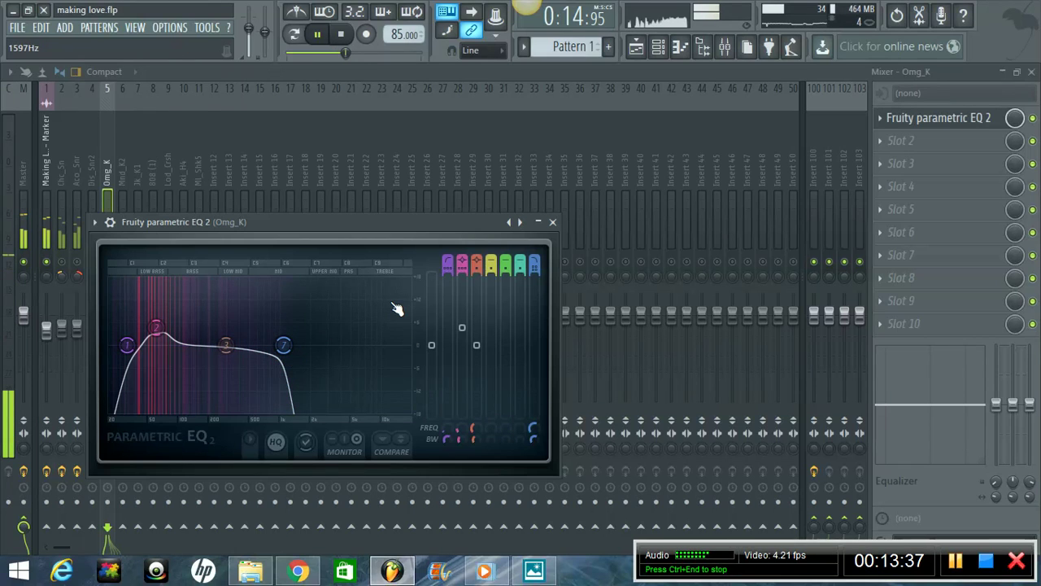
- Fine-tune Omg_K's low pass slightly lower and set band 3 near 321 Hz, closing the equalizer with playback stopped
{"action": "left_click_drag", "start_coordinate": [284, 346], "coordinate": [279, 347]}
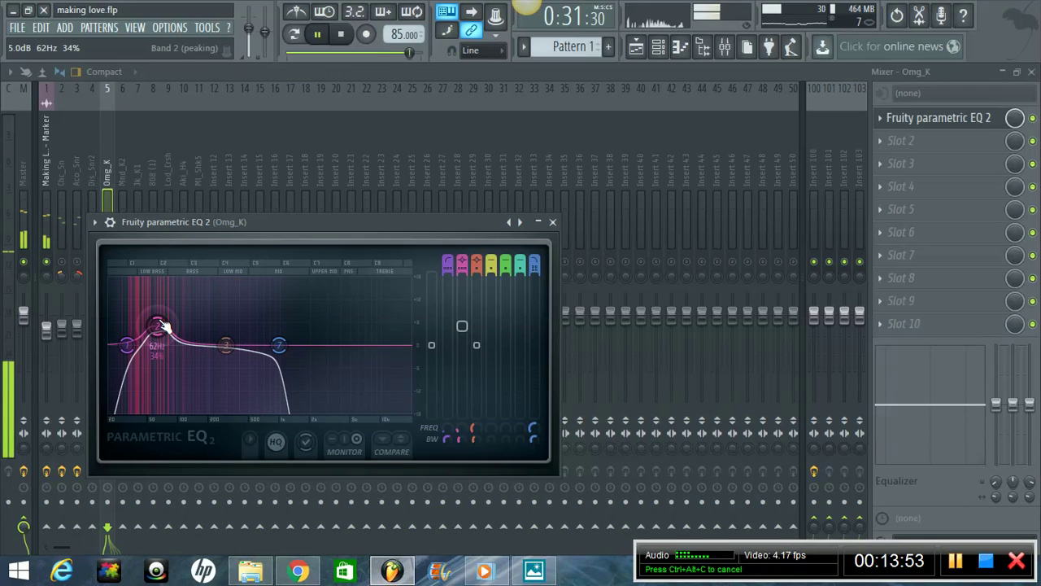
{"action": "left_click_drag", "start_coordinate": [232, 355], "coordinate": [237, 351]}
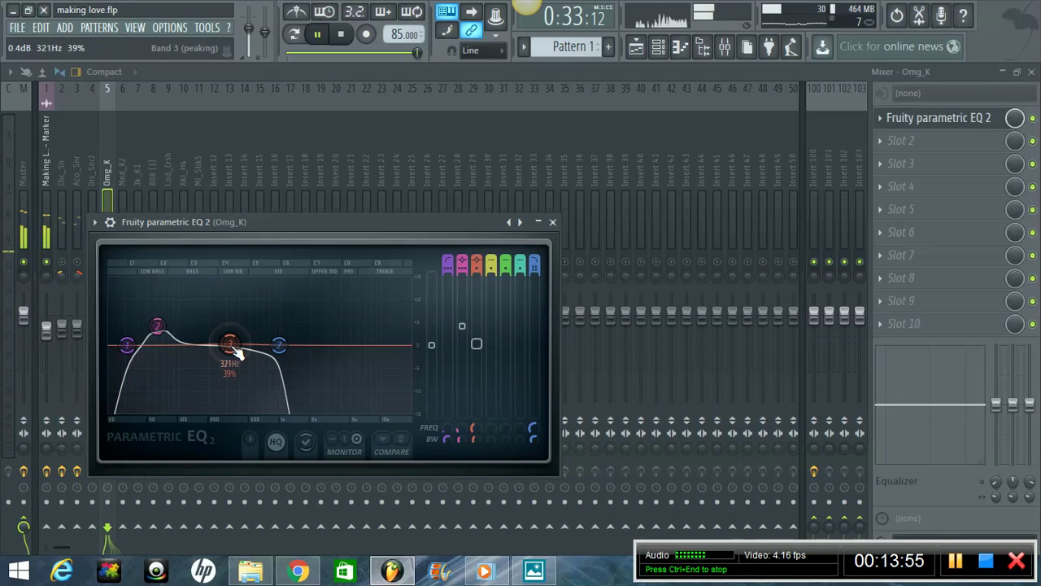
{"action": "key", "text": "space"}
{"action": "left_click", "coordinate": [552, 222]}
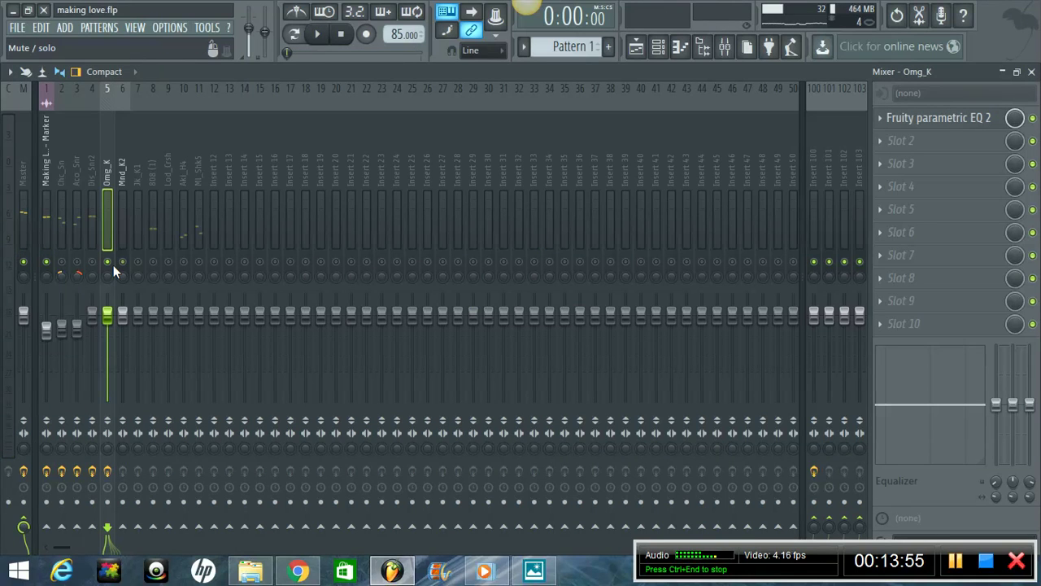
- Compare the Mnd_K2 kick with the kick on track 7 during playback by switching both tracks on and off
{"action": "left_click", "coordinate": [122, 211]}
{"action": "key", "text": "space"}
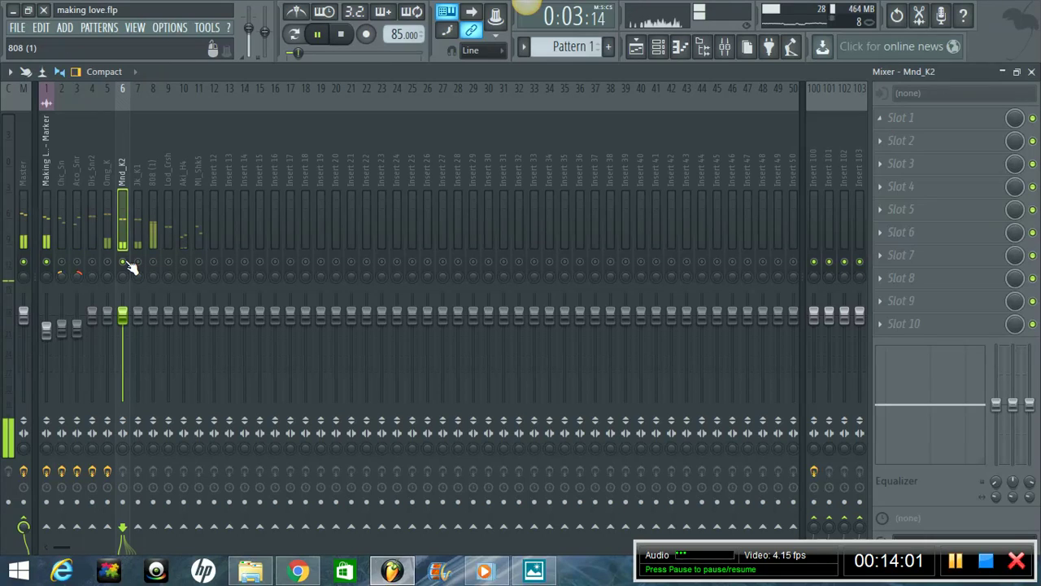
{"action": "left_click", "coordinate": [139, 262]}
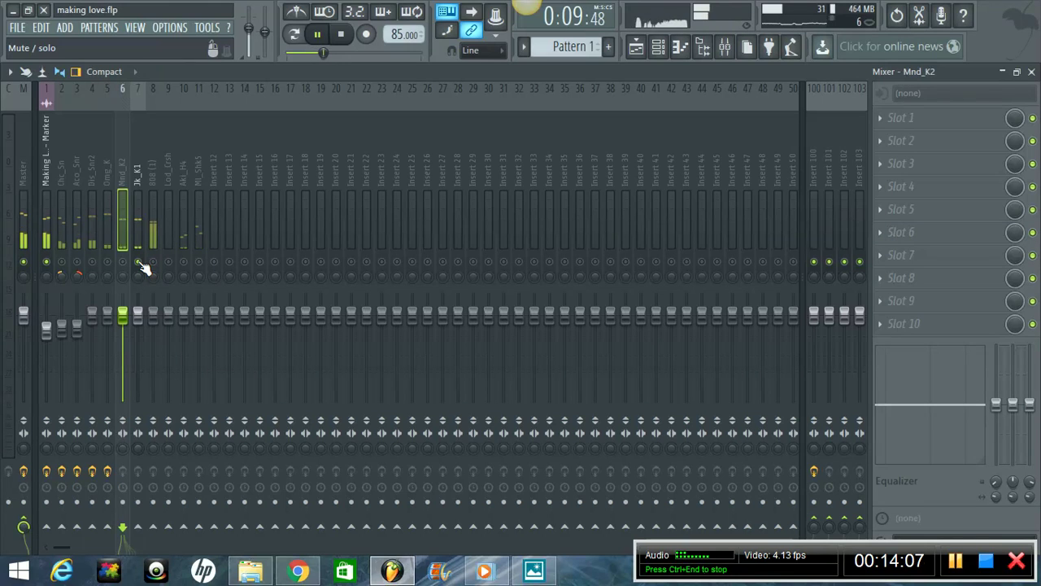
{"action": "left_click", "coordinate": [125, 264]}
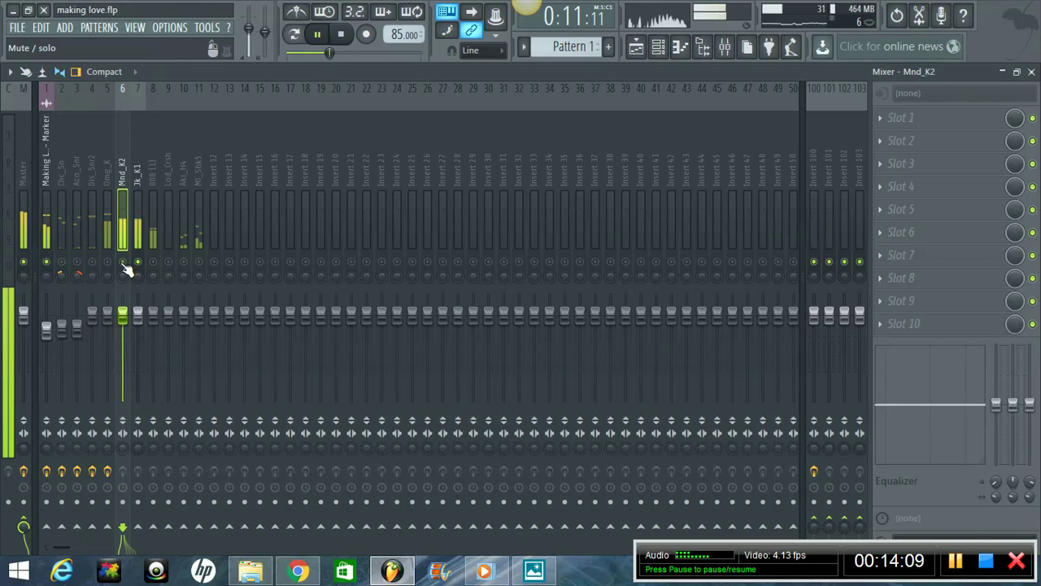
- Reopen Omg_K's equalizer, disable band 3, and lower the band 7 low pass to about 140 Hz with playback stopped
{"action": "left_click", "coordinate": [107, 171]}
{"action": "left_click", "coordinate": [988, 117]}
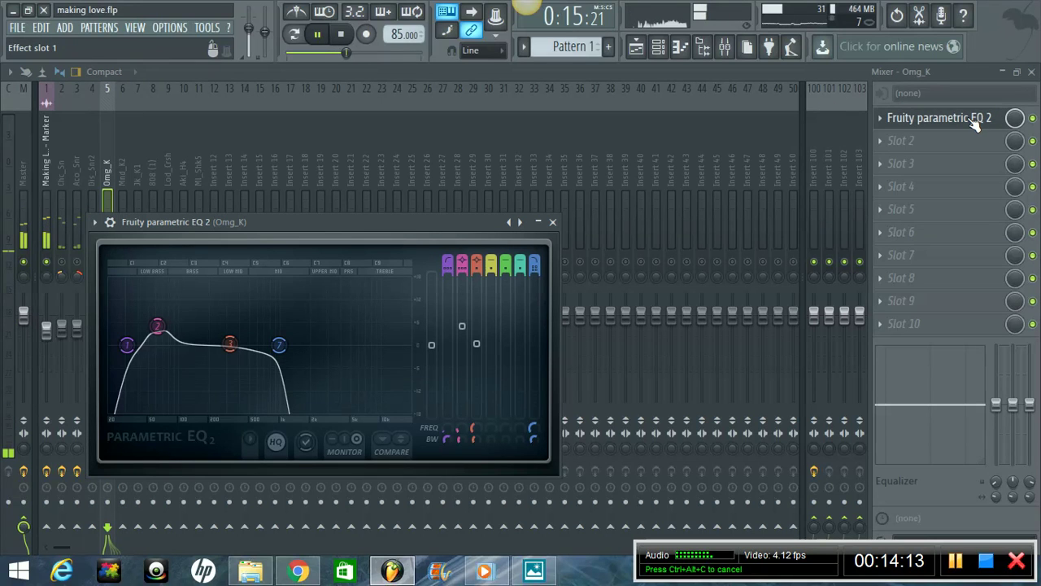
{"action": "key", "text": "space"}
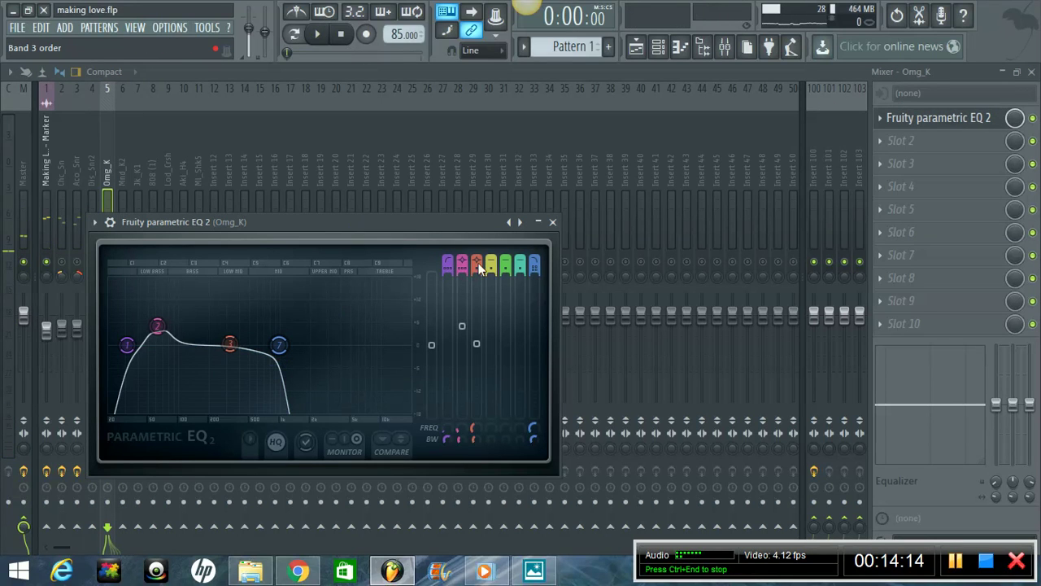
{"action": "left_click_drag", "start_coordinate": [479, 267], "coordinate": [470, 244]}
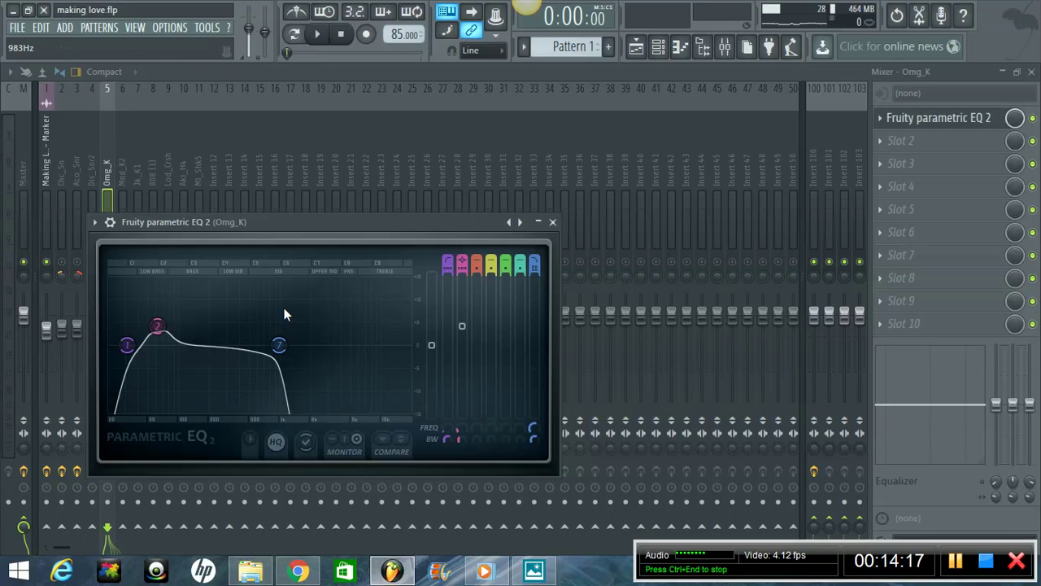
{"action": "left_click_drag", "start_coordinate": [279, 345], "coordinate": [168, 336]}
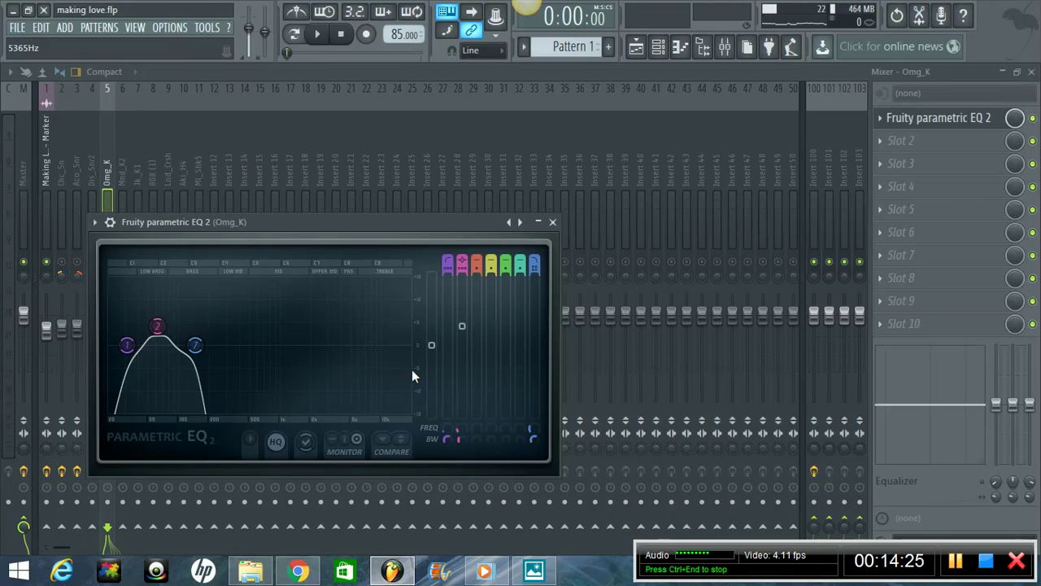
- During playback, widen Omg_K's band 2 boost to 49% and move it to about 55 Hz, closing the equalizer
{"action": "key", "text": "space"}
{"action": "left_click_drag", "start_coordinate": [154, 325], "coordinate": [188, 345]}
{"action": "scroll", "coordinate": [158, 324], "scroll_direction": "up", "scroll_amount": 3}
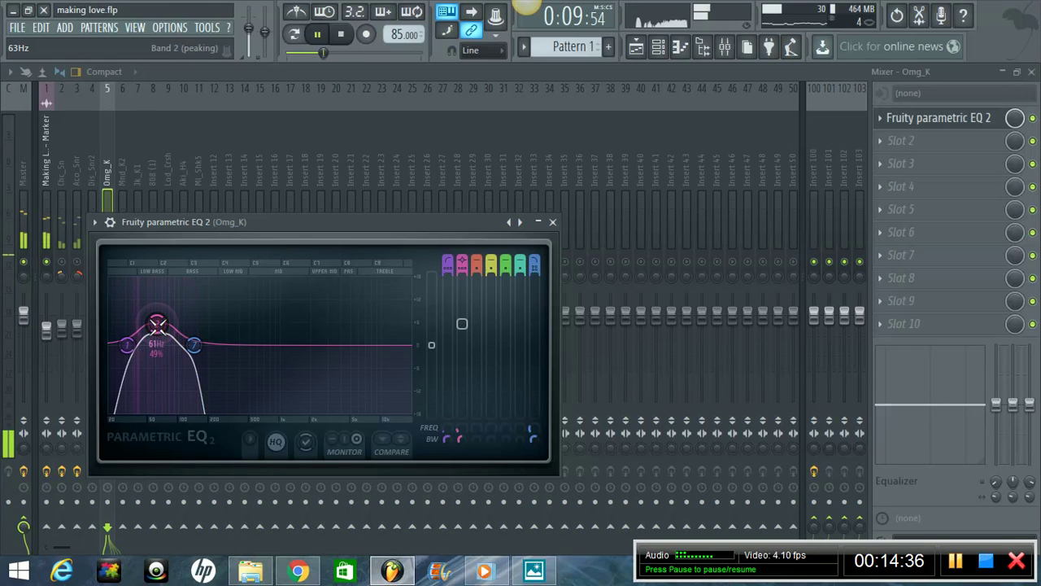
{"action": "mouse_move", "coordinate": [157, 323]}
{"action": "left_mouse_down"}
{"action": "mouse_move", "coordinate": [140, 323]}
{"action": "mouse_move", "coordinate": [150, 322]}
{"action": "left_mouse_up"}
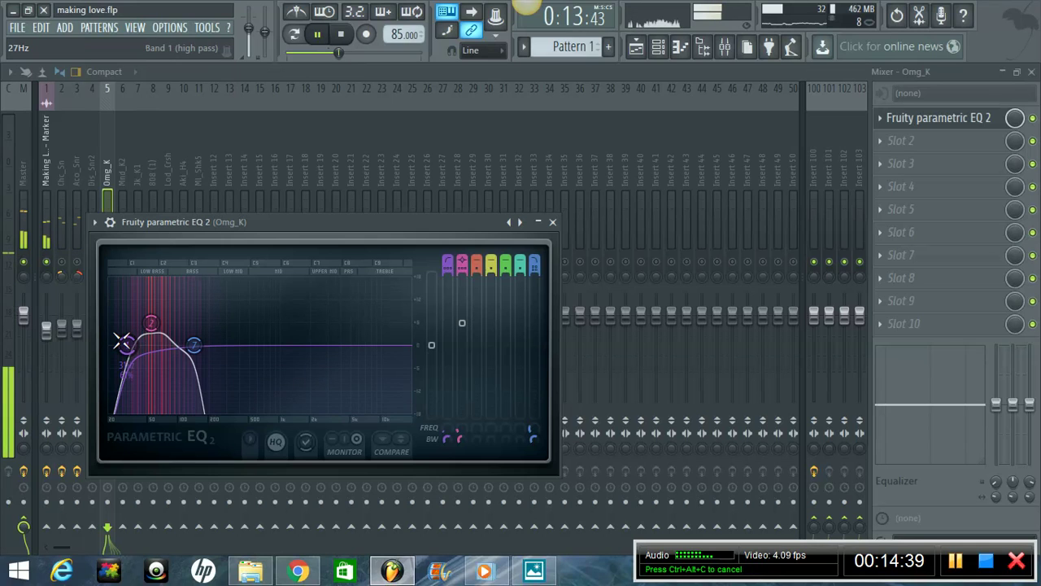
{"action": "key", "text": "Escape"}
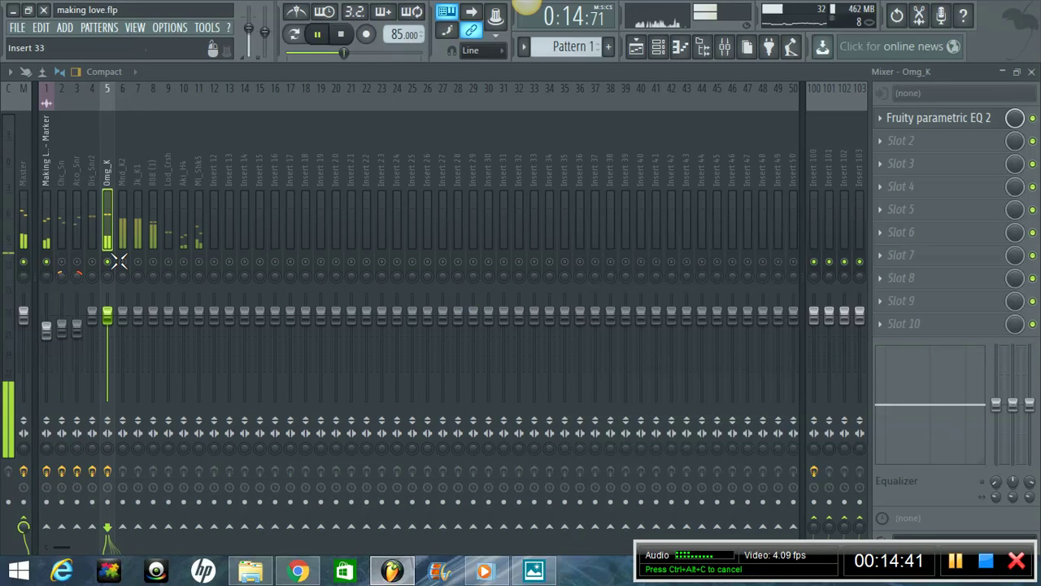
- Enable the Mnd_K2 track, stop playback, and load Fruity Parametric EQ 2 in the track's first effect slot
{"action": "left_click", "coordinate": [122, 261]}
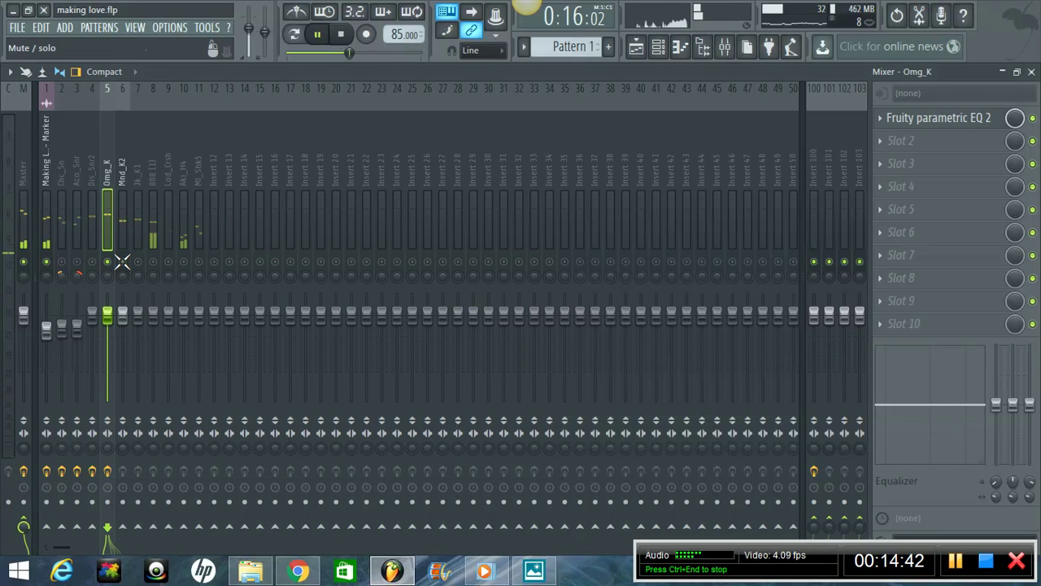
{"action": "left_click", "coordinate": [122, 166]}
{"action": "left_click", "coordinate": [899, 119]}
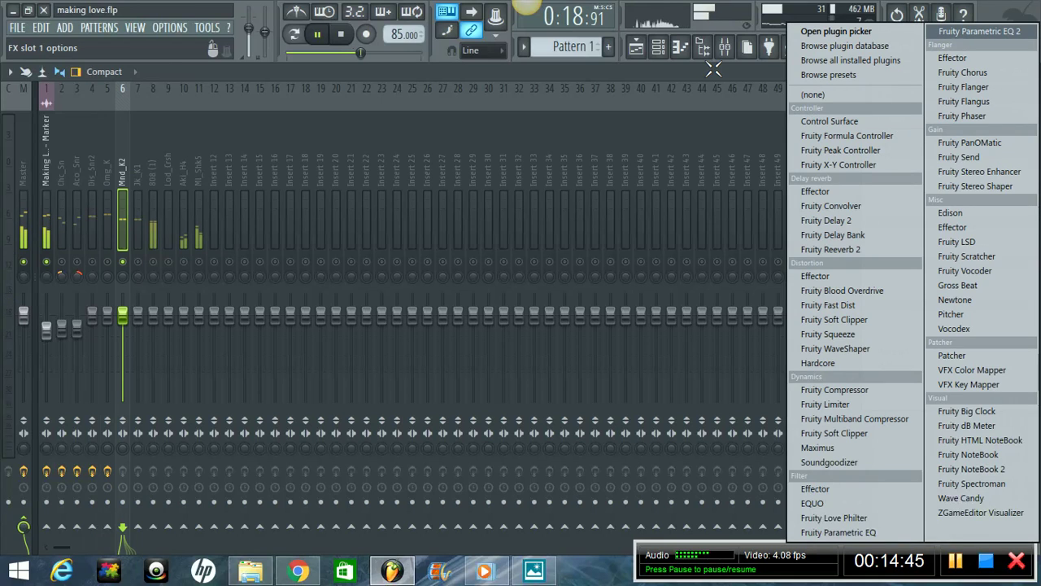
{"action": "key", "text": "Escape"}
{"action": "key", "text": "space"}
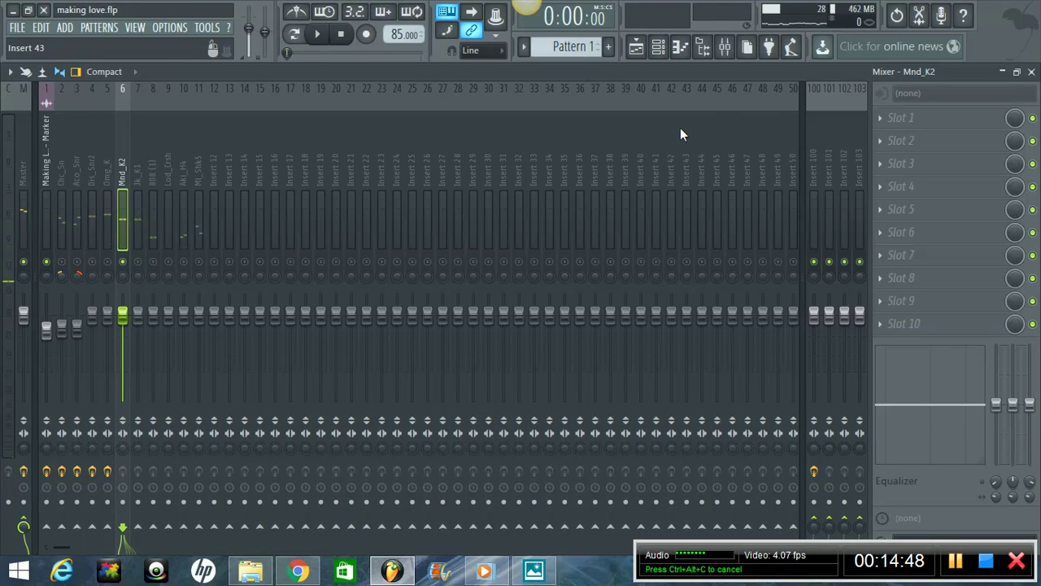
{"action": "left_click", "coordinate": [105, 173]}
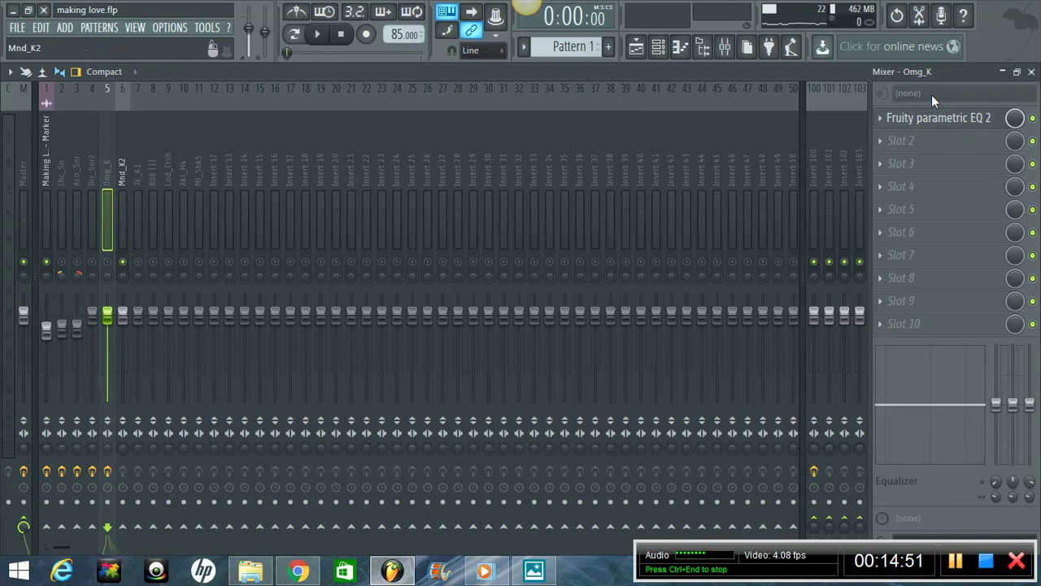
{"action": "left_click", "coordinate": [121, 174]}
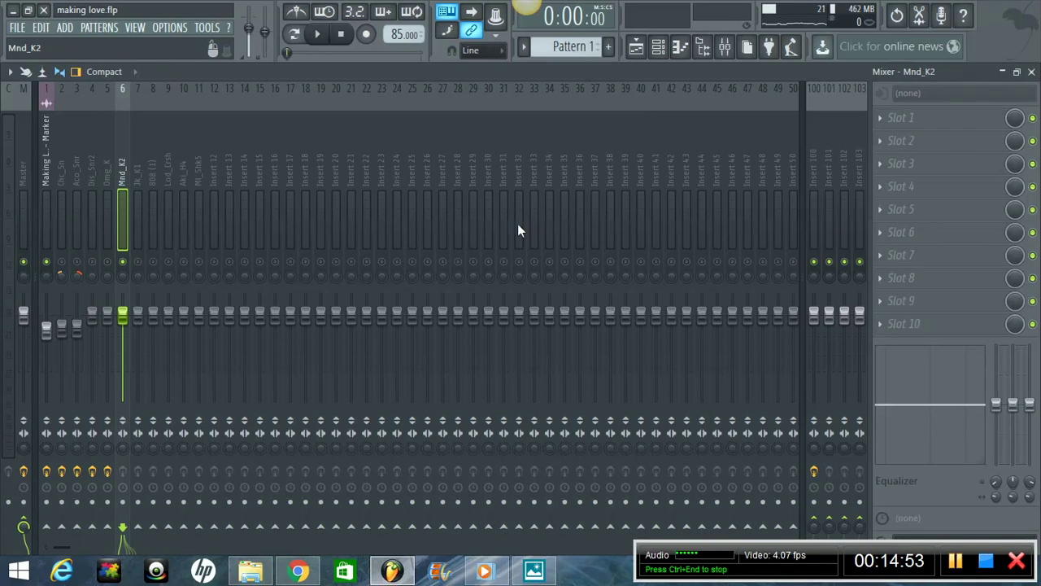
{"action": "left_click", "coordinate": [877, 119]}
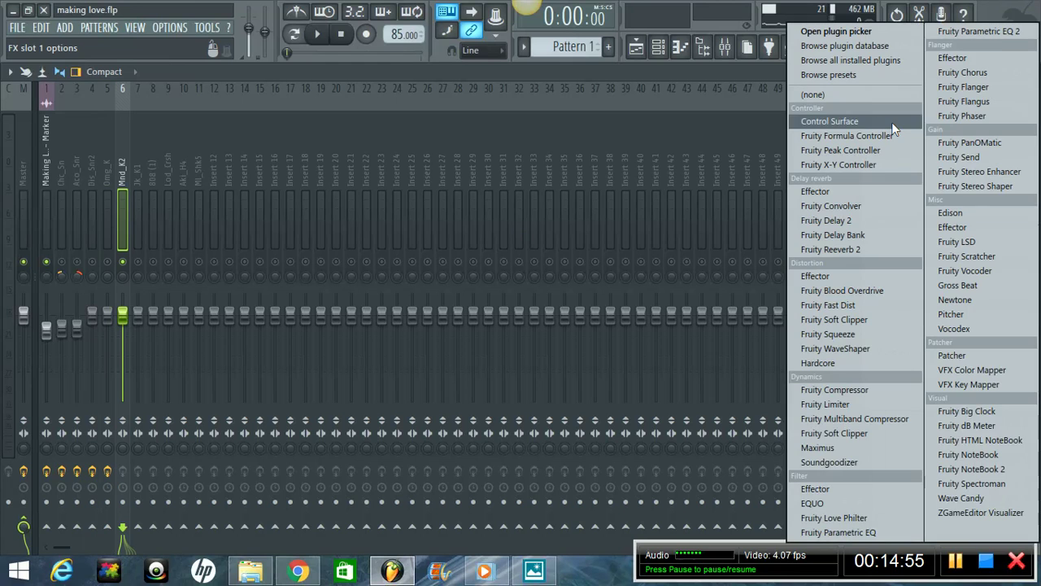
{"action": "left_click", "coordinate": [998, 35]}
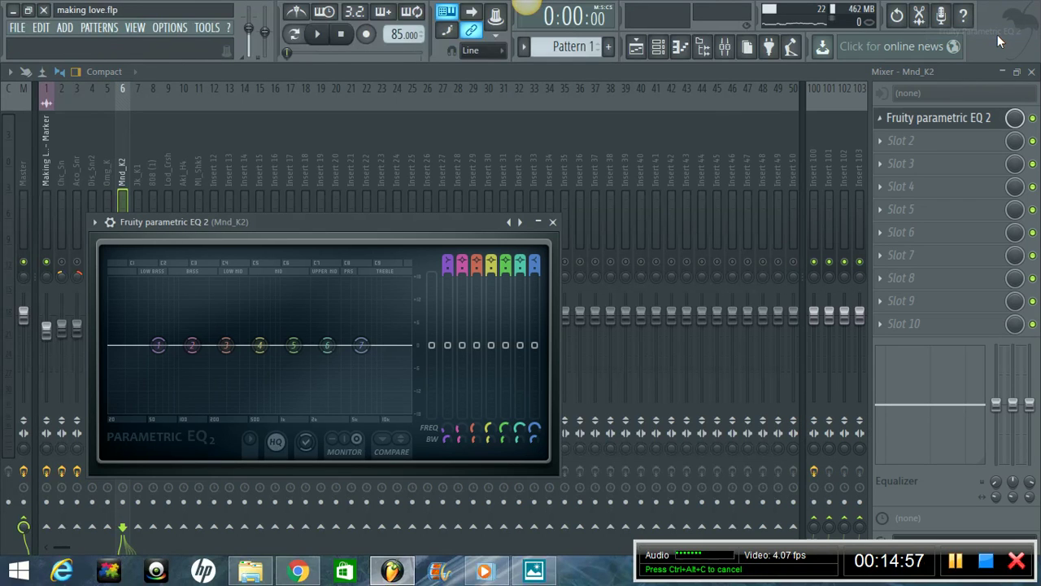
- Make band 1 of Mnd_K2's equalizer a Steep 8 high pass at about 30 Hz and band 7 a steep low pass at about 130 Hz
{"action": "scroll", "coordinate": [449, 262], "scroll_direction": "down", "scroll_amount": 2}
{"action": "scroll", "coordinate": [447, 268], "scroll_direction": "up", "scroll_amount": 3}
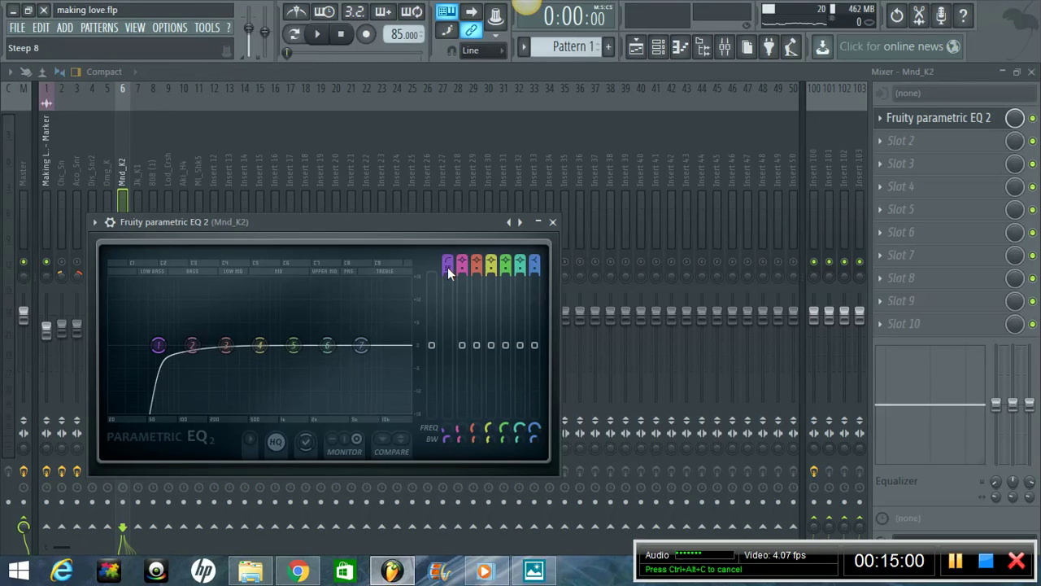
{"action": "left_click_drag", "start_coordinate": [158, 345], "coordinate": [125, 345]}
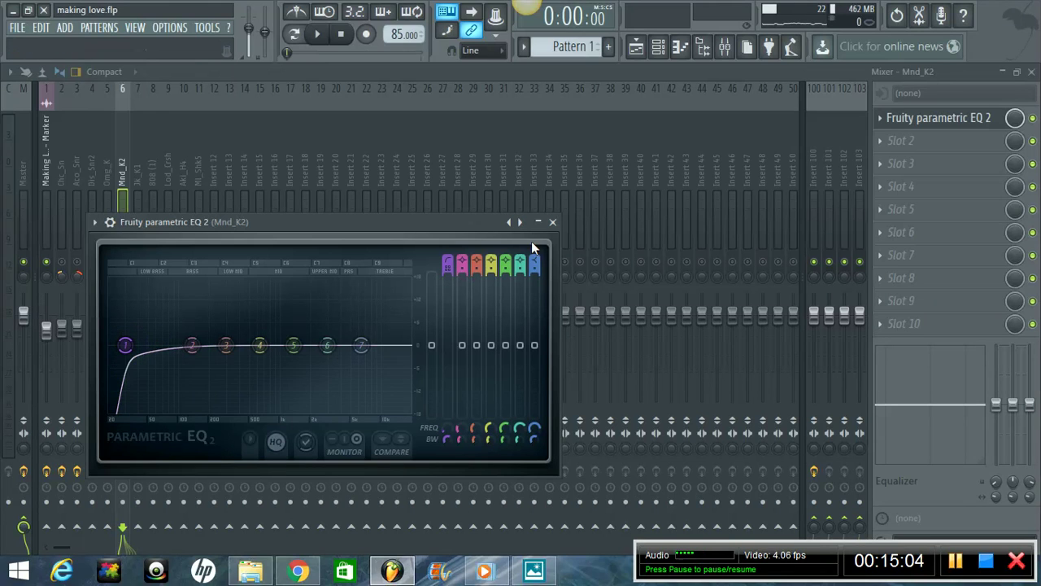
{"action": "scroll", "coordinate": [535, 261], "scroll_direction": "down", "scroll_amount": 6}
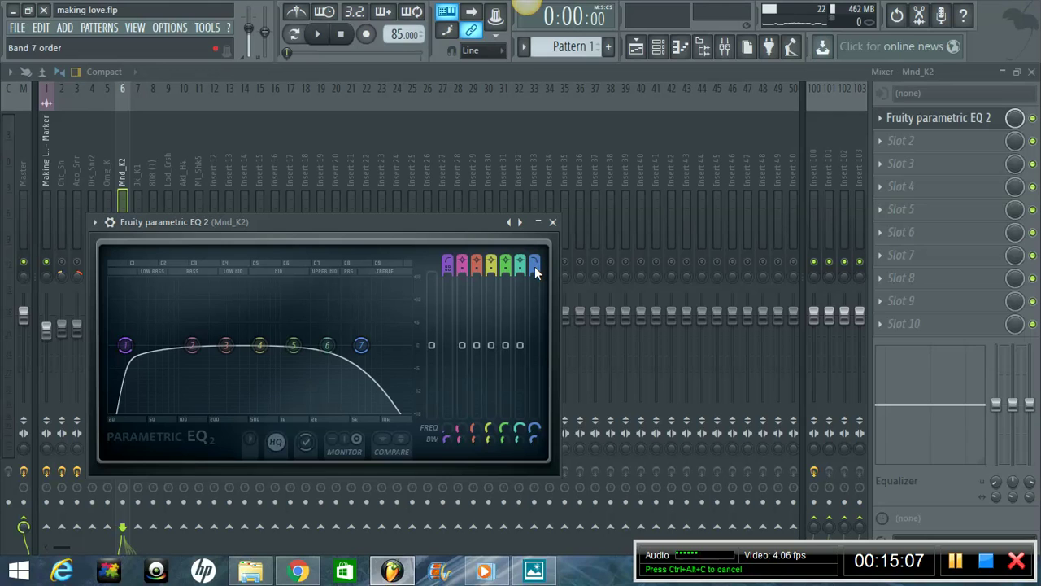
{"action": "scroll", "coordinate": [535, 266], "scroll_direction": "down", "scroll_amount": 1}
{"action": "left_click_drag", "start_coordinate": [361, 345], "coordinate": [130, 335]}
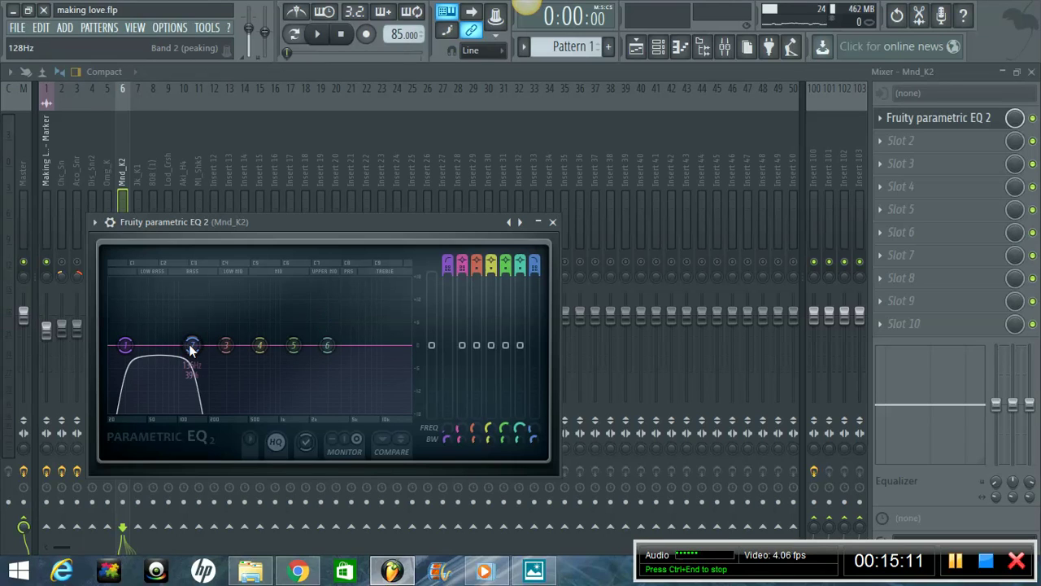
- Boost band 2 of Mnd_K2's equalizer at about 60 Hz and disable bands 3 to 6, starting playback to check it
{"action": "left_click_drag", "start_coordinate": [192, 348], "coordinate": [142, 302]}
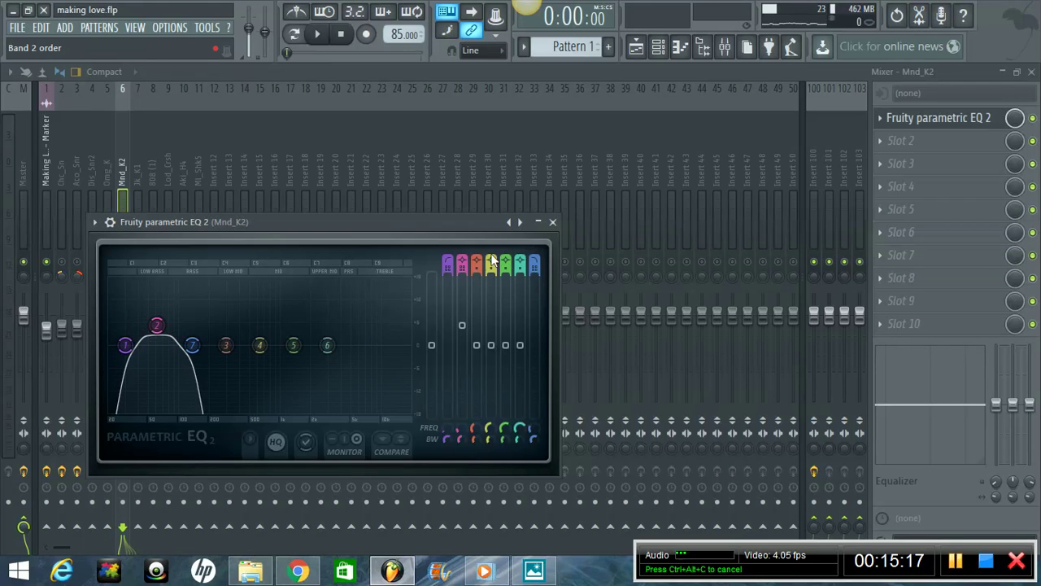
{"action": "left_click_drag", "start_coordinate": [477, 259], "coordinate": [488, 451]}
{"action": "left_click_drag", "start_coordinate": [492, 259], "coordinate": [512, 453]}
{"action": "left_click_drag", "start_coordinate": [508, 258], "coordinate": [521, 452]}
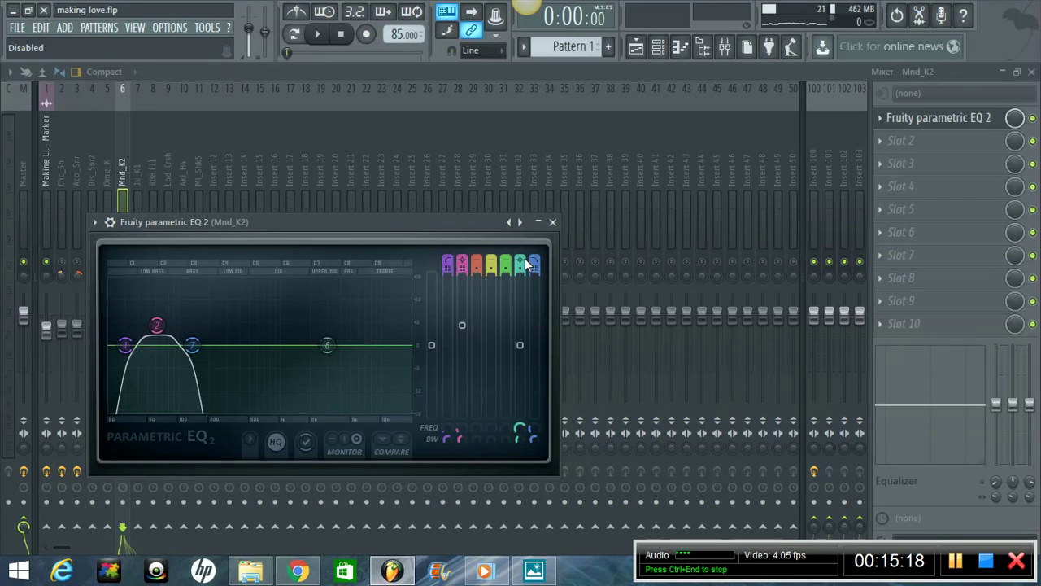
{"action": "left_click_drag", "start_coordinate": [525, 258], "coordinate": [533, 452]}
{"action": "key", "text": "space"}
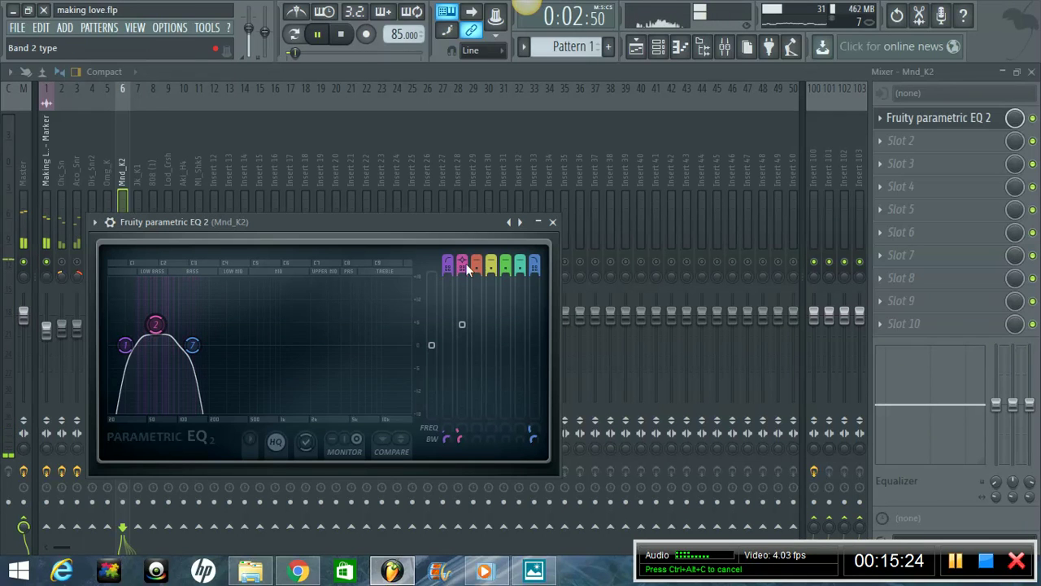
- Close Mnd_K2's equalizer, audition Mnd_K2 together with Omg_K enabled, and stop playback
{"action": "left_click", "coordinate": [553, 222]}
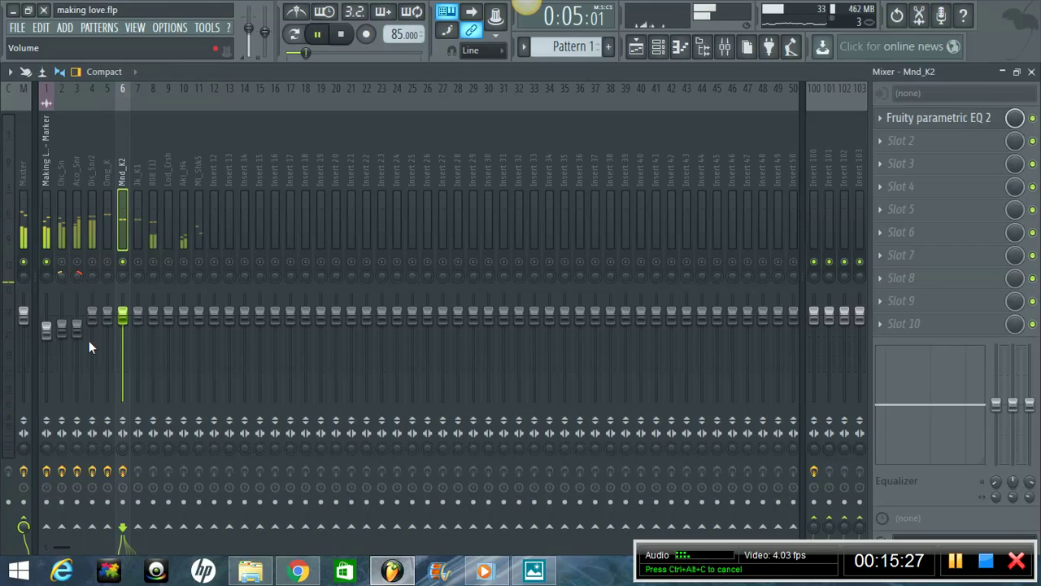
{"action": "left_click", "coordinate": [123, 261]}
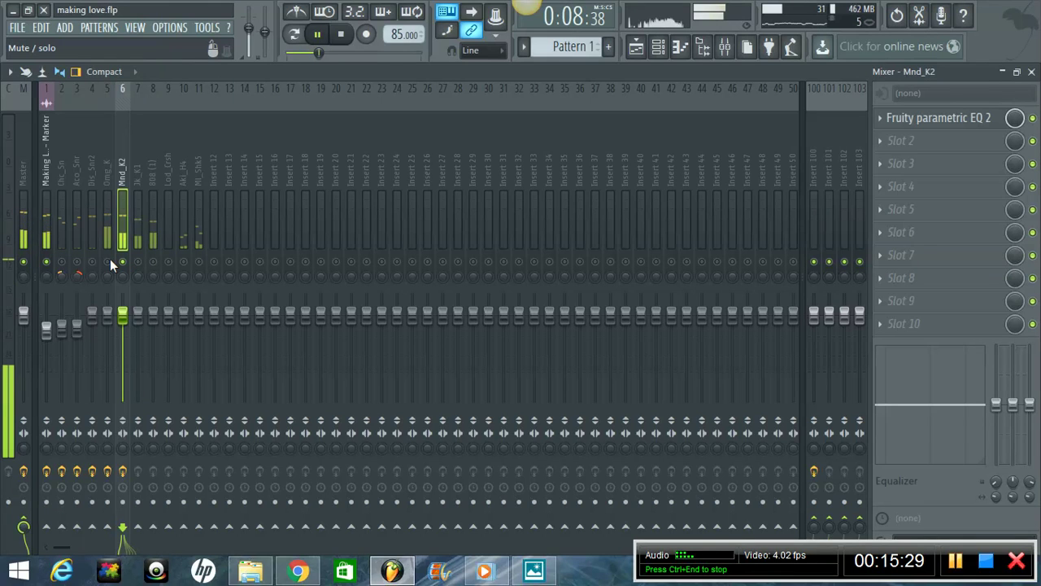
{"action": "left_click", "coordinate": [109, 260]}
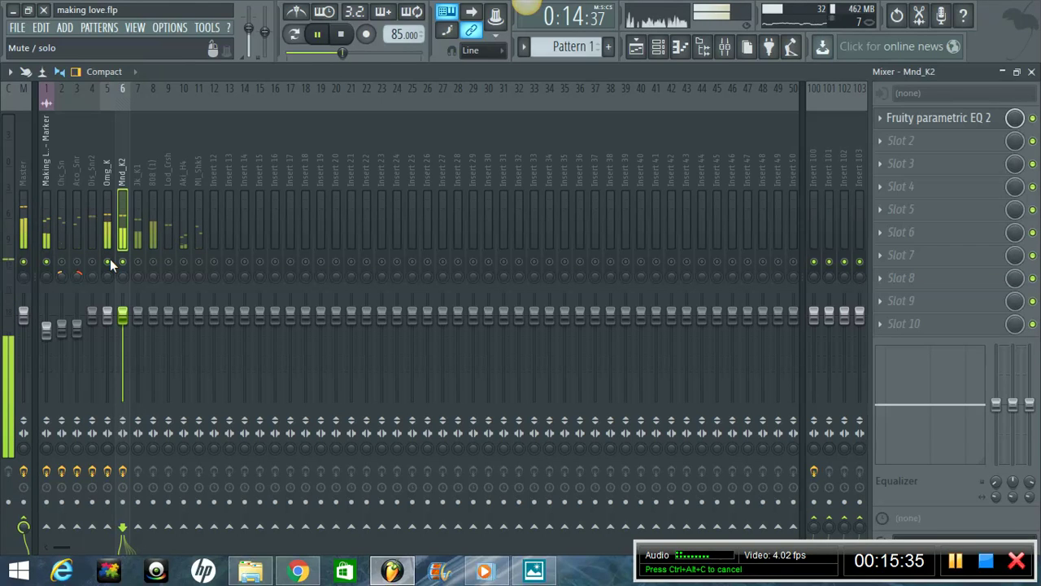
{"action": "key", "text": "space"}
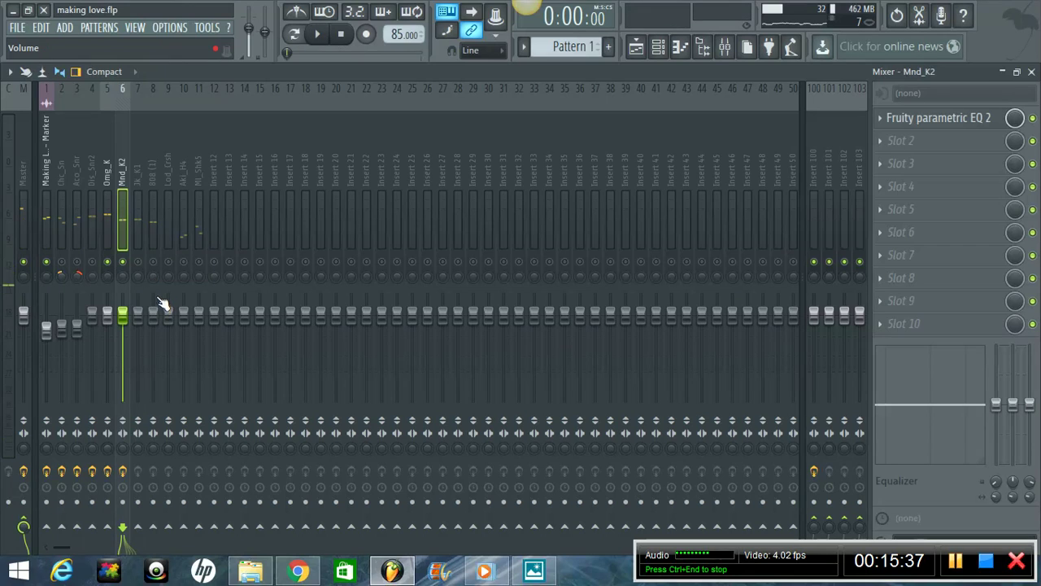
- Enable Jk_K1, mute Mnd_K2 and Omg_K, and load Fruity Parametric EQ 2 in Jk_K1's first effect slot
{"action": "left_click", "coordinate": [139, 263]}
{"action": "left_click", "coordinate": [122, 262]}
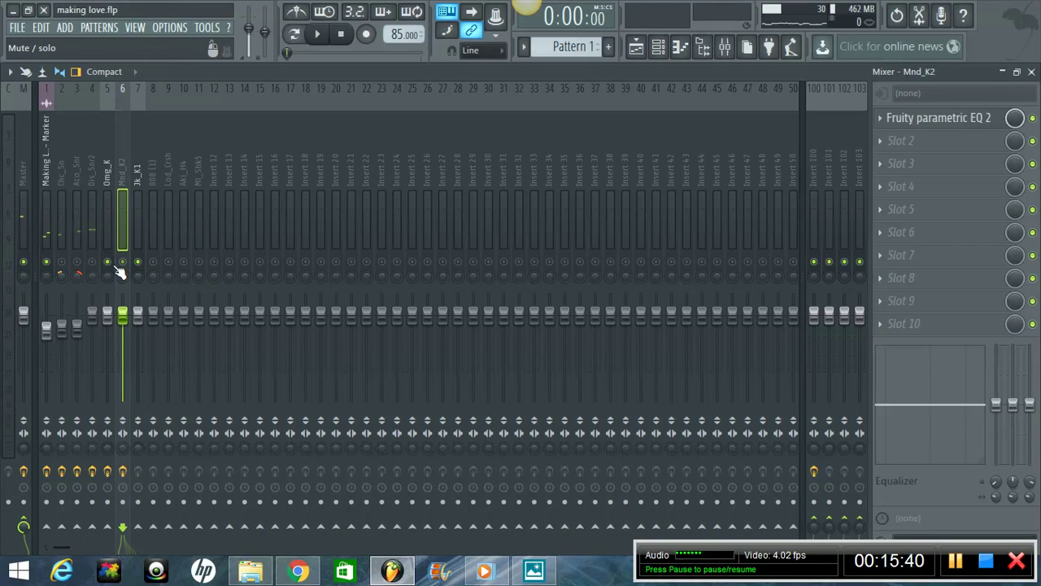
{"action": "left_click", "coordinate": [108, 262]}
{"action": "left_click", "coordinate": [139, 183]}
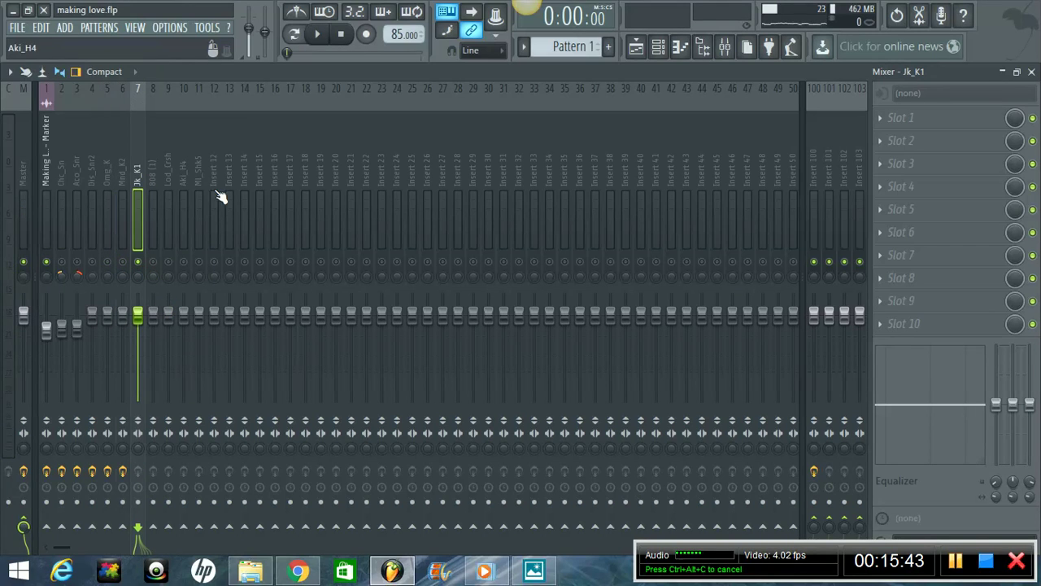
{"action": "left_click", "coordinate": [886, 123]}
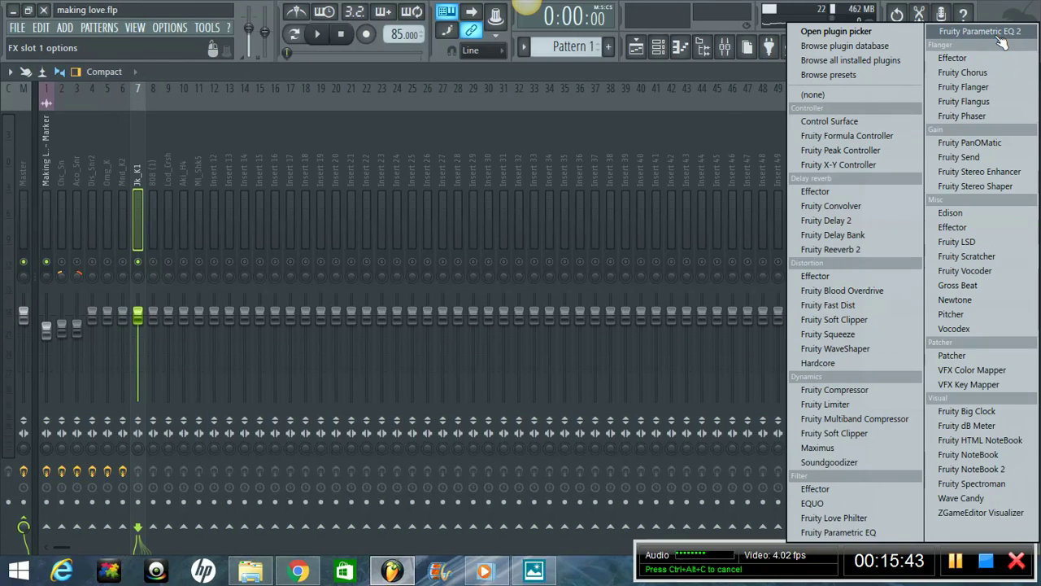
{"action": "left_click", "coordinate": [996, 47]}
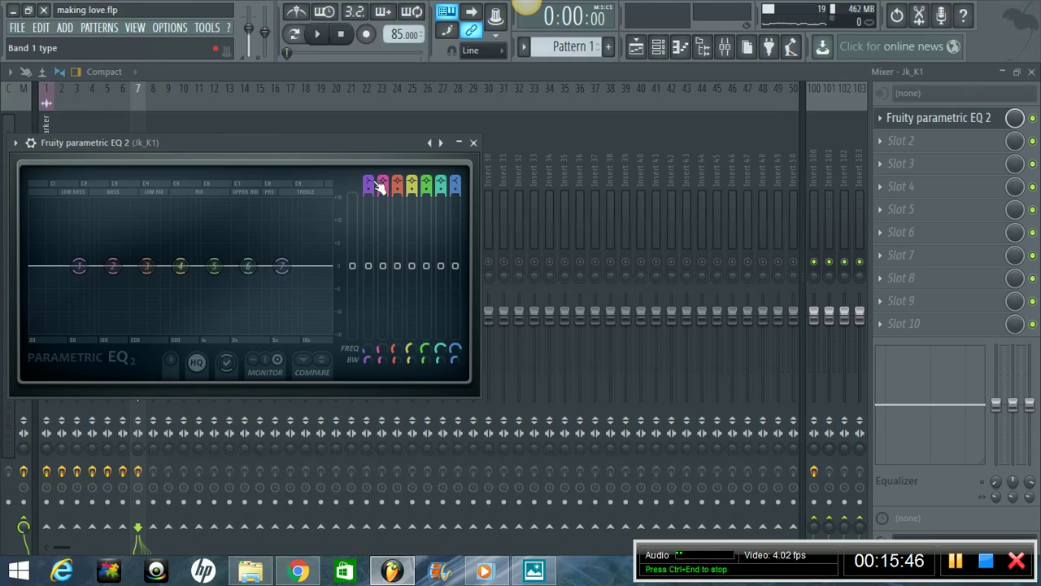
- Make band 1 of Jk_K1's equalizer a Steep 8 high pass at about 43 Hz, checking it during playback
{"action": "left_click", "coordinate": [376, 182]}
{"action": "key", "text": "space"}
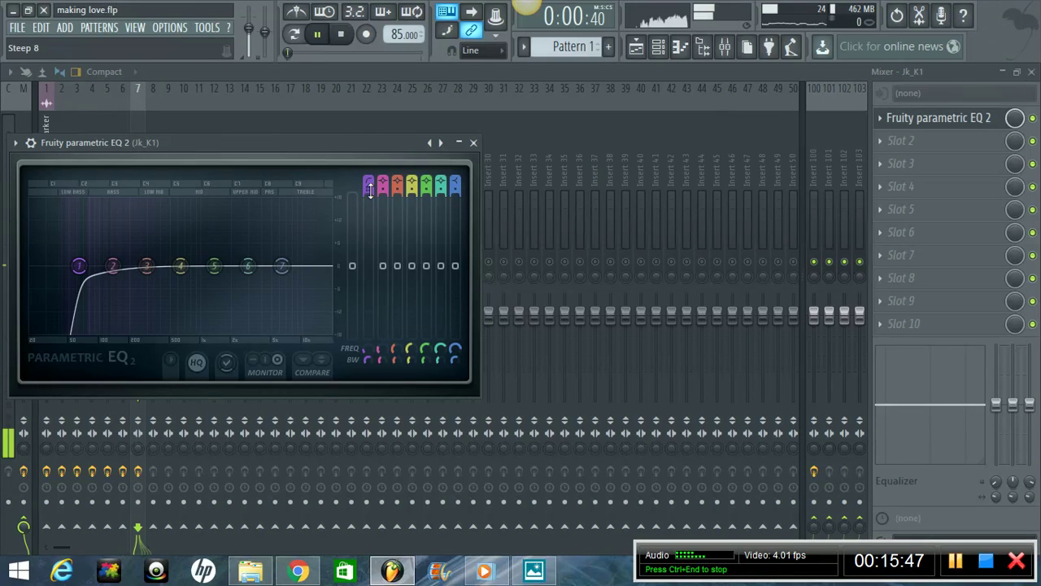
{"action": "mouse_move", "coordinate": [78, 266]}
{"action": "left_mouse_down"}
{"action": "mouse_move", "coordinate": [28, 265]}
{"action": "mouse_move", "coordinate": [61, 266]}
{"action": "left_mouse_up"}
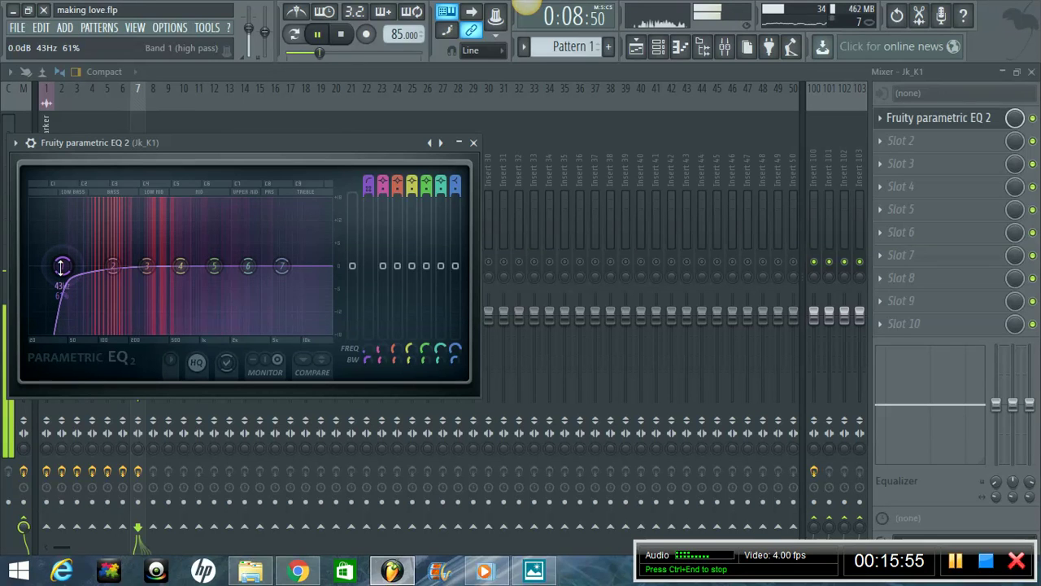
{"action": "key", "text": "space"}
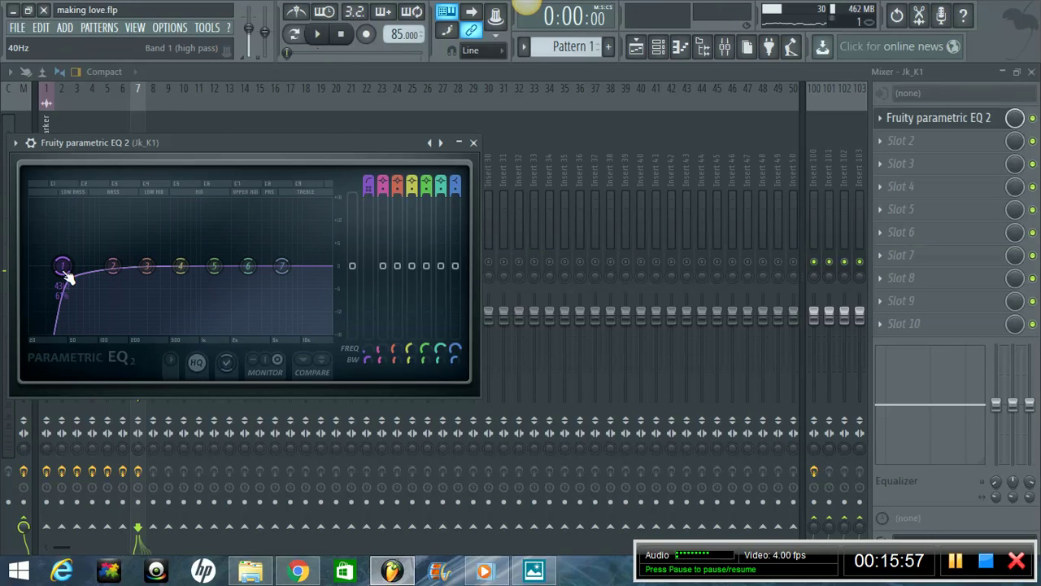
{"action": "left_click_drag", "start_coordinate": [68, 278], "coordinate": [69, 277]}
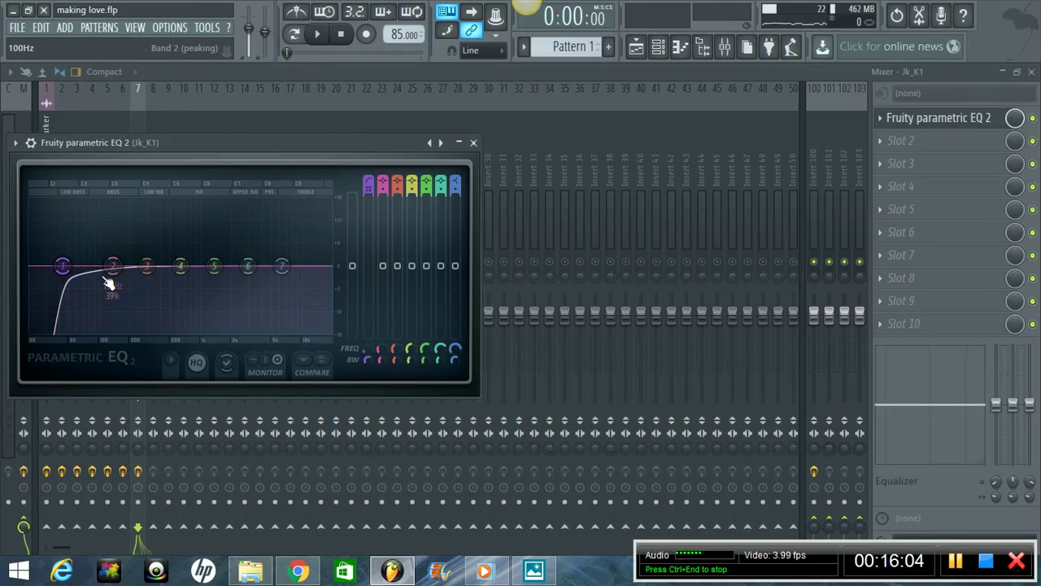
- Boost band 2 of Jk_K1's equalizer between 50 and 100 Hz and start playback to check it
{"action": "left_click_drag", "start_coordinate": [64, 269], "coordinate": [82, 234]}
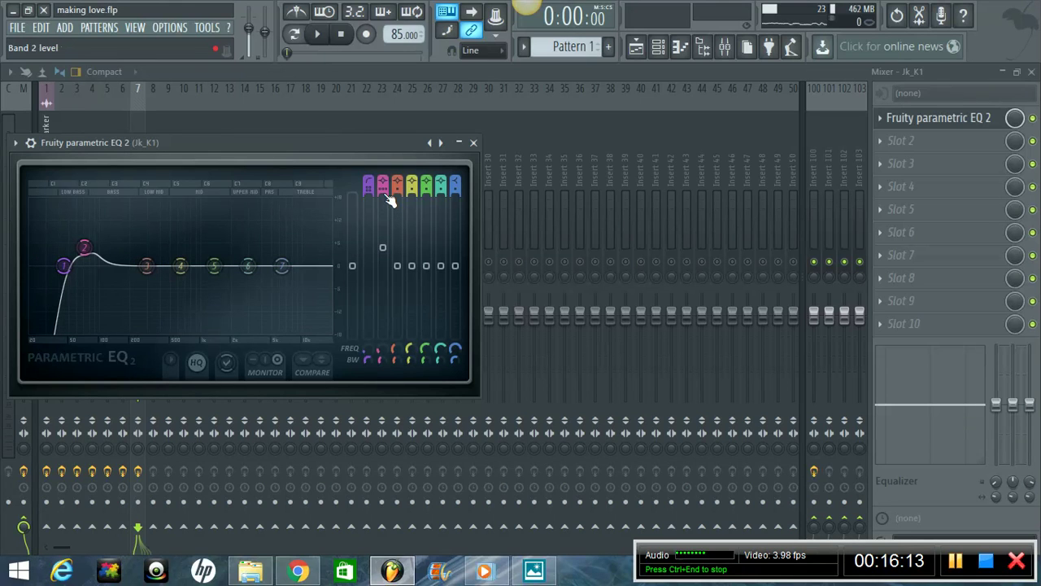
{"action": "left_click_drag", "start_coordinate": [88, 259], "coordinate": [96, 257]}
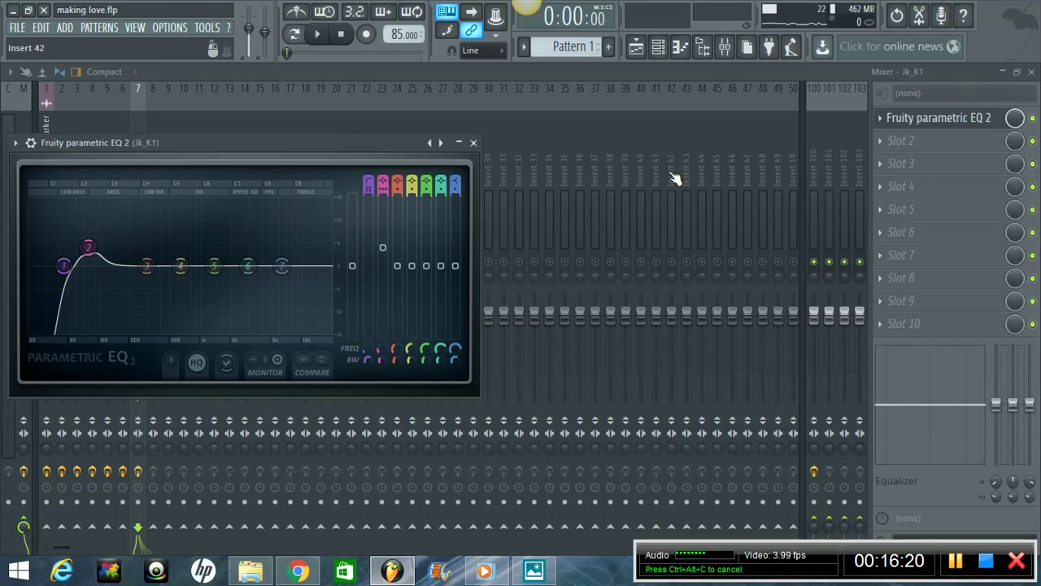
{"action": "key", "text": "space"}
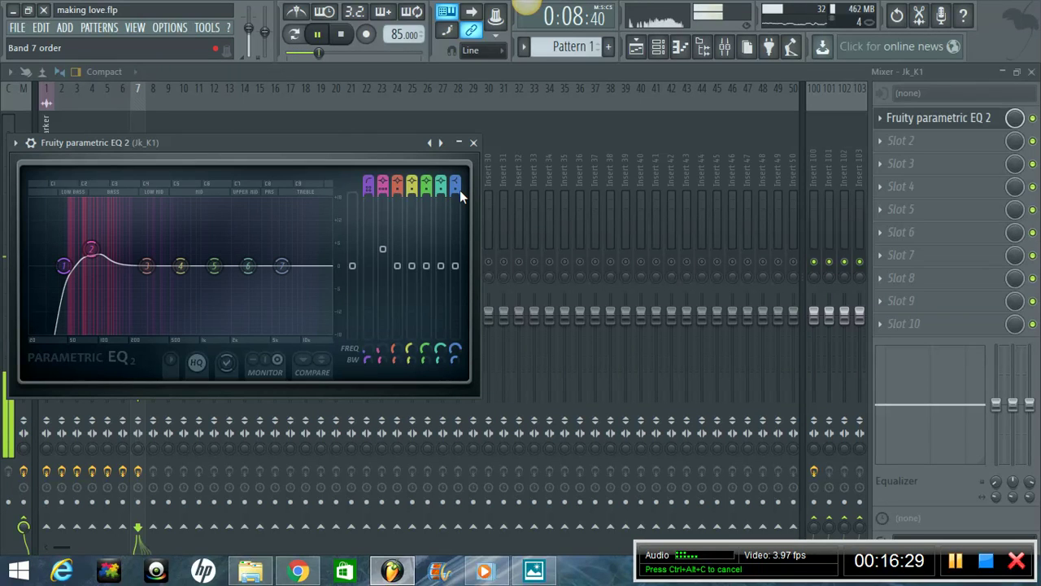
- Make band 7 of Jk_K1's equalizer a steep low pass at about 3.4 kHz, stop playback, and disable bands 3 to 6
{"action": "scroll", "coordinate": [460, 190], "scroll_direction": "down", "scroll_amount": 3}
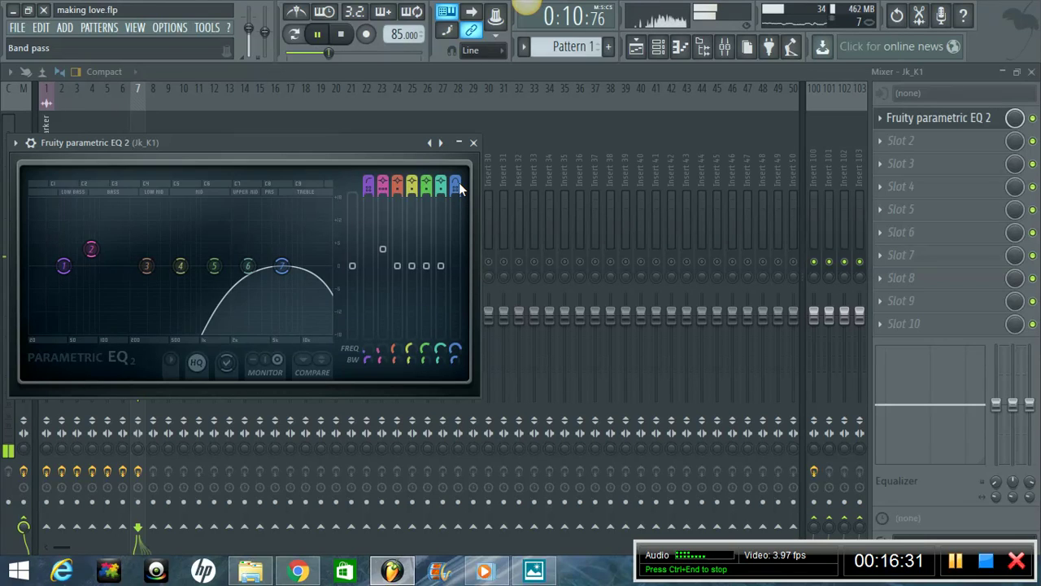
{"action": "scroll", "coordinate": [459, 189], "scroll_direction": "up", "scroll_amount": 1}
{"action": "left_click_drag", "start_coordinate": [280, 265], "coordinate": [250, 267]}
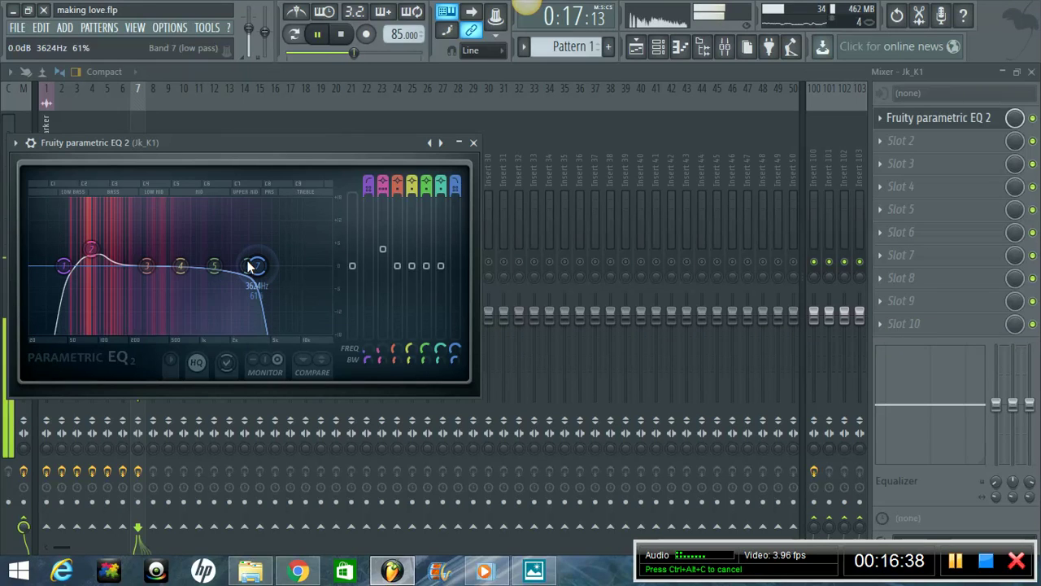
{"action": "left_click_drag", "start_coordinate": [250, 267], "coordinate": [245, 267]}
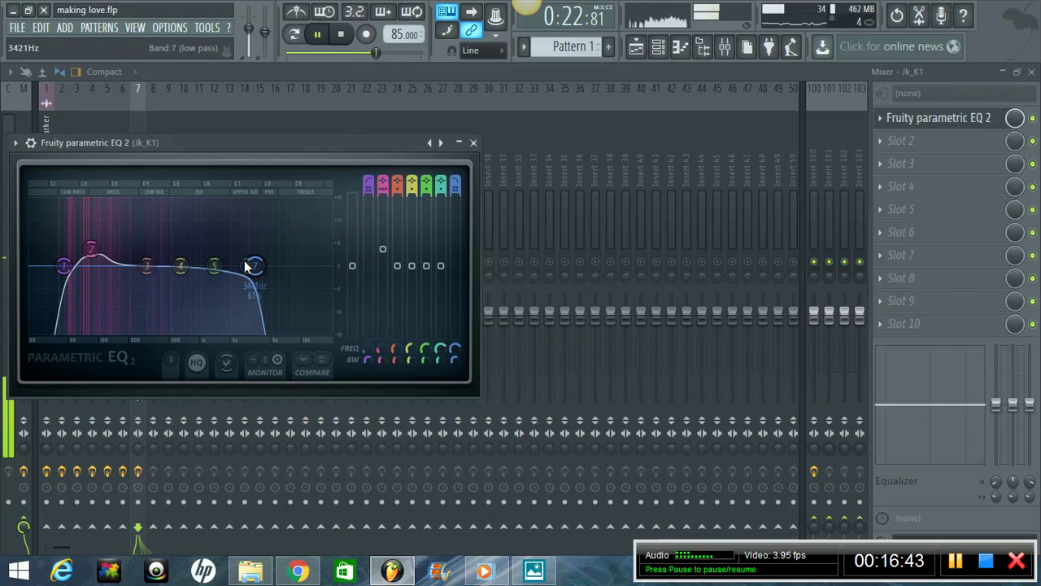
{"action": "key", "text": "space"}
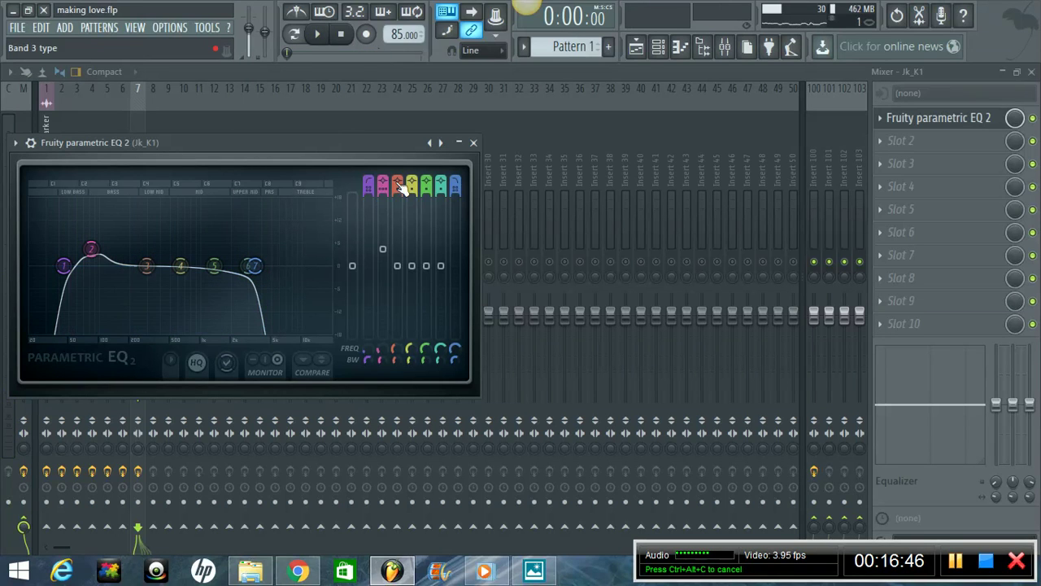
{"action": "left_click_drag", "start_coordinate": [399, 185], "coordinate": [394, 336]}
{"action": "left_click_drag", "start_coordinate": [415, 186], "coordinate": [413, 326]}
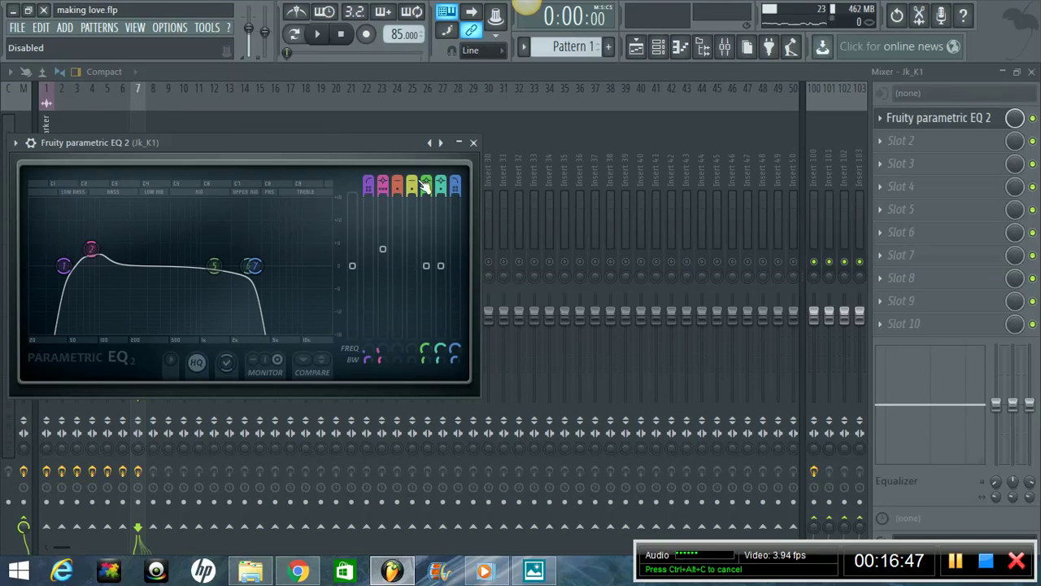
{"action": "left_click_drag", "start_coordinate": [430, 185], "coordinate": [430, 326]}
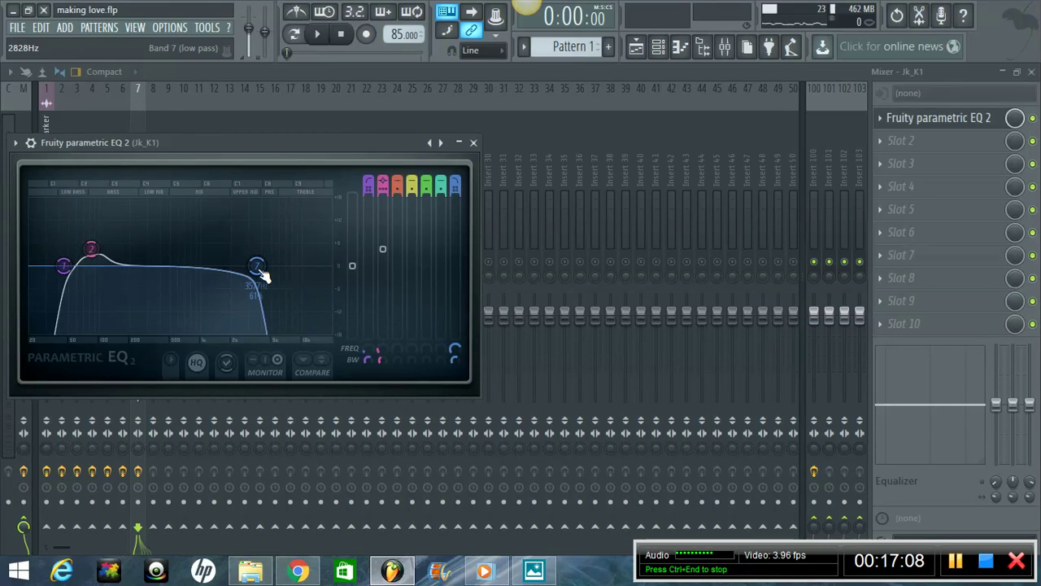
- During playback, lower Jk_K1's band 7 low pass to just under 2.9 kHz and close the equalizer
{"action": "key", "text": "space"}
{"action": "left_click_drag", "start_coordinate": [256, 274], "coordinate": [250, 273]}
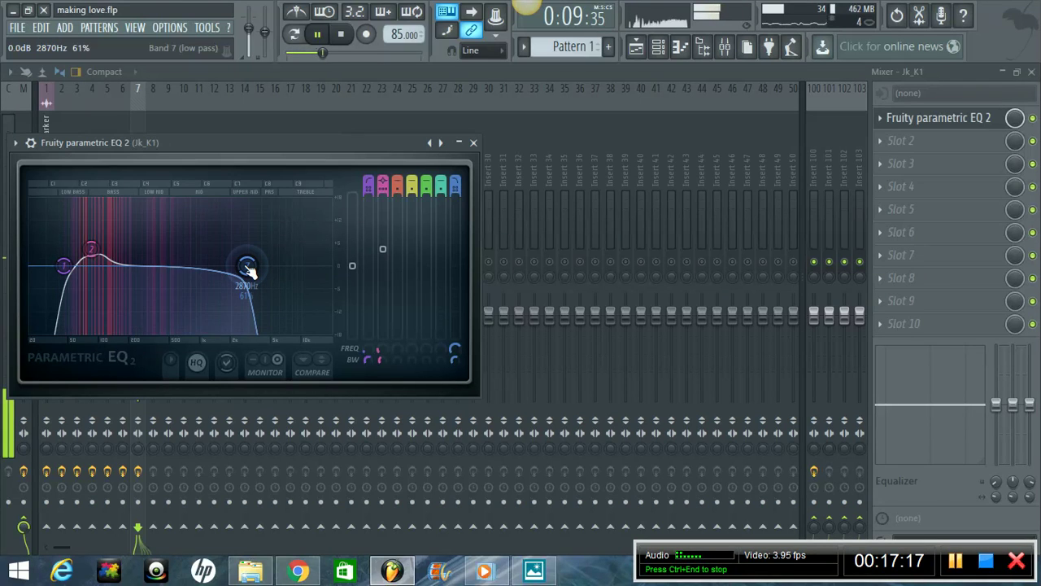
{"action": "left_click_drag", "start_coordinate": [249, 272], "coordinate": [247, 271]}
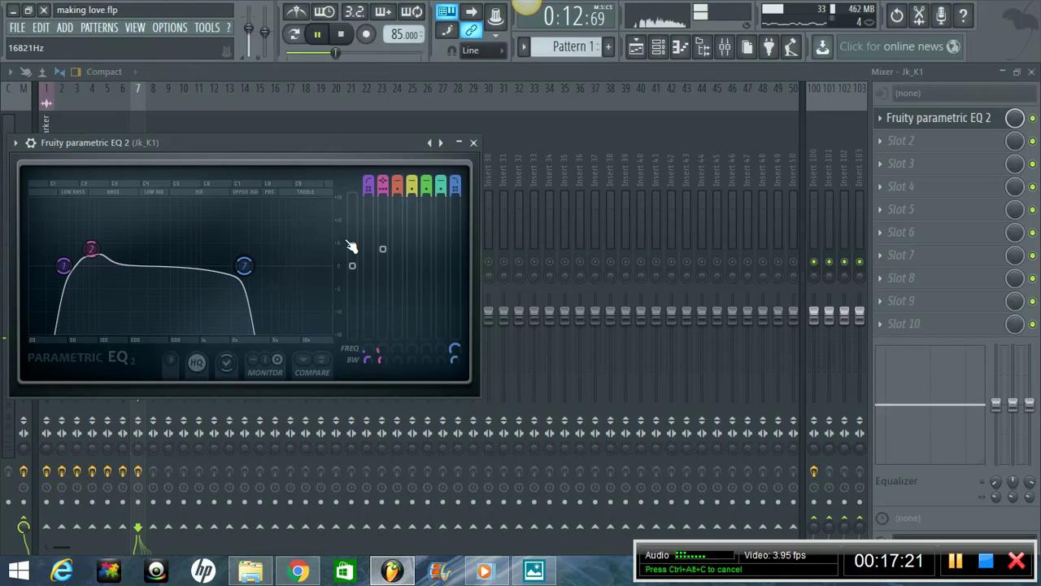
{"action": "left_click", "coordinate": [473, 142]}
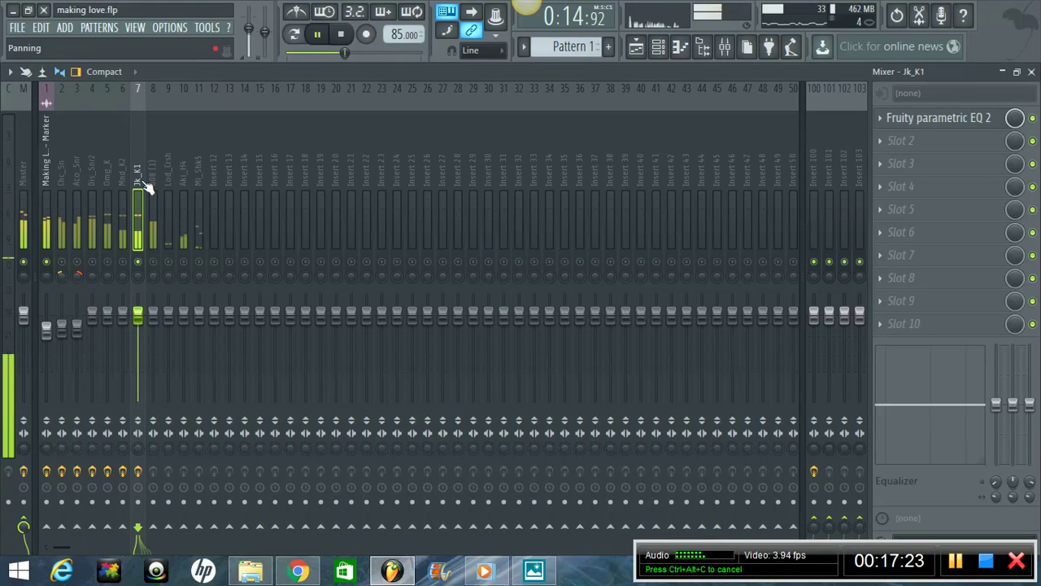
- Load Fruity WaveShaper in Jk_K1's second effect slot, bend its curve upward with about 13% tension, and close it
{"action": "left_click", "coordinate": [883, 145]}
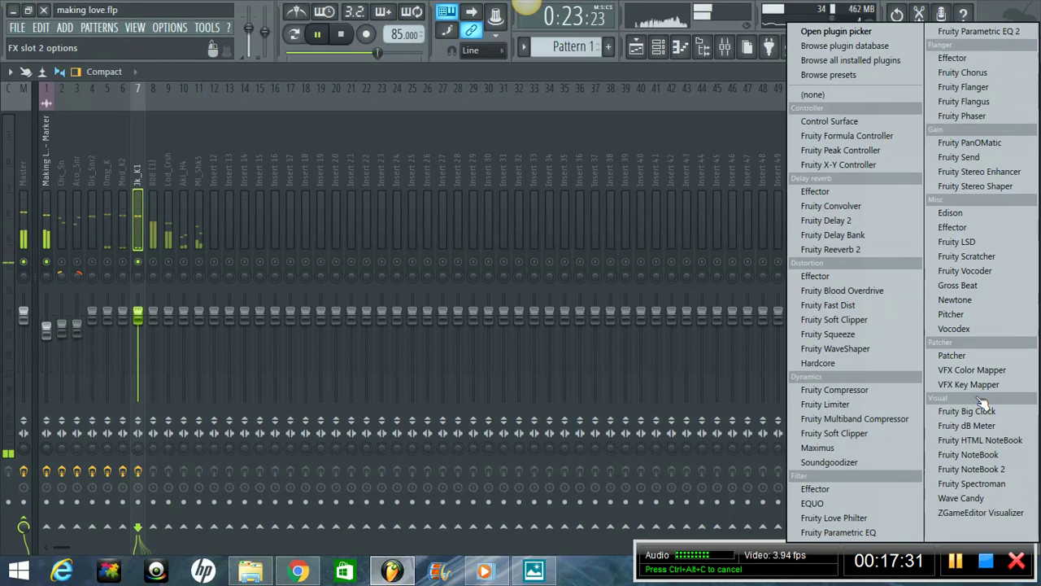
{"action": "left_click", "coordinate": [915, 346]}
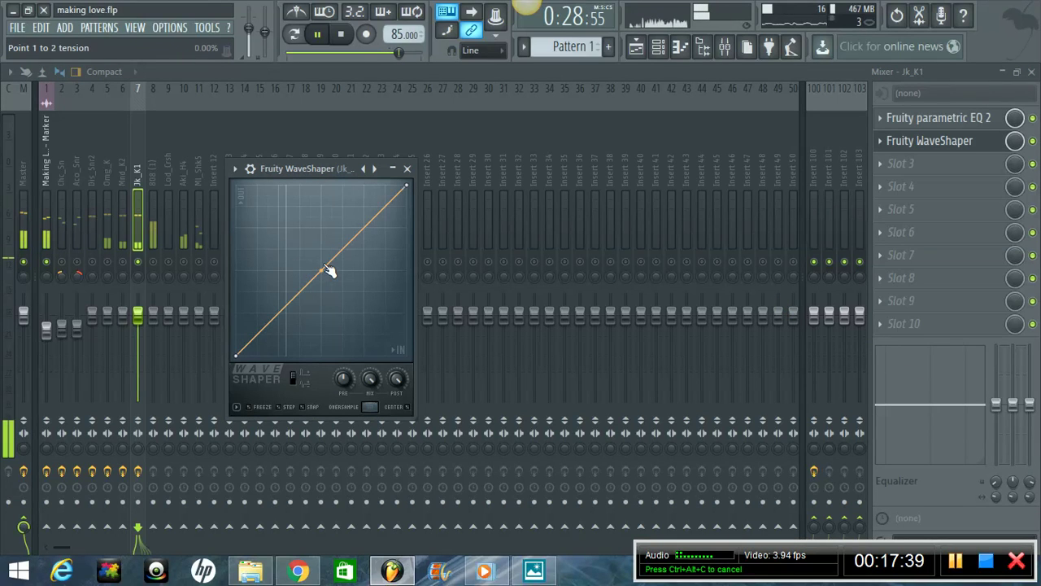
{"action": "left_click_drag", "start_coordinate": [329, 270], "coordinate": [337, 255]}
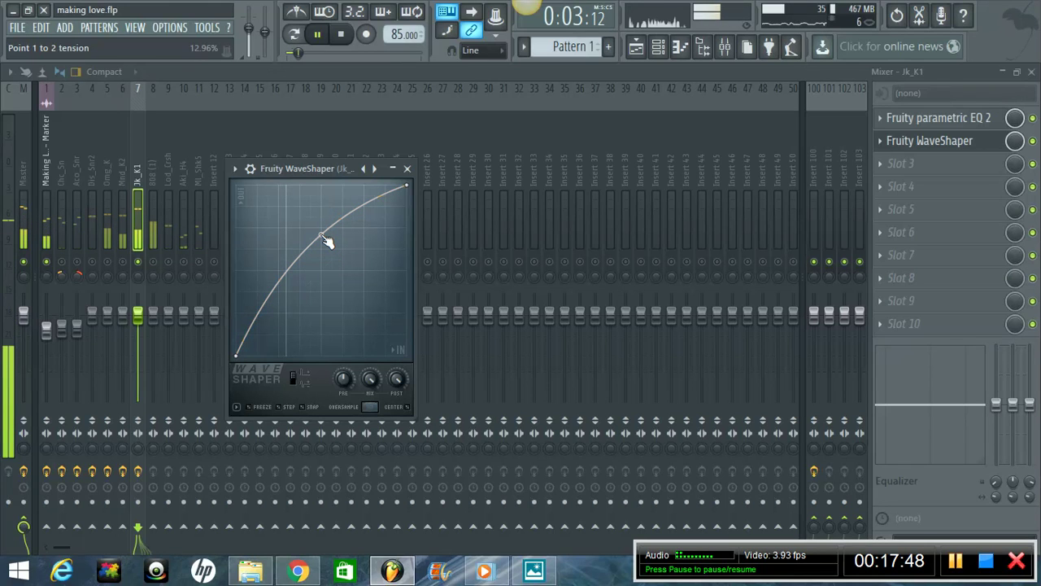
{"action": "left_click", "coordinate": [408, 169]}
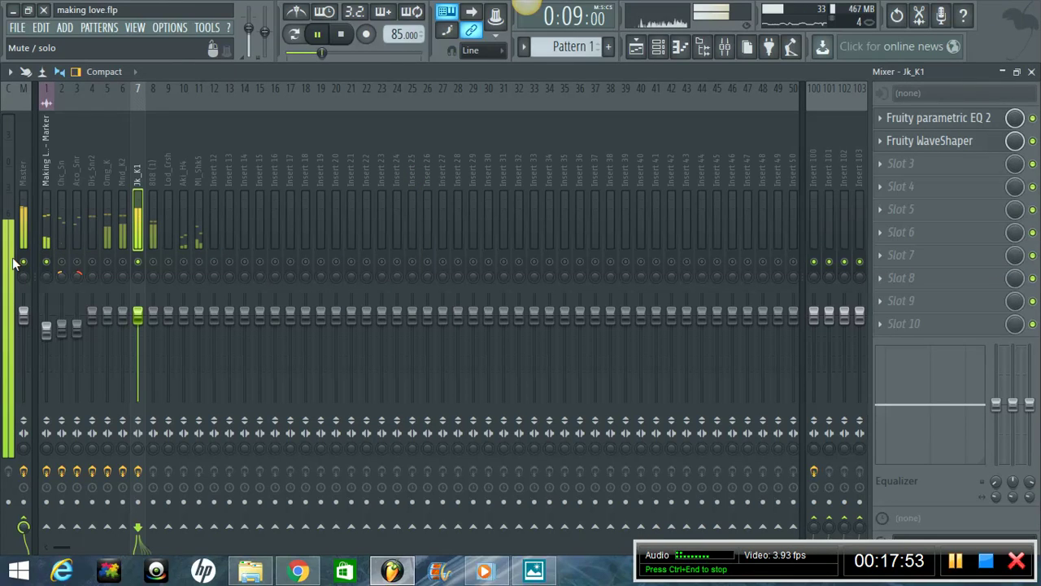
- Stop playback, check Jk_K1's peak level on the current-track meter, and restart playback with Jk_K1 selected
{"action": "key", "text": "space"}
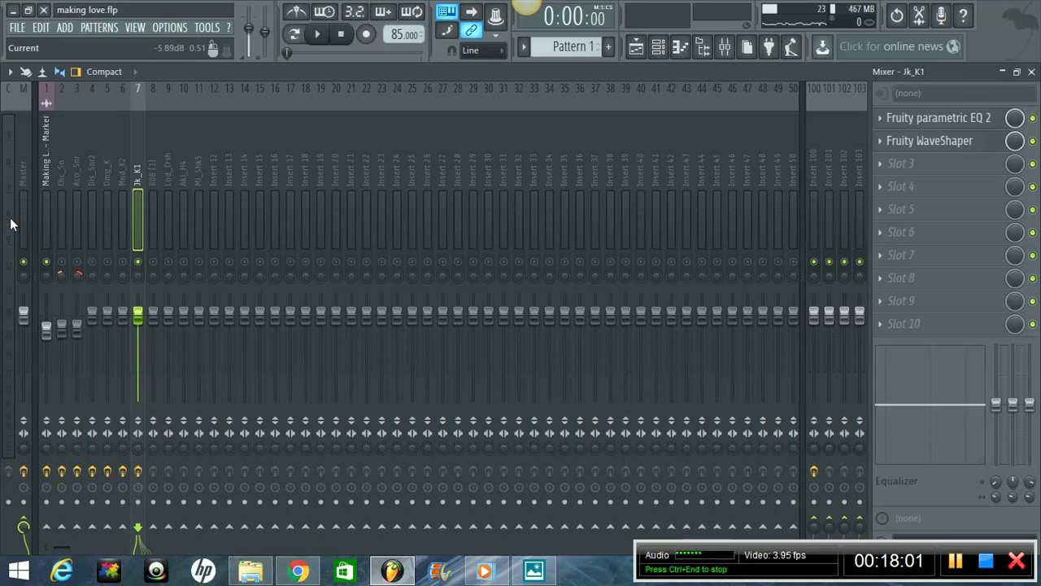
{"action": "left_click", "coordinate": [9, 222]}
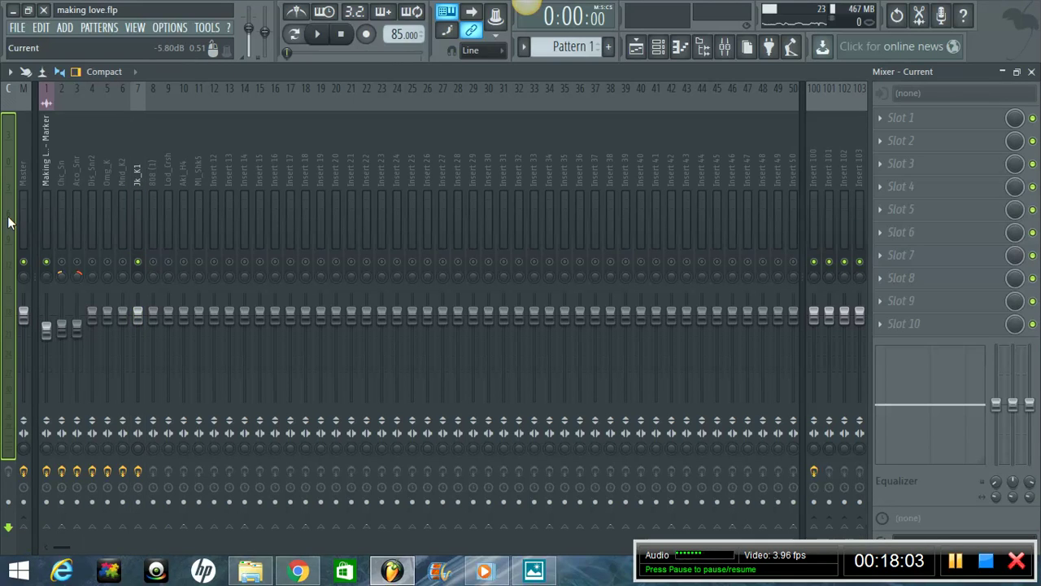
{"action": "left_click", "coordinate": [136, 177]}
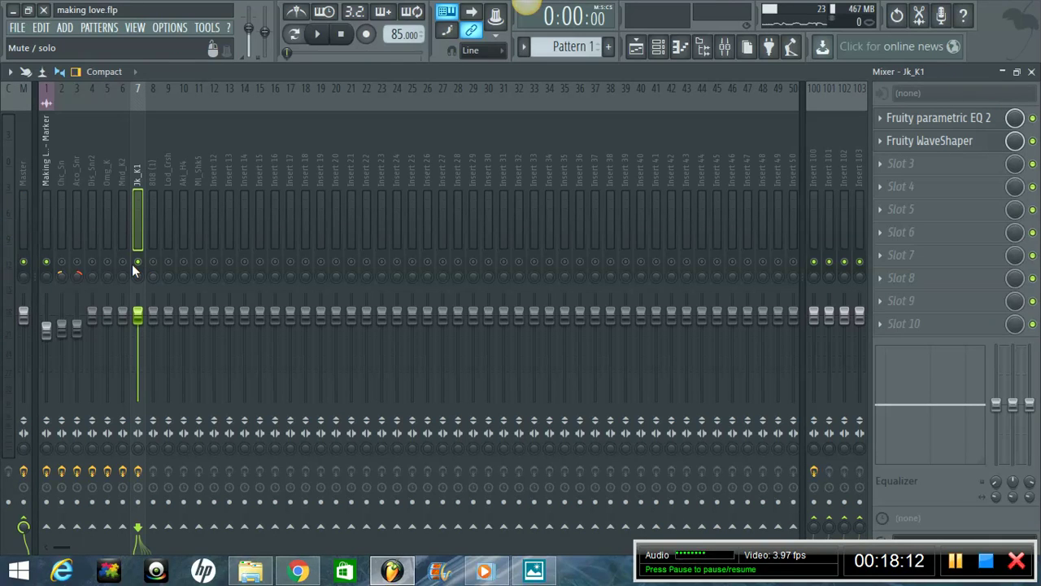
{"action": "key", "text": "space"}
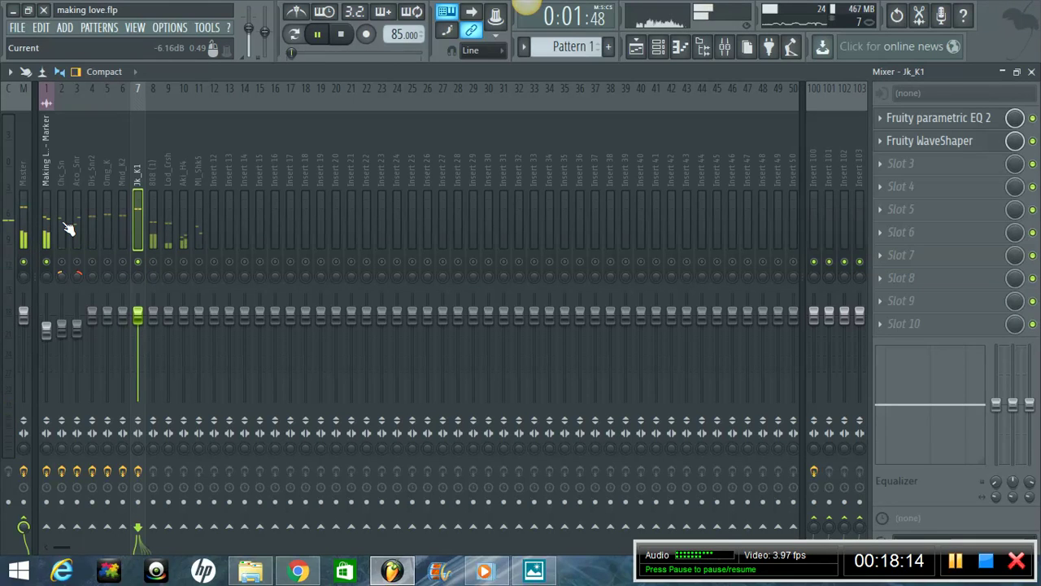
- Enable Mnd_K2 and Omg_K alongside Jk_K1 during playback and pan Omg_K 15% left
{"action": "left_click", "coordinate": [124, 187]}
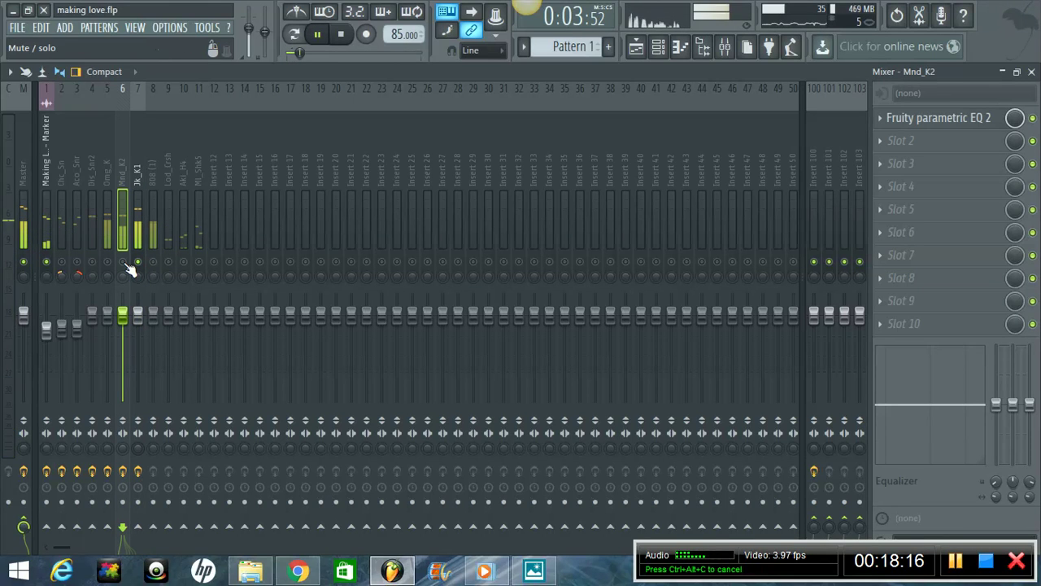
{"action": "left_click", "coordinate": [107, 262]}
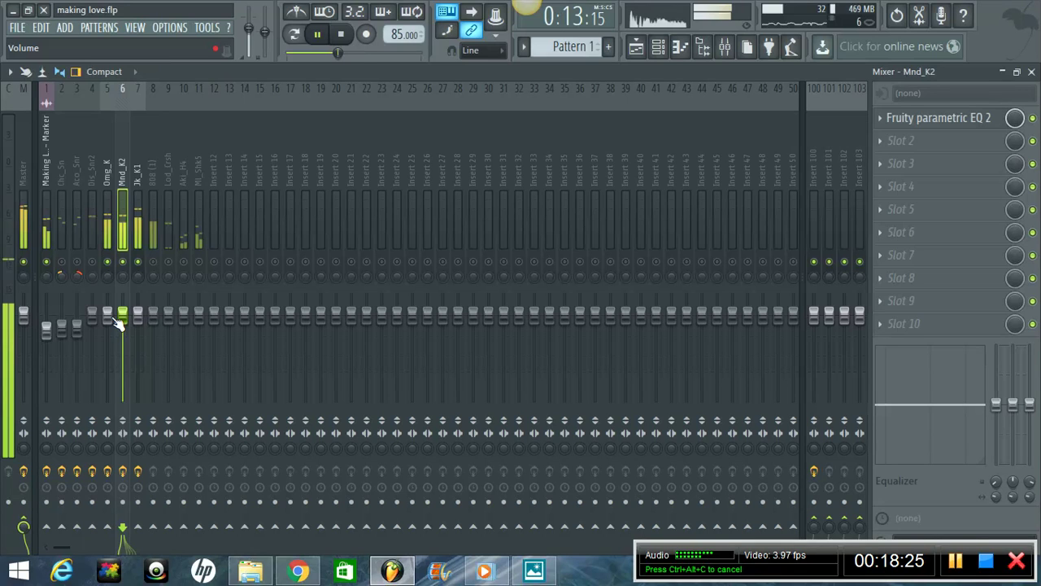
{"action": "left_click", "coordinate": [111, 305]}
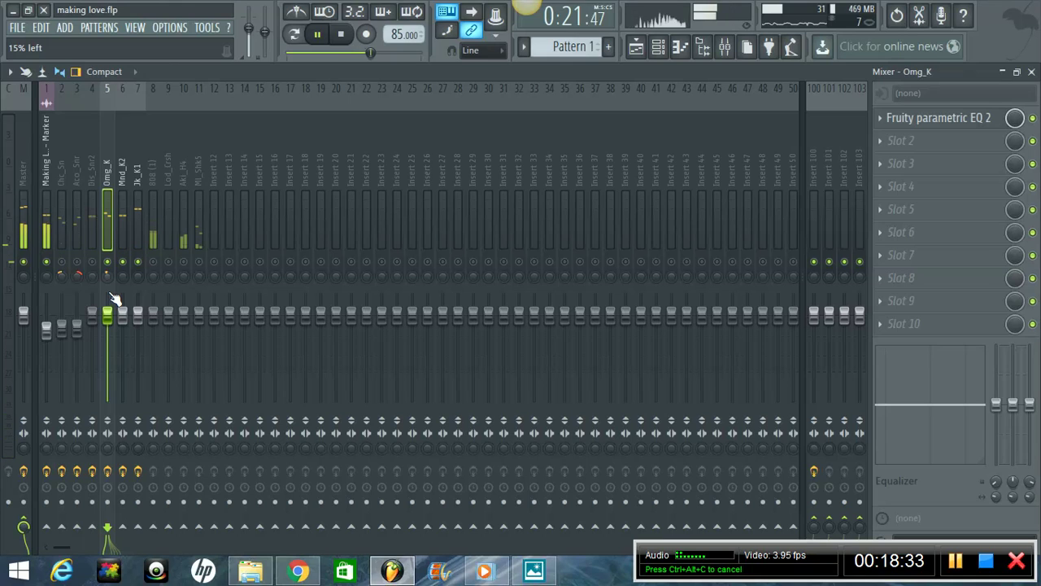
- During playback, pan Mnd_K2 to the right, opposite Omg_K
{"action": "left_click", "coordinate": [126, 273]}
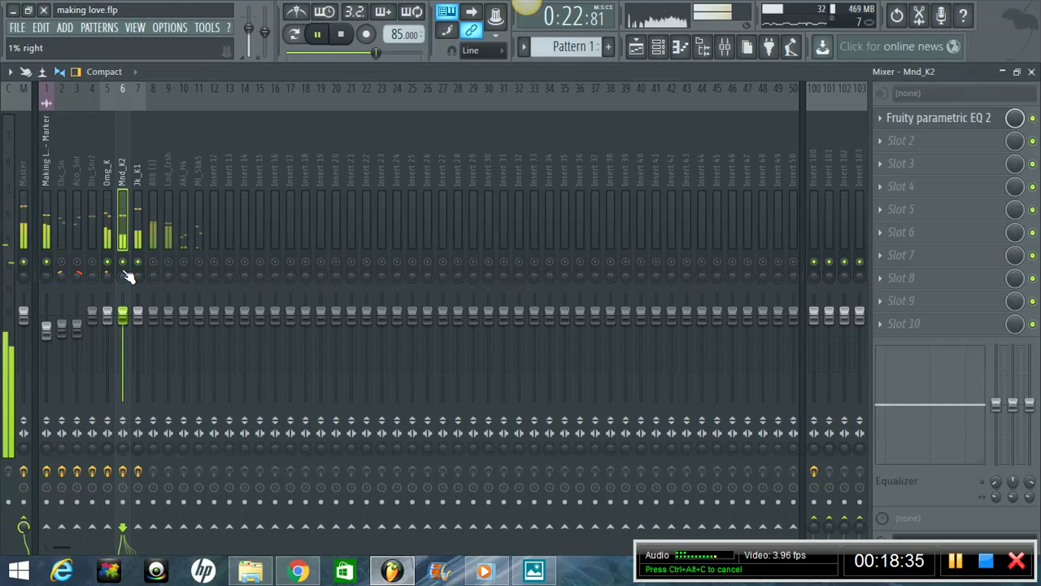
{"action": "left_click_drag", "start_coordinate": [127, 276], "coordinate": [127, 261]}
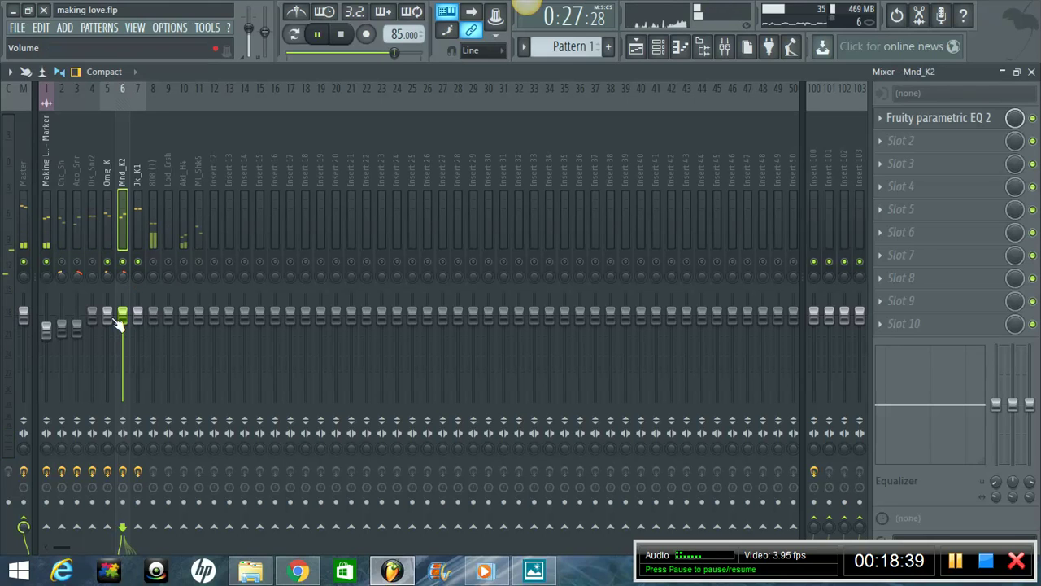
- Lower the Omg_K and Mnd_K2 faders to about 80% (-4.8 dB) and trim Jk_K1 to about 96% (-0.8 dB)
{"action": "left_click_drag", "start_coordinate": [107, 313], "coordinate": [123, 356]}
{"action": "left_click", "coordinate": [122, 316]}
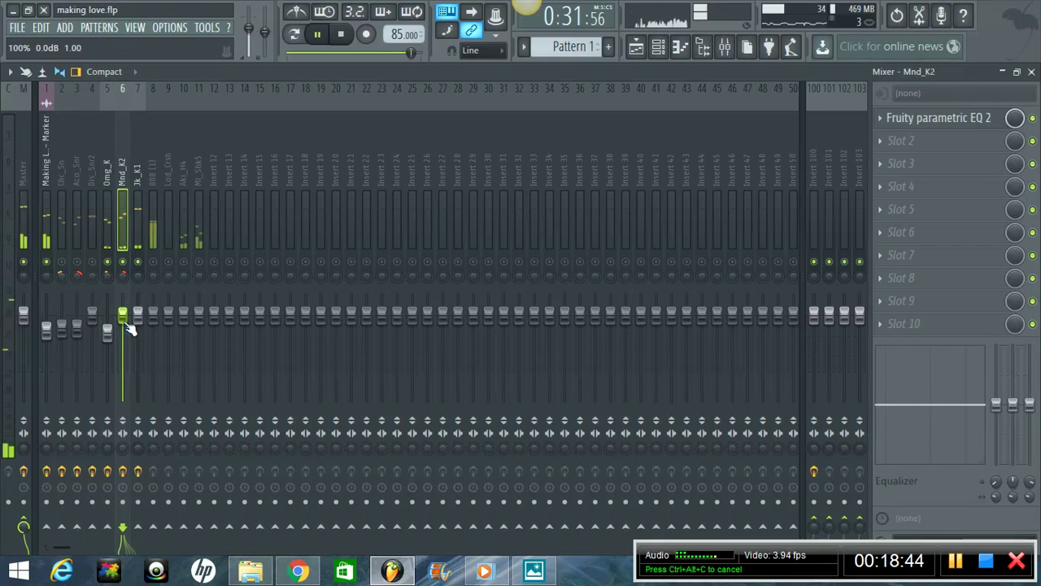
{"action": "left_click_drag", "start_coordinate": [126, 319], "coordinate": [132, 367]}
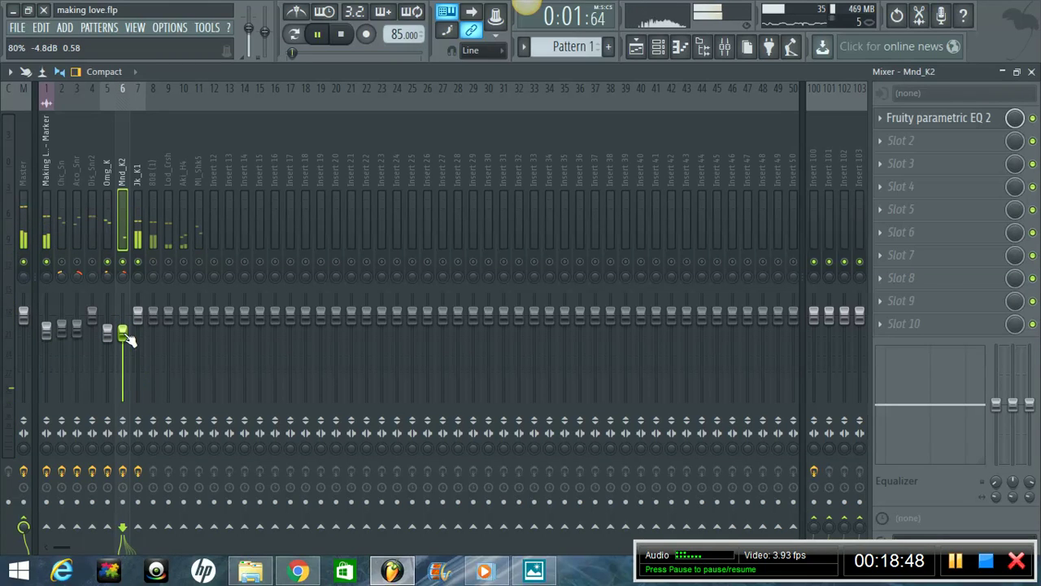
{"action": "left_click", "coordinate": [140, 319]}
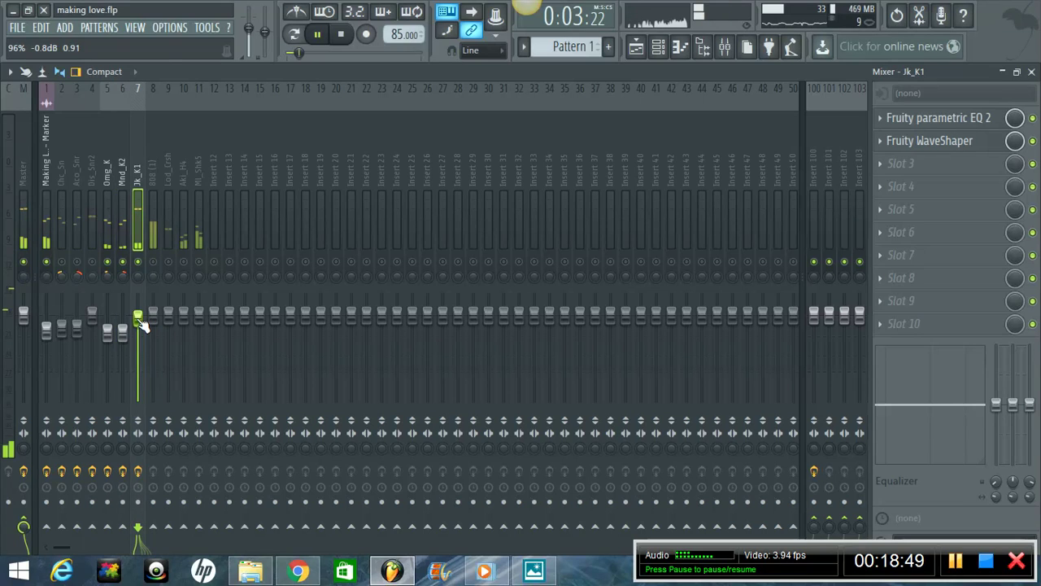
{"action": "scroll", "coordinate": [140, 322], "scroll_direction": "up", "scroll_amount": 1}
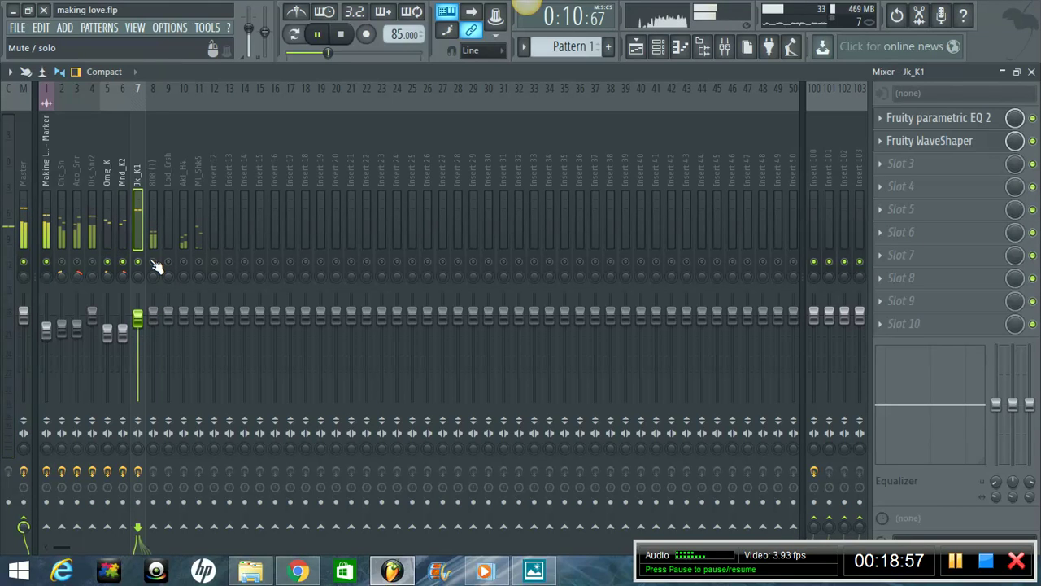
- Enable the 808 (1) track and mute Jk_K1, Mnd_K2 and Omg_K so the 808 plays with only the sample
{"action": "left_click", "coordinate": [155, 268]}
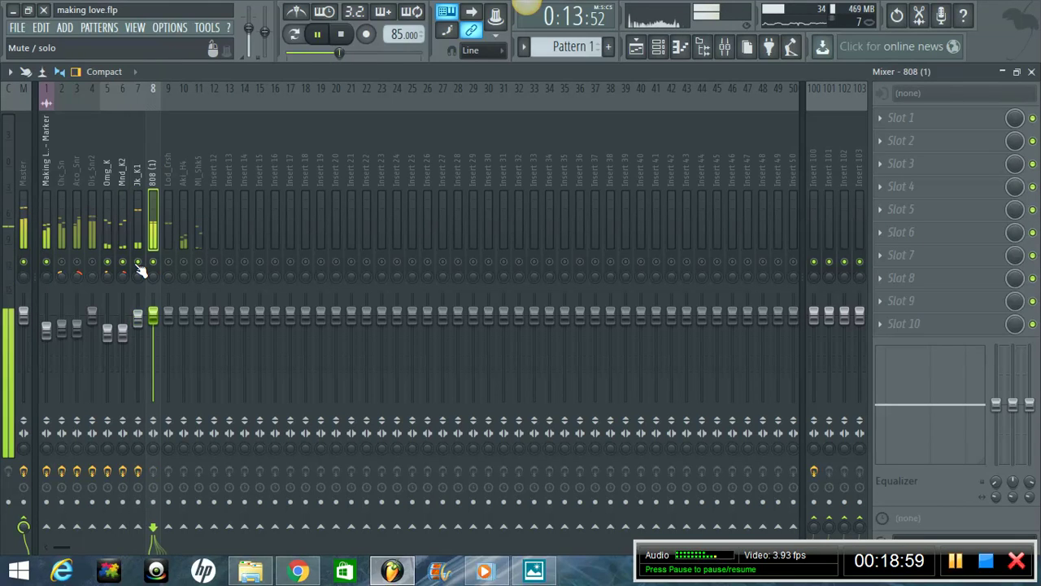
{"action": "left_click", "coordinate": [138, 262]}
{"action": "left_click", "coordinate": [122, 261]}
{"action": "left_click", "coordinate": [107, 261]}
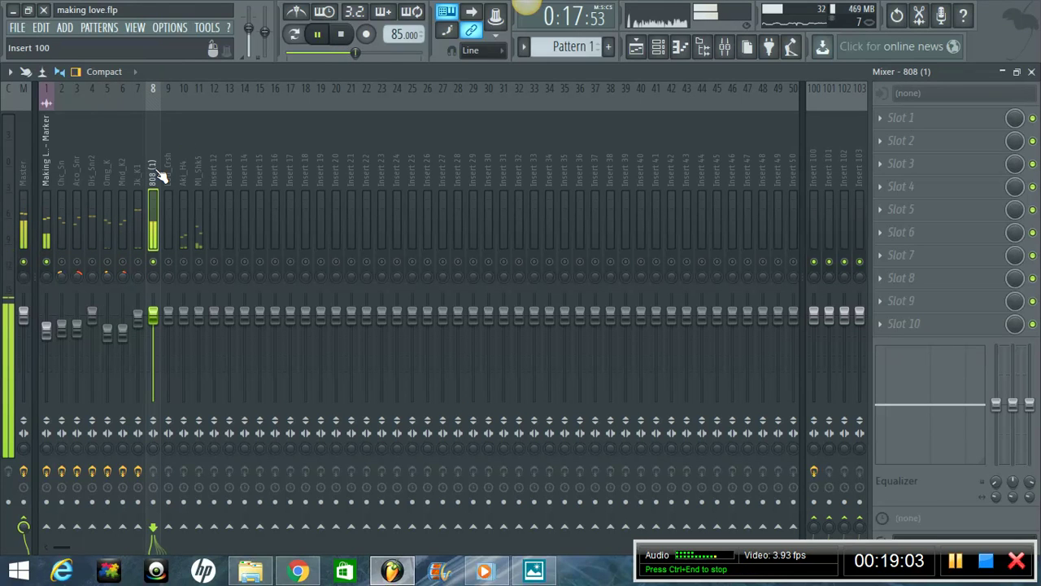
- Load Fruity Parametric EQ 2 in the 808's first effect slot, set band 1 to a steep high pass at 25 Hz, and stop playback
{"action": "left_click", "coordinate": [895, 118]}
{"action": "left_click", "coordinate": [965, 32]}
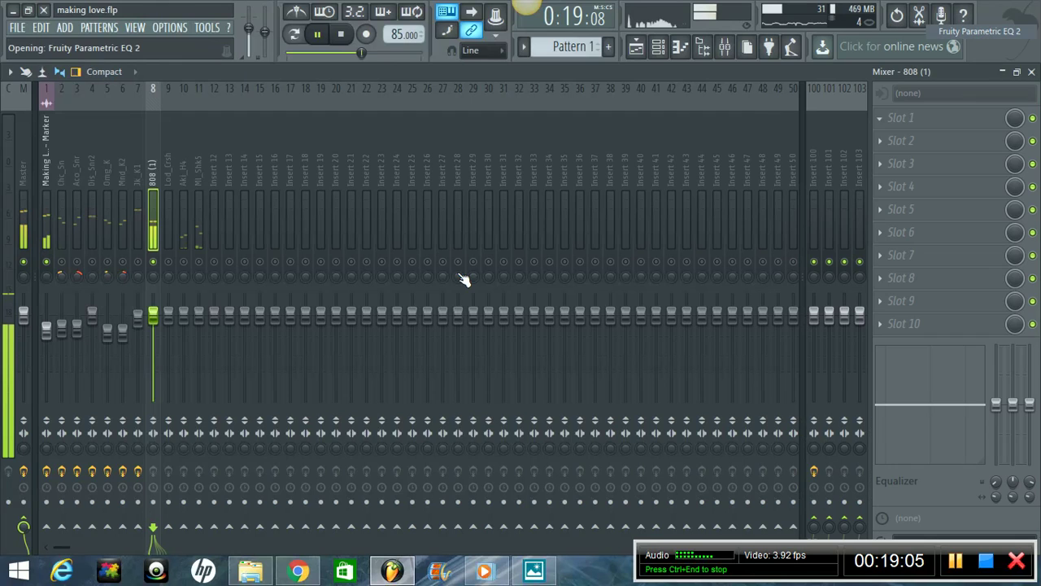
{"action": "left_click", "coordinate": [487, 305]}
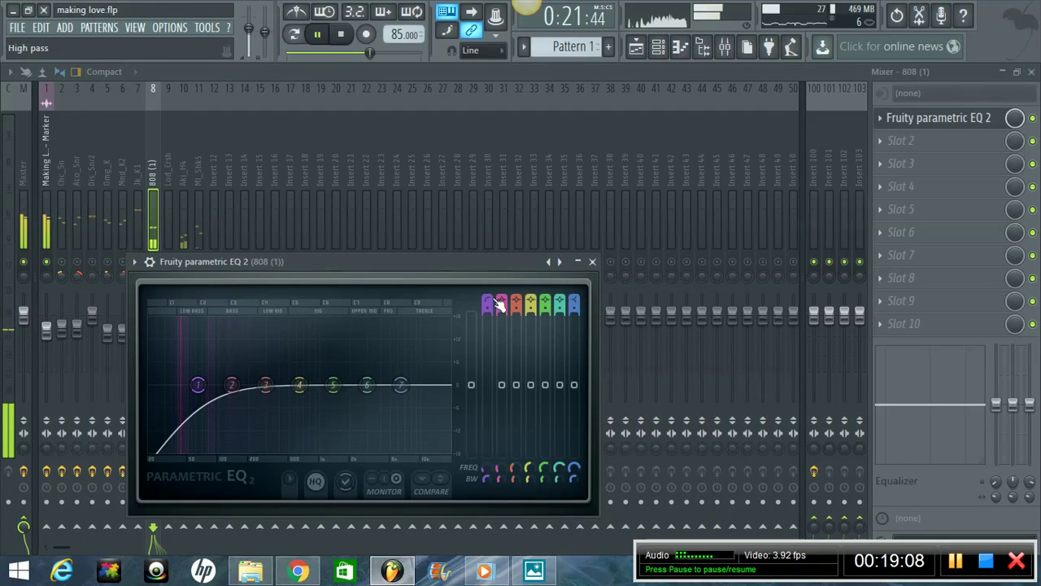
{"action": "left_click_drag", "start_coordinate": [491, 310], "coordinate": [491, 285]}
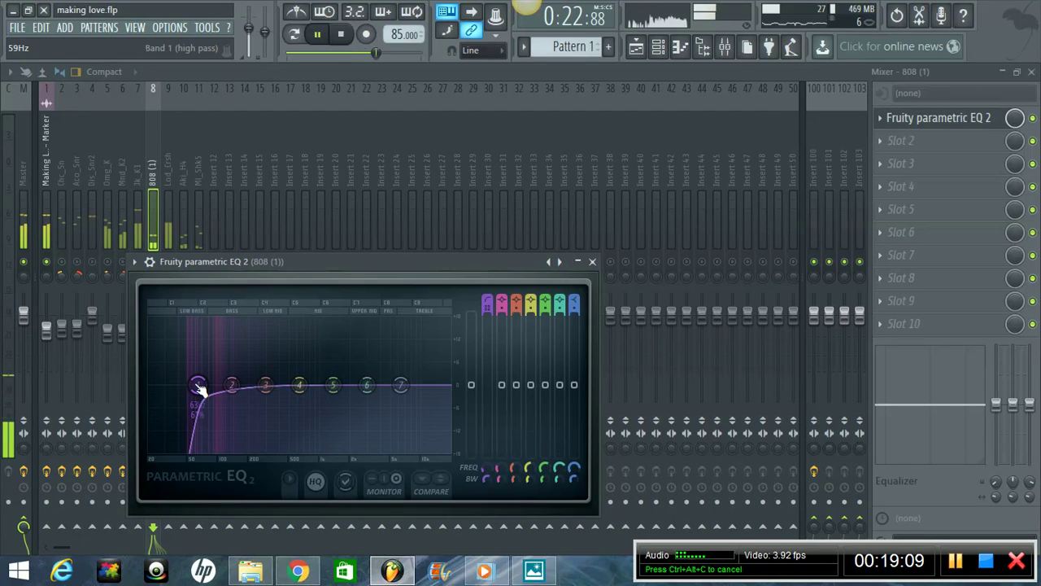
{"action": "left_click_drag", "start_coordinate": [200, 389], "coordinate": [163, 389]}
{"action": "key", "text": "space"}
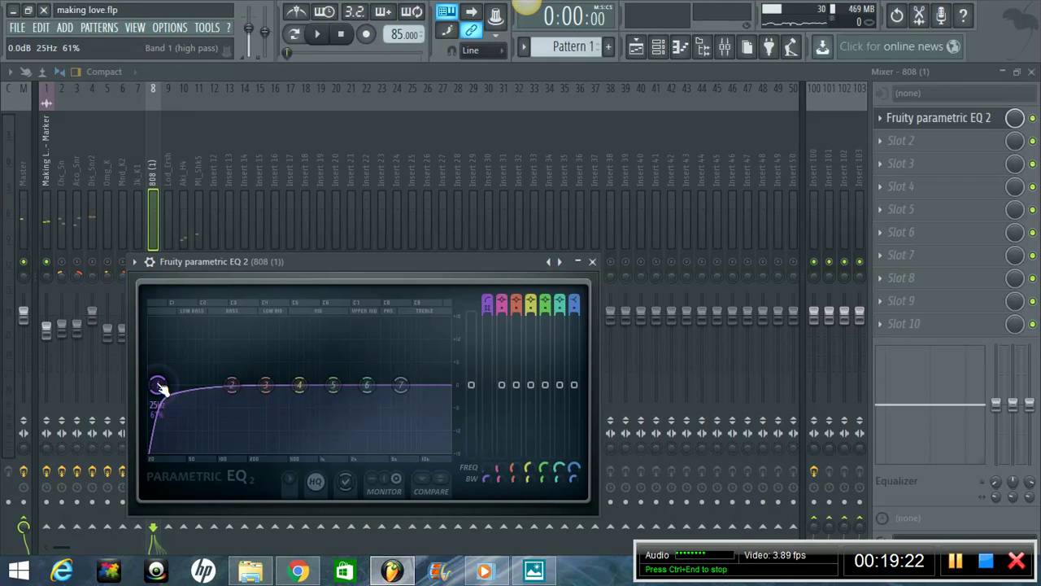
- Look over the pattern and sample clips in the playlist, return to the mixer and reopen the 808's equalizer
{"action": "left_click", "coordinate": [637, 47]}
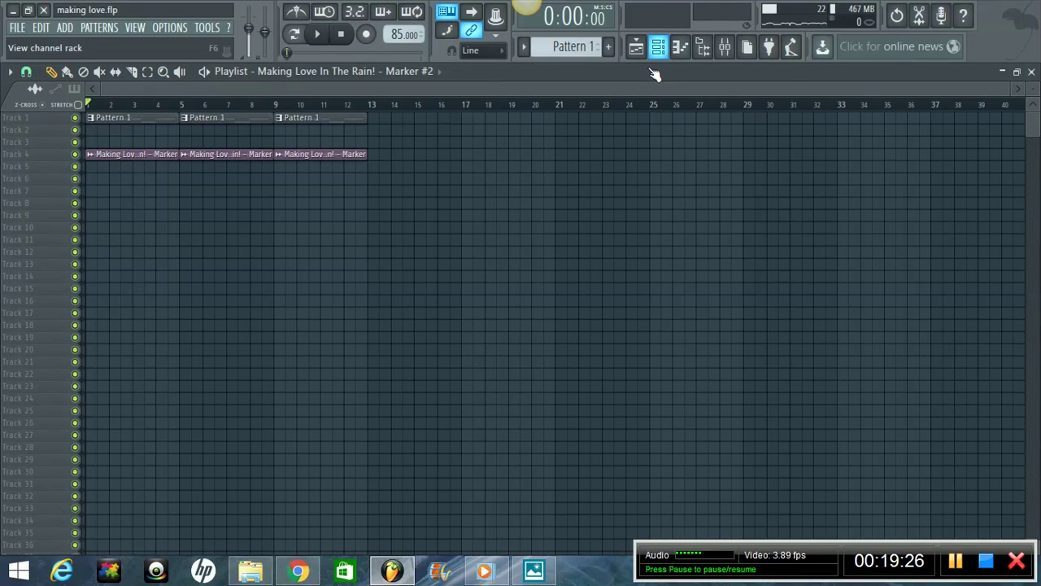
{"action": "scroll", "coordinate": [626, 108], "scroll_direction": "up", "scroll_amount": 1}
{"action": "scroll", "coordinate": [625, 108], "scroll_direction": "up", "scroll_amount": 3}
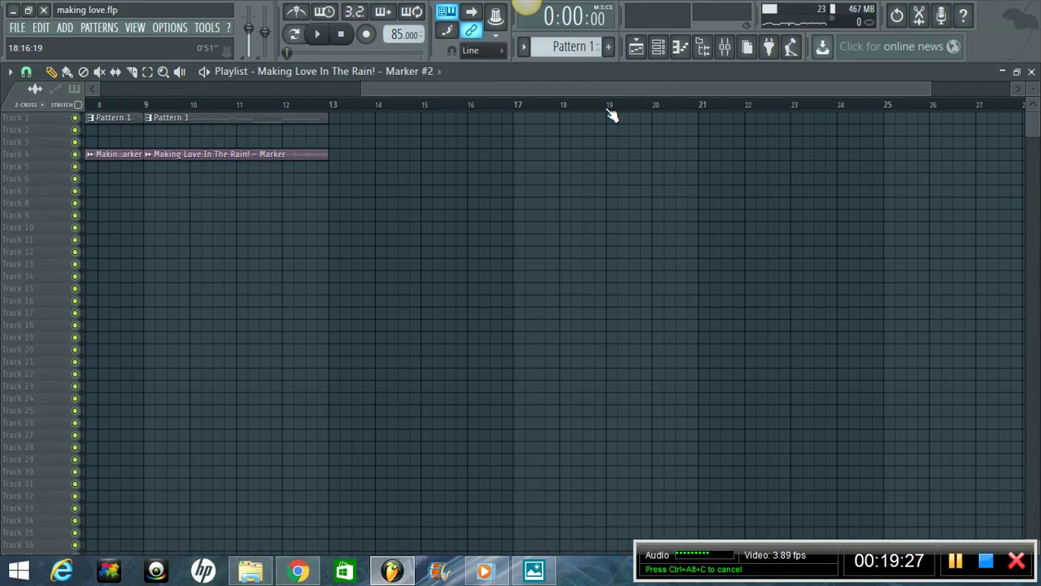
{"action": "left_click_drag", "start_coordinate": [486, 91], "coordinate": [122, 90]}
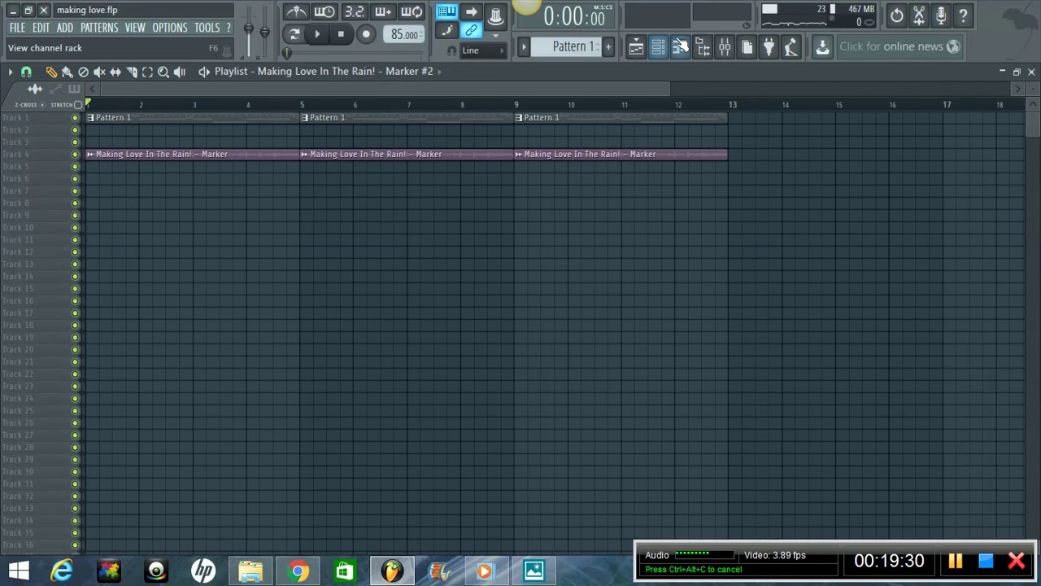
{"action": "left_click", "coordinate": [658, 47]}
{"action": "left_click", "coordinate": [727, 47]}
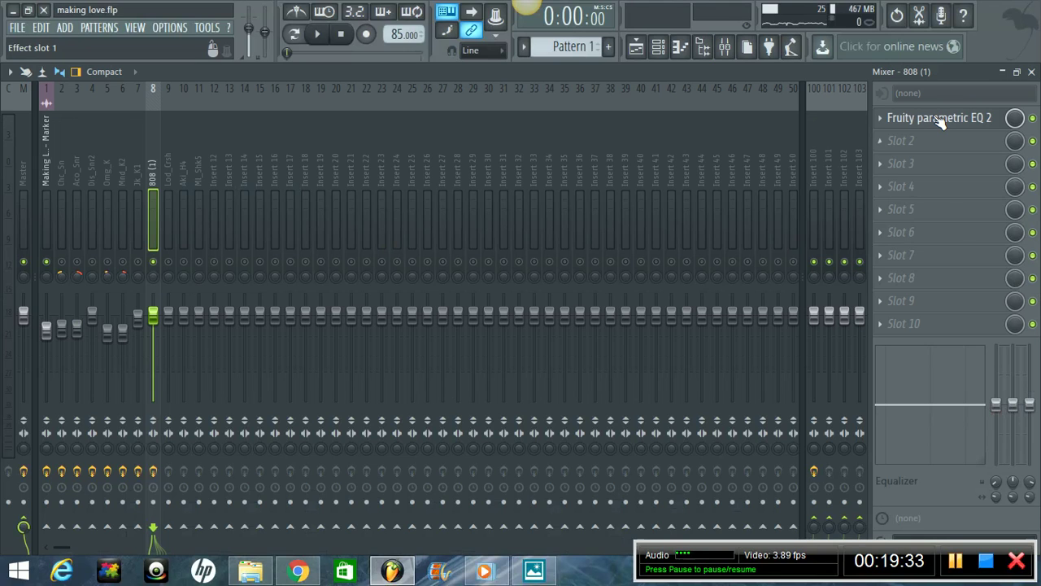
{"action": "left_click", "coordinate": [940, 120]}
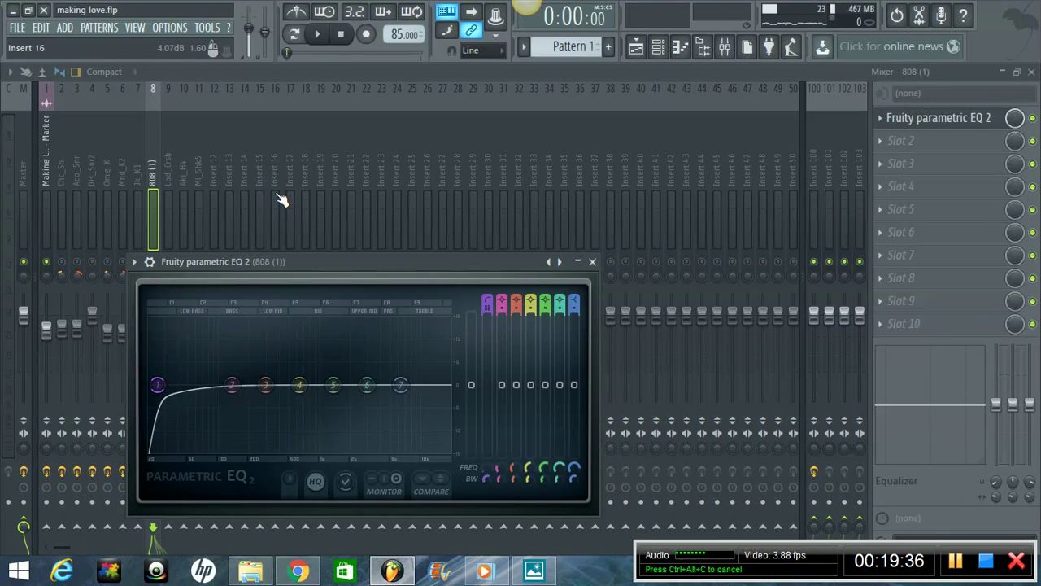
- During playback, lower the 808's band 1 high pass to 21 Hz and, stopping playback, move peaking band 2 to 33 Hz
{"action": "key", "text": "space"}
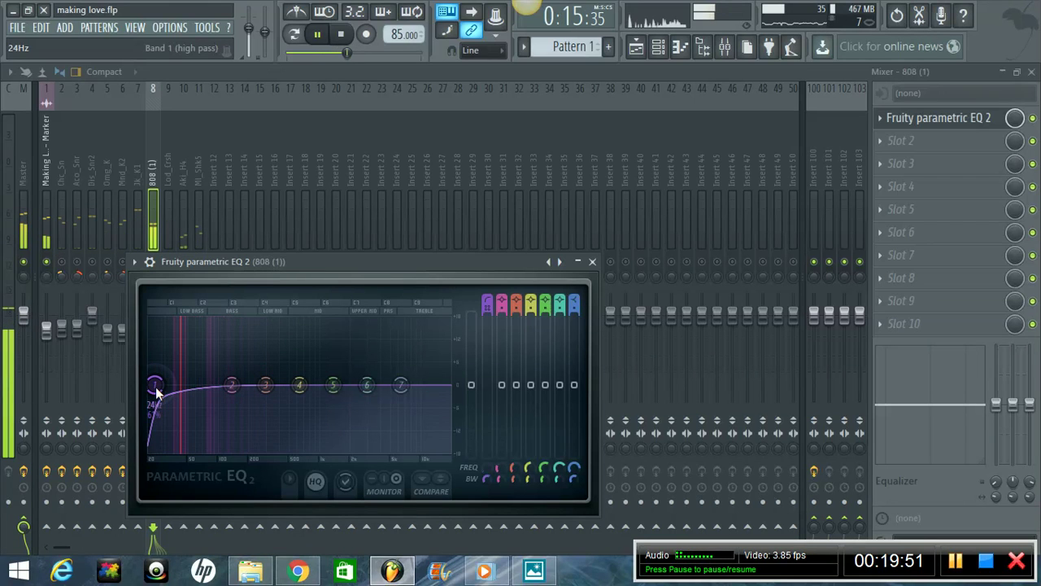
{"action": "left_click_drag", "start_coordinate": [156, 393], "coordinate": [153, 393]}
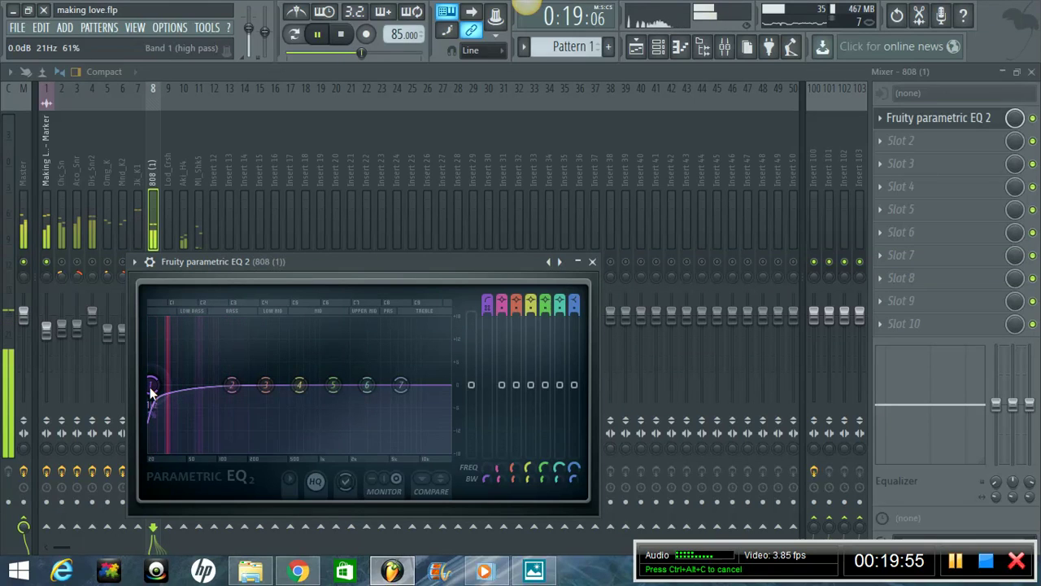
{"action": "left_click_drag", "start_coordinate": [228, 384], "coordinate": [172, 383]}
{"action": "key", "text": "space"}
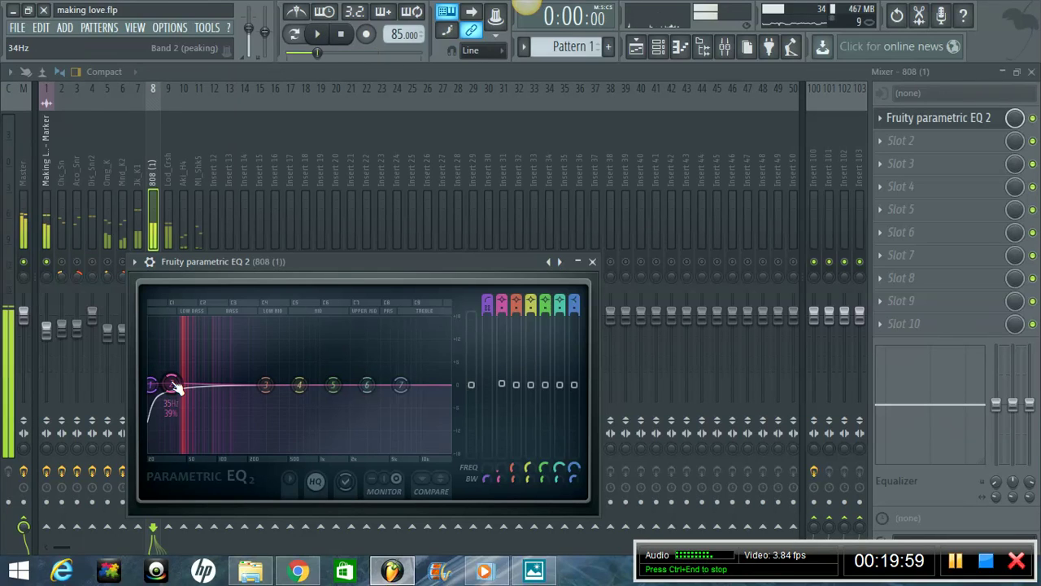
{"action": "left_click_drag", "start_coordinate": [175, 389], "coordinate": [171, 383]}
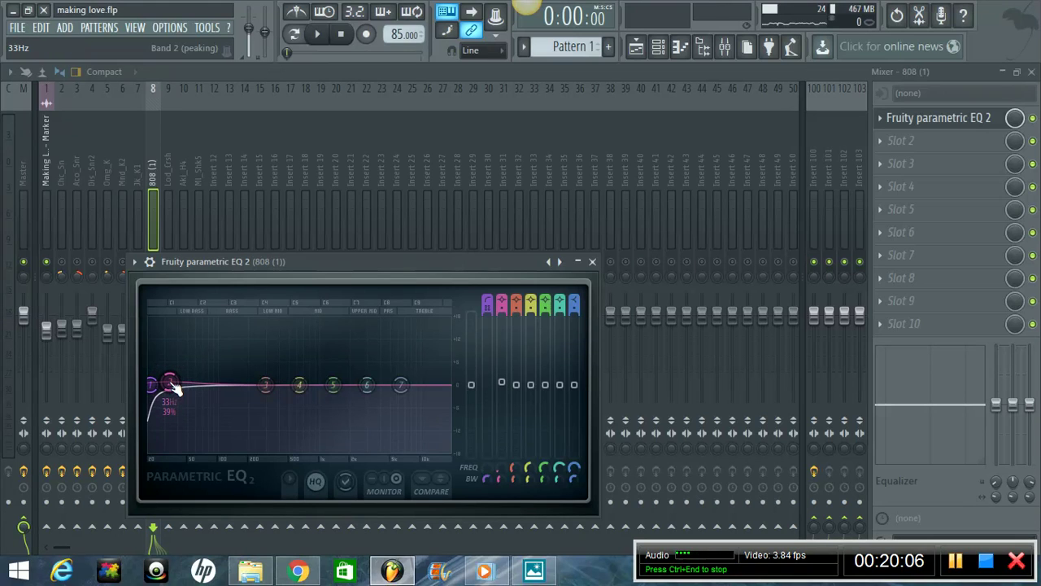
- Give band 2 a steeper slope, widen it to 49%, and fine-tune its boost during playback to slightly over 3 dB just below 38 Hz
{"action": "left_click", "coordinate": [504, 310]}
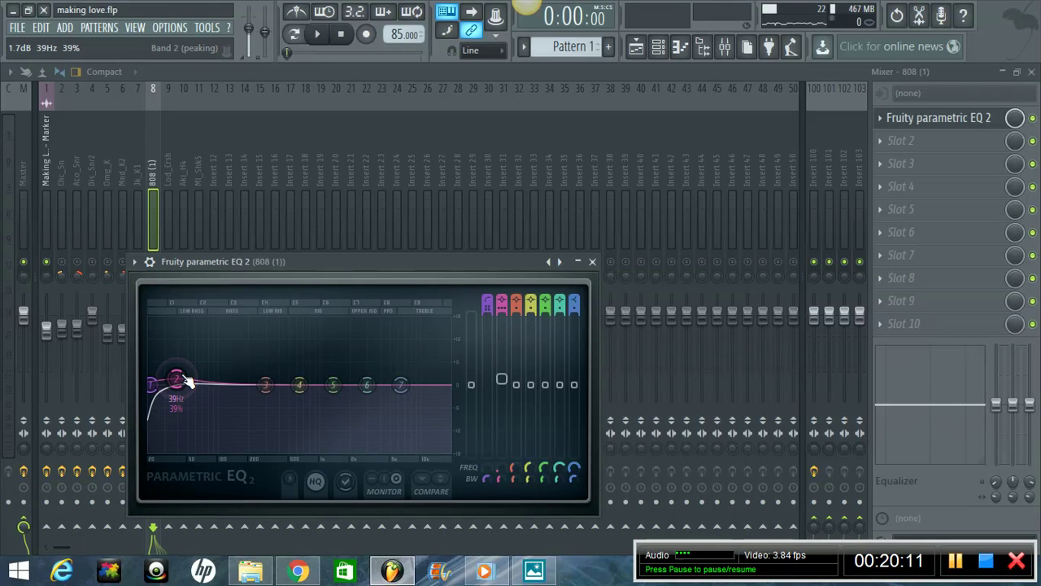
{"action": "left_click_drag", "start_coordinate": [169, 381], "coordinate": [183, 375]}
{"action": "scroll", "coordinate": [181, 376], "scroll_direction": "up", "scroll_amount": 3}
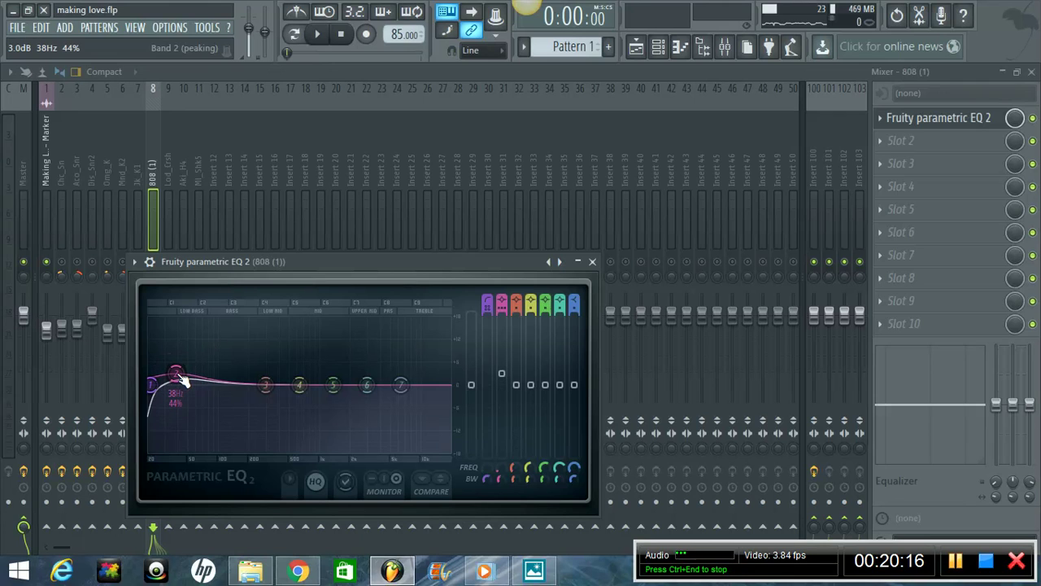
{"action": "key", "text": "space"}
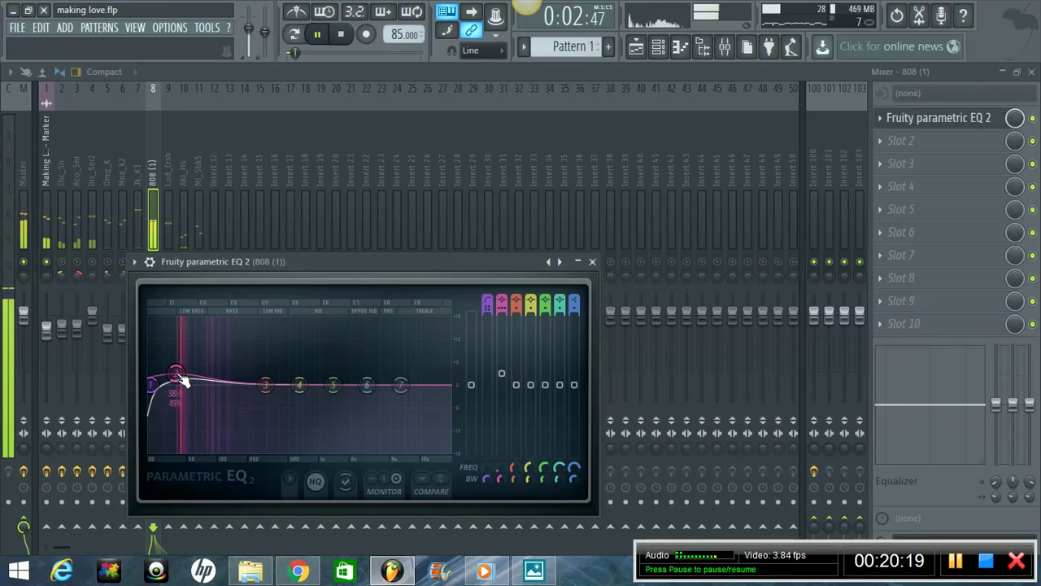
{"action": "left_click_drag", "start_coordinate": [182, 379], "coordinate": [174, 378]}
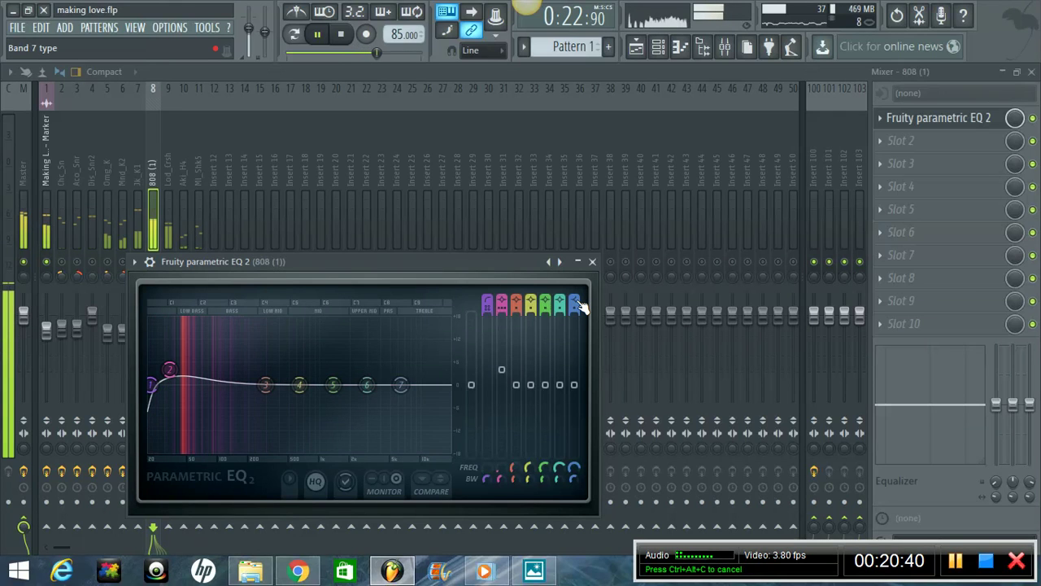
- Change the 808's band 7 to a low pass with a steep slope and stop playback
{"action": "scroll", "coordinate": [580, 306], "scroll_direction": "down", "scroll_amount": 5}
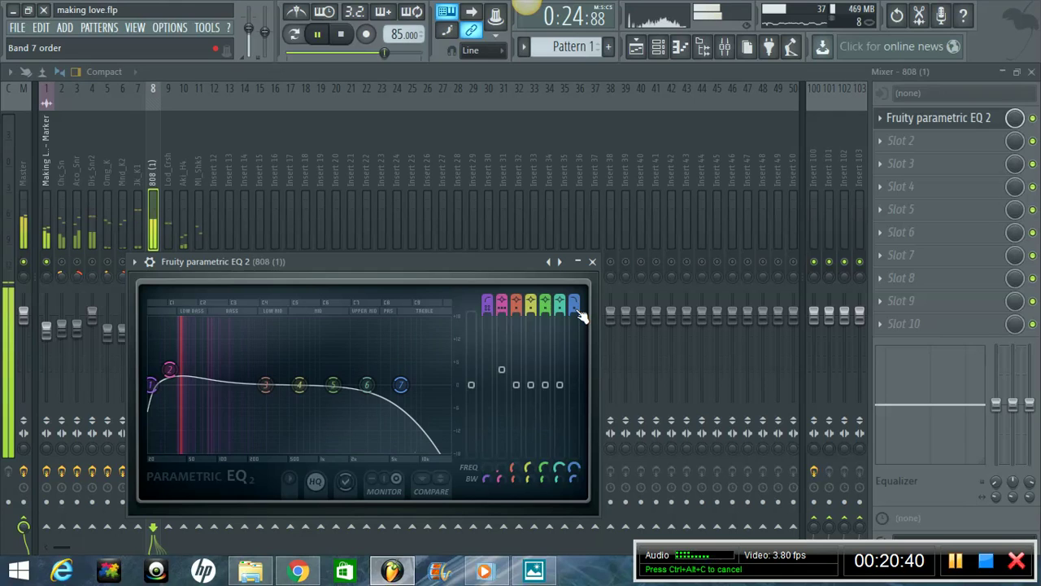
{"action": "scroll", "coordinate": [579, 312], "scroll_direction": "up", "scroll_amount": 3}
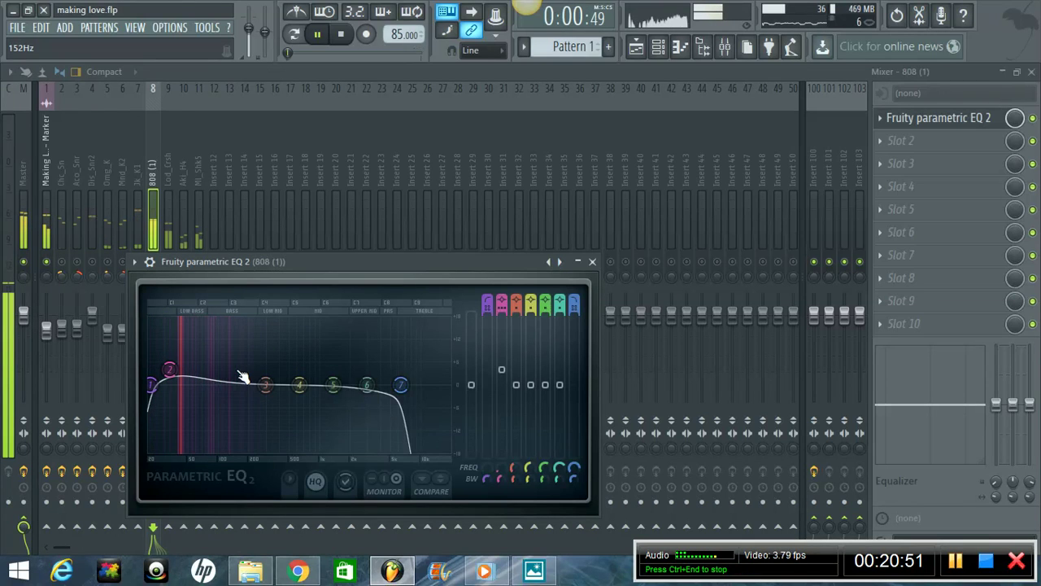
{"action": "key", "text": "space"}
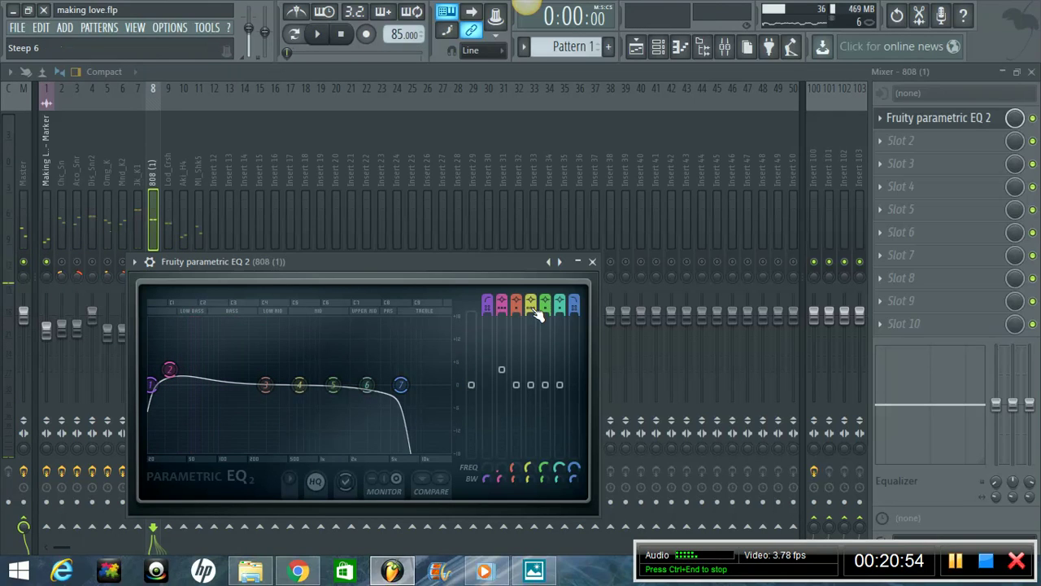
- Boost the 808's band 4 with a steep slope at about 224 Hz and pull band 3 down into a cut just below 99 Hz
{"action": "left_click_drag", "start_coordinate": [300, 384], "coordinate": [243, 349]}
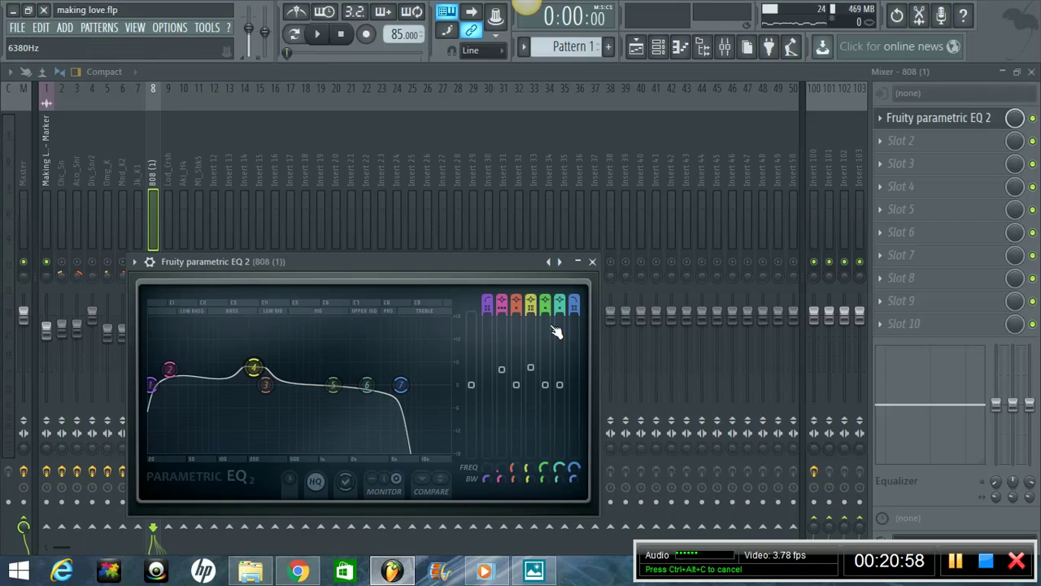
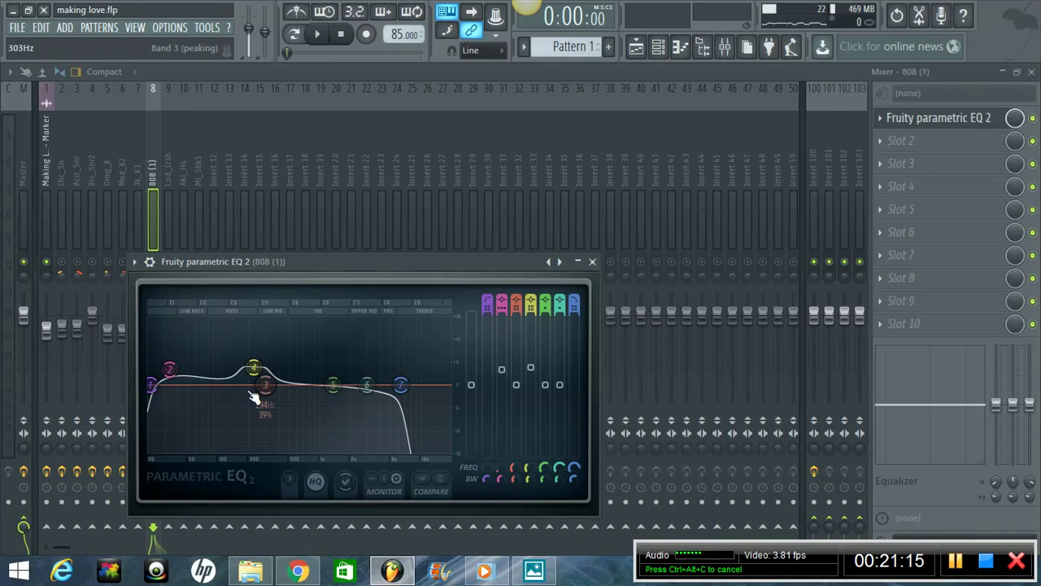
{"action": "left_click_drag", "start_coordinate": [261, 387], "coordinate": [206, 392]}
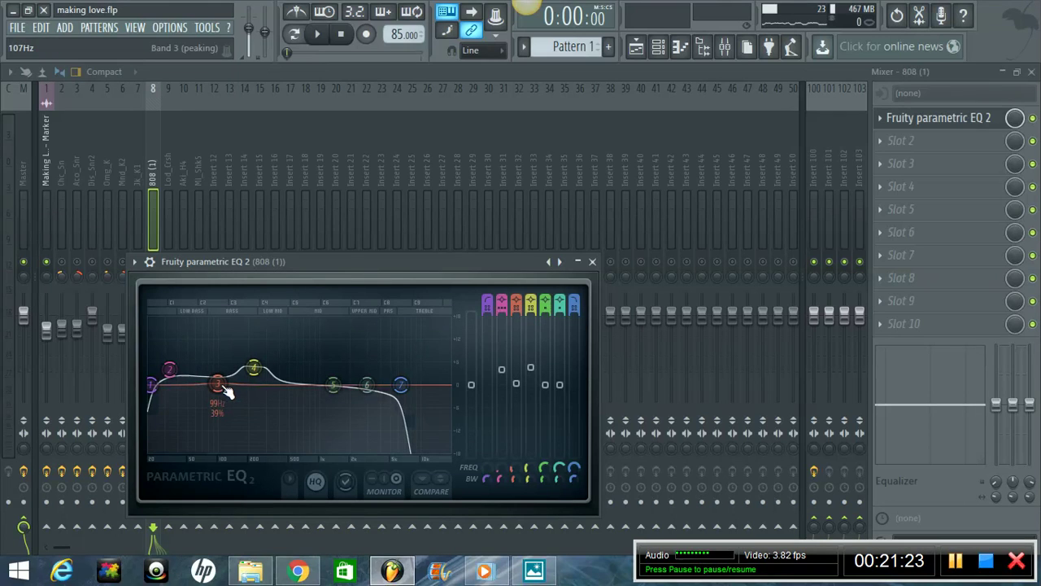
{"action": "left_click_drag", "start_coordinate": [222, 387], "coordinate": [214, 432]}
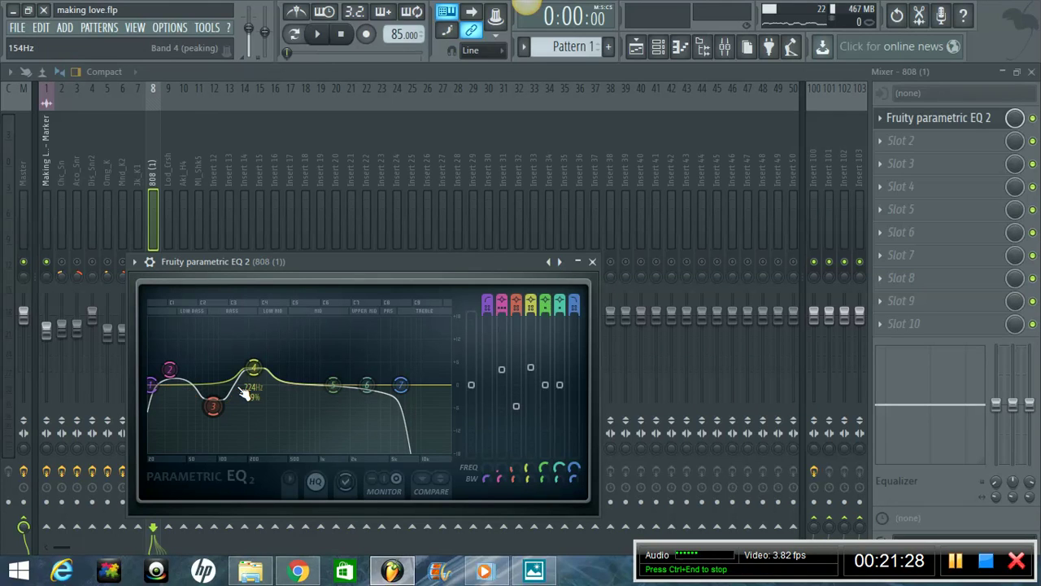
- During playback, narrow band 3 to 24%, deepen its cut past -9.1 dB near 86 Hz, and set band 4 to 3.0 dB at 156 Hz
{"action": "left_click_drag", "start_coordinate": [249, 377], "coordinate": [218, 459]}
{"action": "key", "text": "space"}
{"action": "scroll", "coordinate": [216, 427], "scroll_direction": "down", "scroll_amount": 3}
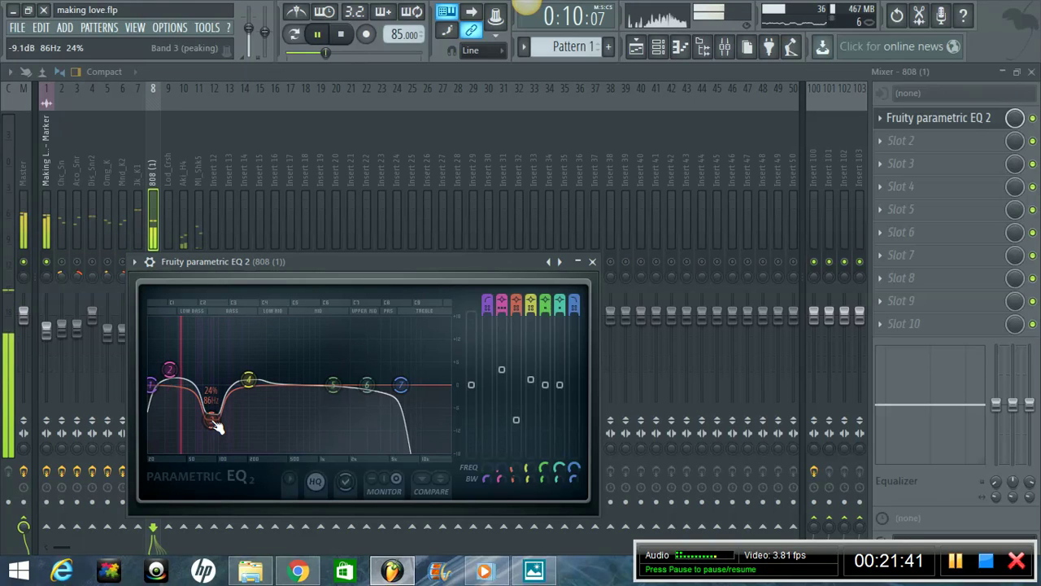
{"action": "left_click_drag", "start_coordinate": [216, 428], "coordinate": [215, 434]}
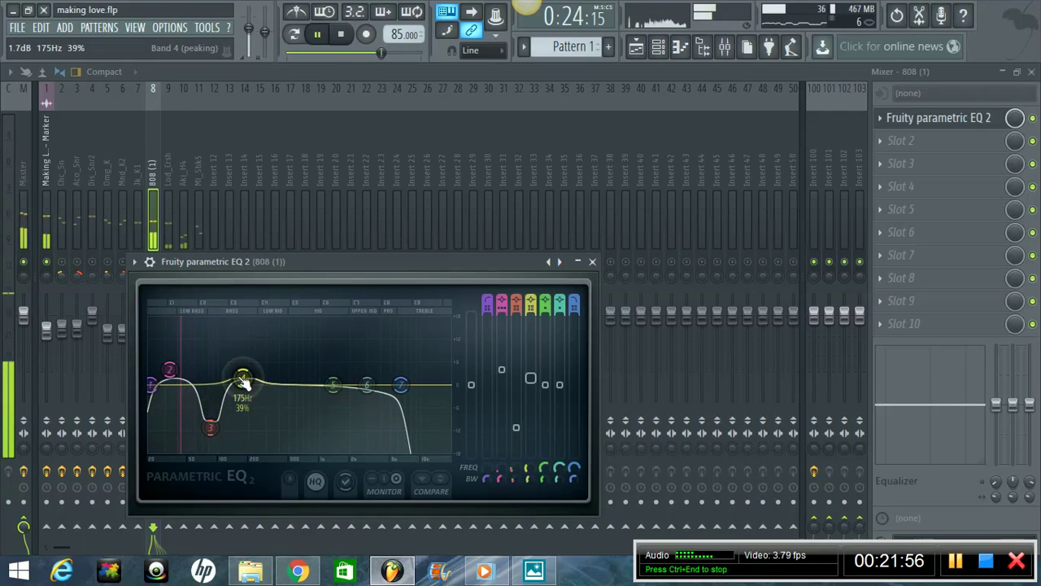
{"action": "left_click_drag", "start_coordinate": [244, 382], "coordinate": [239, 376]}
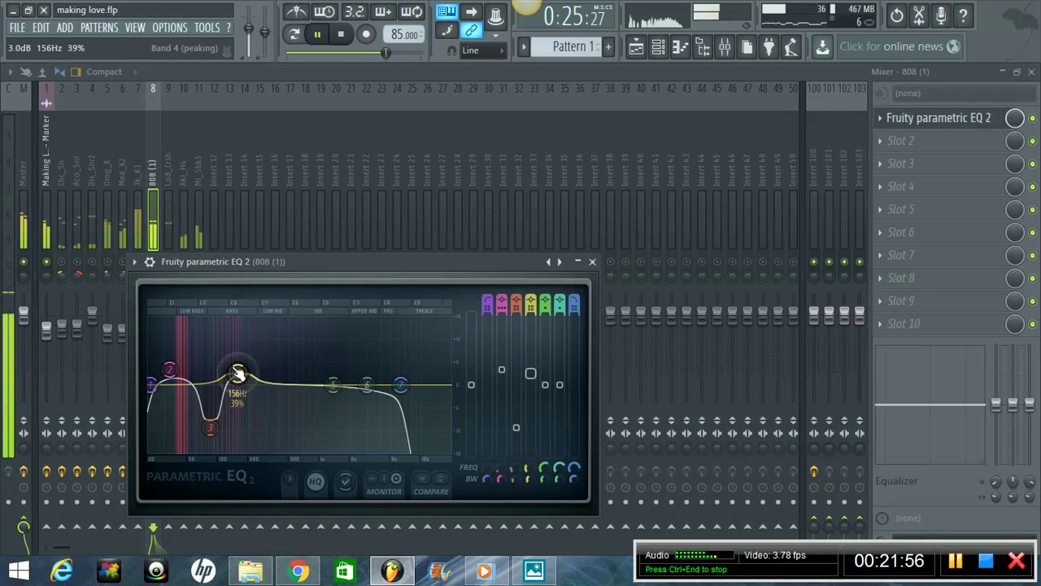
- Shift the 808's band 4 to about 205 Hz, narrow it to 19%, and lower band 7's low pass to about 547 Hz
{"action": "left_click_drag", "start_coordinate": [239, 375], "coordinate": [260, 374]}
{"action": "scroll", "coordinate": [250, 370], "scroll_direction": "down", "scroll_amount": 1}
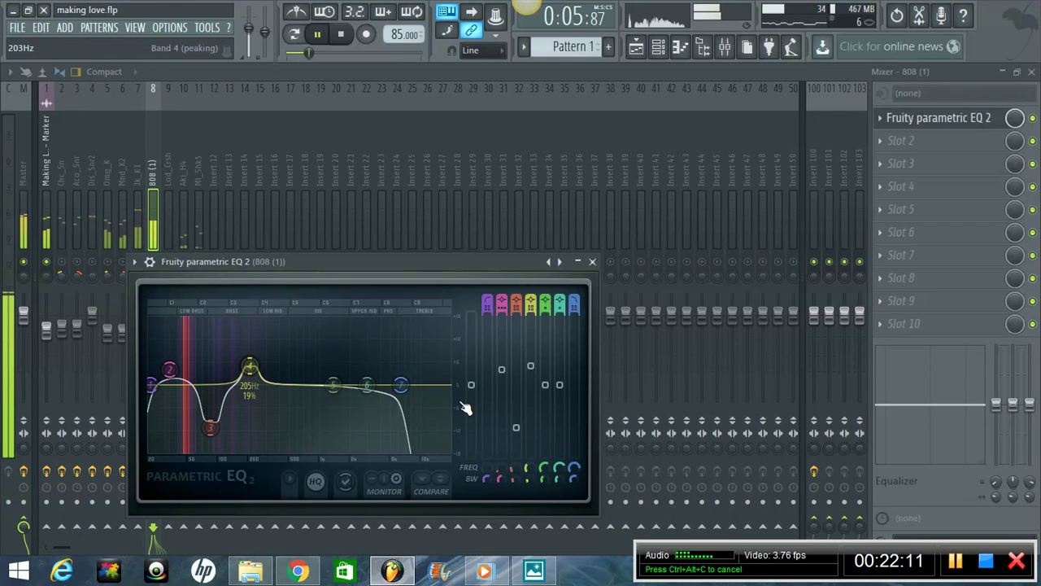
{"action": "left_click_drag", "start_coordinate": [401, 385], "coordinate": [262, 375]}
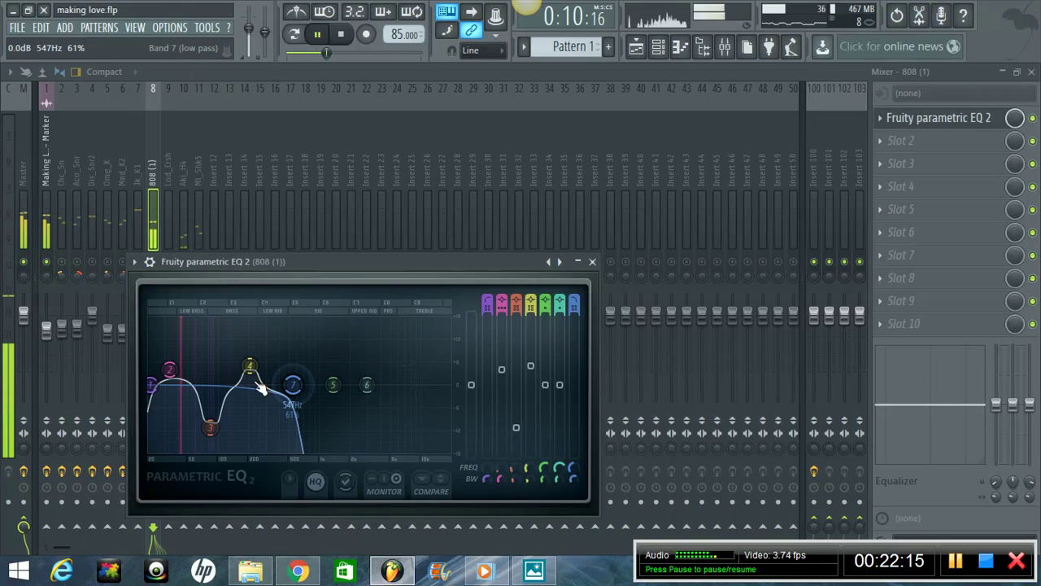
- Disable bands 5 and 6 of the 808's EQ and stop playback
{"action": "left_click", "coordinate": [547, 302]}
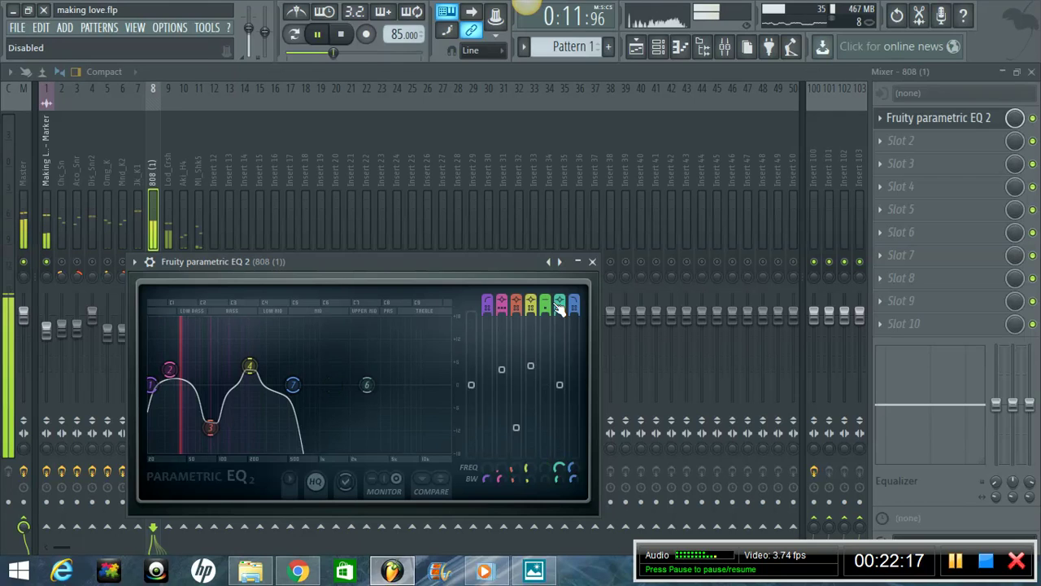
{"action": "left_click", "coordinate": [558, 305]}
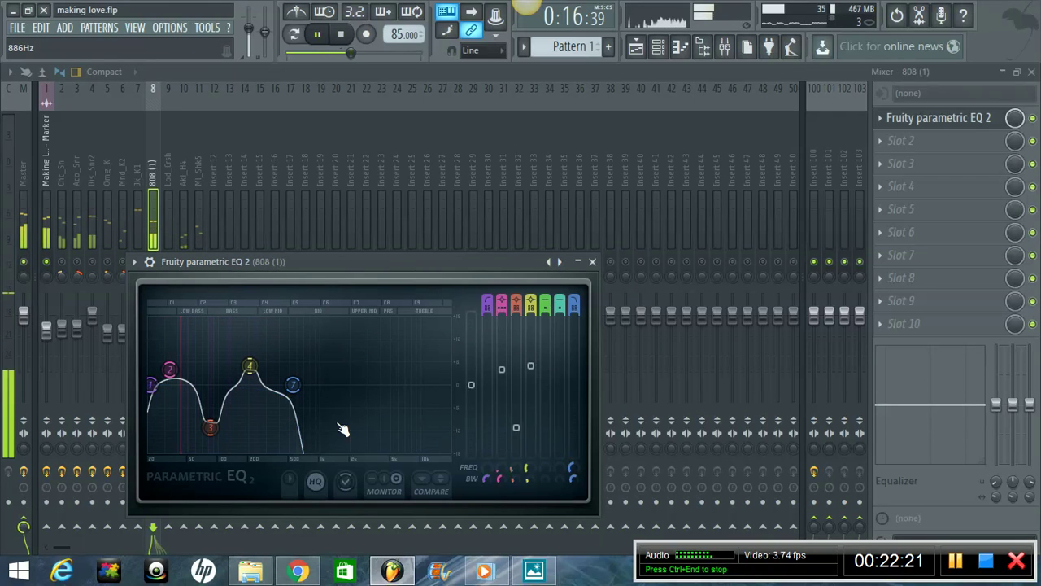
{"action": "key", "text": "space"}
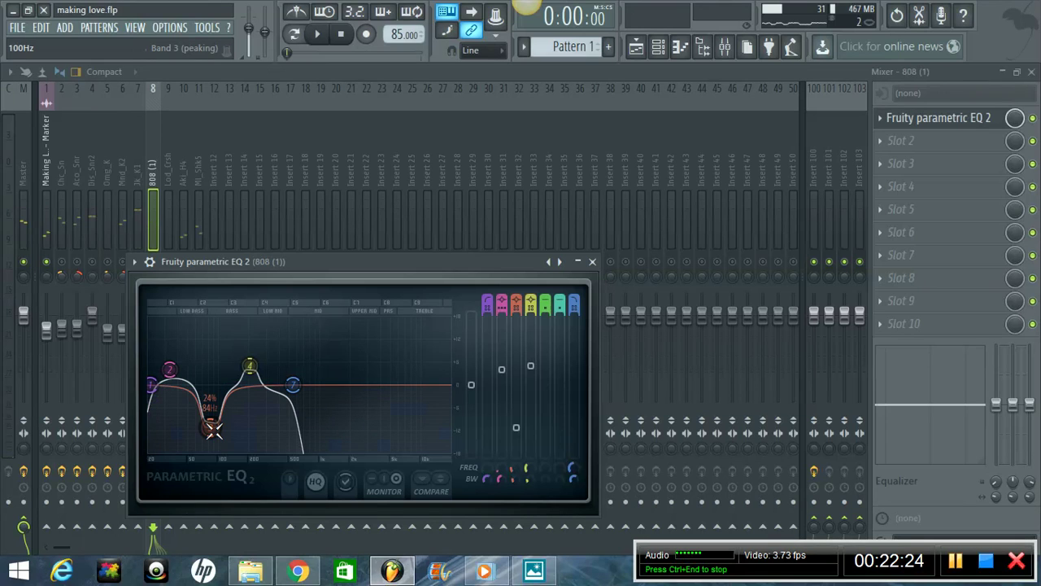
- Deepen the 808's band 3 cut slightly, nudge band 4 slightly above 205 Hz, restart playback, and close the EQ
{"action": "left_click_drag", "start_coordinate": [211, 429], "coordinate": [210, 429]}
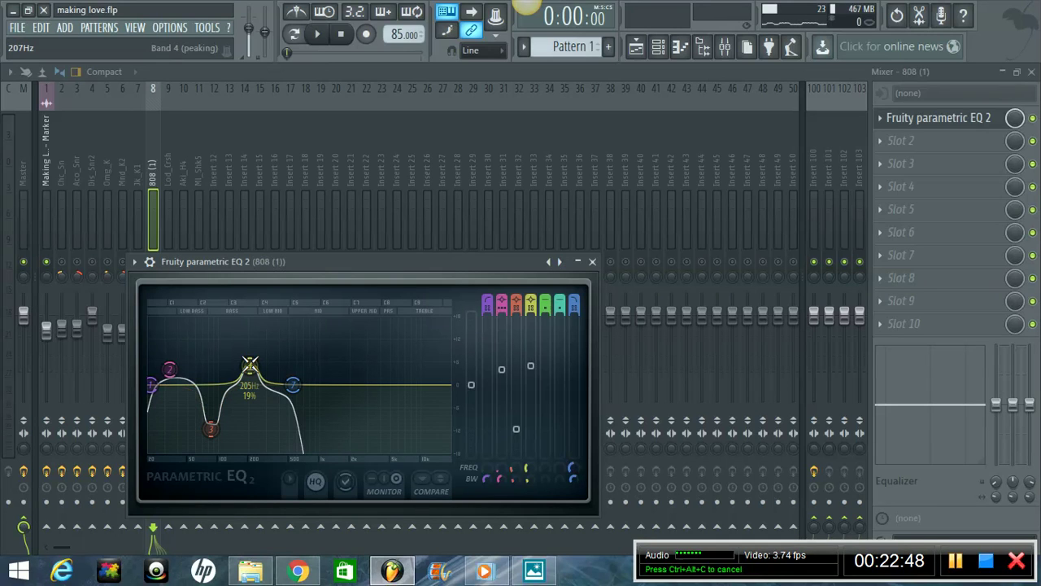
{"action": "left_click_drag", "start_coordinate": [249, 364], "coordinate": [253, 363]}
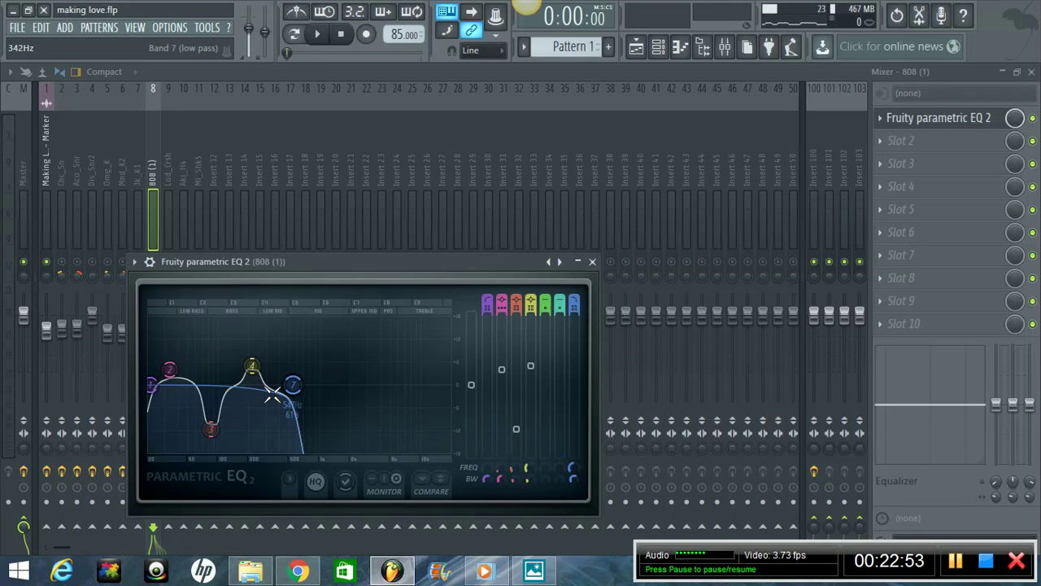
{"action": "key", "text": "space"}
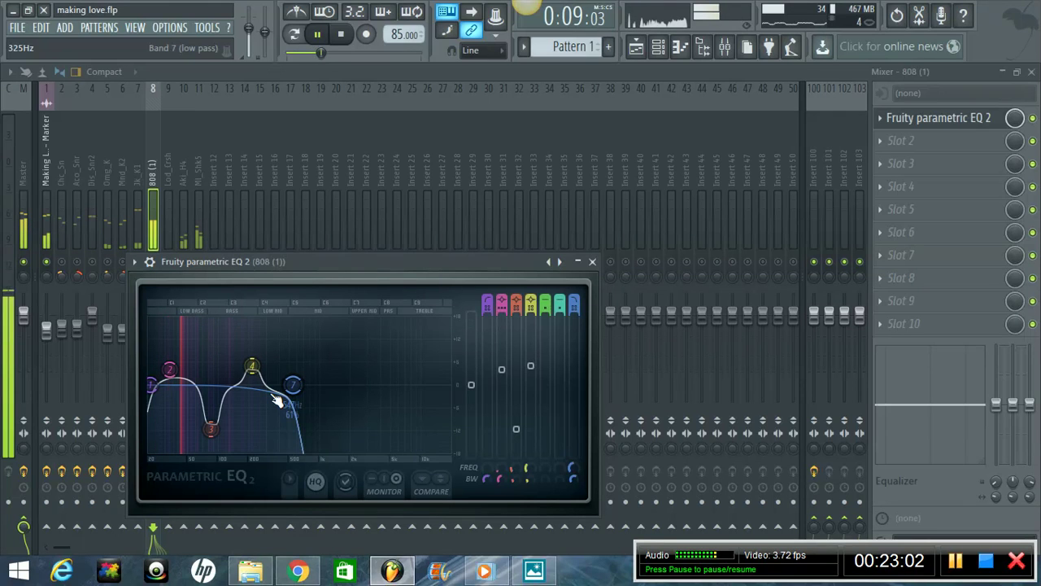
{"action": "left_click_drag", "start_coordinate": [299, 272], "coordinate": [430, 244]}
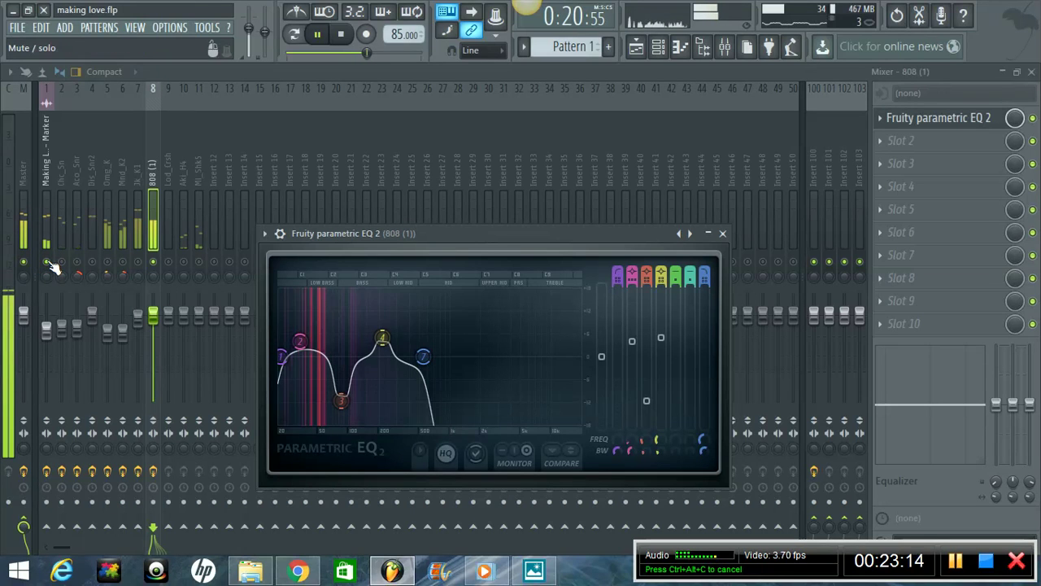
{"action": "key", "text": "Escape"}
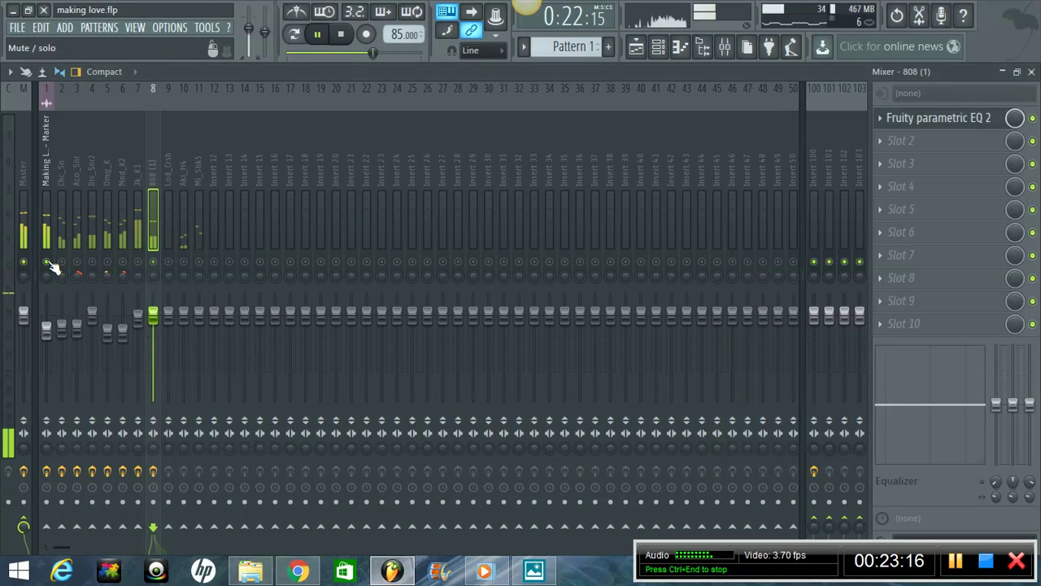
- Unsolo the mix so all tracks play and lower the 808's fader to -4.3 dB
{"action": "right_click", "coordinate": [47, 263]}
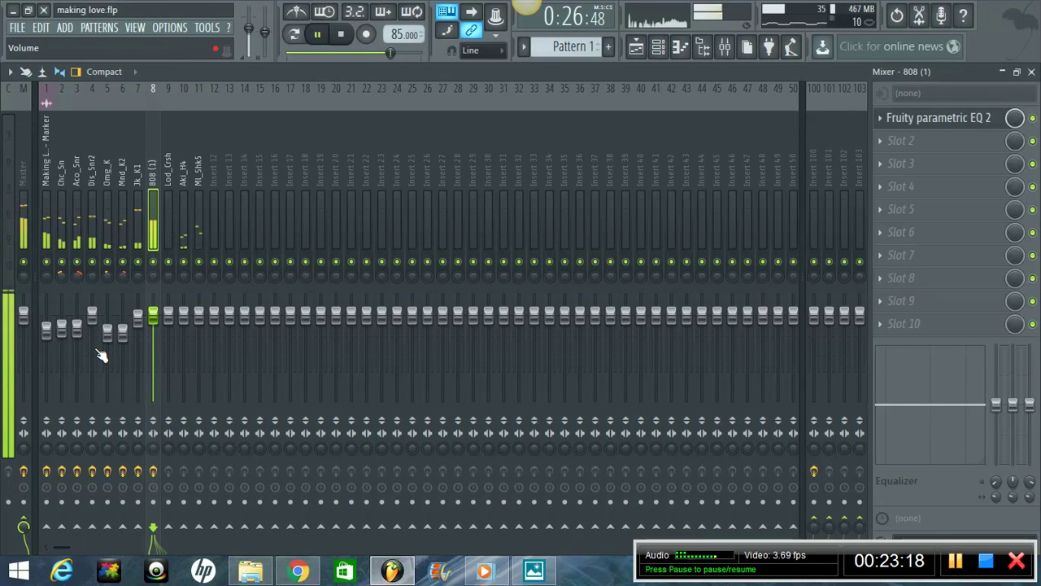
{"action": "scroll", "coordinate": [157, 343], "scroll_direction": "down", "scroll_amount": 2}
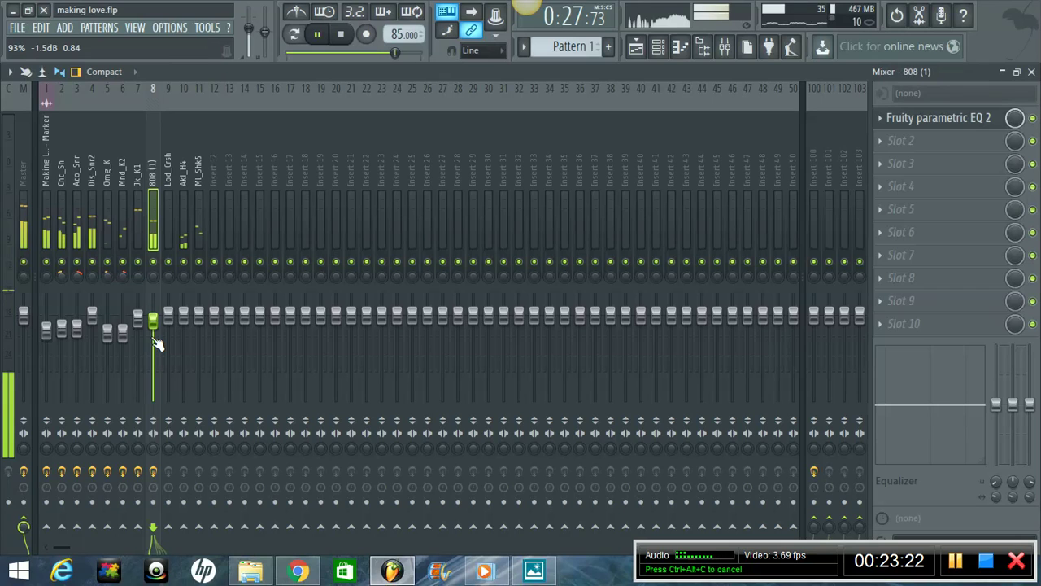
{"action": "scroll", "coordinate": [157, 349], "scroll_direction": "down", "scroll_amount": 3}
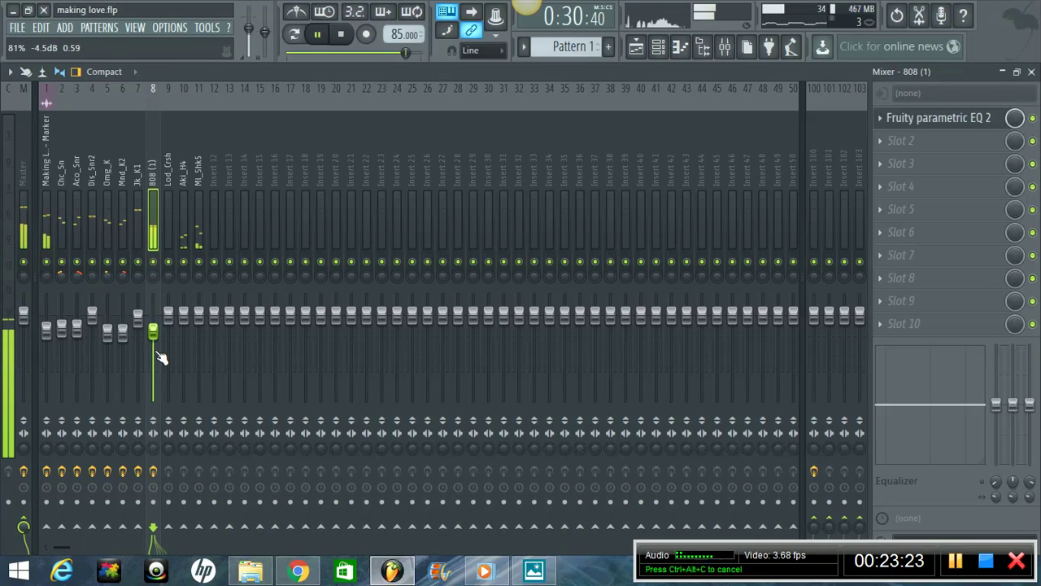
{"action": "scroll", "coordinate": [163, 362], "scroll_direction": "down", "scroll_amount": 2}
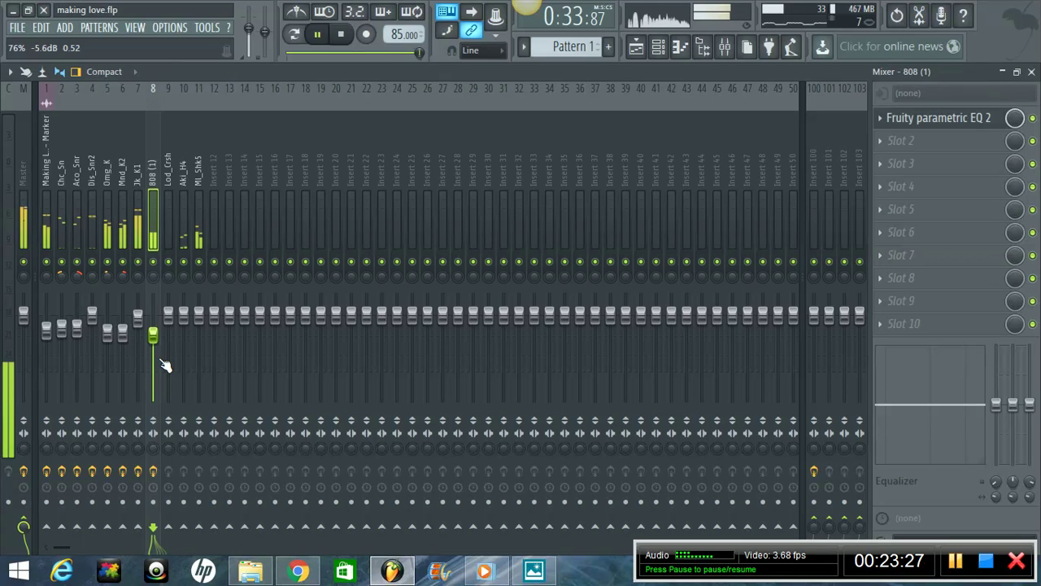
{"action": "scroll", "coordinate": [163, 362], "scroll_direction": "up", "scroll_amount": 1}
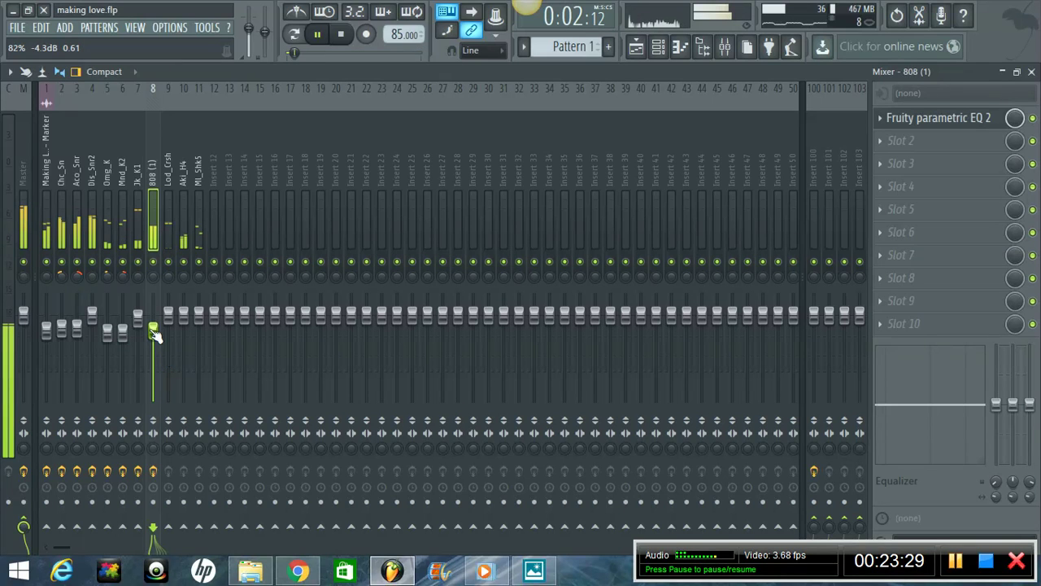
- Lower the Ml_Shk5 fader, set Aki_H4 to about -3.4 dB, and set Lod_Crsh to about -4.7 dB
{"action": "left_click", "coordinate": [199, 317]}
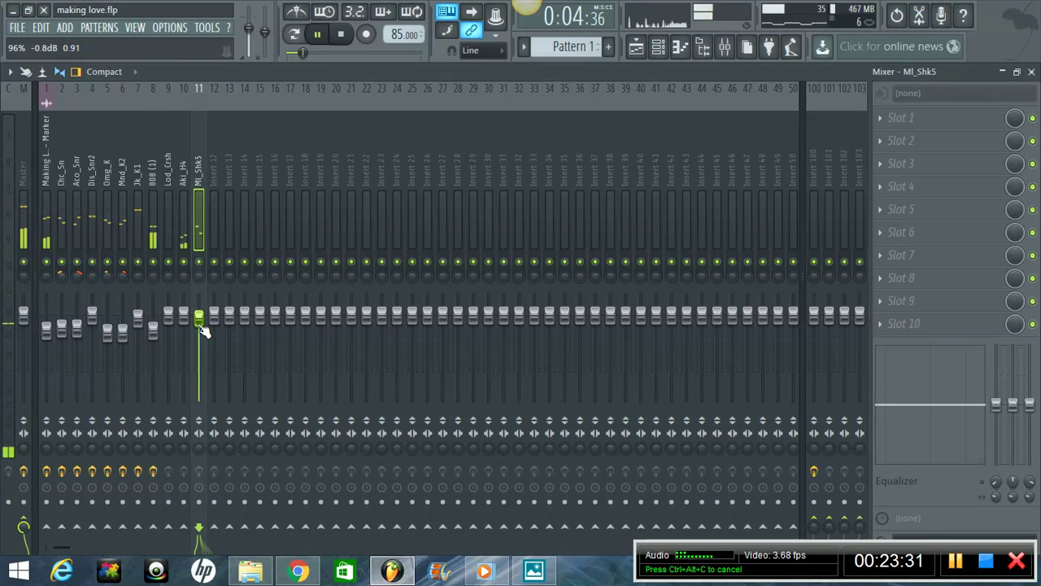
{"action": "mouse_move", "coordinate": [204, 332]}
{"action": "left_mouse_down"}
{"action": "mouse_move", "coordinate": [206, 351]}
{"action": "mouse_move", "coordinate": [189, 320]}
{"action": "mouse_move", "coordinate": [188, 336]}
{"action": "left_mouse_up"}
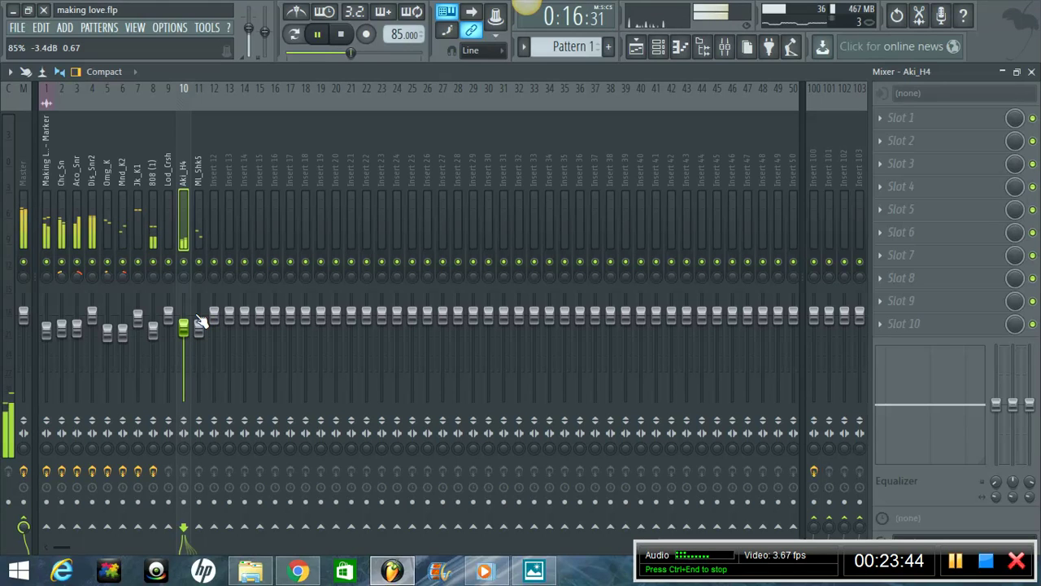
{"action": "left_click_drag", "start_coordinate": [168, 316], "coordinate": [172, 337]}
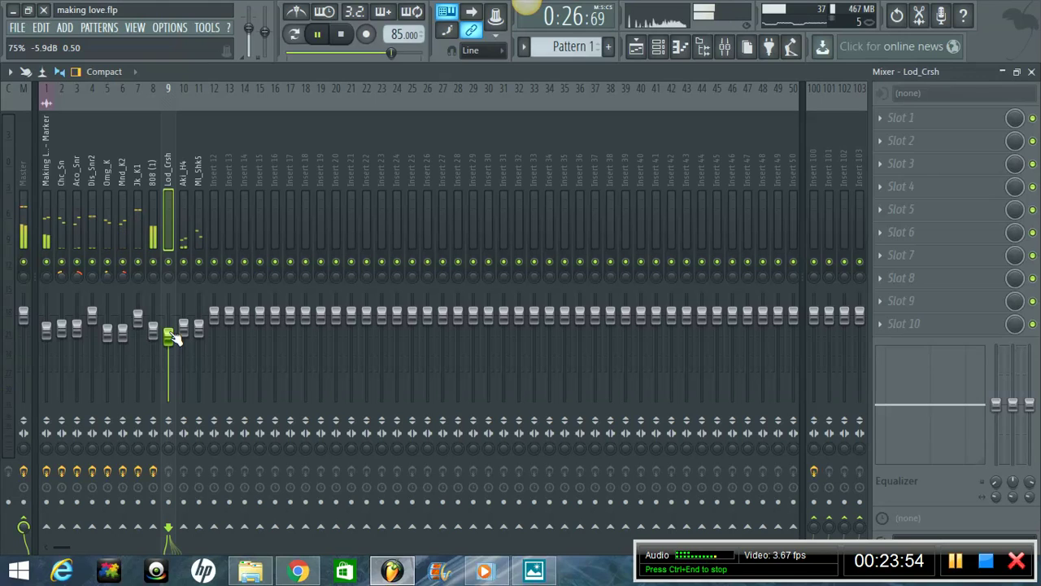
{"action": "mouse_move", "coordinate": [173, 340]}
{"action": "left_mouse_down"}
{"action": "mouse_move", "coordinate": [178, 329]}
{"action": "mouse_move", "coordinate": [167, 330]}
{"action": "left_mouse_up"}
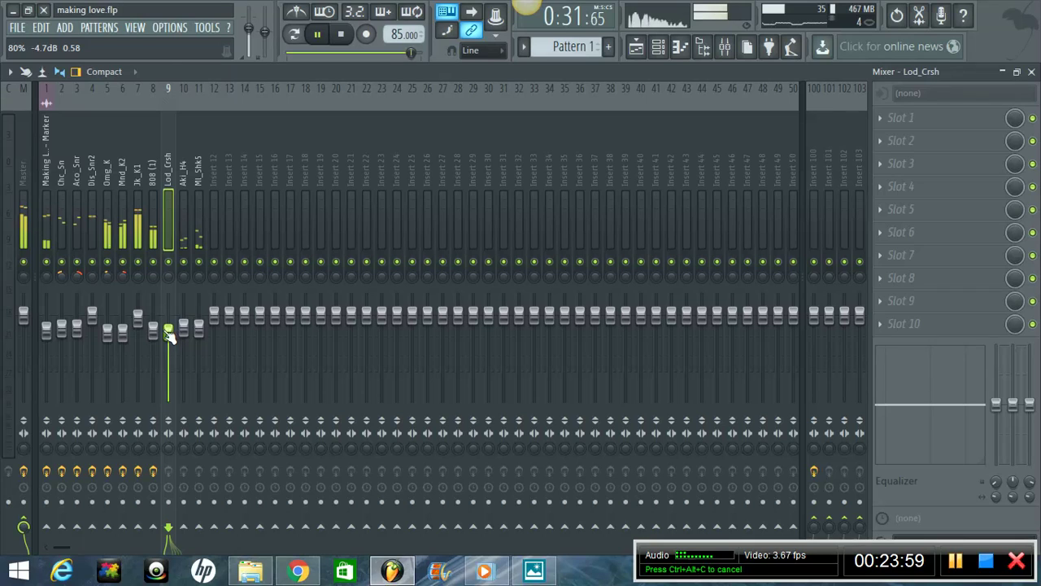
- Lower the Dis_Snr2 fader to slightly below -1.2 dB and bring the Jk_K1 fader down slightly
{"action": "left_click", "coordinate": [92, 316]}
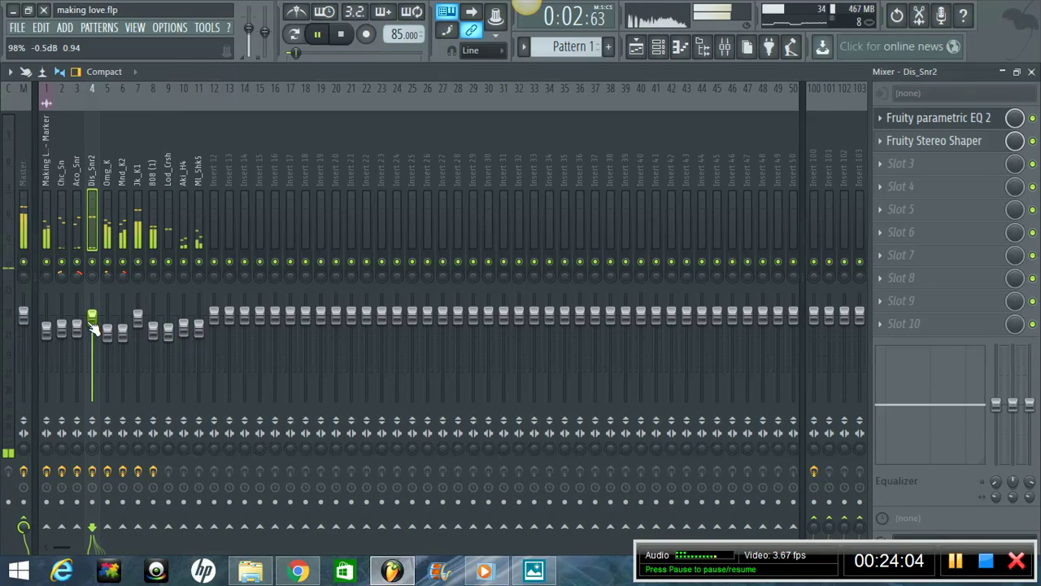
{"action": "left_click_drag", "start_coordinate": [94, 326], "coordinate": [95, 333]}
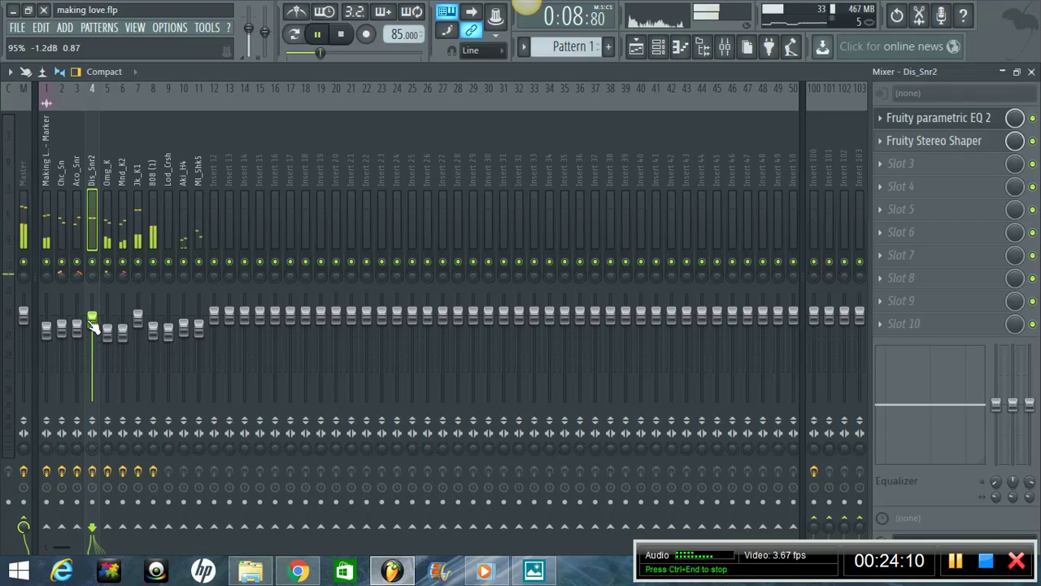
{"action": "left_click", "coordinate": [139, 325]}
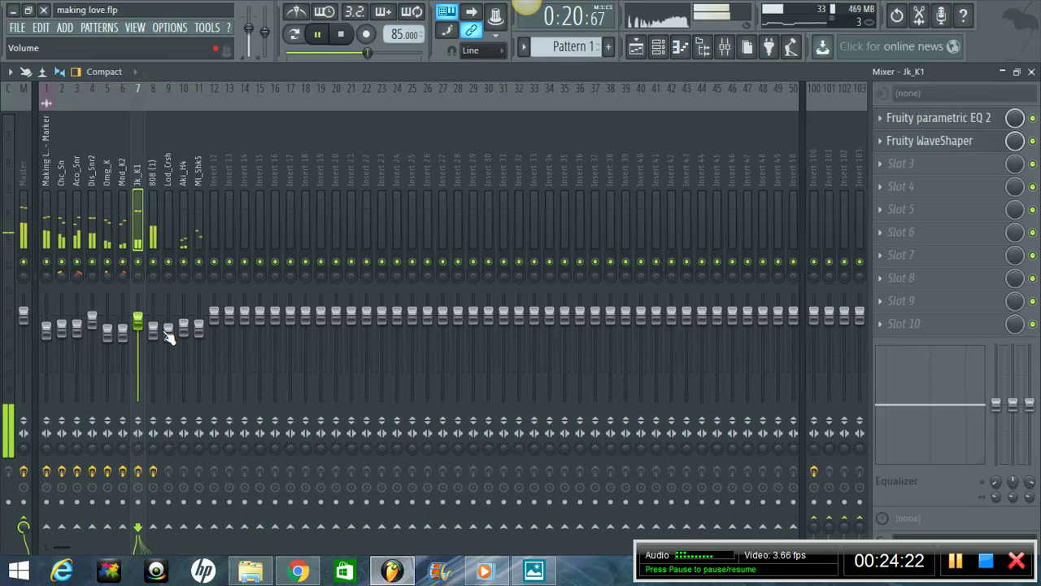
- Stop playback and load the mixer preset General purpose mastering 4 onto the Master track, closing the browser when done
{"action": "left_click", "coordinate": [26, 156]}
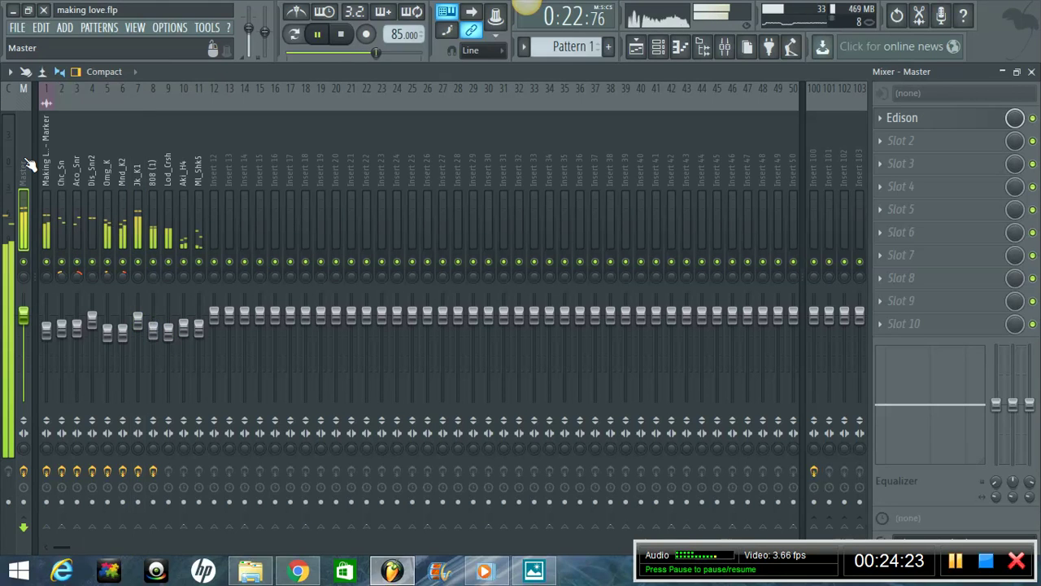
{"action": "key", "text": "space"}
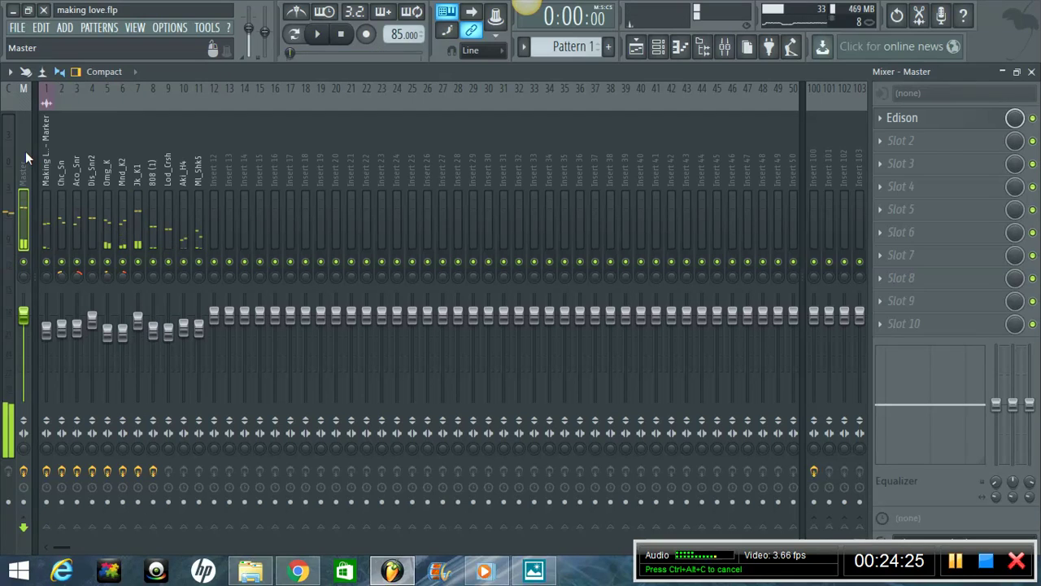
{"action": "left_click", "coordinate": [724, 46]}
{"action": "left_click", "coordinate": [43, 72]}
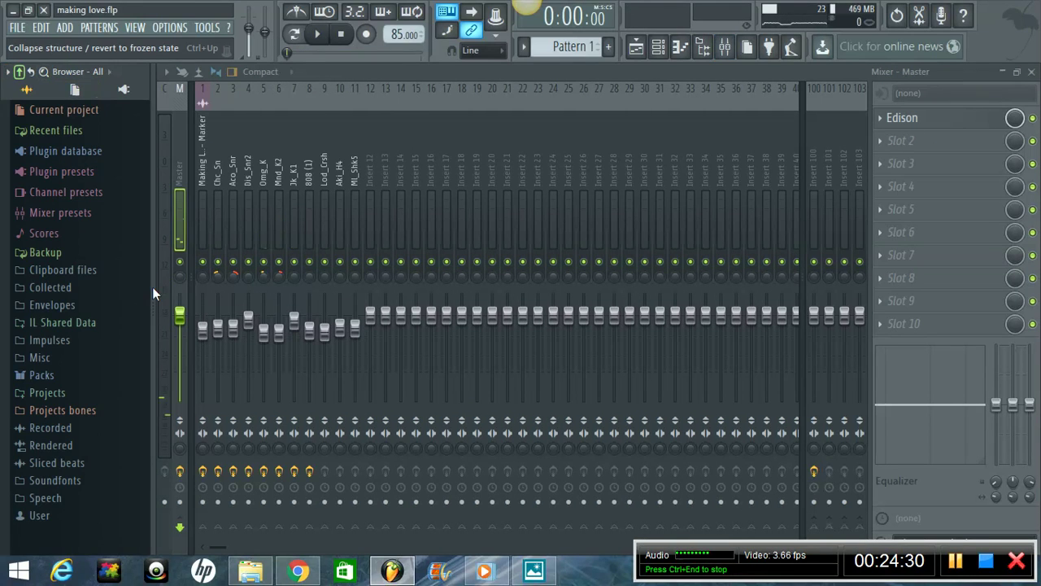
{"action": "left_click", "coordinate": [85, 210]}
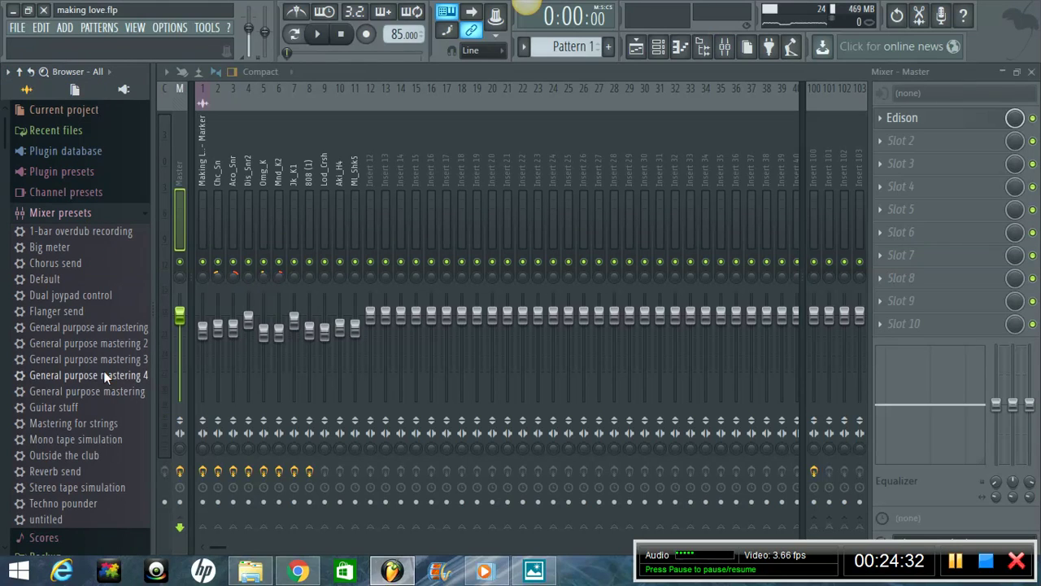
{"action": "left_click_drag", "start_coordinate": [103, 370], "coordinate": [187, 164]}
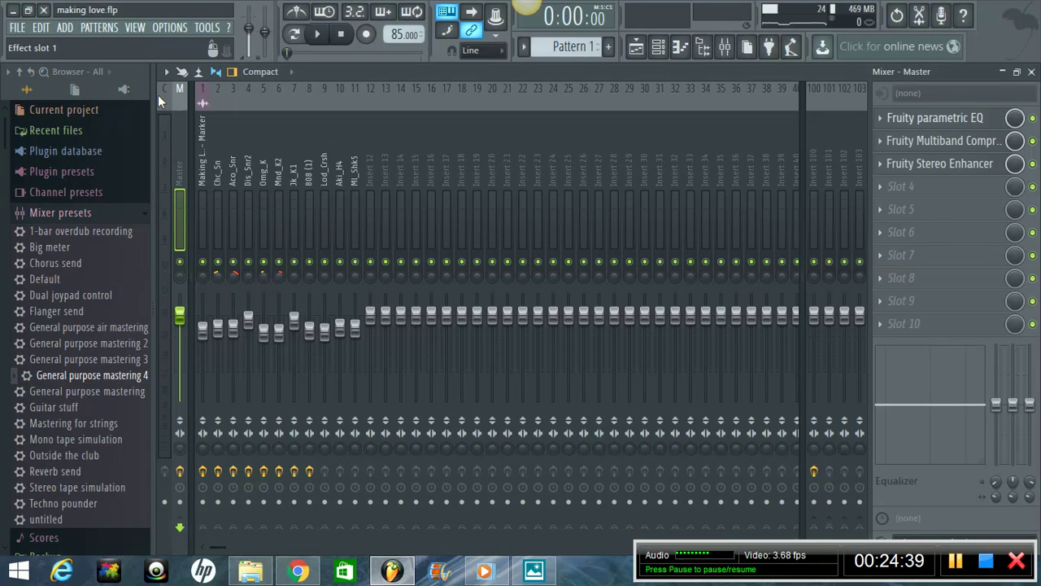
{"action": "left_click", "coordinate": [703, 57]}
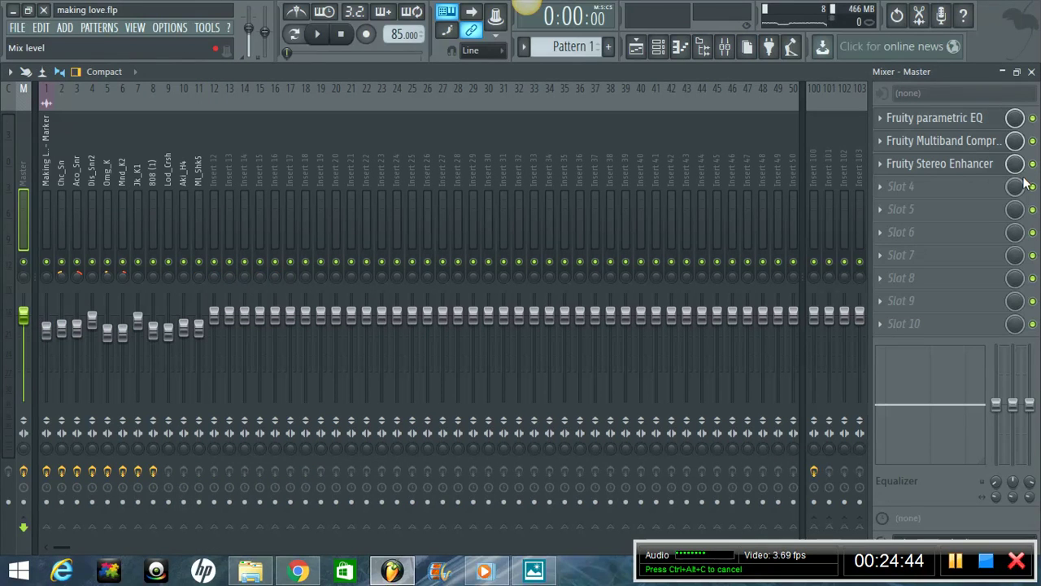
- Replace the Master's Fruity parametric EQ with Fruity parametric EQ 2 and disable the Fruity Multiband Compressor
{"action": "right_click", "coordinate": [917, 112]}
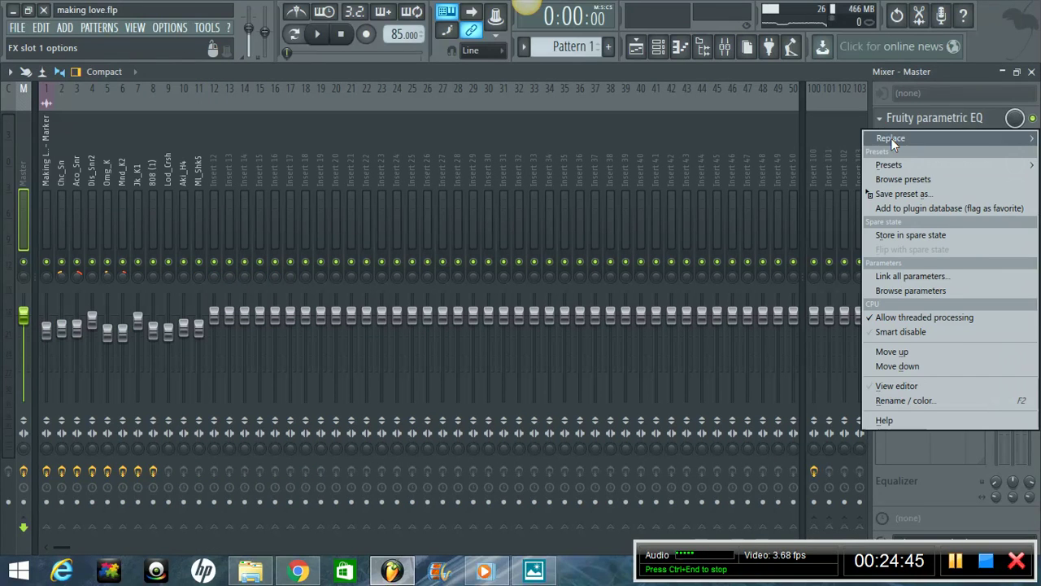
{"action": "mouse_move", "coordinate": [891, 136]}
{"action": "left_click", "coordinate": [964, 32]}
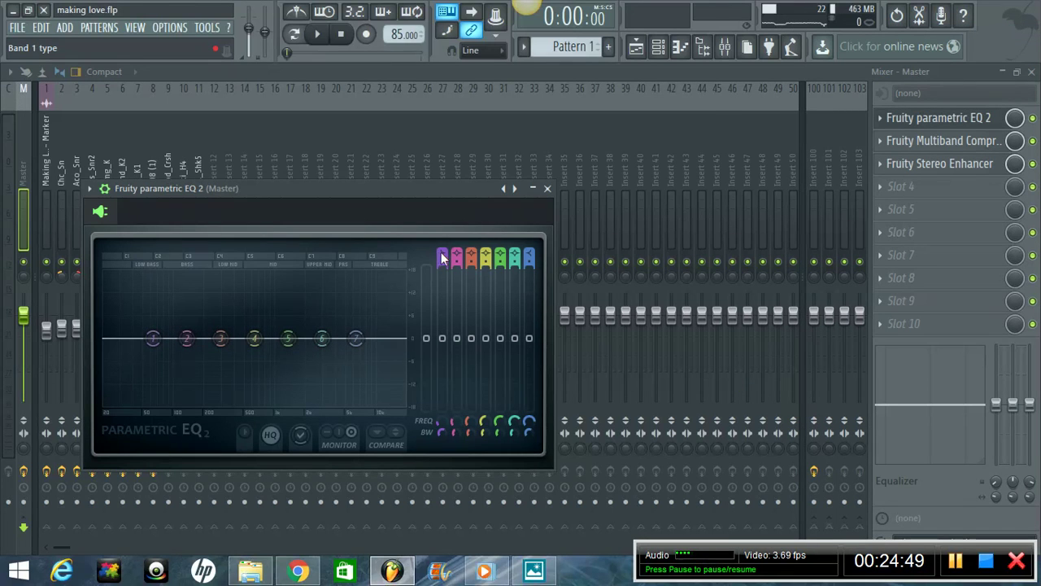
{"action": "left_click", "coordinate": [1032, 141]}
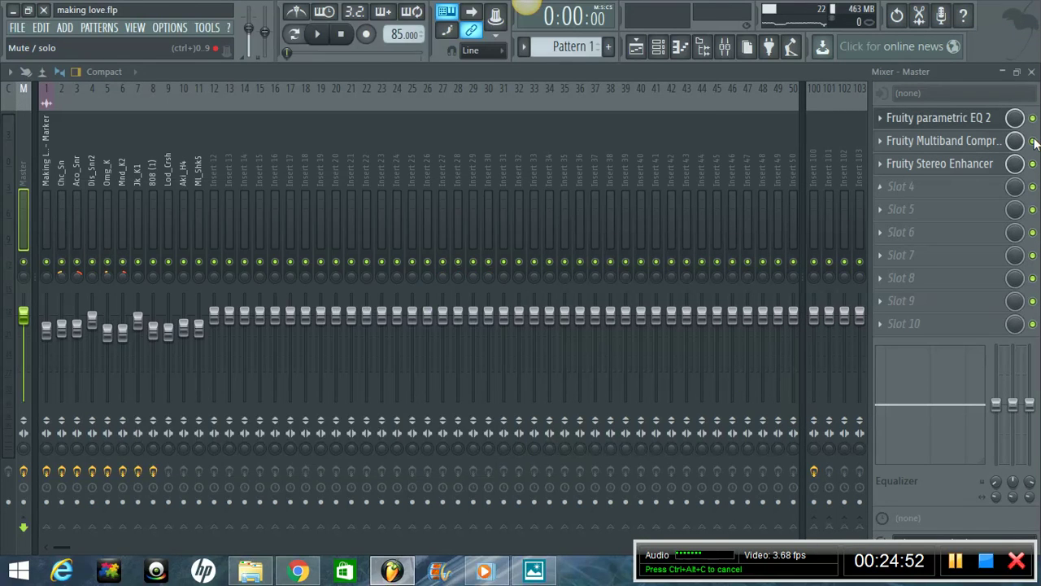
- Reset the pan in the Master's Fruity Stereo Enhancer to centre and close the plugin
{"action": "left_click", "coordinate": [941, 161]}
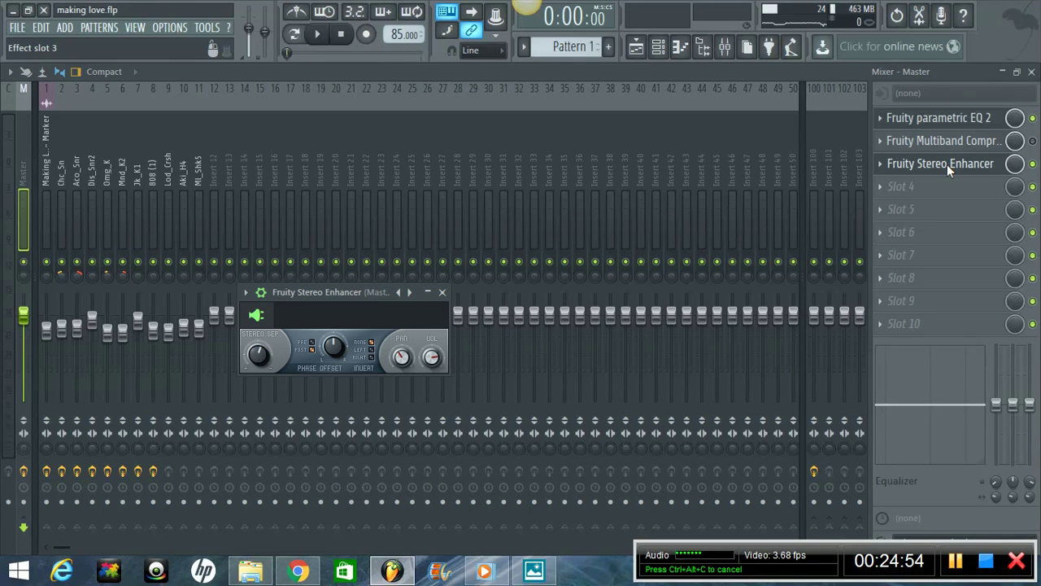
{"action": "right_click", "coordinate": [399, 360]}
{"action": "left_click", "coordinate": [410, 332]}
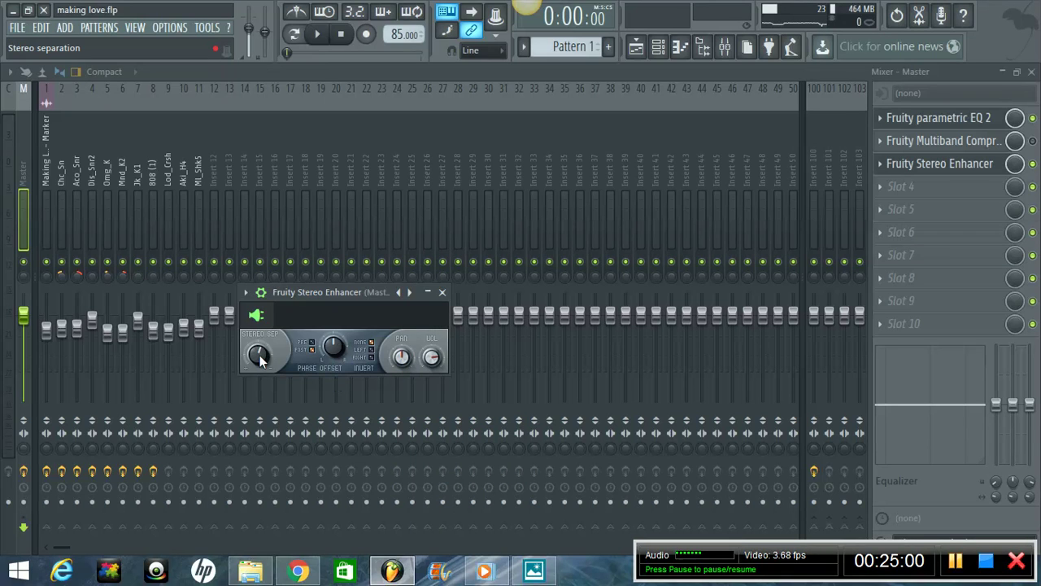
{"action": "left_click", "coordinate": [442, 291]}
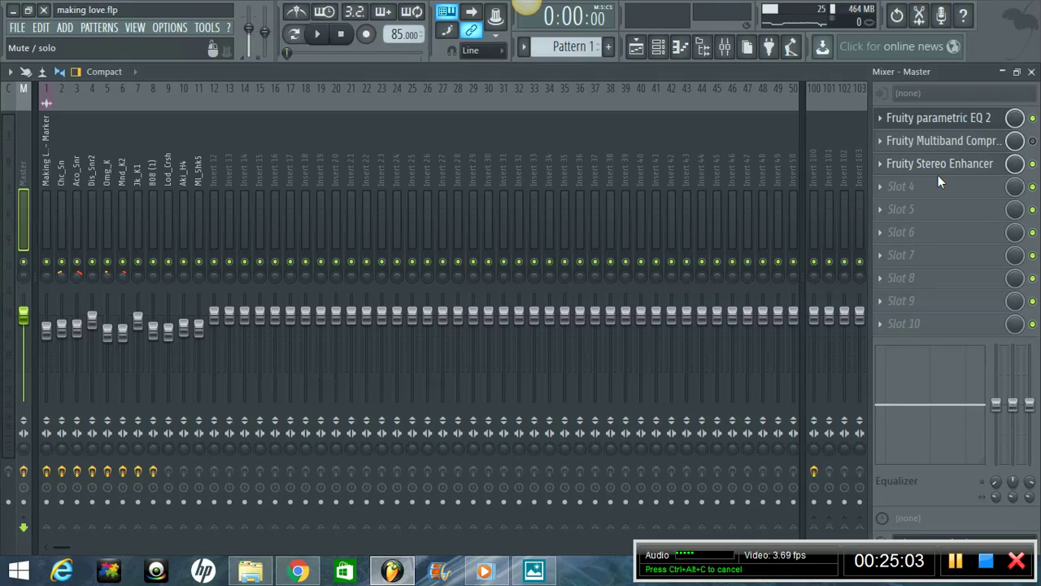
- Open the Master's Fruity parametric EQ 2, make band 1 a steep high pass and sweep its cutoff above 200 Hz during playback
{"action": "left_click", "coordinate": [940, 117]}
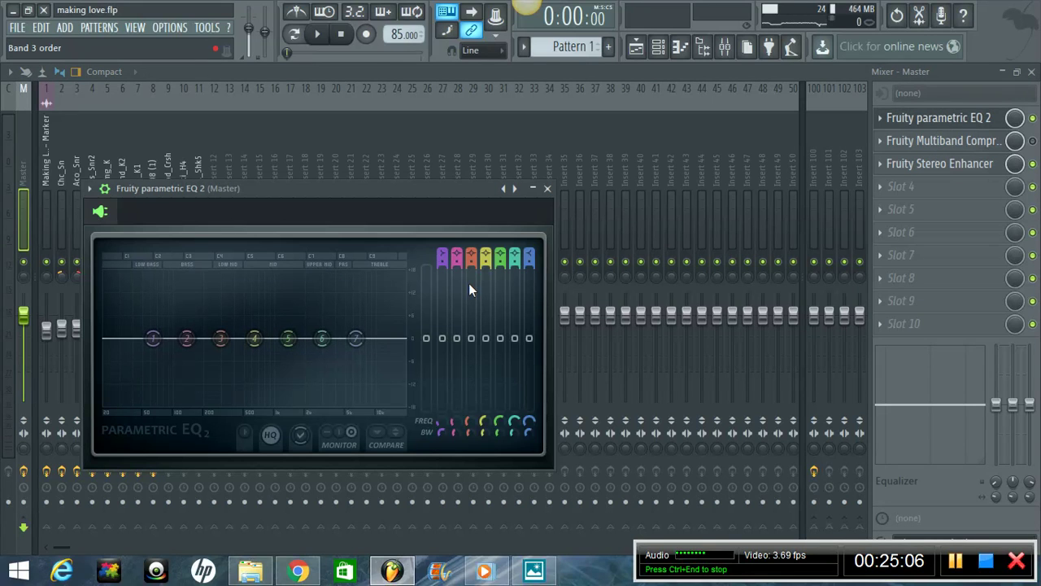
{"action": "scroll", "coordinate": [446, 254], "scroll_direction": "down", "scroll_amount": 2}
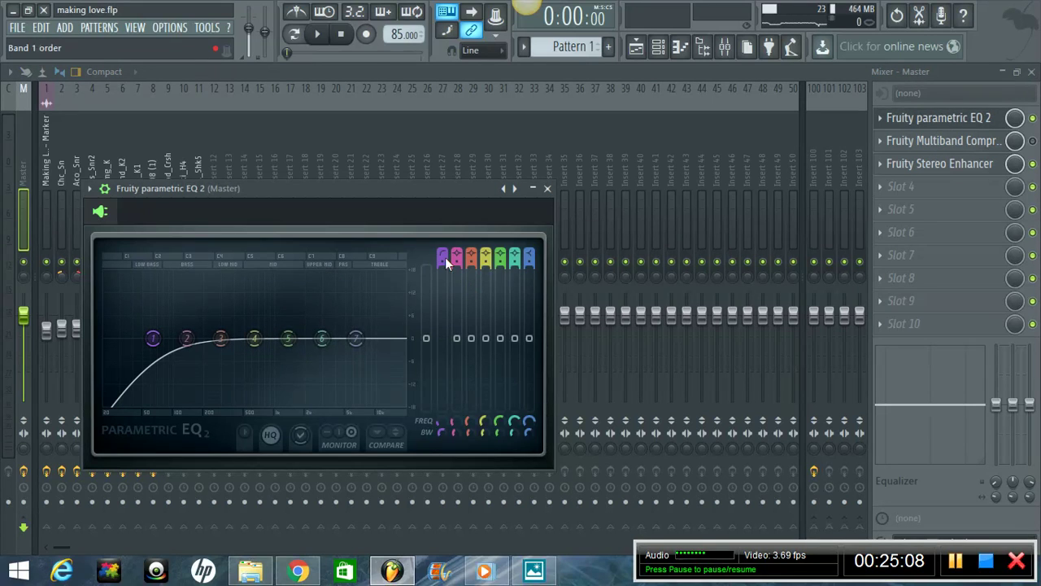
{"action": "scroll", "coordinate": [445, 259], "scroll_direction": "up", "scroll_amount": 2}
{"action": "key", "text": "space"}
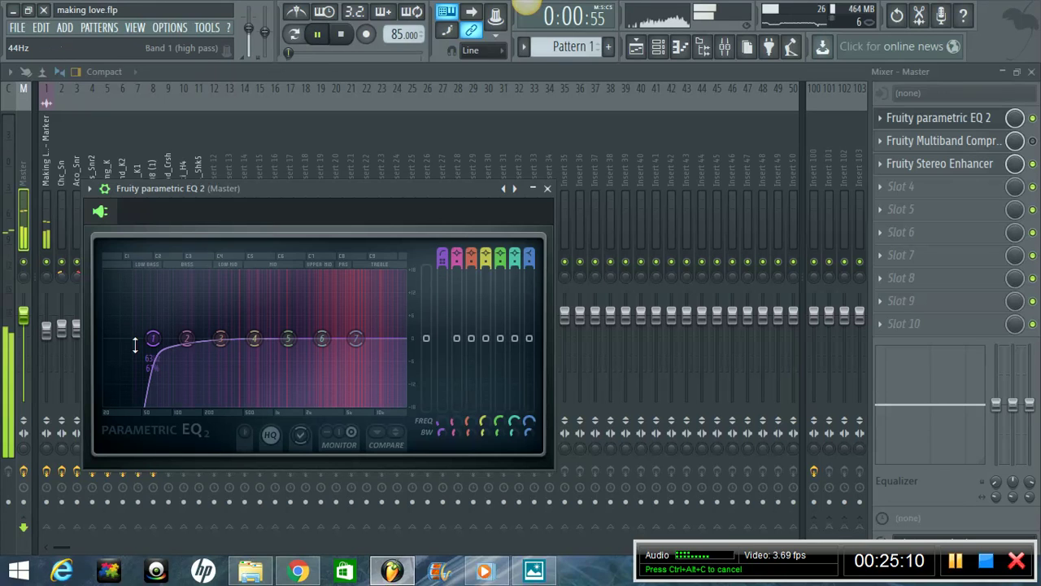
{"action": "left_click_drag", "start_coordinate": [135, 345], "coordinate": [232, 343]}
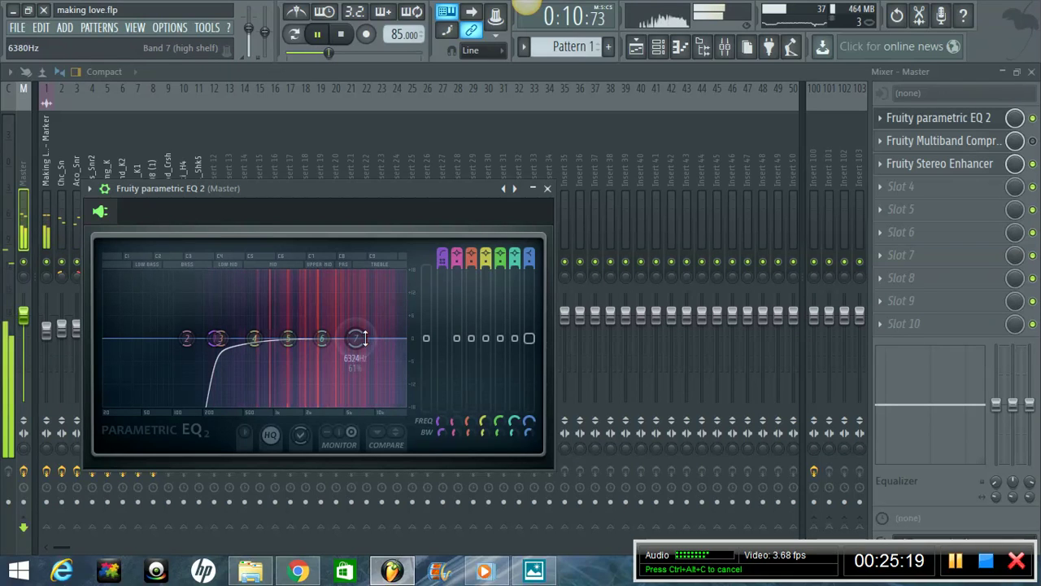
- Shift band 7 higher into the treble and cut band 6 by about 2 dB near 11 kHz with a 14% bandwidth
{"action": "left_click_drag", "start_coordinate": [364, 339], "coordinate": [409, 340]}
{"action": "left_click_drag", "start_coordinate": [338, 350], "coordinate": [400, 353]}
{"action": "scroll", "coordinate": [380, 346], "scroll_direction": "down", "scroll_amount": 2}
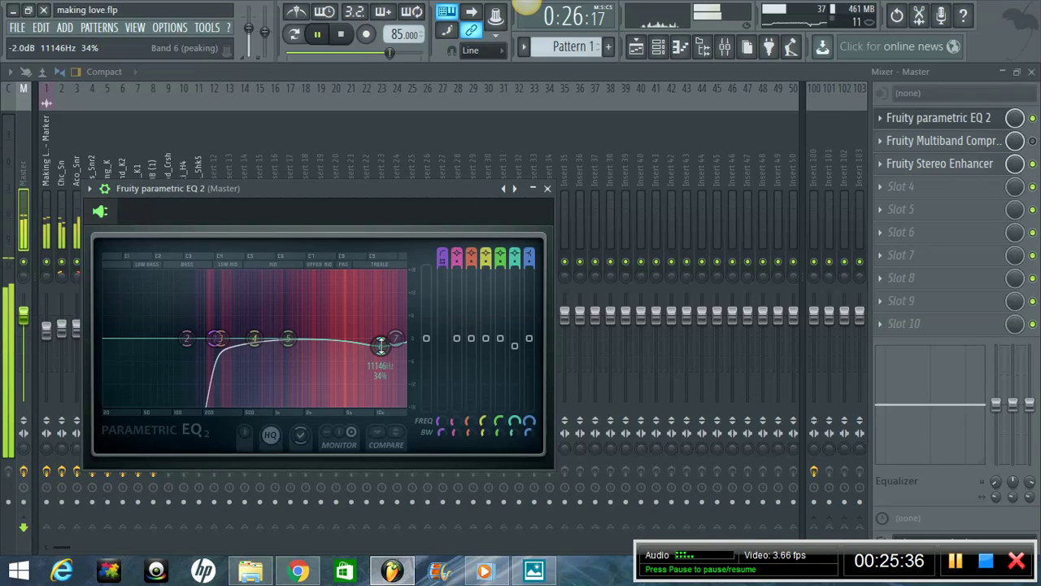
{"action": "scroll", "coordinate": [381, 346], "scroll_direction": "down", "scroll_amount": 2}
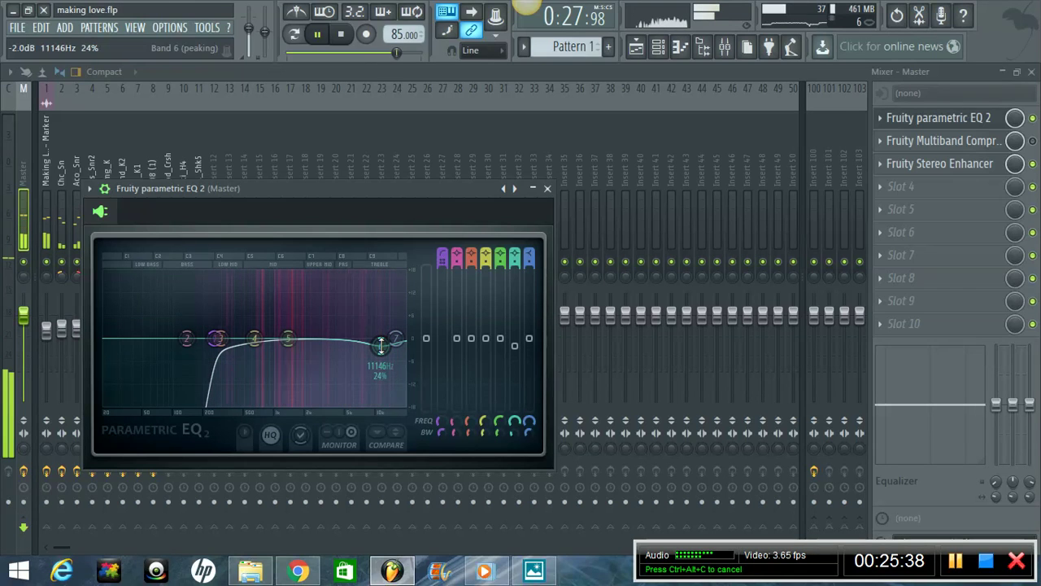
{"action": "scroll", "coordinate": [381, 345], "scroll_direction": "down", "scroll_amount": 2}
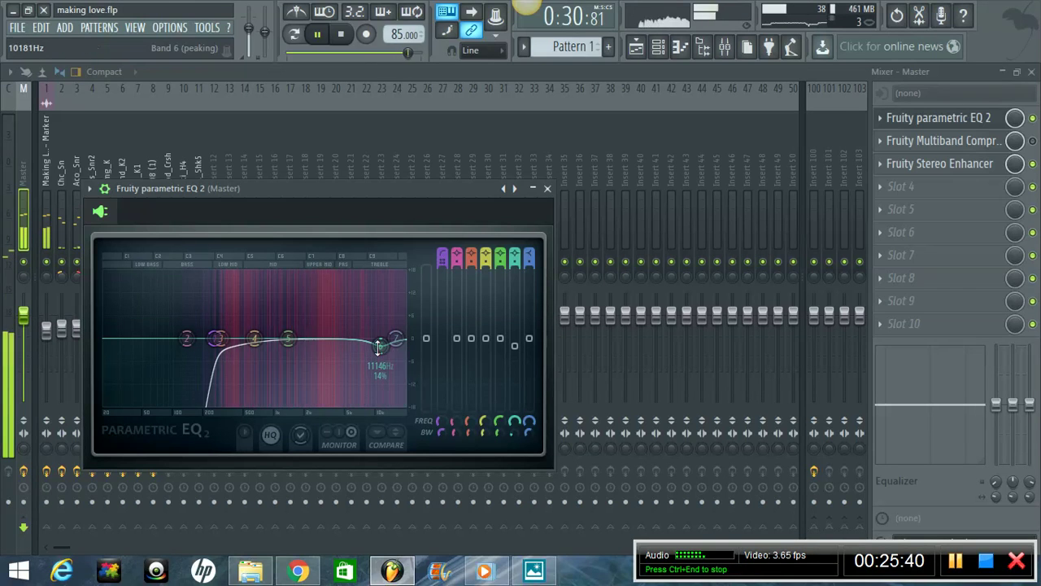
{"action": "left_click_drag", "start_coordinate": [381, 346], "coordinate": [383, 347]}
- Boost band 5 by about 2 dB slightly above 3 kHz with a 34% bandwidth
{"action": "mouse_move", "coordinate": [288, 338]}
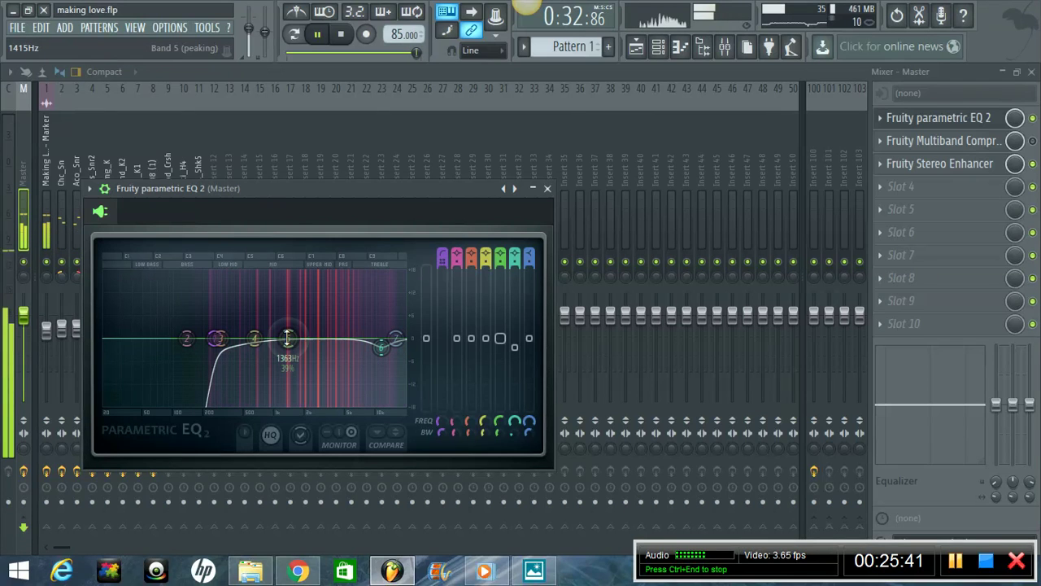
{"action": "left_click_drag", "start_coordinate": [287, 338], "coordinate": [325, 333]}
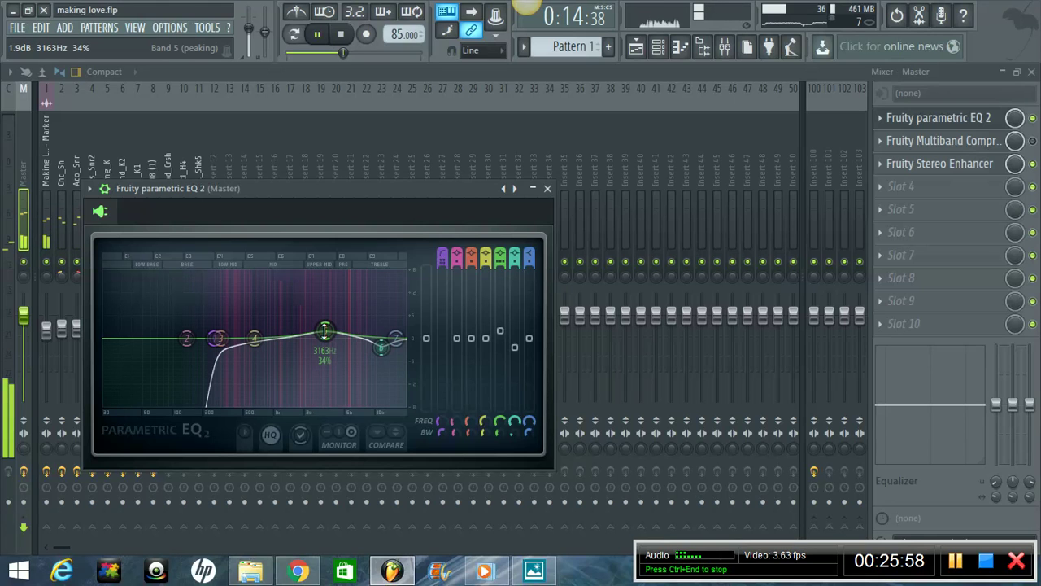
{"action": "left_click_drag", "start_coordinate": [324, 331], "coordinate": [333, 329]}
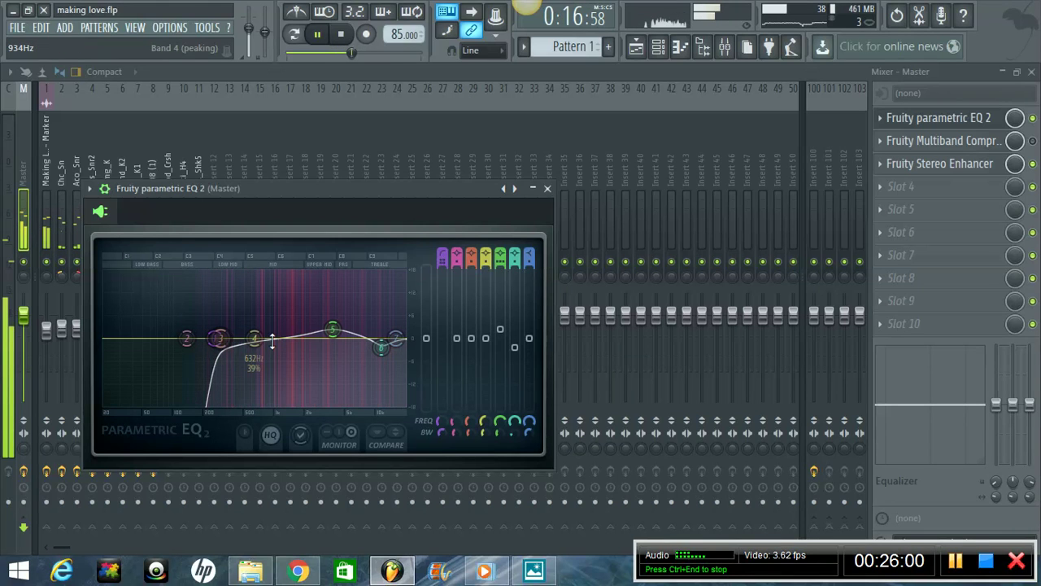
- Slide band 1's cutoff down to the lowest frequency and slightly boost bands 4 and 2, placing band 2 at about 36 Hz
{"action": "left_click_drag", "start_coordinate": [253, 338], "coordinate": [34, 336]}
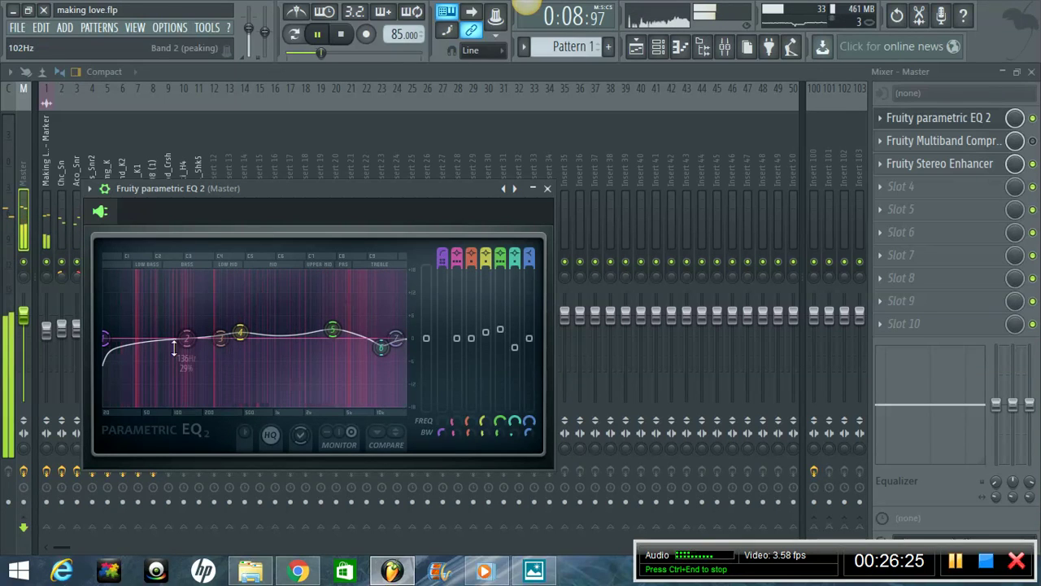
{"action": "scroll", "coordinate": [186, 338], "scroll_direction": "down", "scroll_amount": 1}
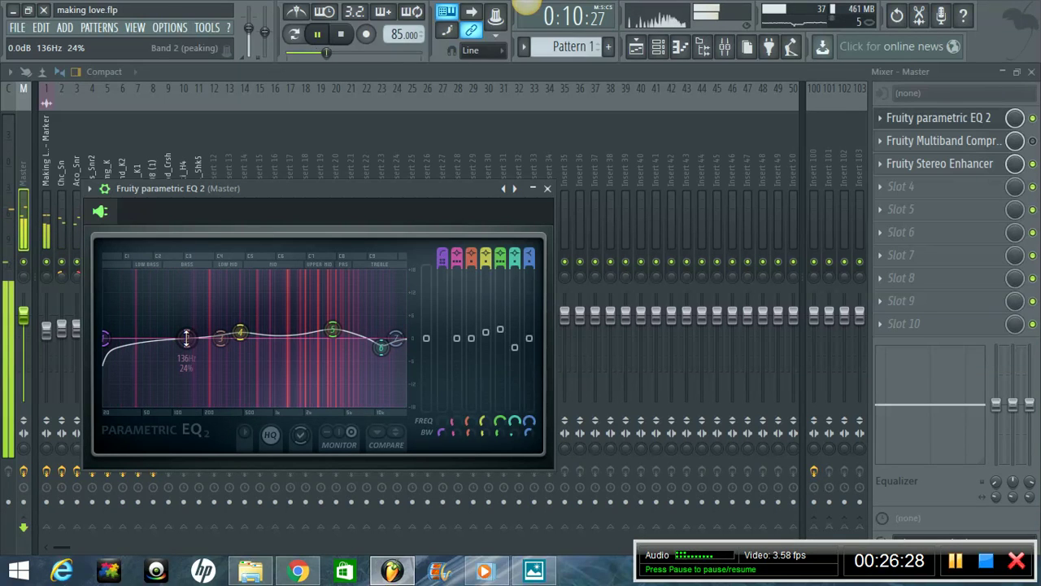
{"action": "left_click_drag", "start_coordinate": [186, 338], "coordinate": [105, 310]}
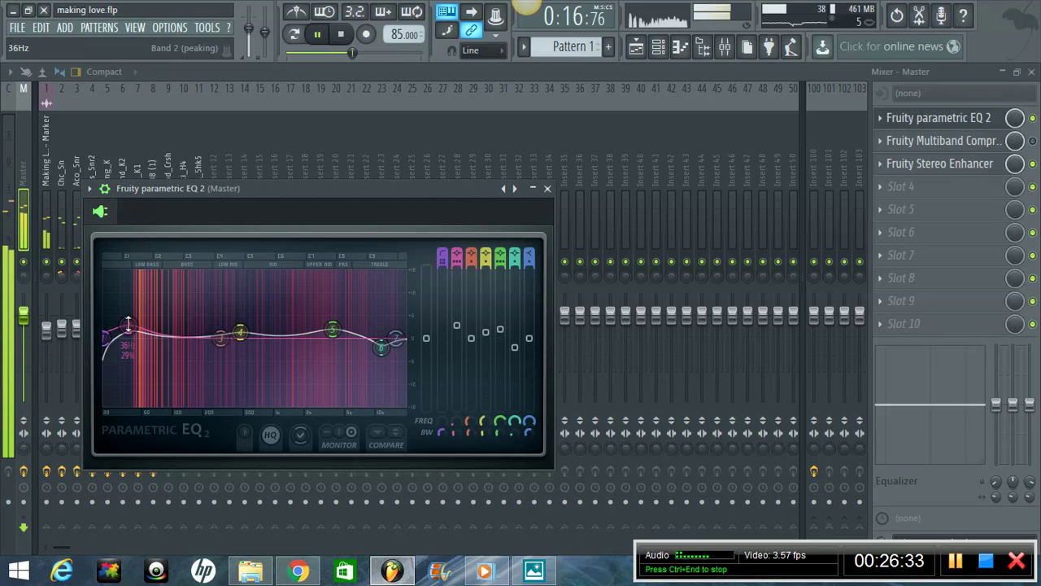
- Stop playback and check the 808 (1) mixer track before returning to the Master track
{"action": "key", "text": "space"}
{"action": "left_click_drag", "start_coordinate": [342, 199], "coordinate": [504, 185]}
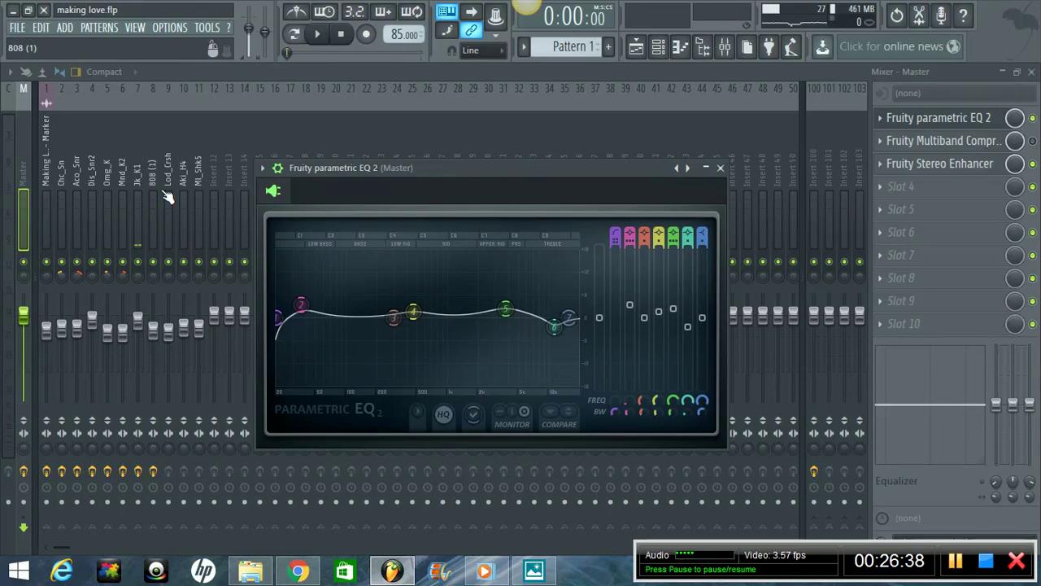
{"action": "left_click", "coordinate": [161, 331]}
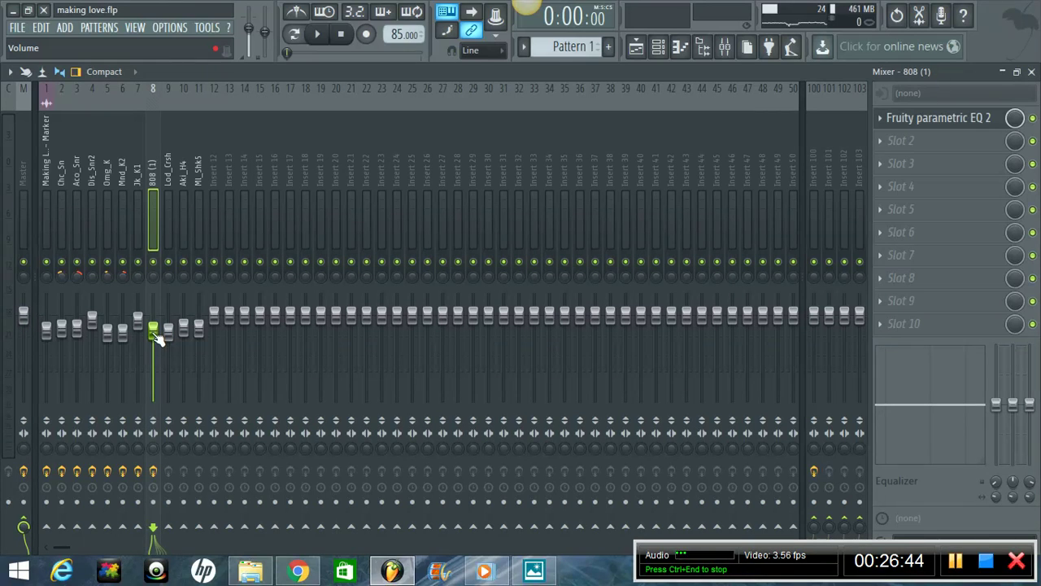
{"action": "left_click", "coordinate": [27, 179]}
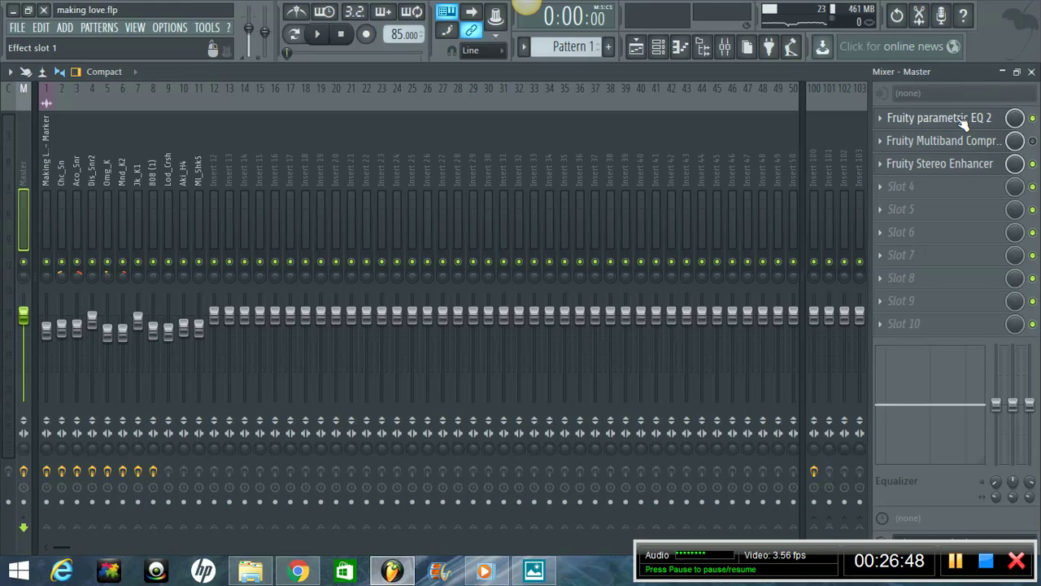
- In the Master's EQ, set band 2 to about 4 dB near 36 Hz with 34% bandwidth and boost band 3 slightly near 100 Hz
{"action": "left_click", "coordinate": [948, 118]}
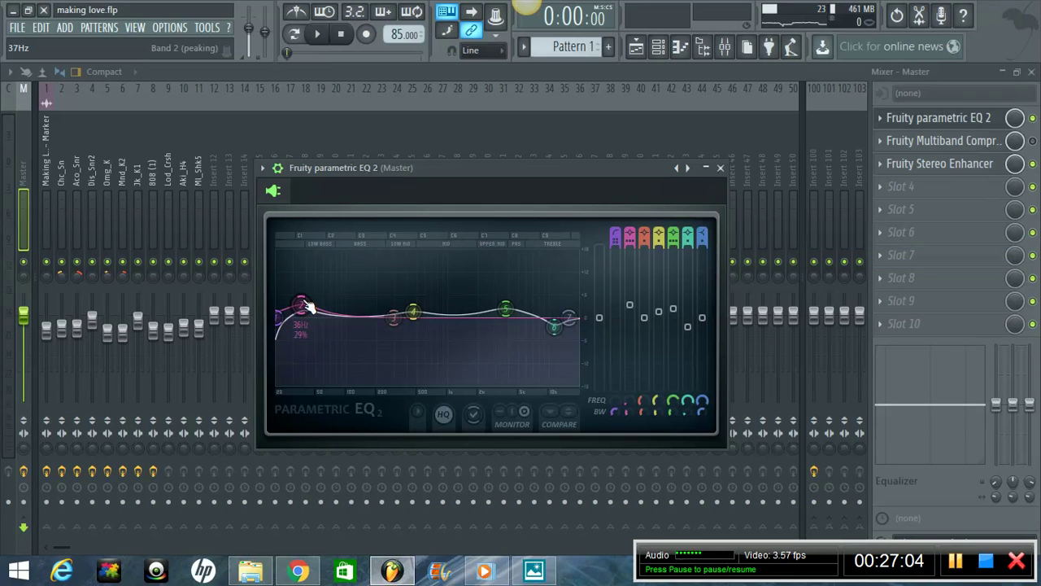
{"action": "left_click_drag", "start_coordinate": [305, 301], "coordinate": [307, 304]}
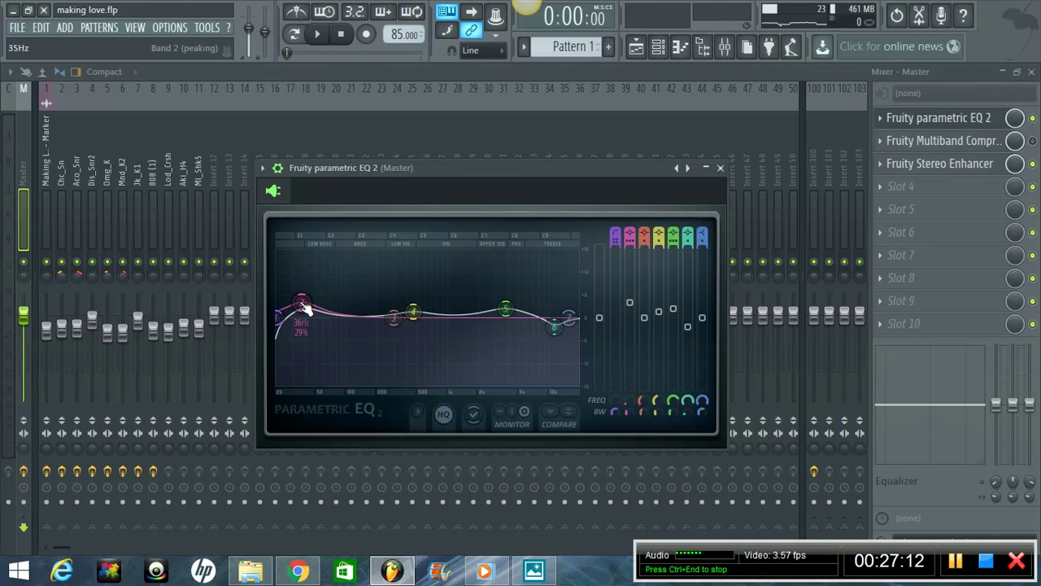
{"action": "key", "text": "space"}
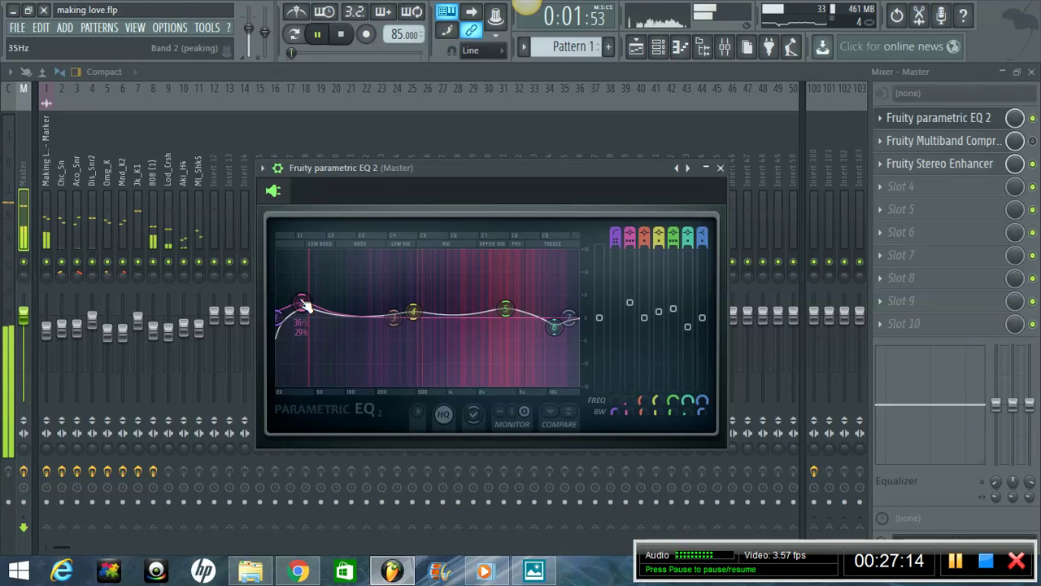
{"action": "scroll", "coordinate": [303, 307], "scroll_direction": "up", "scroll_amount": 2}
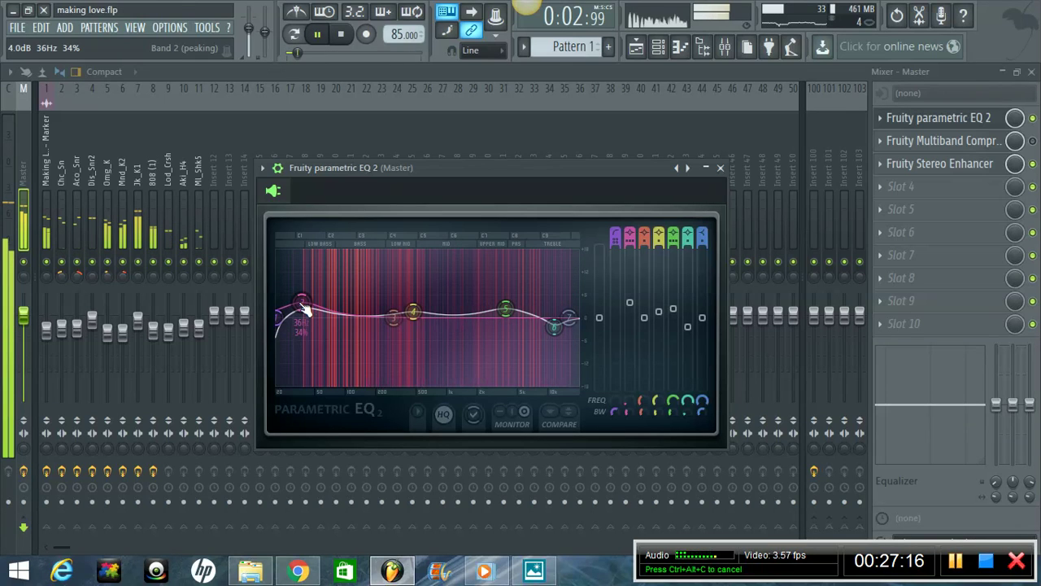
{"action": "left_click_drag", "start_coordinate": [301, 305], "coordinate": [305, 307]}
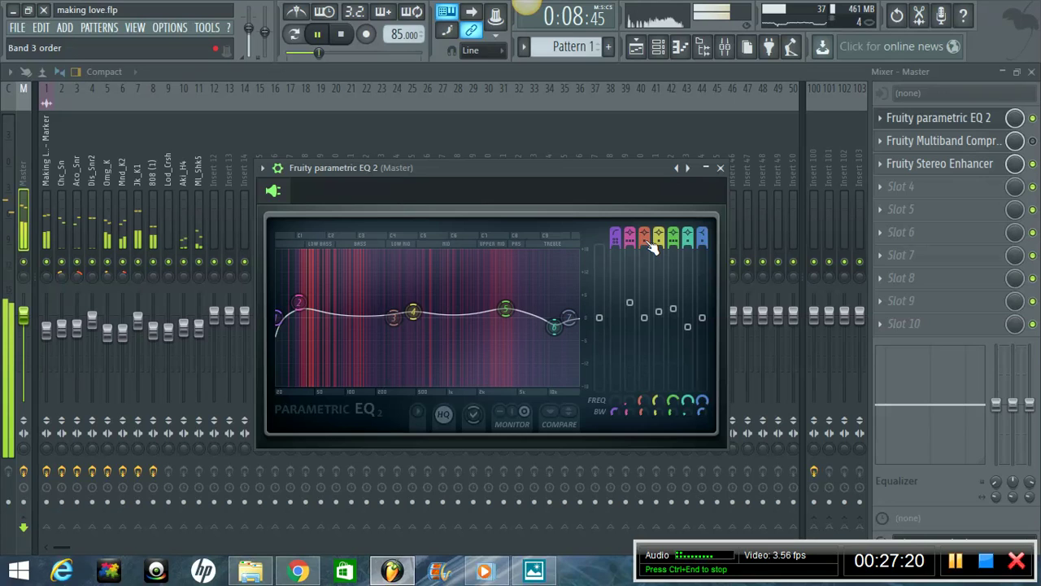
{"action": "left_click_drag", "start_coordinate": [394, 316], "coordinate": [351, 323]}
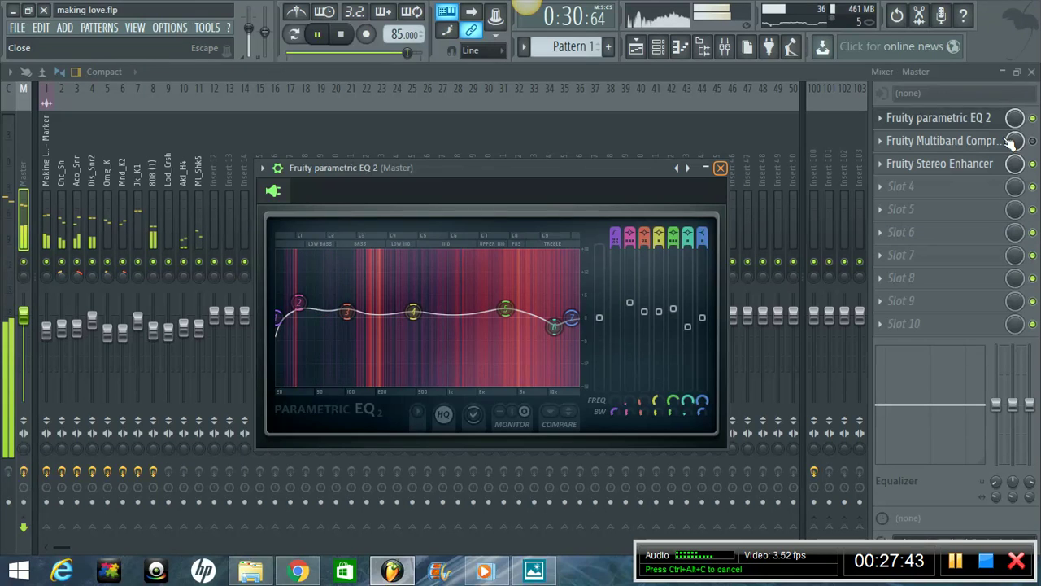
{"action": "key", "text": "Escape"}
- Enable the Master's Fruity Multiband Compressor and open its settings, stopping playback
{"action": "left_click", "coordinate": [944, 142]}
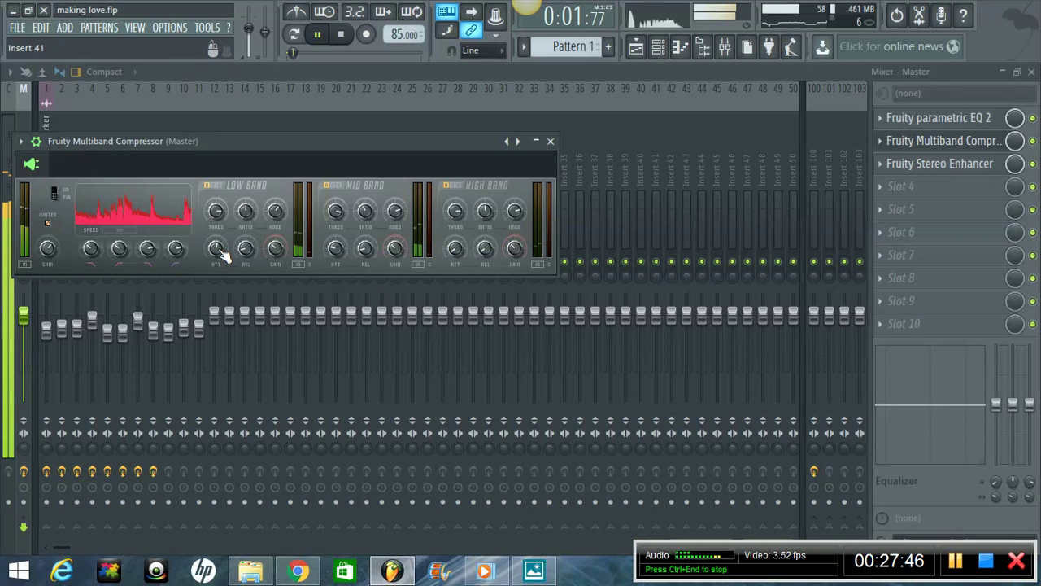
{"action": "key", "text": "space"}
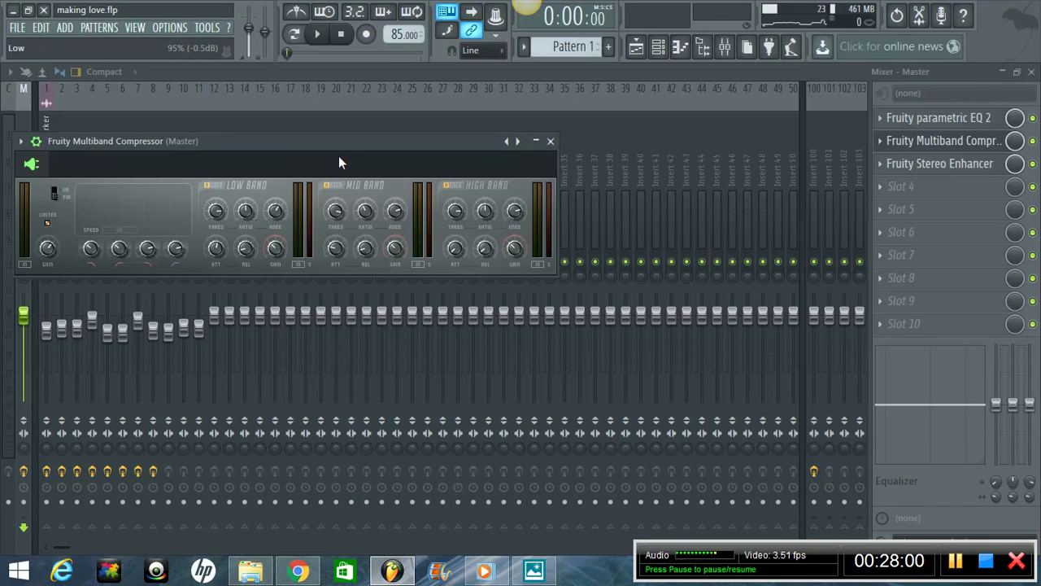
{"action": "left_click_drag", "start_coordinate": [299, 145], "coordinate": [410, 132]}
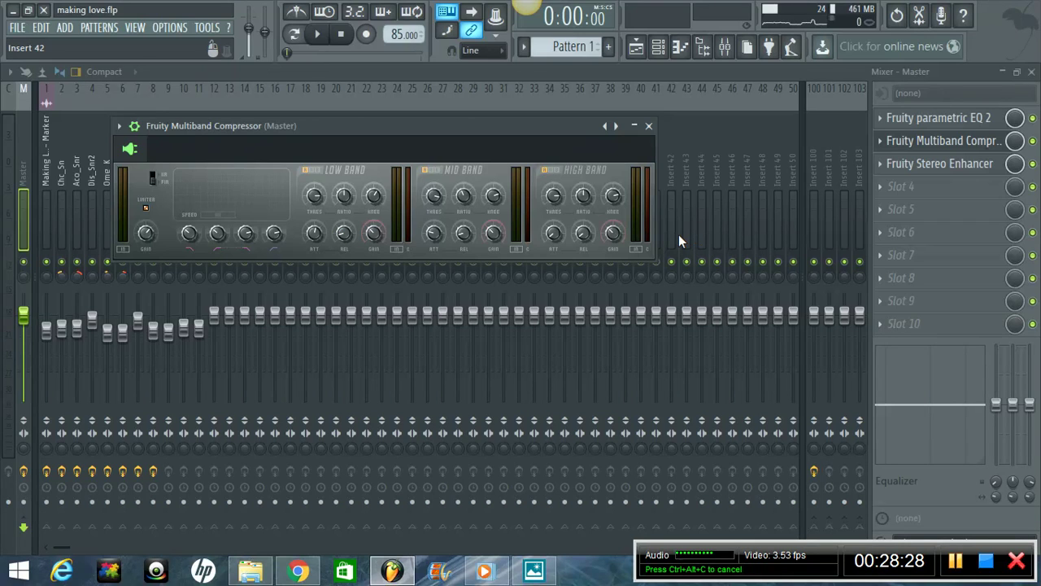
- During playback, mute the low and mid bands and adjust the high band's attack, release and threshold, with gain at about 0.7 dB
{"action": "key", "text": "space"}
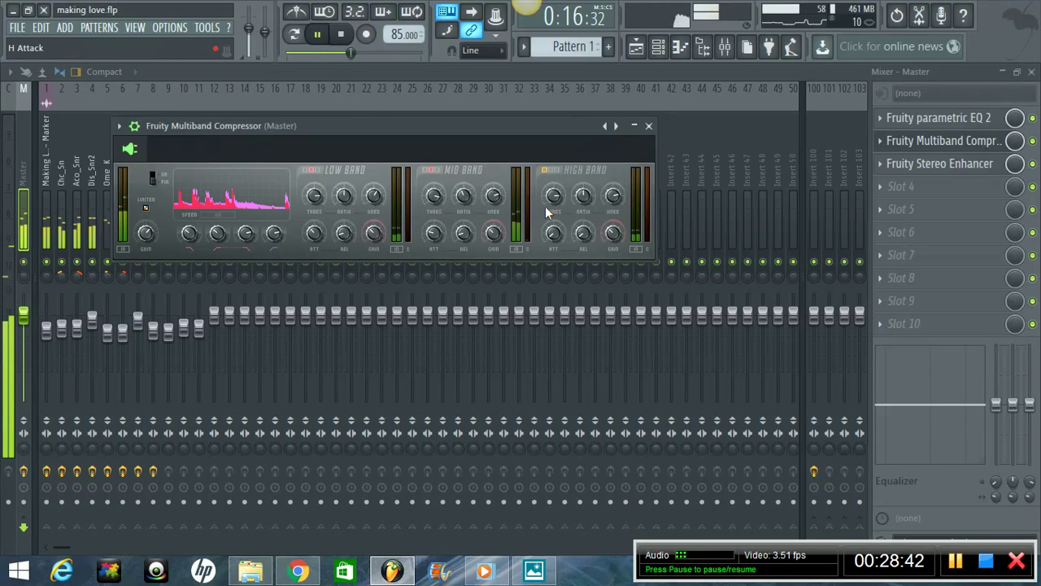
{"action": "left_click_drag", "start_coordinate": [553, 234], "coordinate": [553, 207]}
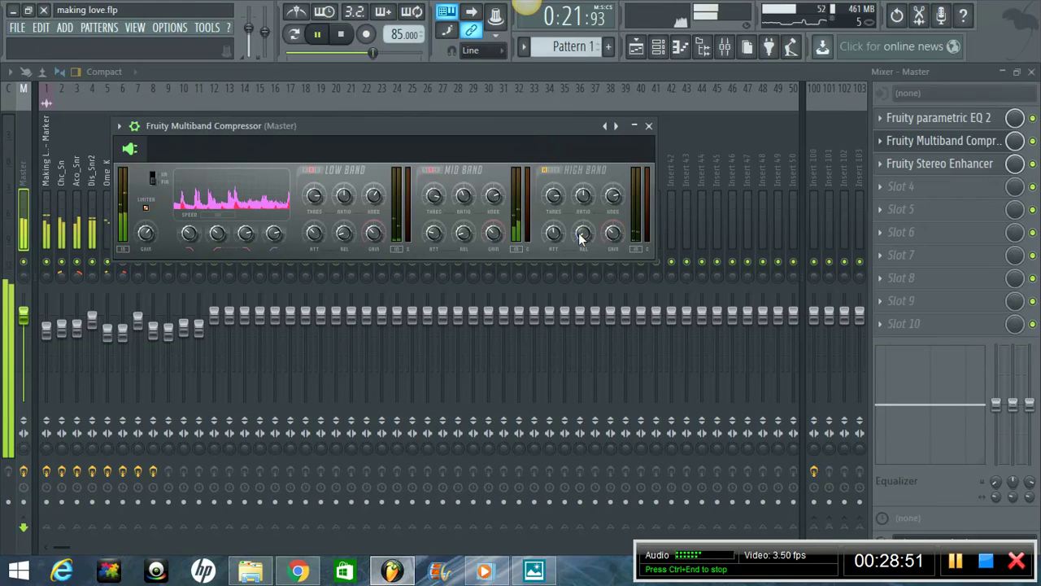
{"action": "left_click_drag", "start_coordinate": [580, 236], "coordinate": [566, 212]}
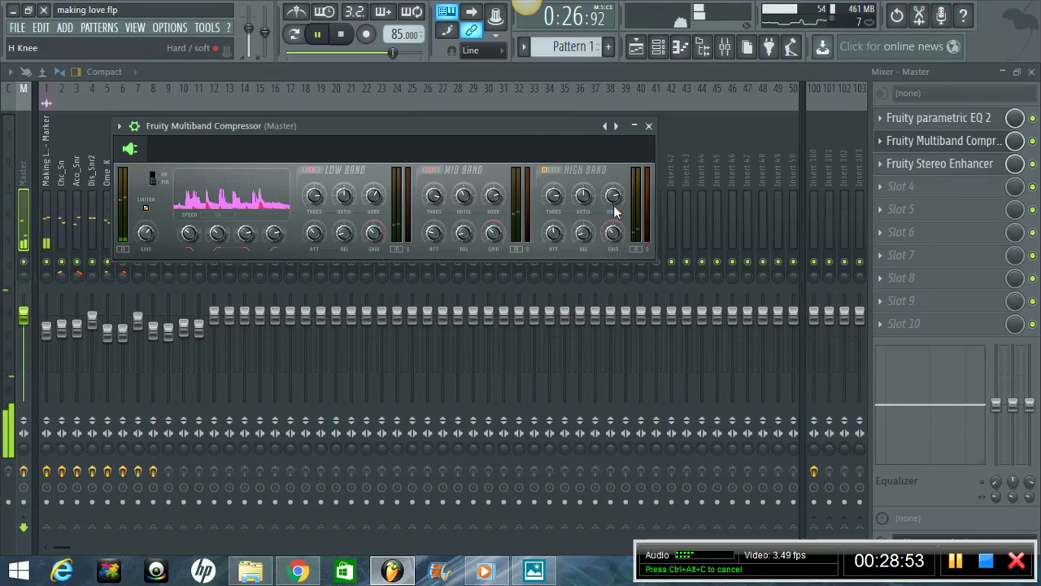
{"action": "left_click_drag", "start_coordinate": [554, 197], "coordinate": [609, 260]}
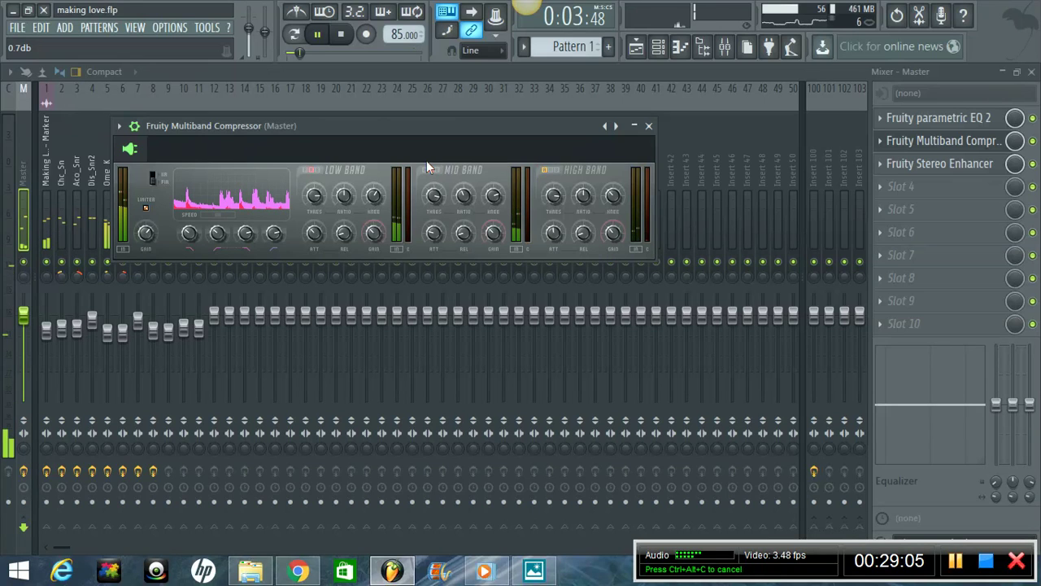
- Turn the mid band back on and adjust its knee, attack, release and threshold, setting its gain to about 1.9 dB
{"action": "left_click", "coordinate": [428, 170]}
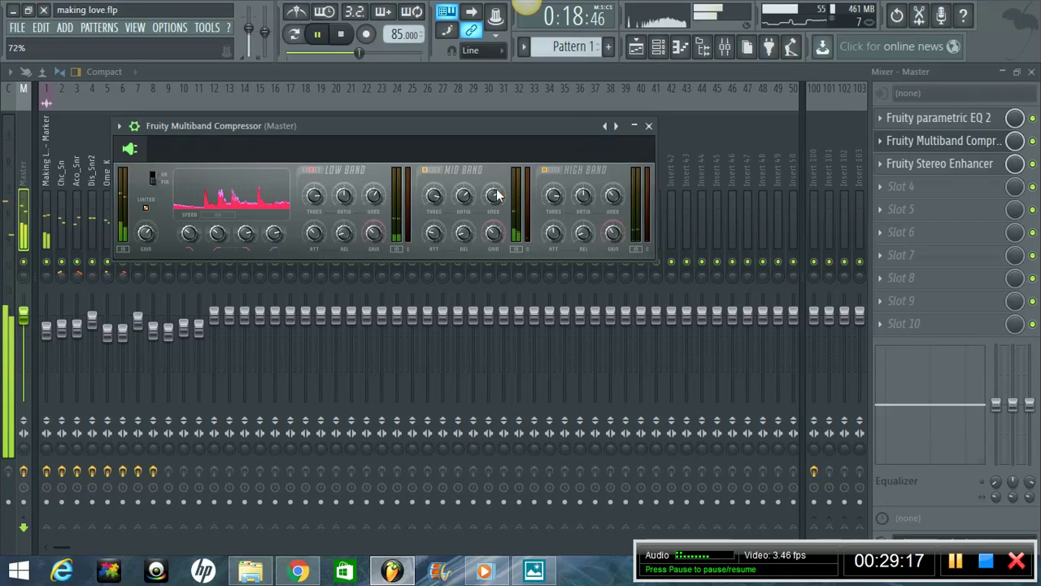
{"action": "left_click_drag", "start_coordinate": [498, 195], "coordinate": [499, 179]}
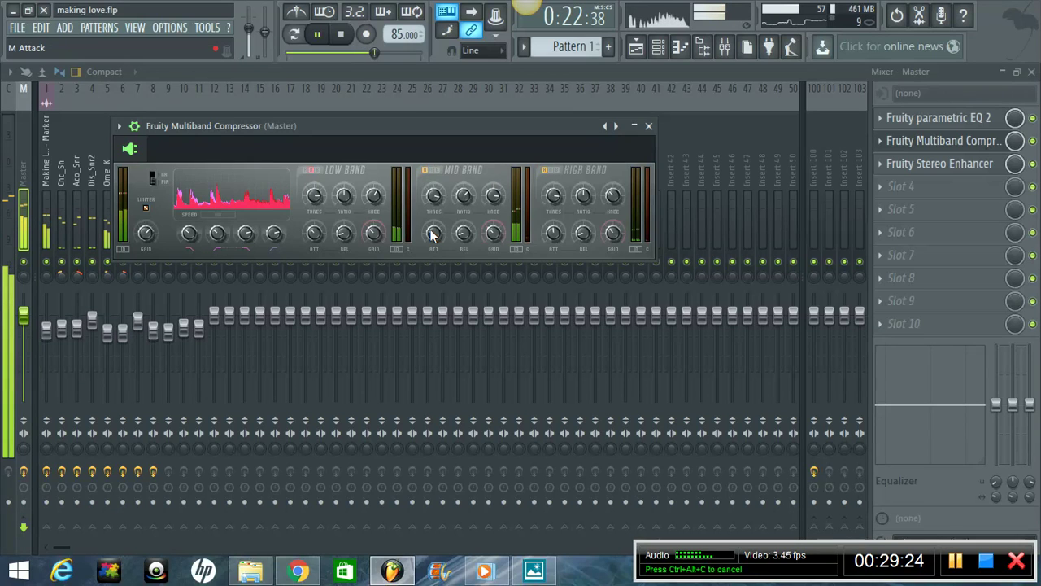
{"action": "left_click", "coordinate": [432, 235]}
{"action": "left_click_drag", "start_coordinate": [431, 235], "coordinate": [434, 249]}
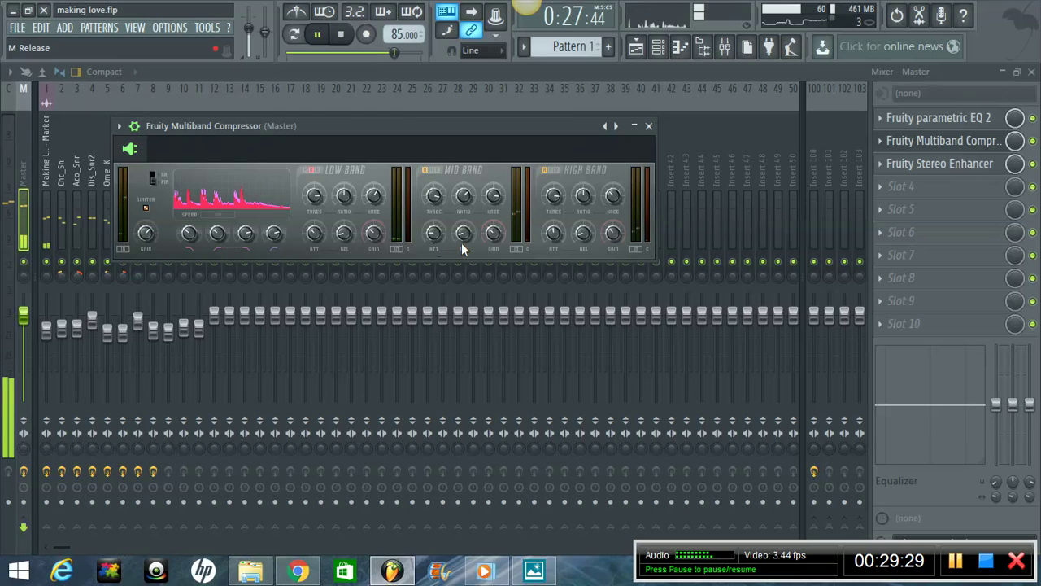
{"action": "left_click", "coordinate": [461, 242]}
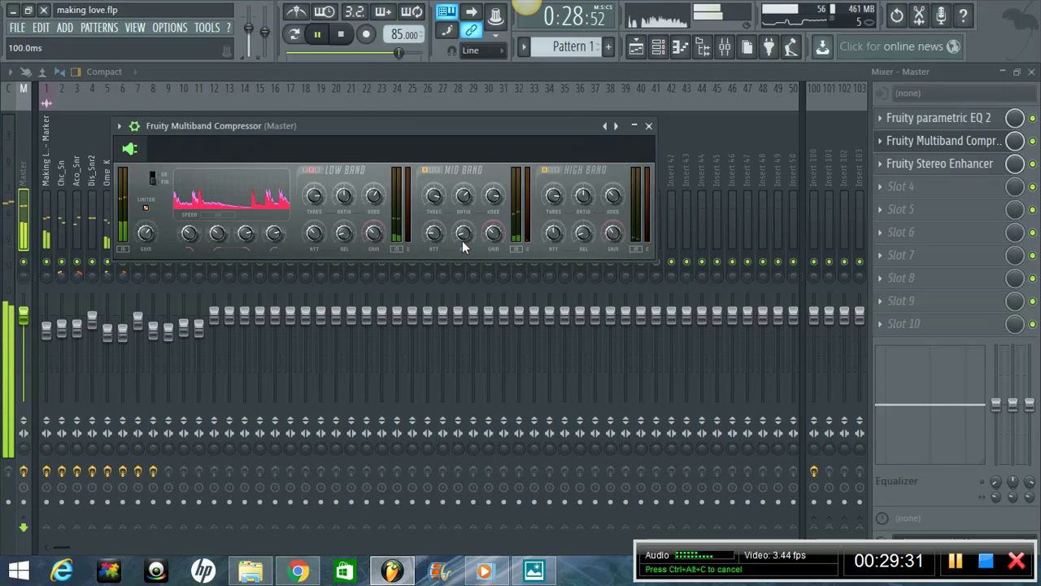
{"action": "left_click_drag", "start_coordinate": [462, 241], "coordinate": [435, 198]}
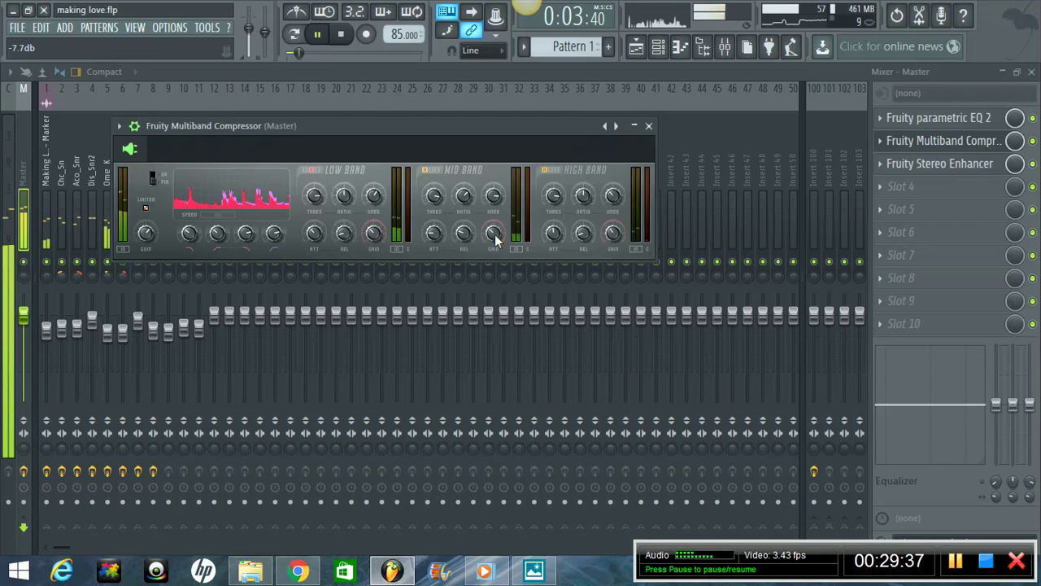
{"action": "left_click_drag", "start_coordinate": [495, 238], "coordinate": [494, 231]}
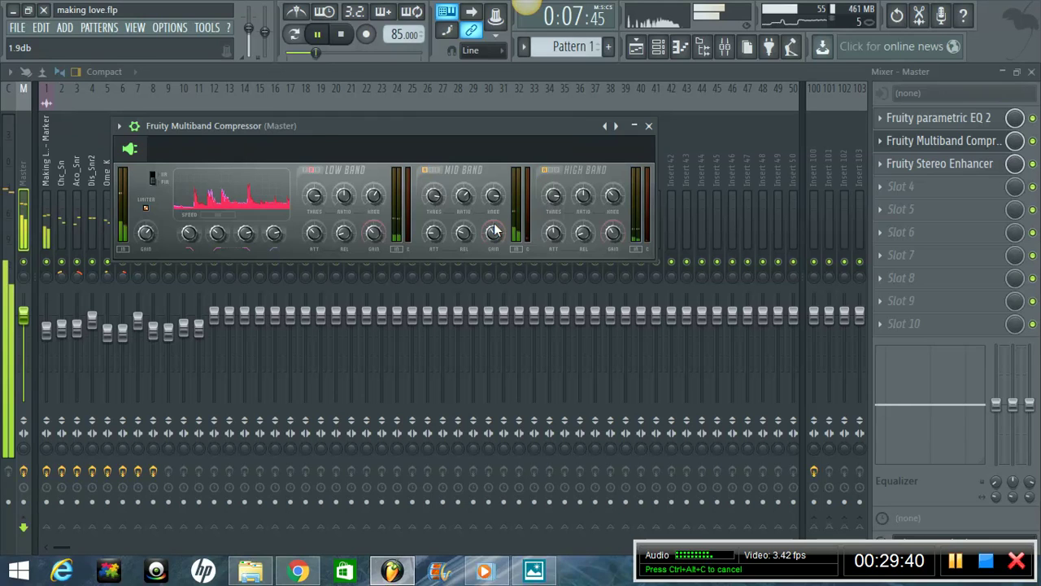
- Lower the Chc_Sn, Aco_Snr, Dis_Snr2 and Jk_K1 faders, with Aco_Snr at about -6.5 dB and Jk_K1 at about -2.3 dB
{"action": "left_click_drag", "start_coordinate": [320, 127], "coordinate": [433, 127]}
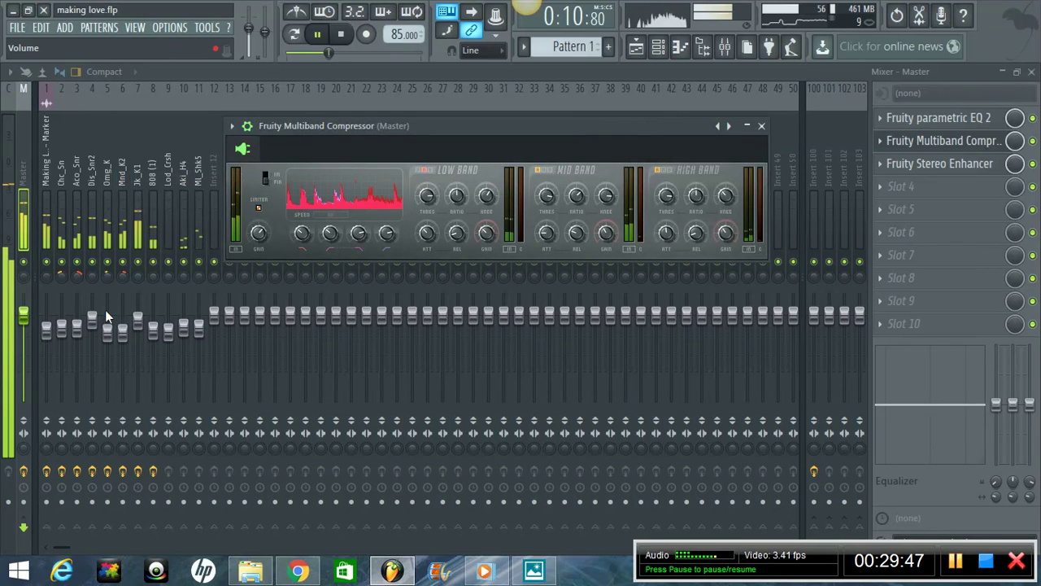
{"action": "left_click", "coordinate": [60, 343]}
{"action": "left_click_drag", "start_coordinate": [60, 342], "coordinate": [77, 358]}
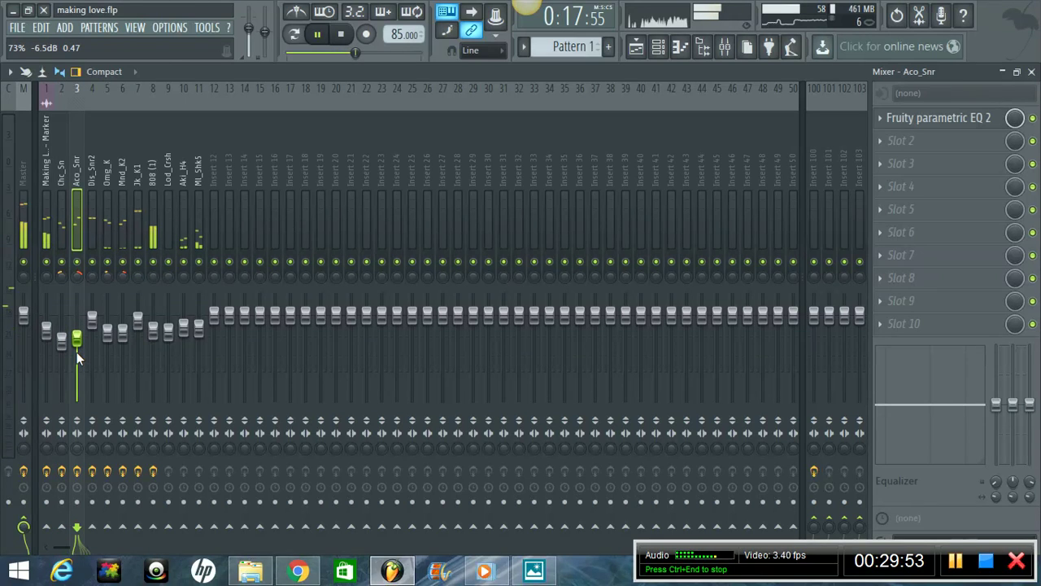
{"action": "left_click_drag", "start_coordinate": [92, 319], "coordinate": [139, 325]}
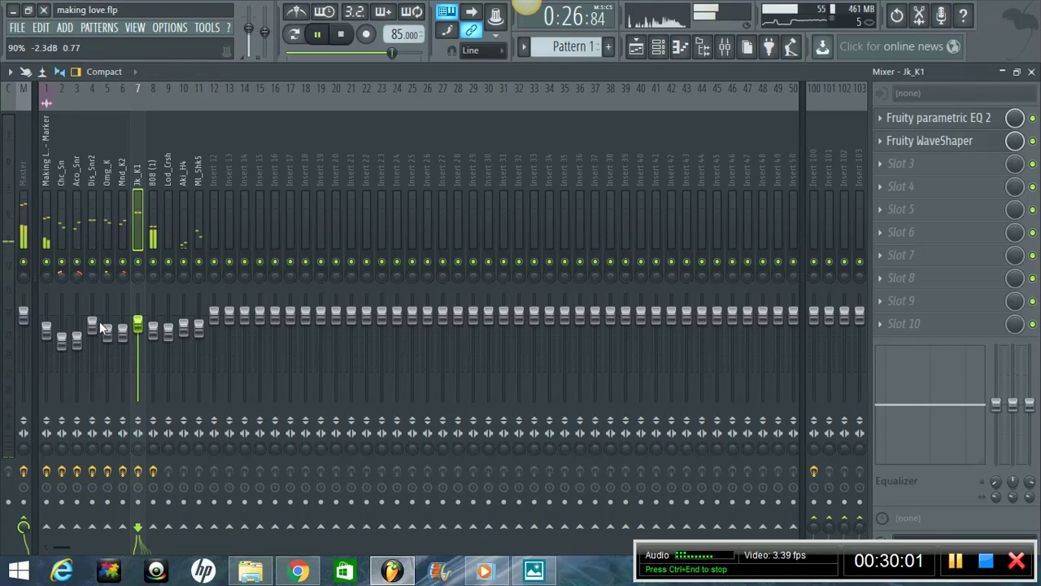
- On the Dis_Snr2 track, move the Fruity Stereo Shaper down a slot, insert a Fruity Compressor in slot 2 and restart playback
{"action": "left_click", "coordinate": [91, 166]}
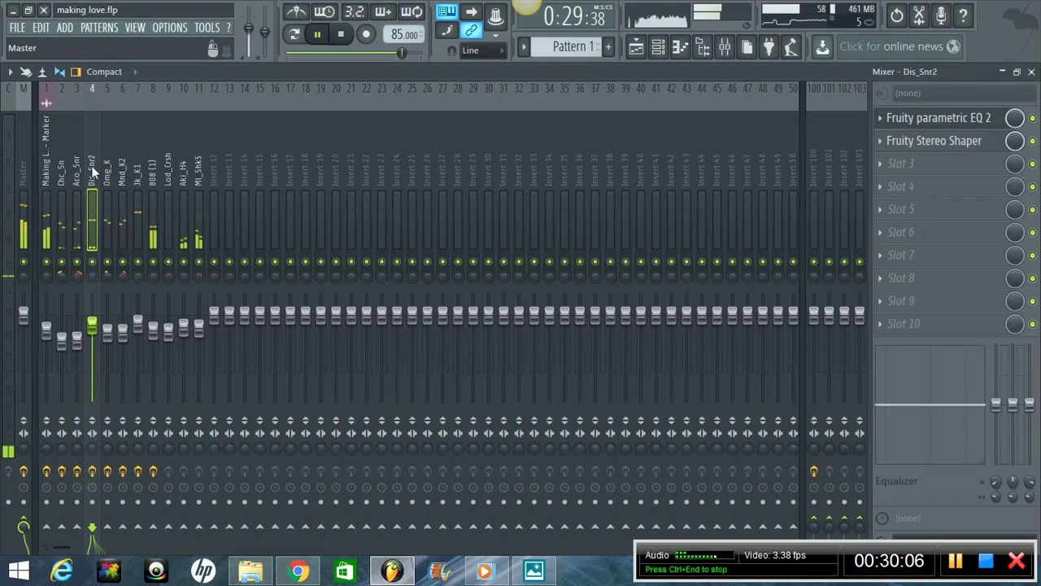
{"action": "key", "text": "space"}
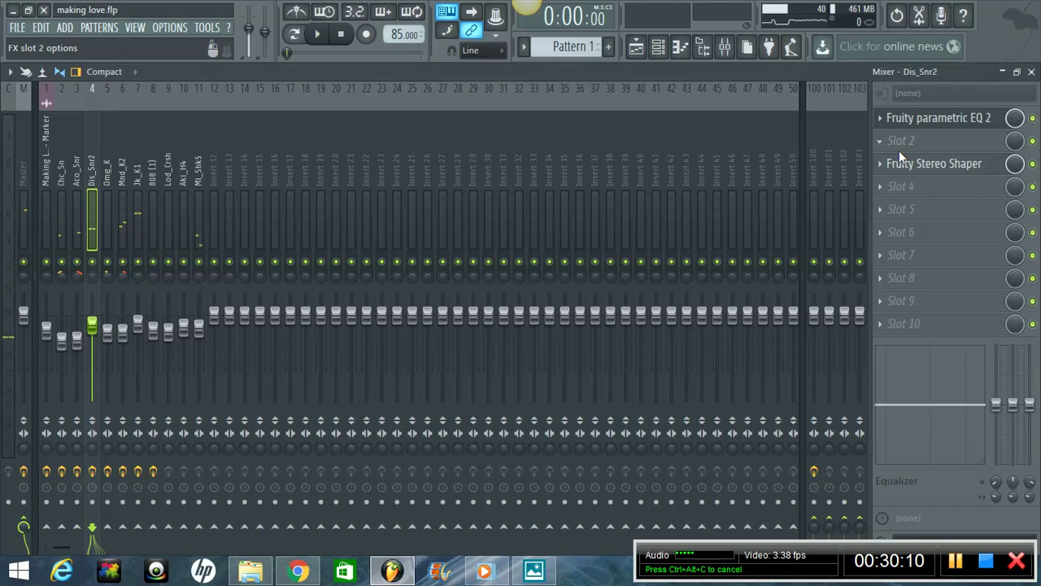
{"action": "left_click", "coordinate": [899, 151]}
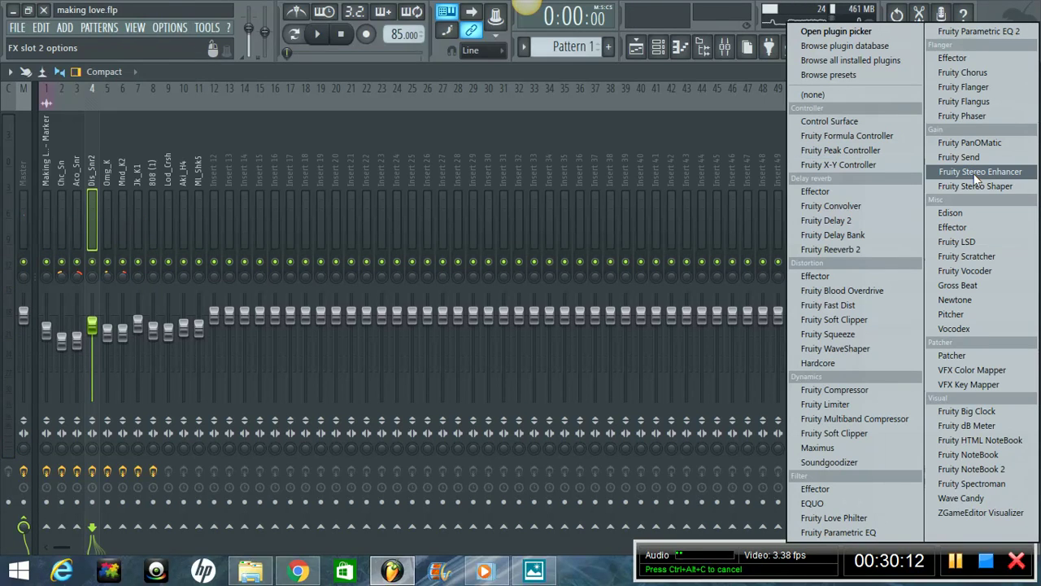
{"action": "left_click", "coordinate": [863, 390]}
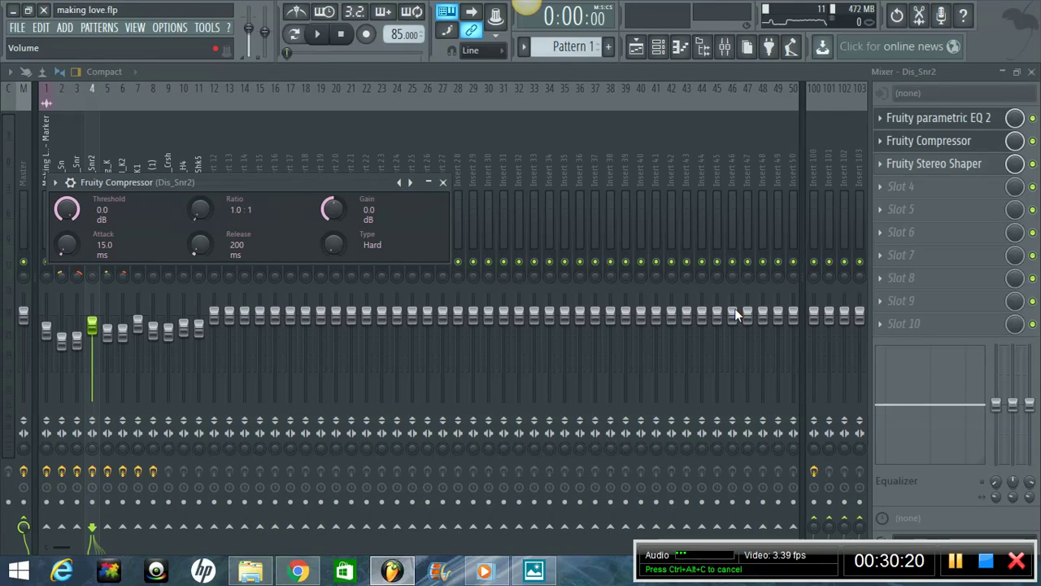
{"action": "key", "text": "space"}
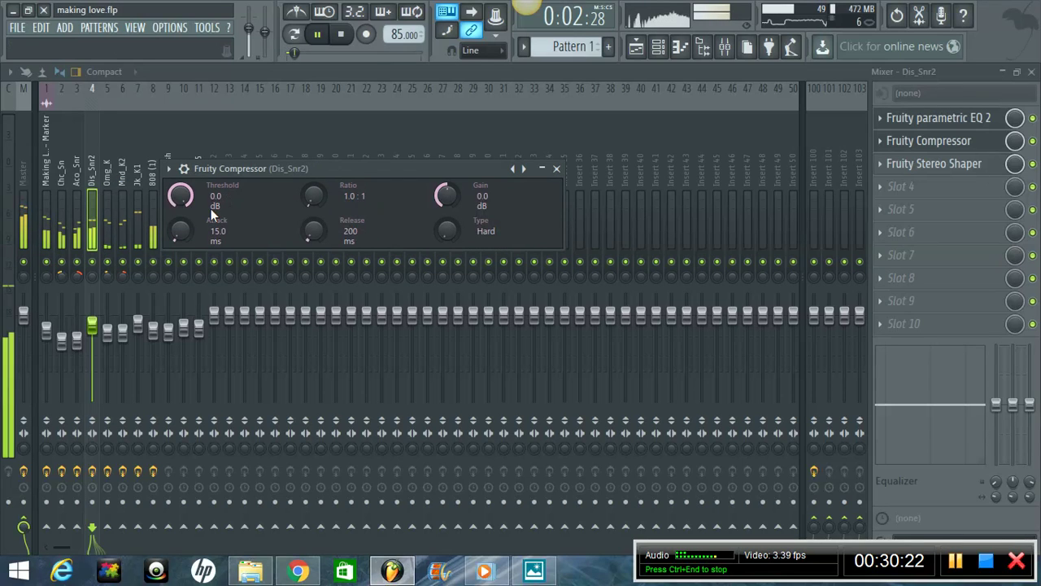
- Solo the Making L. track together with Dis_Snr2 and try lowering the Dis_Snr2 compressor's threshold to -60 dB
{"action": "left_click_drag", "start_coordinate": [181, 200], "coordinate": [49, 262]}
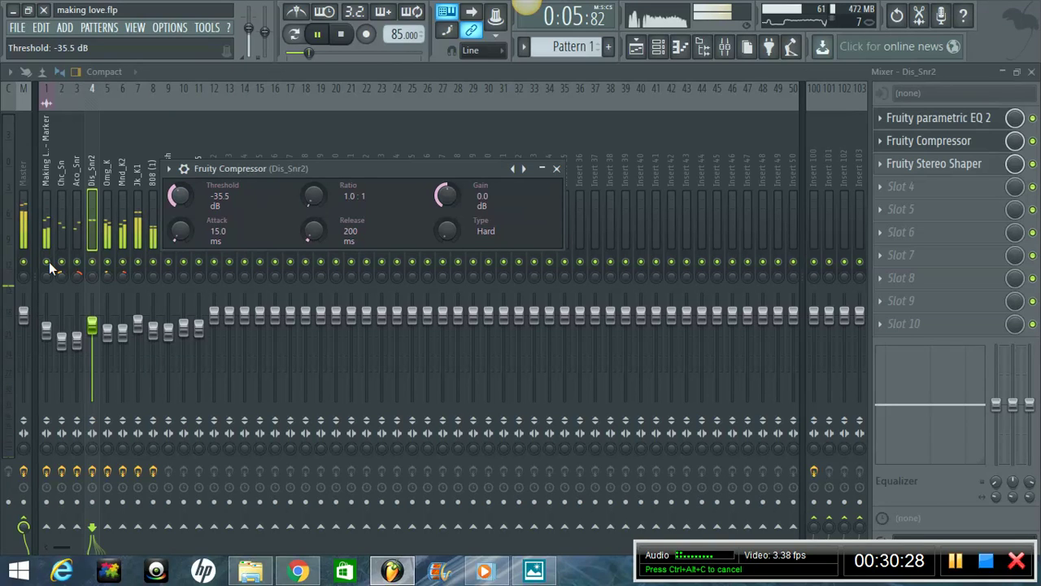
{"action": "right_click", "coordinate": [47, 262]}
{"action": "left_click", "coordinate": [91, 262]}
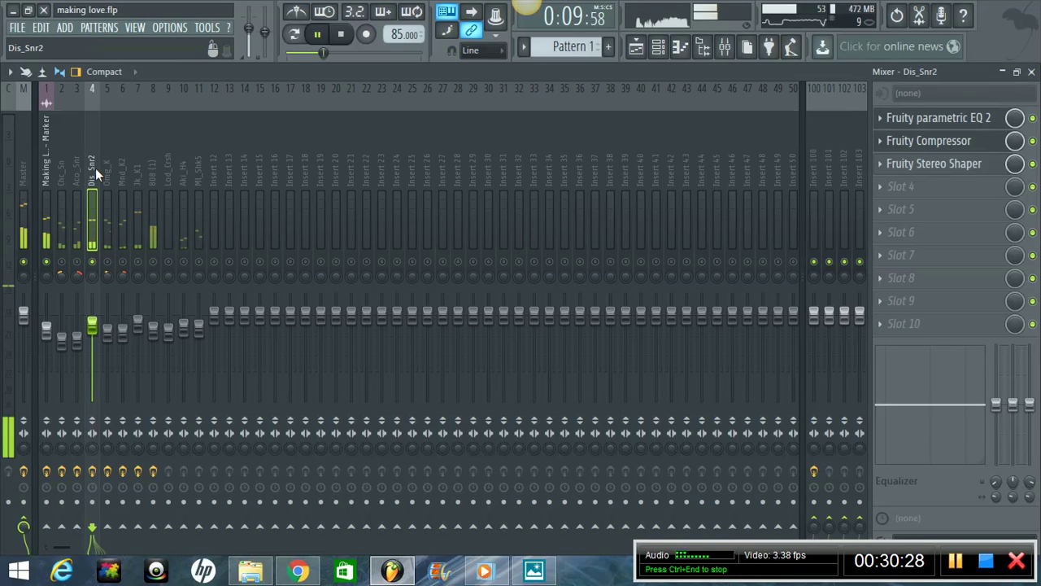
{"action": "left_click", "coordinate": [950, 143]}
{"action": "left_click_drag", "start_coordinate": [177, 201], "coordinate": [187, 259]}
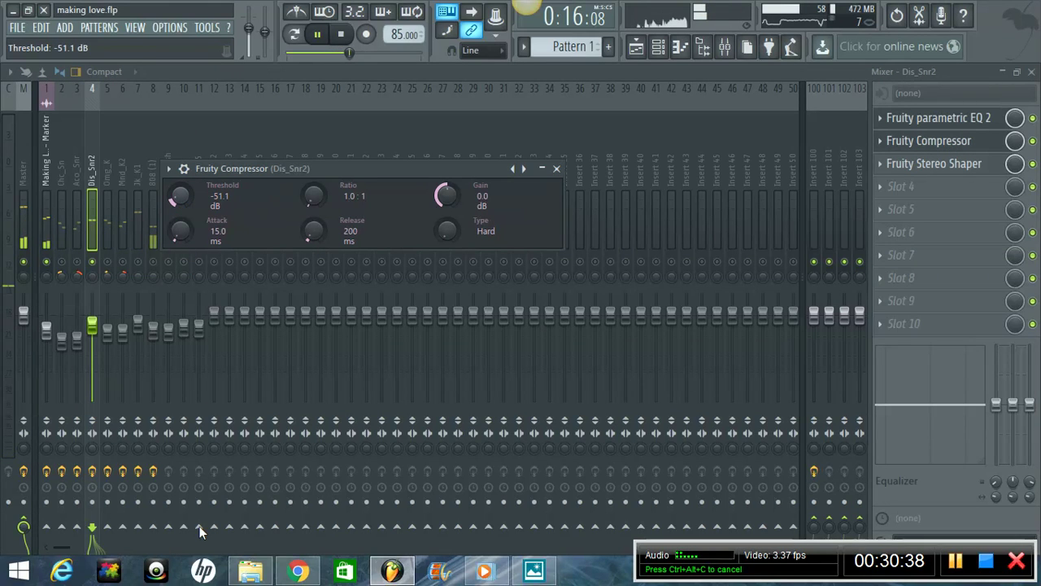
{"action": "left_click_drag", "start_coordinate": [200, 531], "coordinate": [193, 524]}
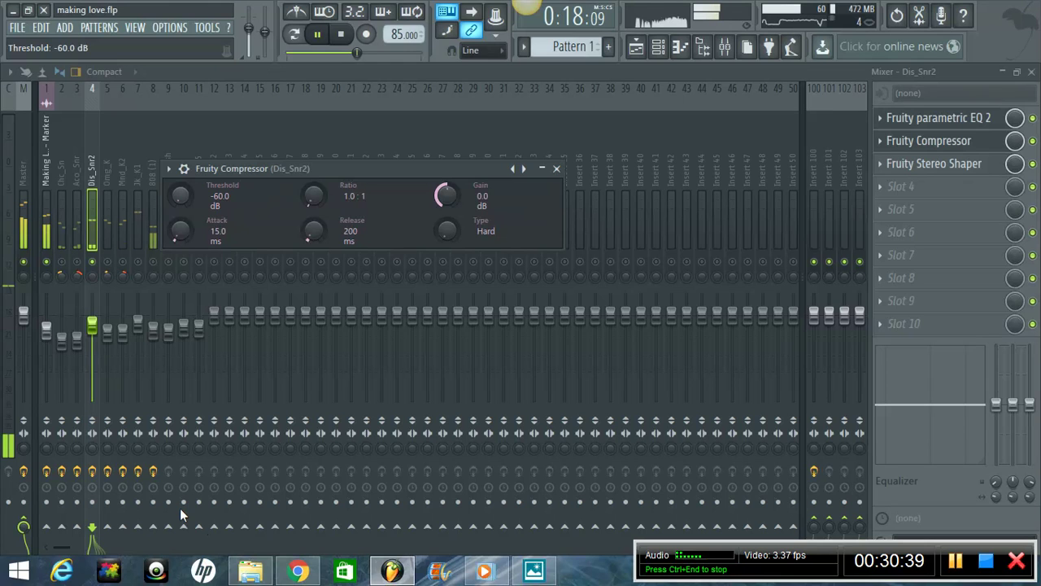
- Mute the Making L. track to hear Dis_Snr2 alone, and set its compressor's threshold to 0 dB
{"action": "left_click", "coordinate": [47, 261]}
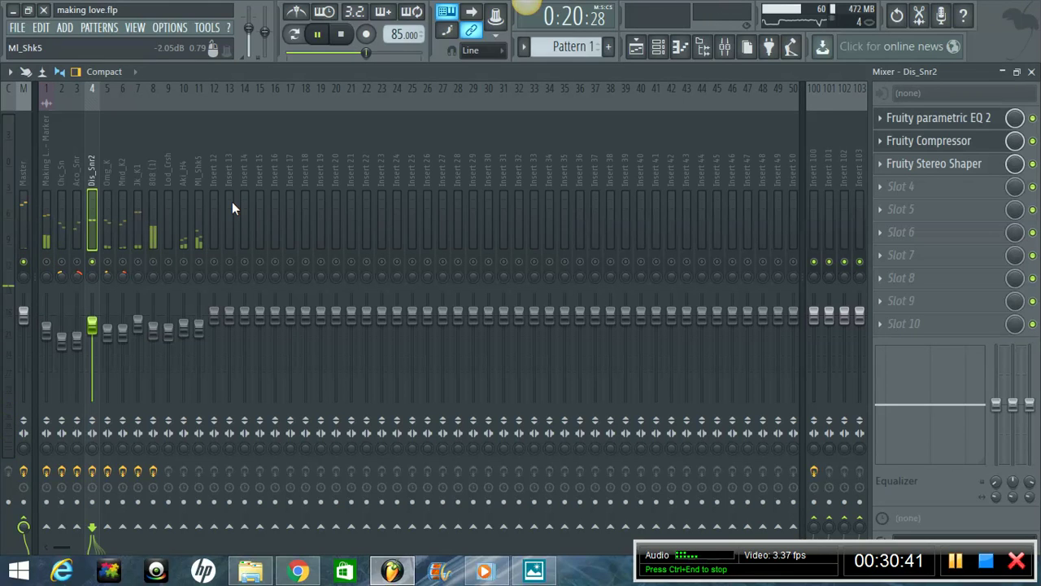
{"action": "left_click", "coordinate": [961, 144]}
{"action": "left_click_drag", "start_coordinate": [174, 203], "coordinate": [197, 470]}
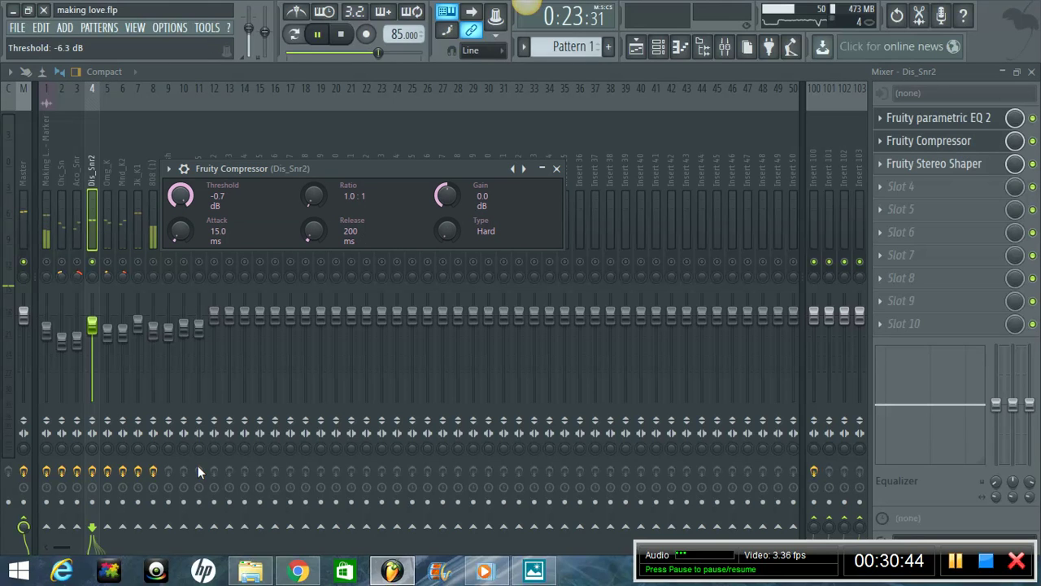
{"action": "left_click_drag", "start_coordinate": [179, 202], "coordinate": [179, 191]}
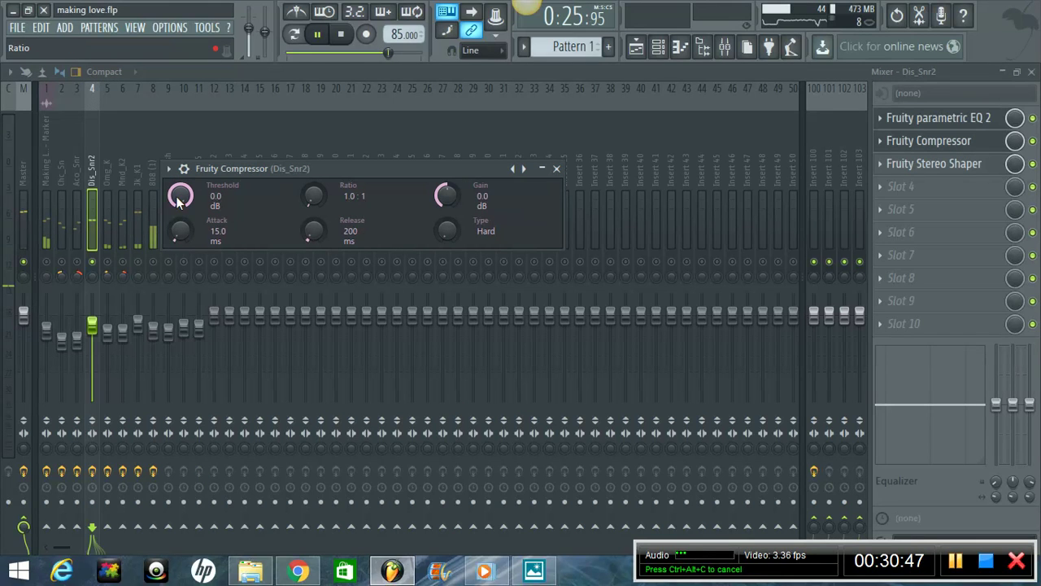
- Set the Dis_Snr2 compressor to a 2.0:1 ratio, 1.9 dB gain, 46 ms attack and 260 ms release, and unsolo the track
{"action": "left_click_drag", "start_coordinate": [310, 197], "coordinate": [308, 185]}
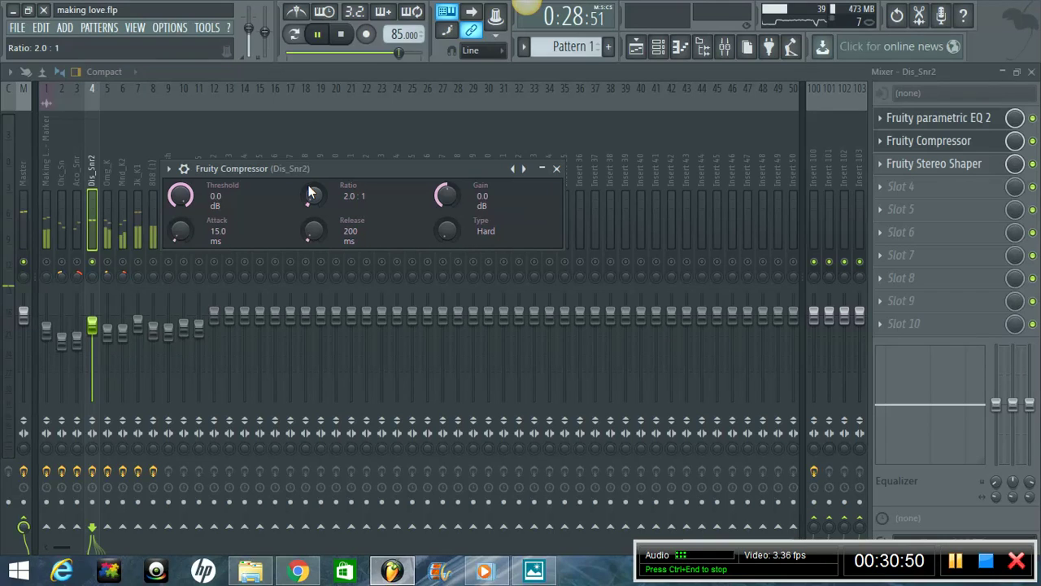
{"action": "left_click_drag", "start_coordinate": [446, 200], "coordinate": [445, 194]}
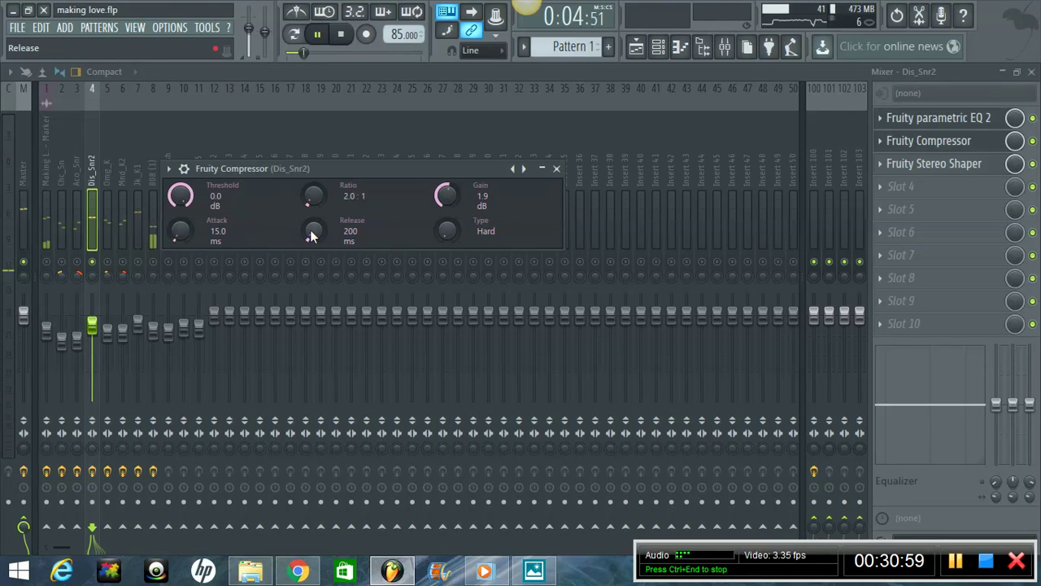
{"action": "scroll", "coordinate": [182, 229], "scroll_direction": "up", "scroll_amount": 2}
{"action": "left_click_drag", "start_coordinate": [182, 213], "coordinate": [181, 207]}
{"action": "left_click_drag", "start_coordinate": [310, 230], "coordinate": [344, 225]}
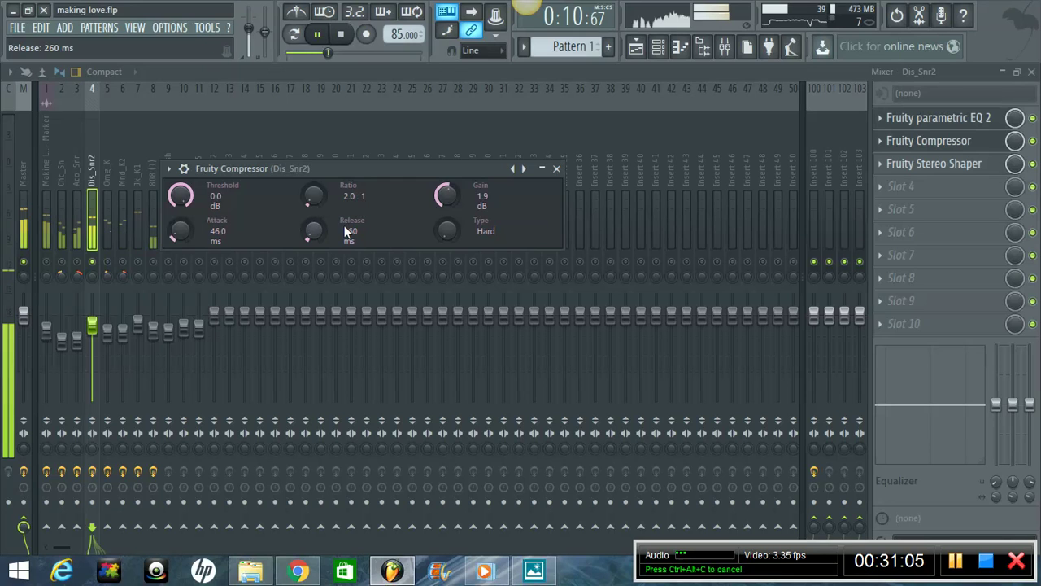
{"action": "left_click", "coordinate": [556, 168]}
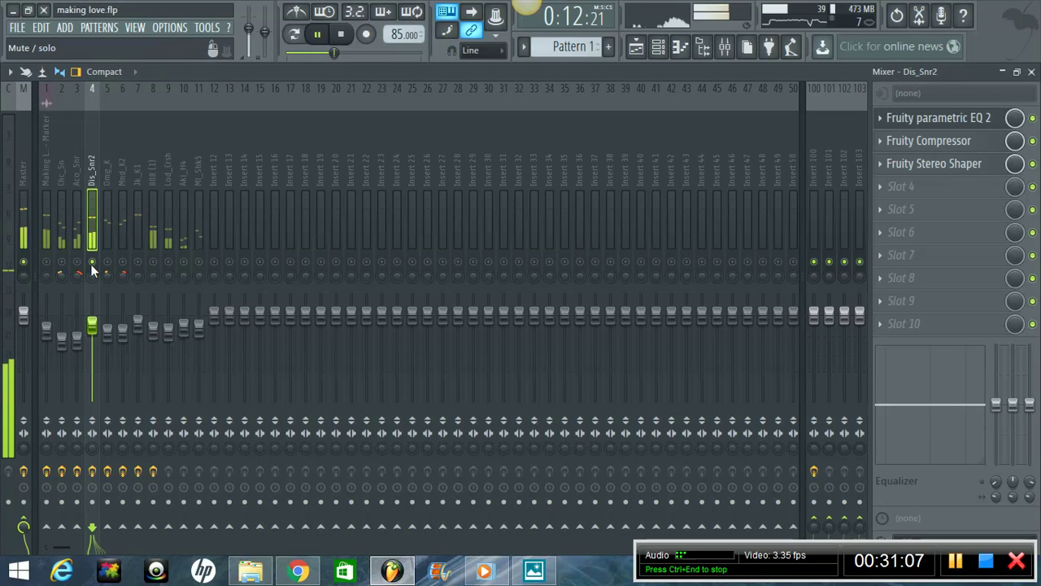
{"action": "right_click", "coordinate": [91, 262]}
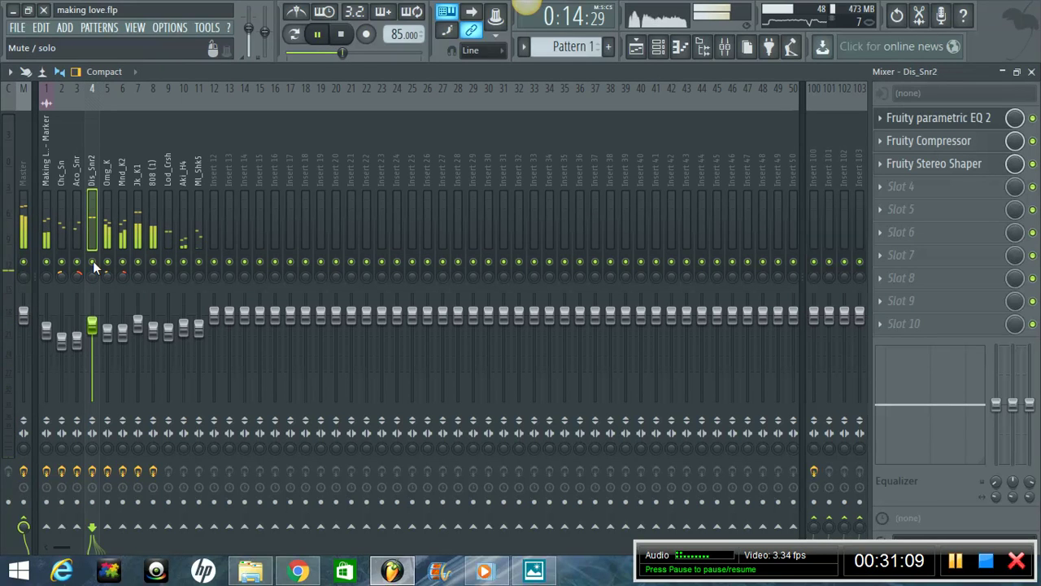
- Lower the Aco_Snr fader to about -9.1 dB and reduce its EQ band 6 to about 1.4 dB near 7.1 kHz
{"action": "left_click", "coordinate": [75, 182]}
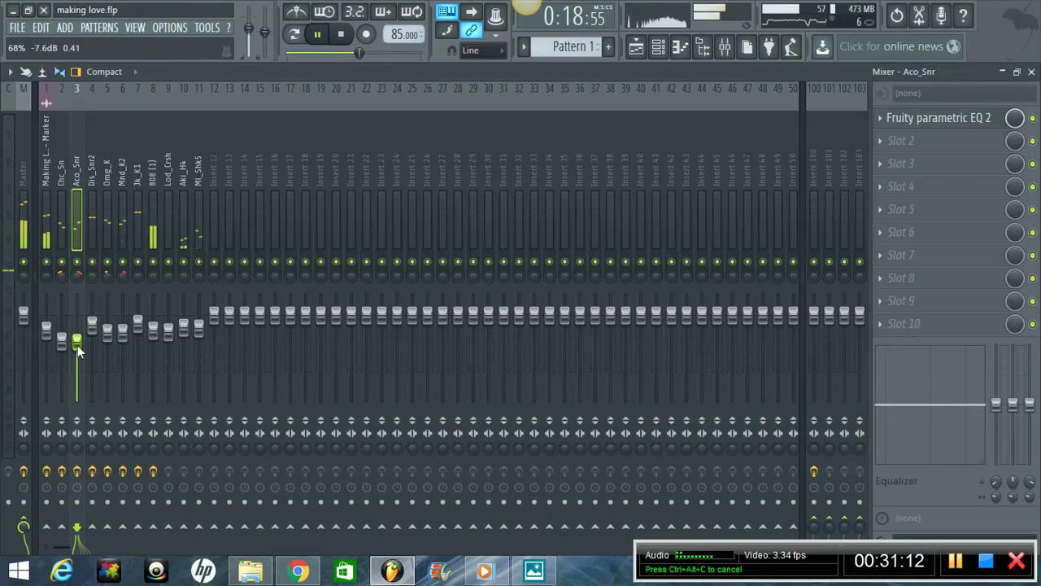
{"action": "left_click_drag", "start_coordinate": [77, 345], "coordinate": [77, 351]}
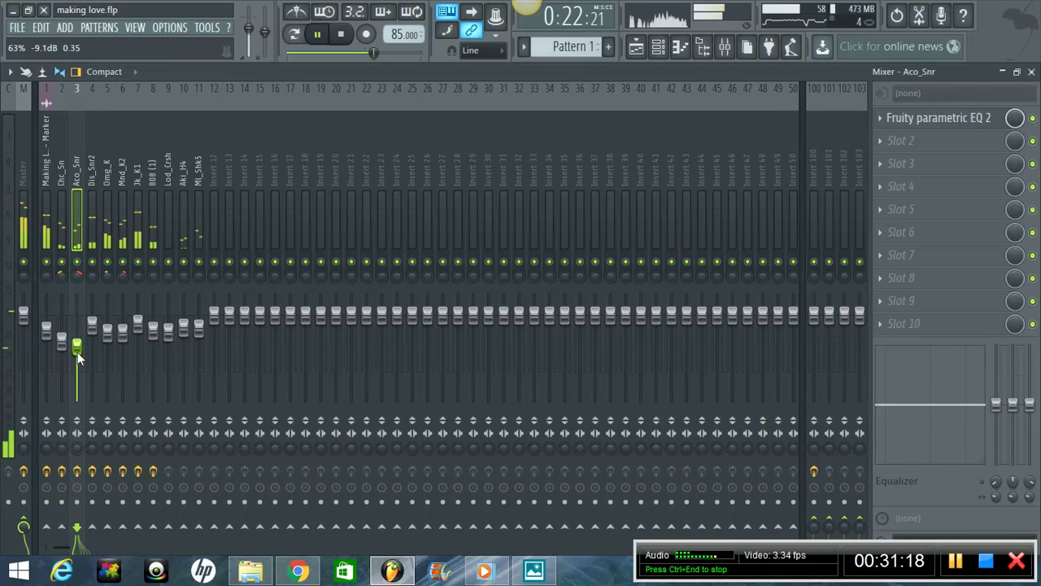
{"action": "left_click", "coordinate": [934, 116]}
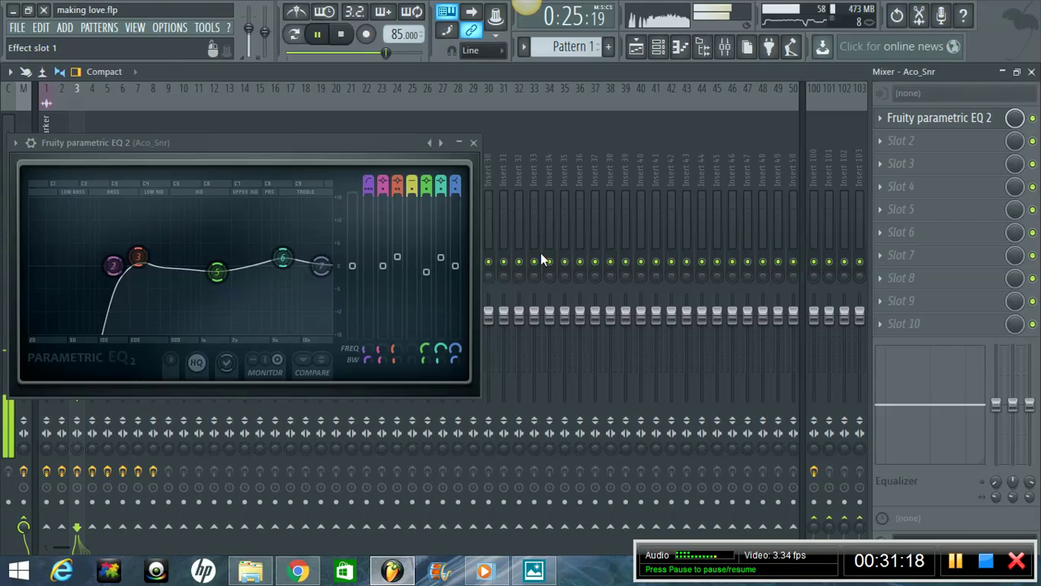
{"action": "left_click_drag", "start_coordinate": [273, 258], "coordinate": [291, 271]}
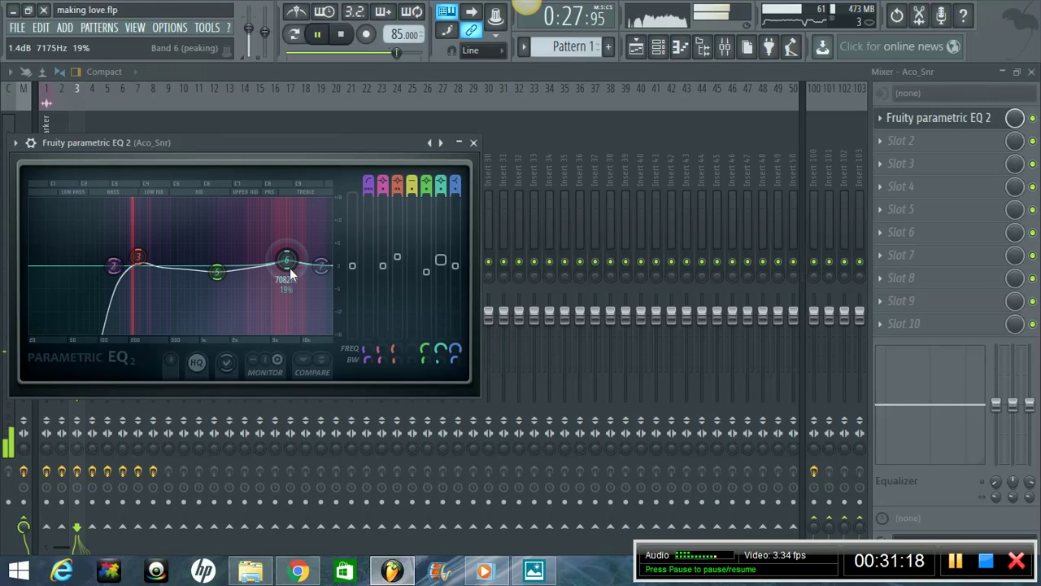
{"action": "left_click", "coordinate": [475, 144]}
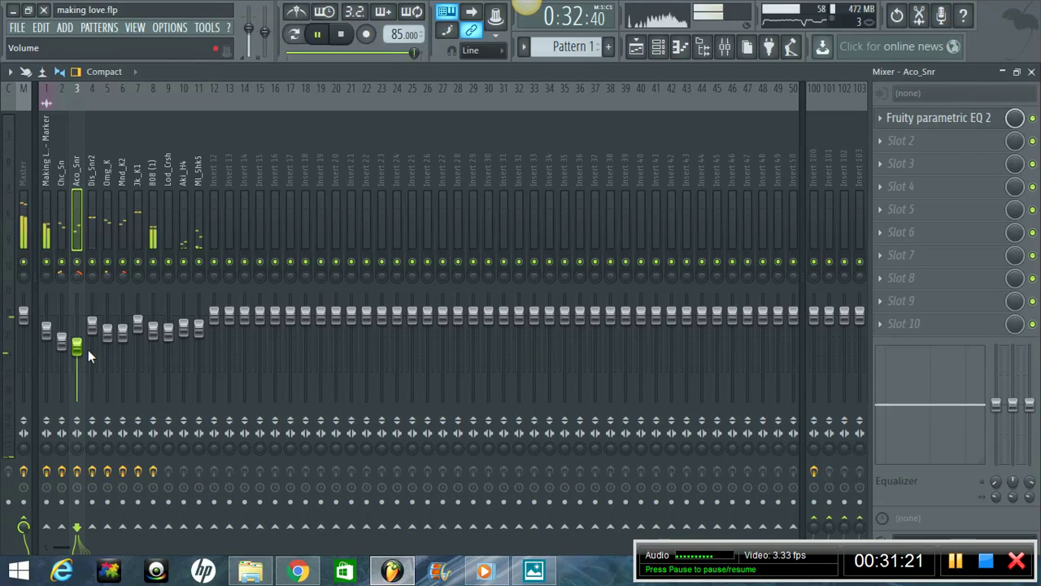
- Turn on the low band of the Master's multiband compressor and adjust its attack and knee, setting the knee to 36%
{"action": "left_click", "coordinate": [23, 220]}
{"action": "left_click", "coordinate": [962, 142]}
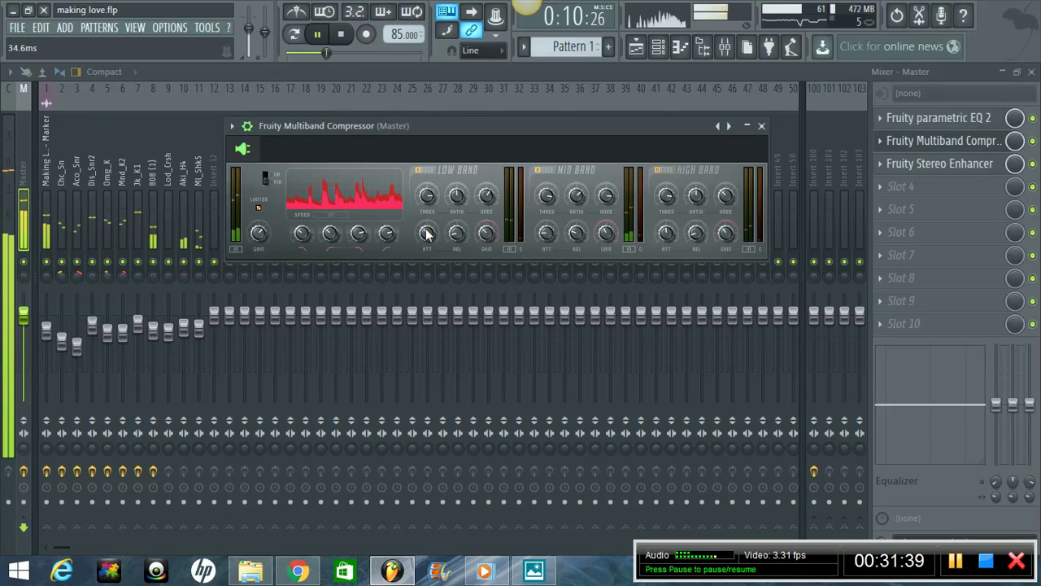
{"action": "left_click_drag", "start_coordinate": [426, 233], "coordinate": [426, 247]}
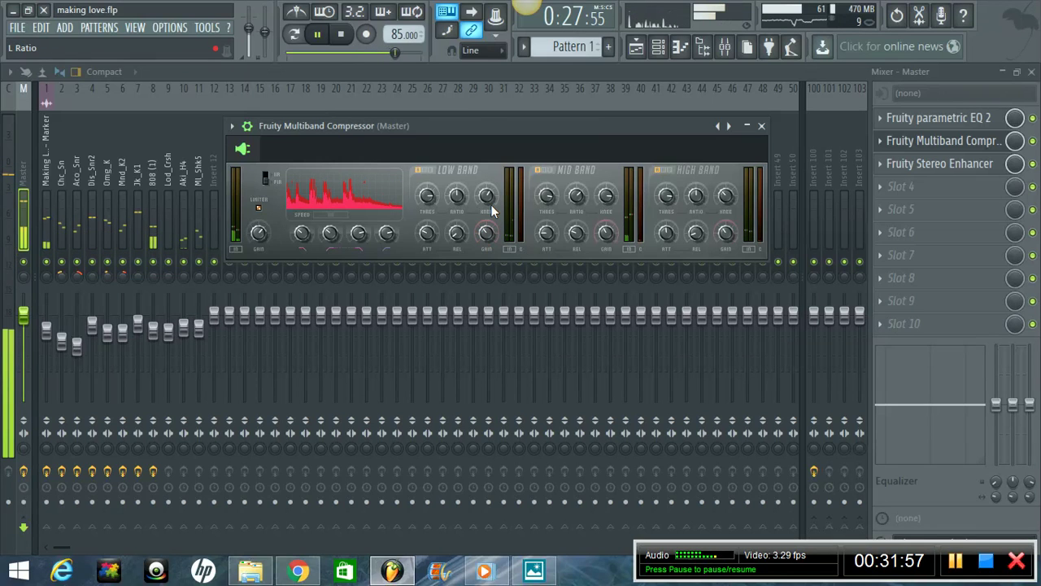
{"action": "left_click_drag", "start_coordinate": [487, 198], "coordinate": [493, 248]}
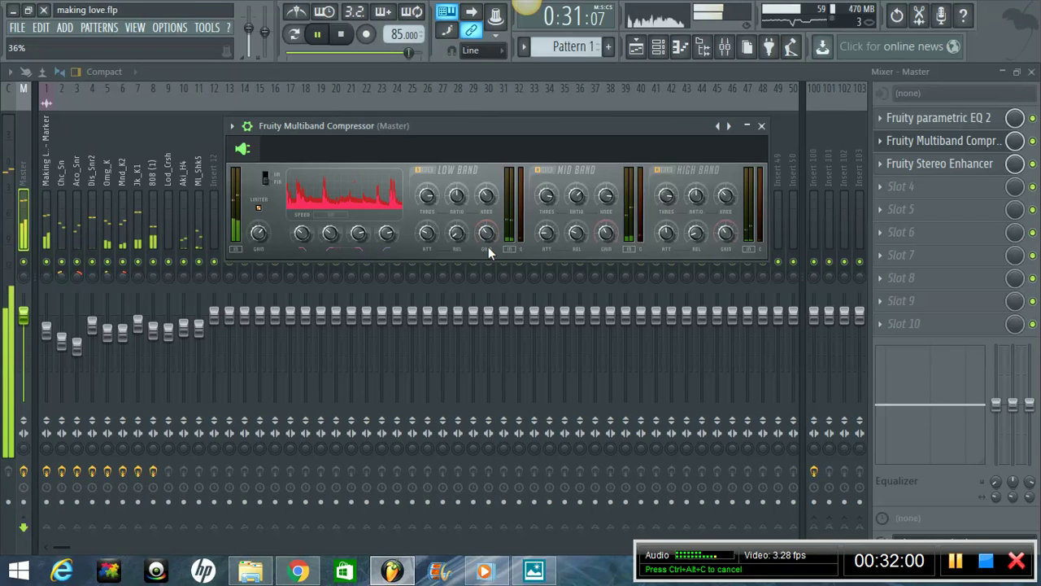
{"action": "left_click", "coordinate": [762, 126]}
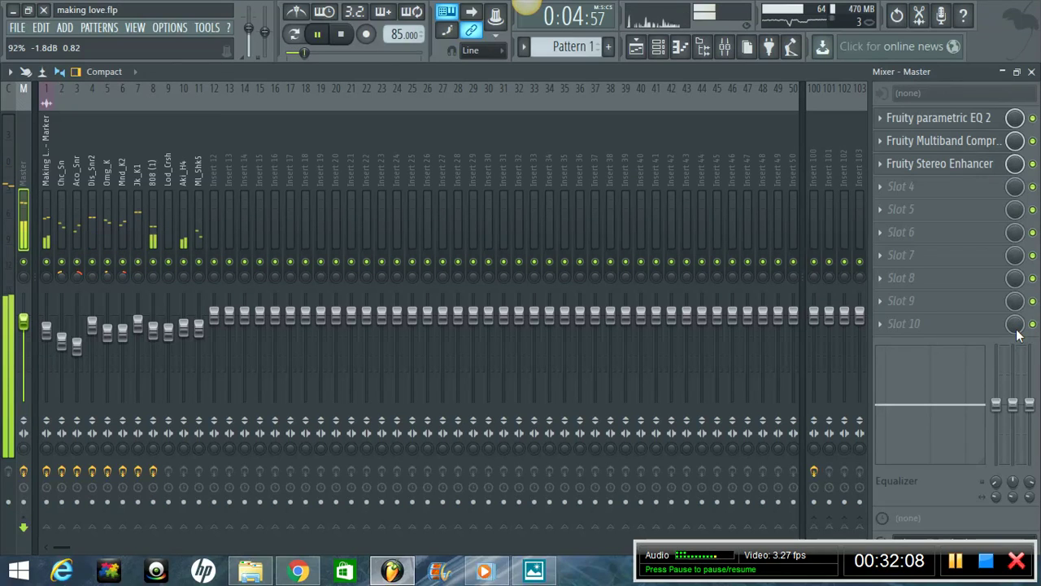
- Lower the Master fader slightly, raise the multiband compressor's overall gain to about 4.5 dB, and stop playback
{"action": "left_click_drag", "start_coordinate": [22, 326], "coordinate": [22, 331]}
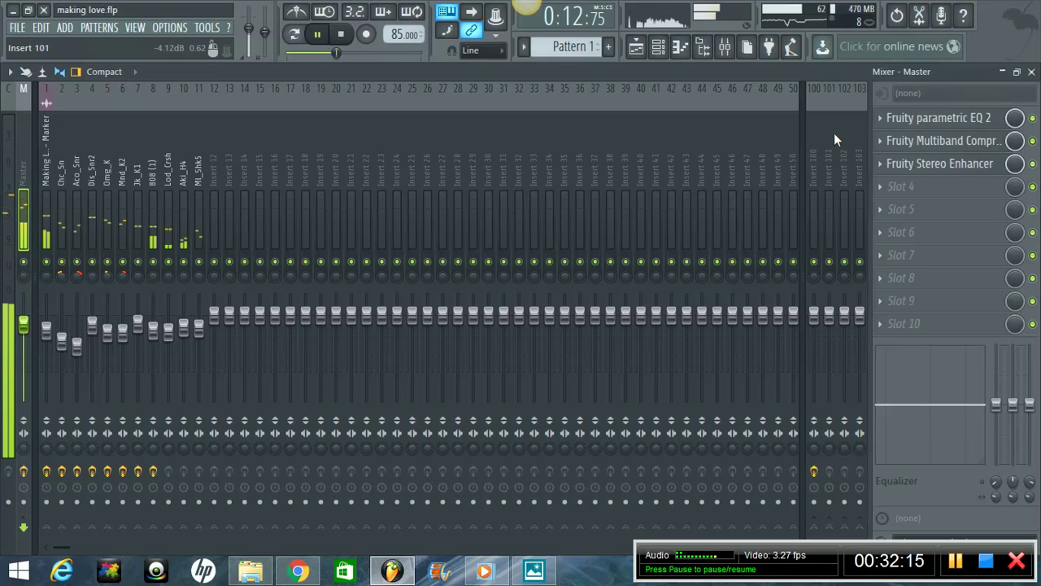
{"action": "left_click", "coordinate": [936, 118]}
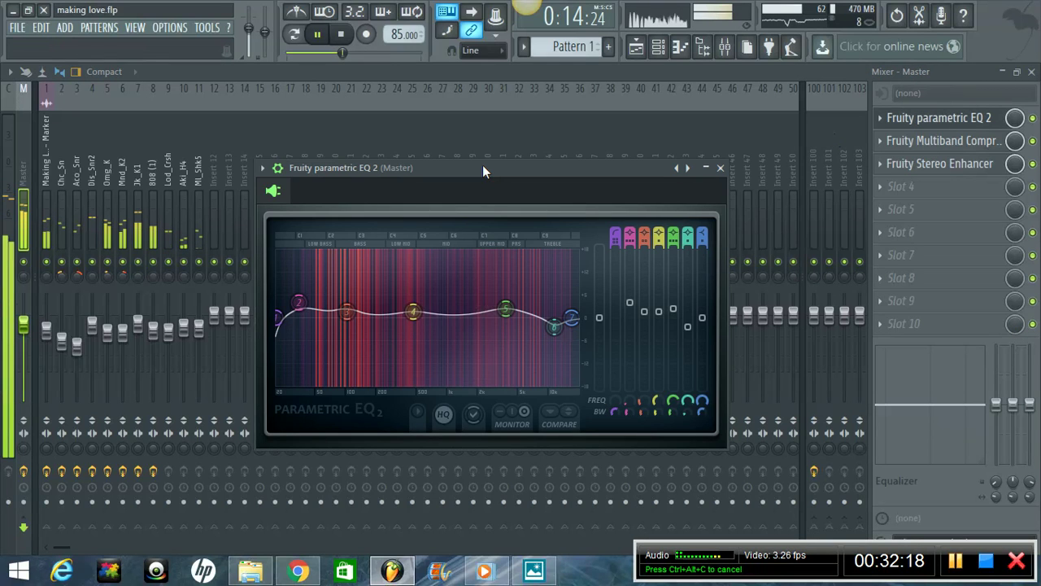
{"action": "left_click", "coordinate": [943, 141]}
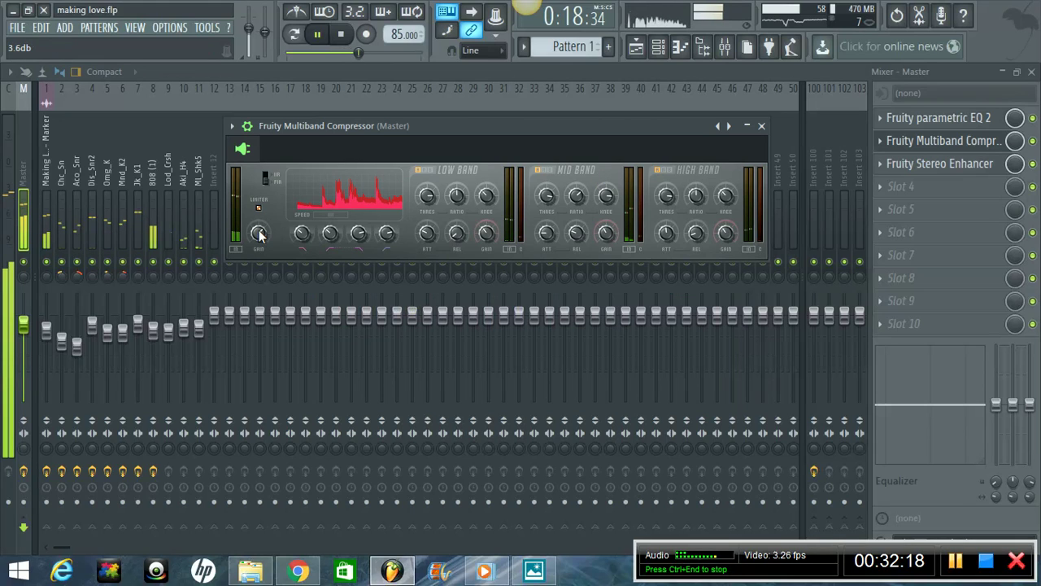
{"action": "scroll", "coordinate": [259, 235], "scroll_direction": "up", "scroll_amount": 2}
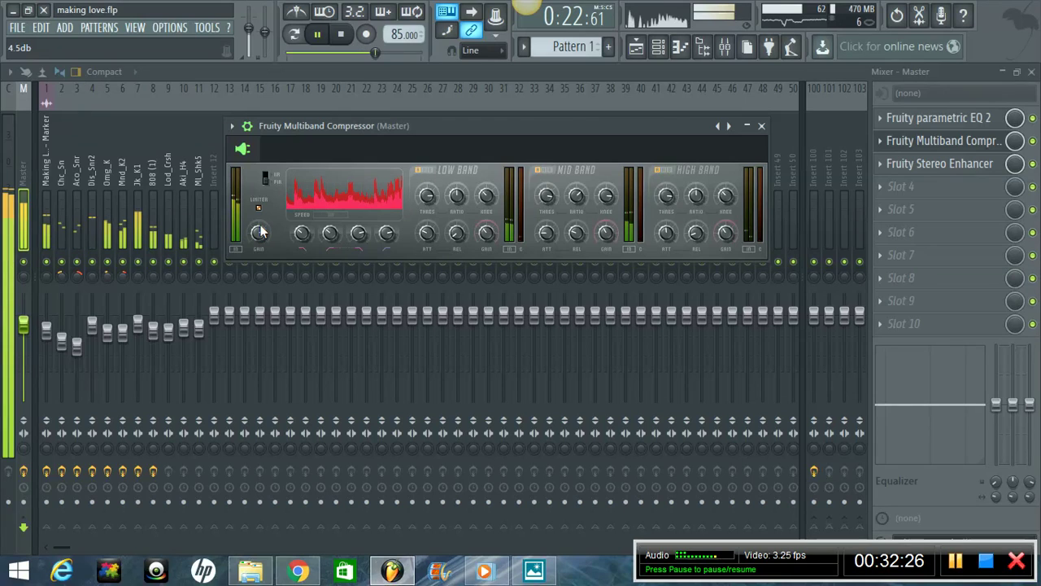
{"action": "scroll", "coordinate": [259, 234], "scroll_direction": "up", "scroll_amount": 2}
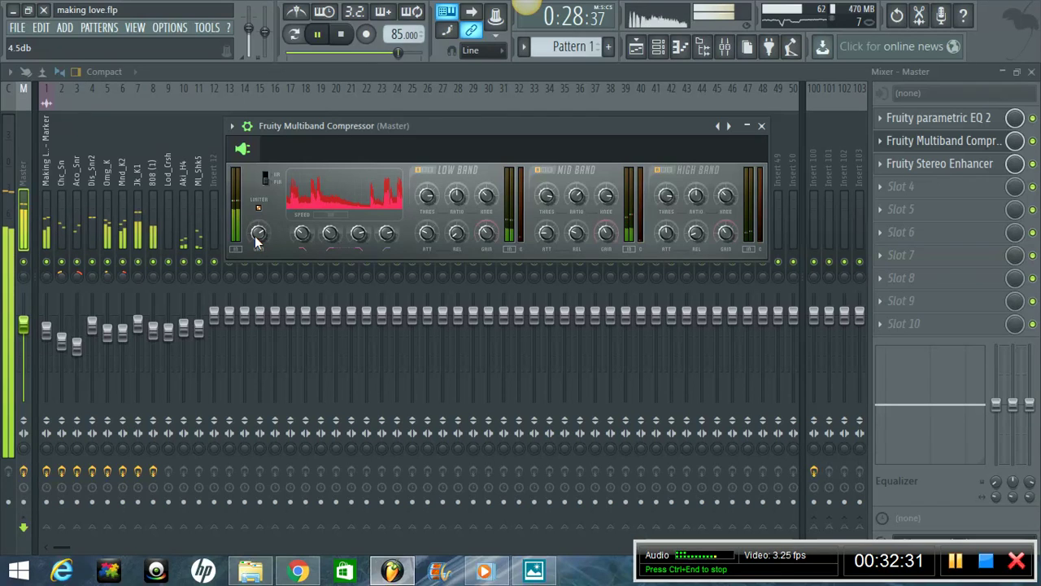
{"action": "key", "text": "space"}
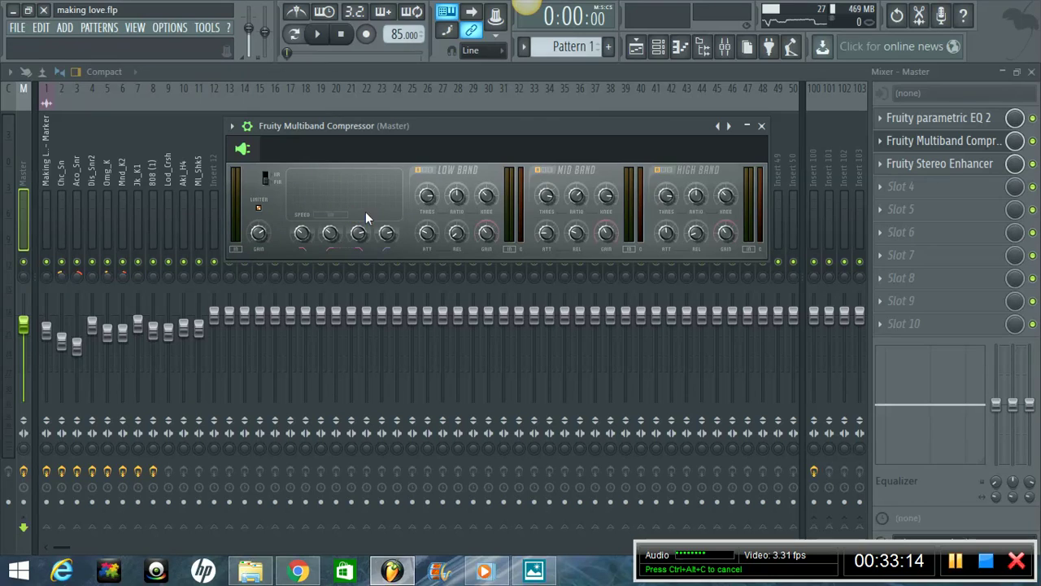
{"action": "left_click", "coordinate": [761, 126]}
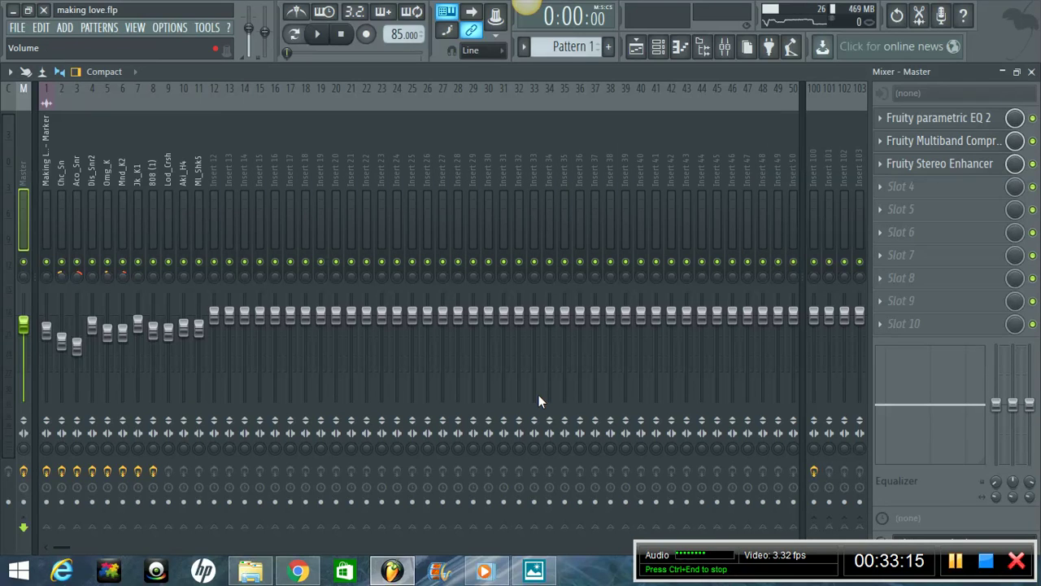